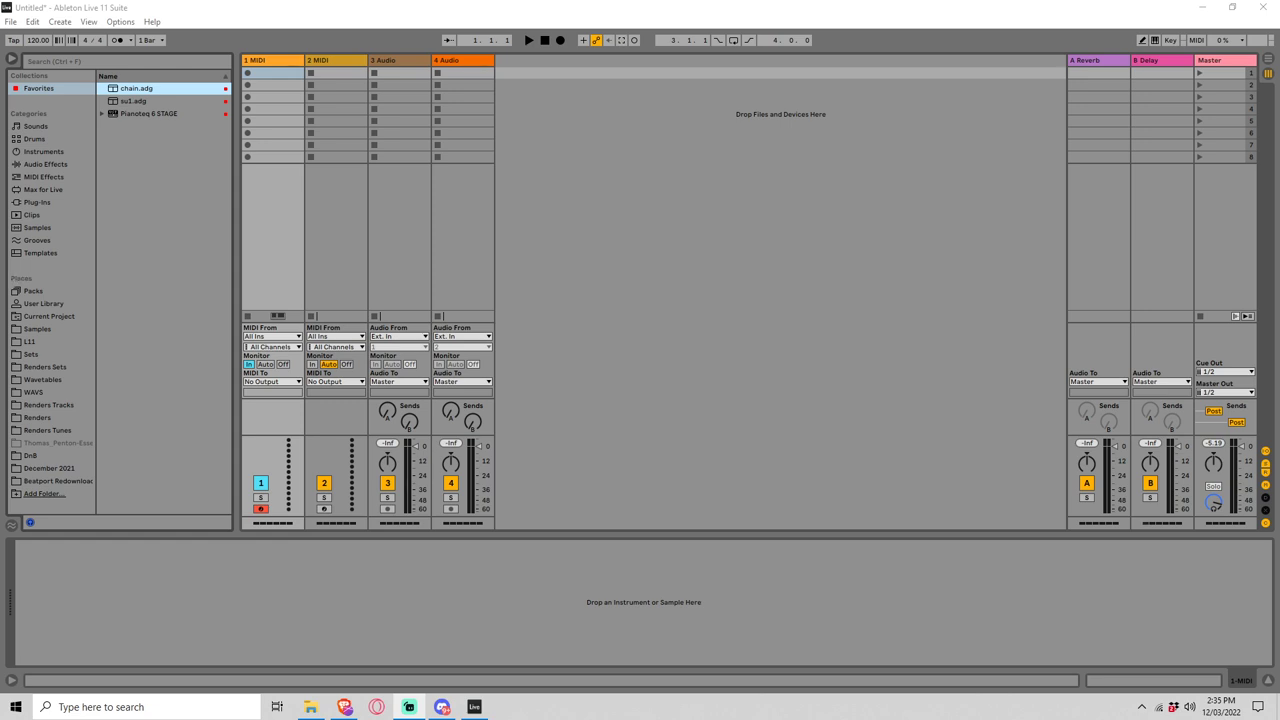
Step: Load the favourite Pianoteq 6 STAGE instrument onto the first MIDI track and close its plug-in window
click(157, 115)
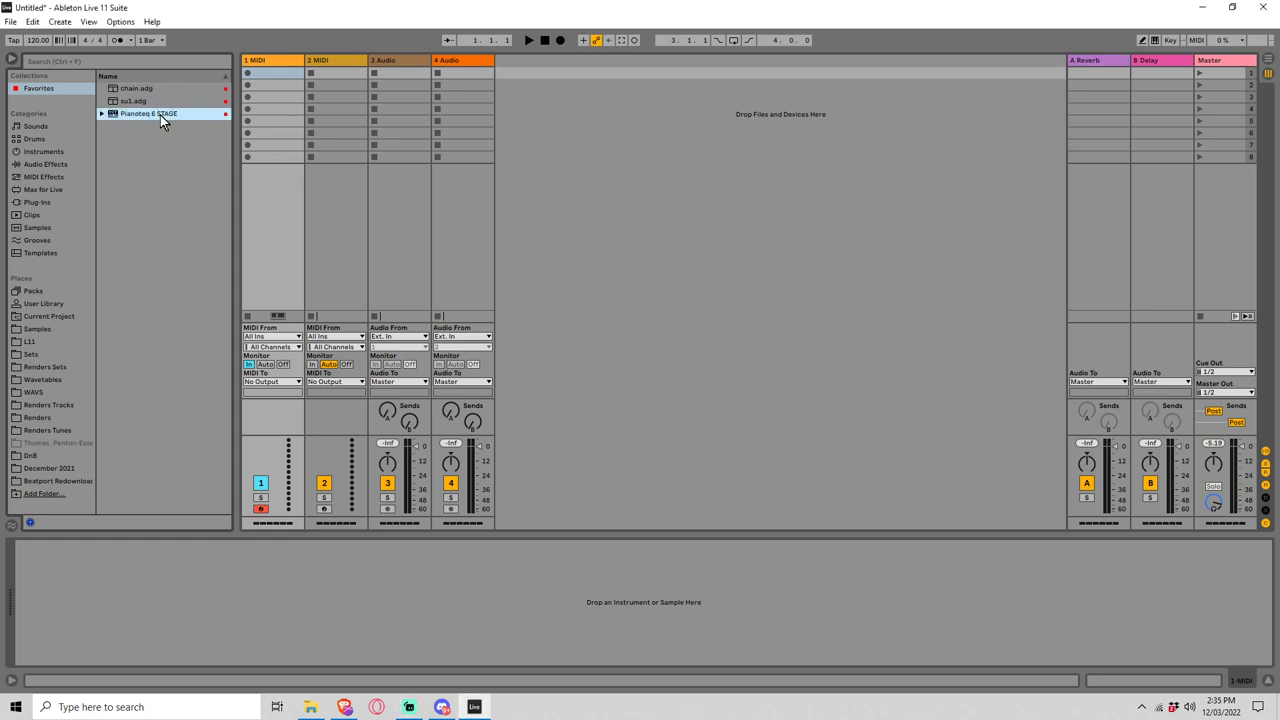
double_click(160, 115)
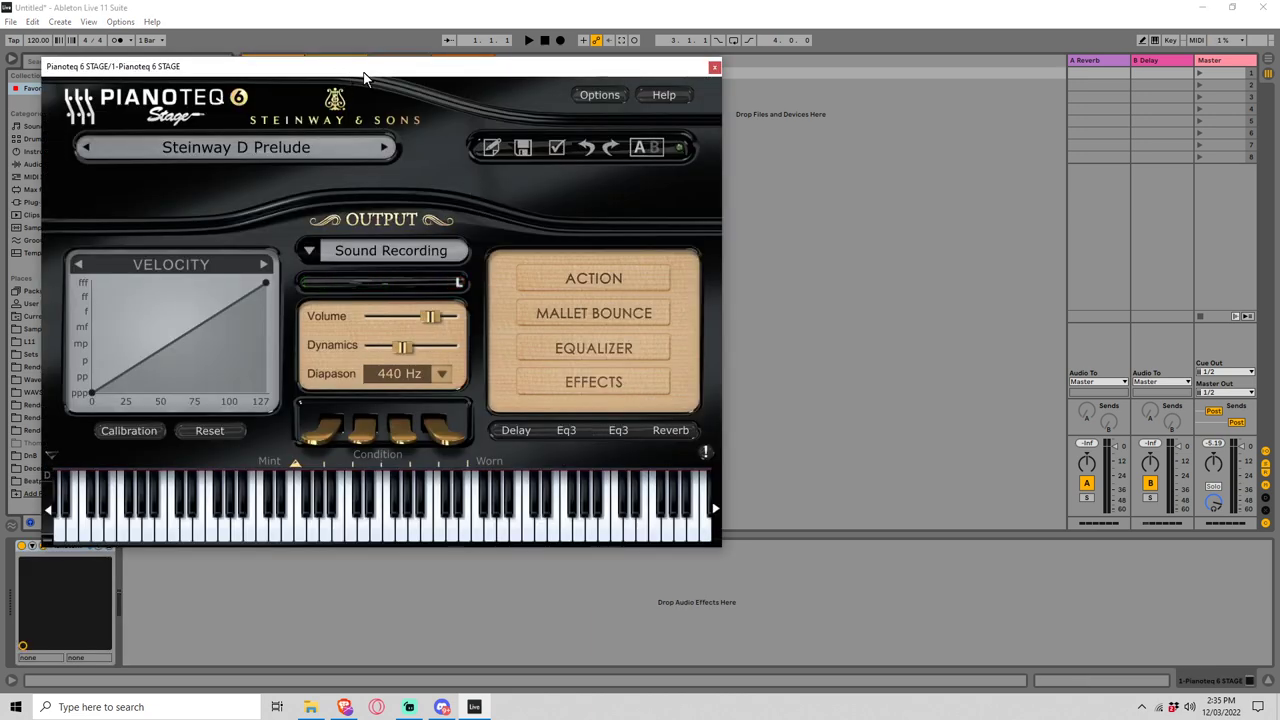
drag(363, 74, 433, 81)
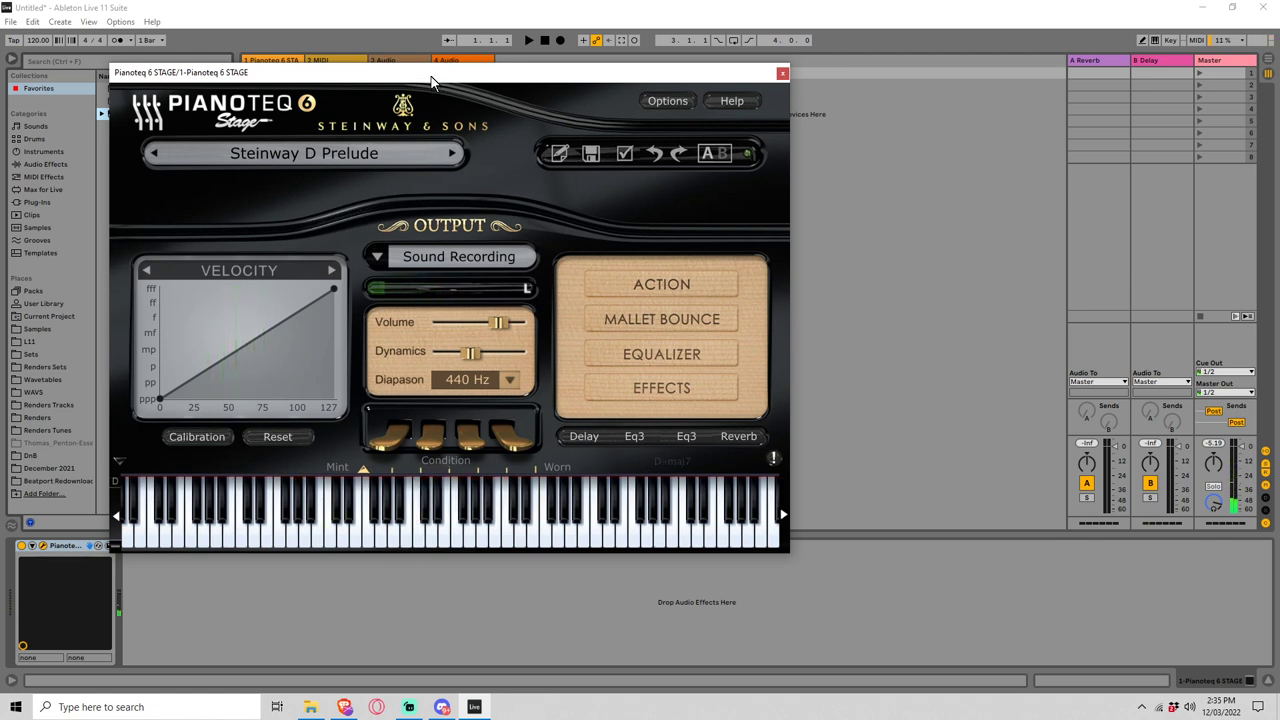
click(782, 73)
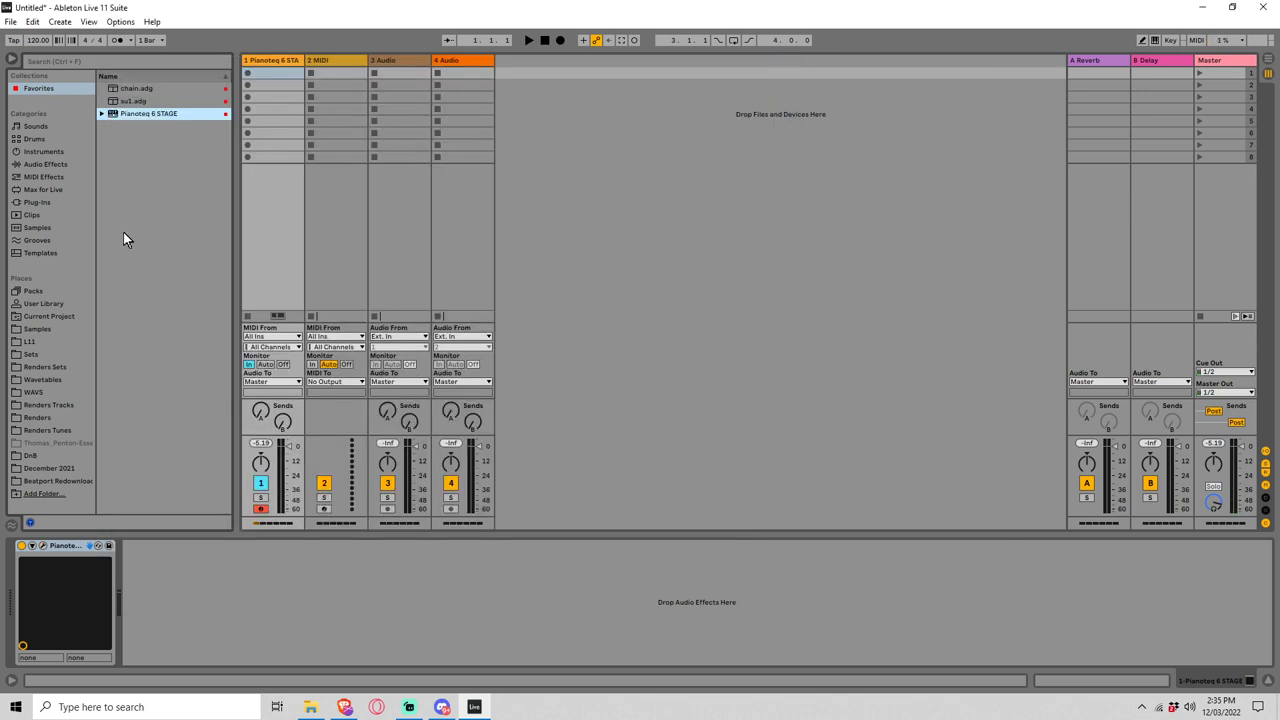
Step: Add the Shifter audio effect after Pianoteq, keeping its coarse and fine pitch at 0
click(45, 164)
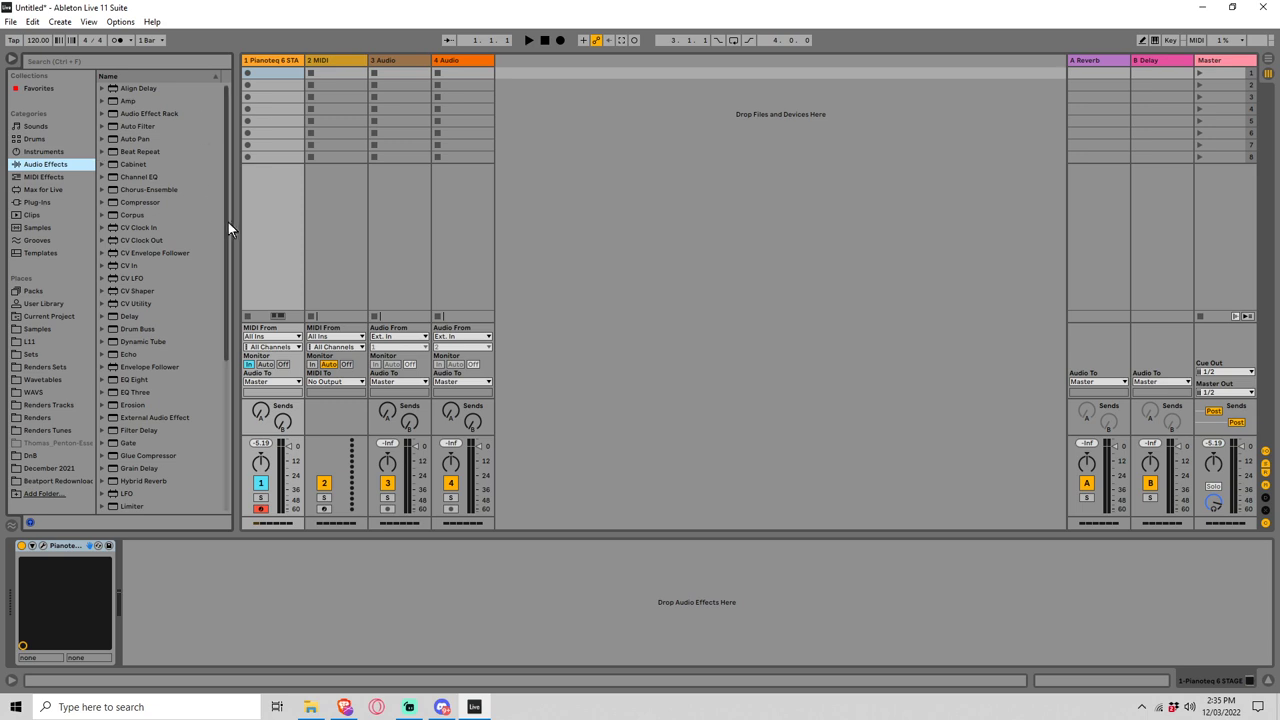
drag(229, 224, 243, 376)
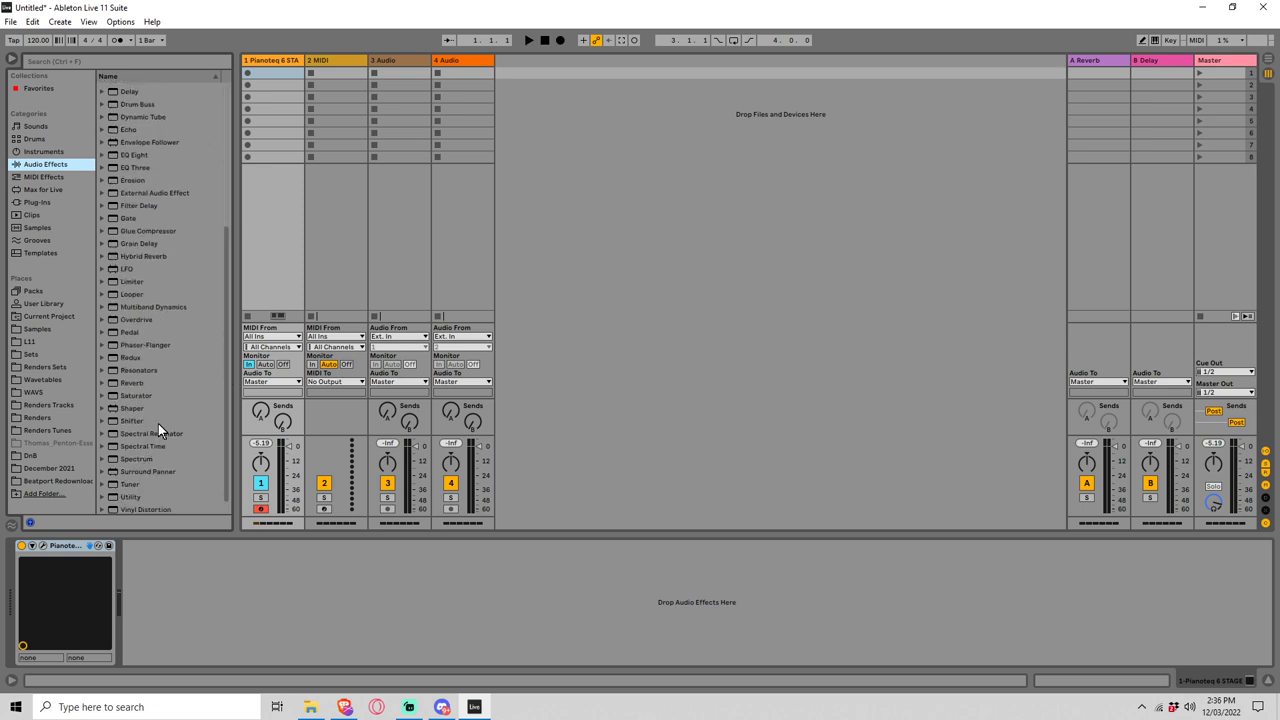
drag(145, 422, 235, 573)
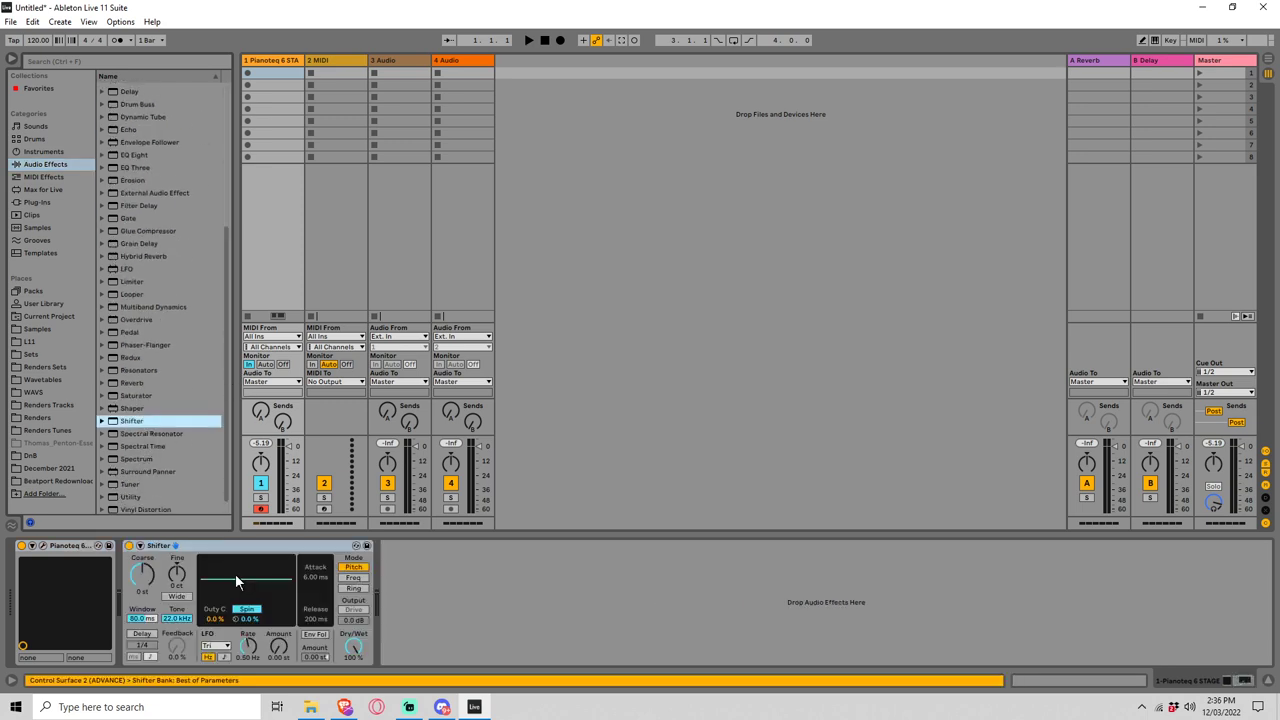
drag(138, 579, 138, 585)
drag(177, 573, 177, 584)
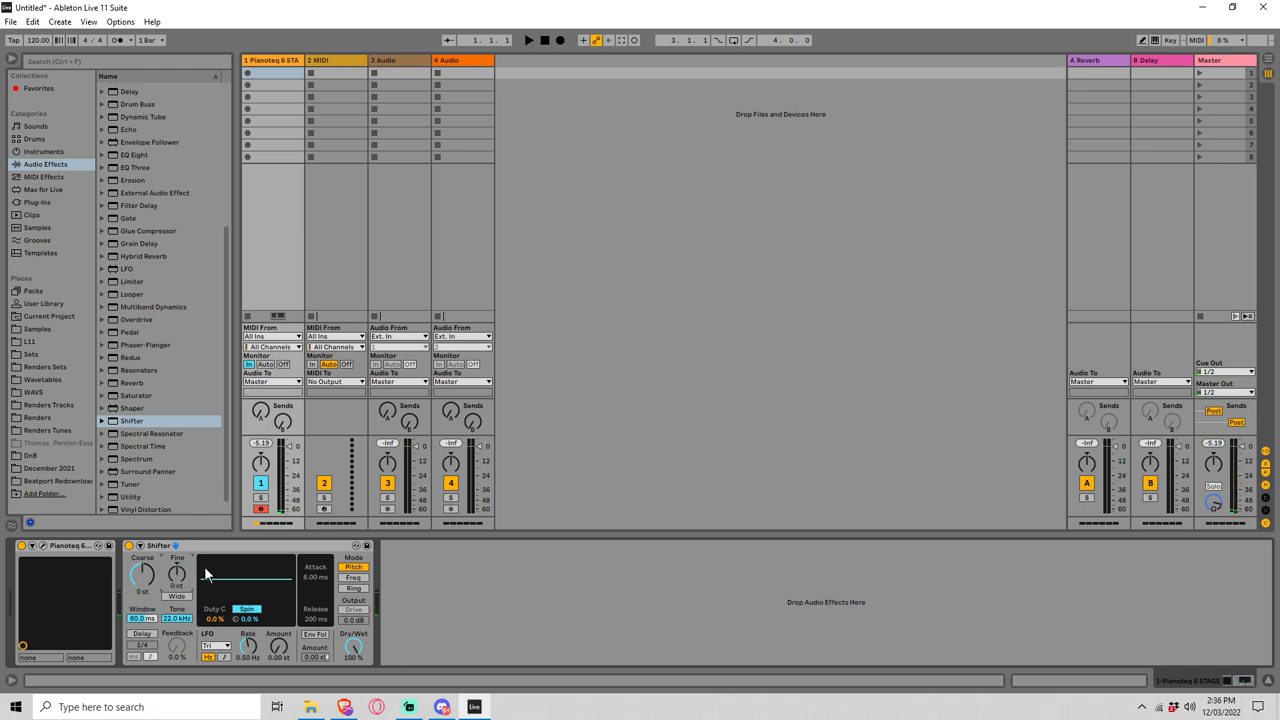
Step: Group the Shifter into an Audio Effect Rack and rename its chain as Shifter
right_click(253, 549)
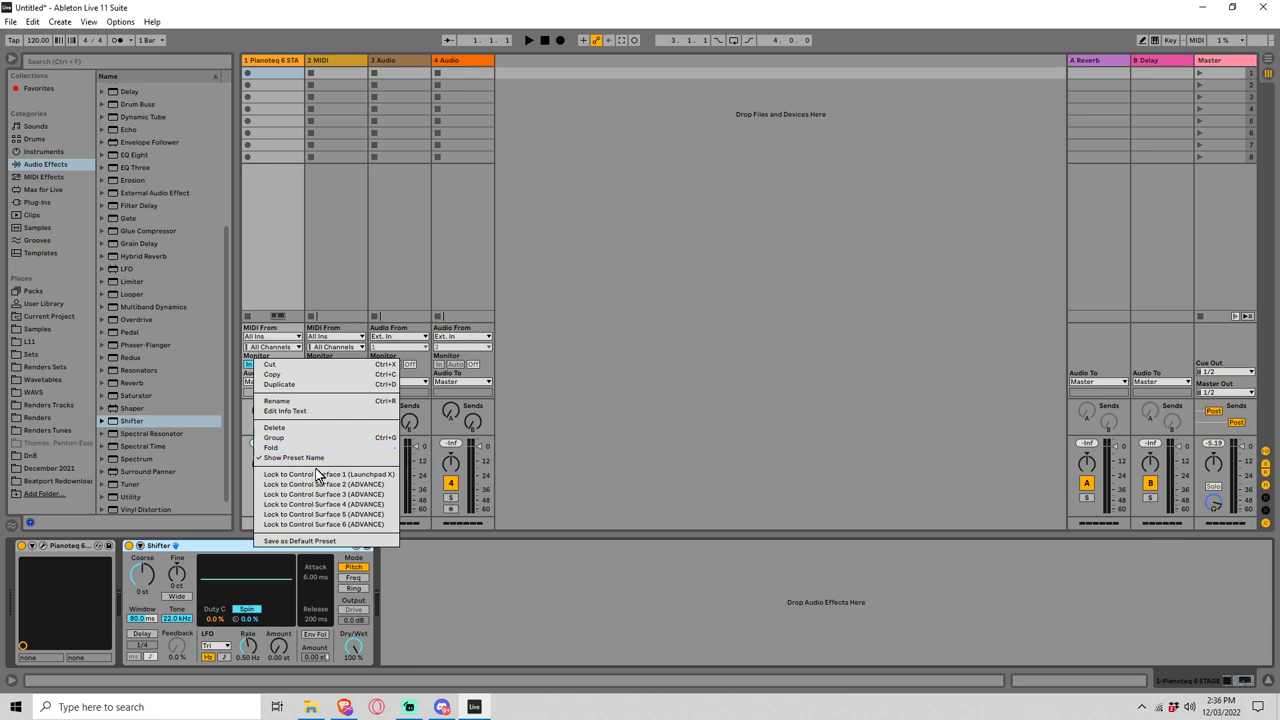
click(306, 439)
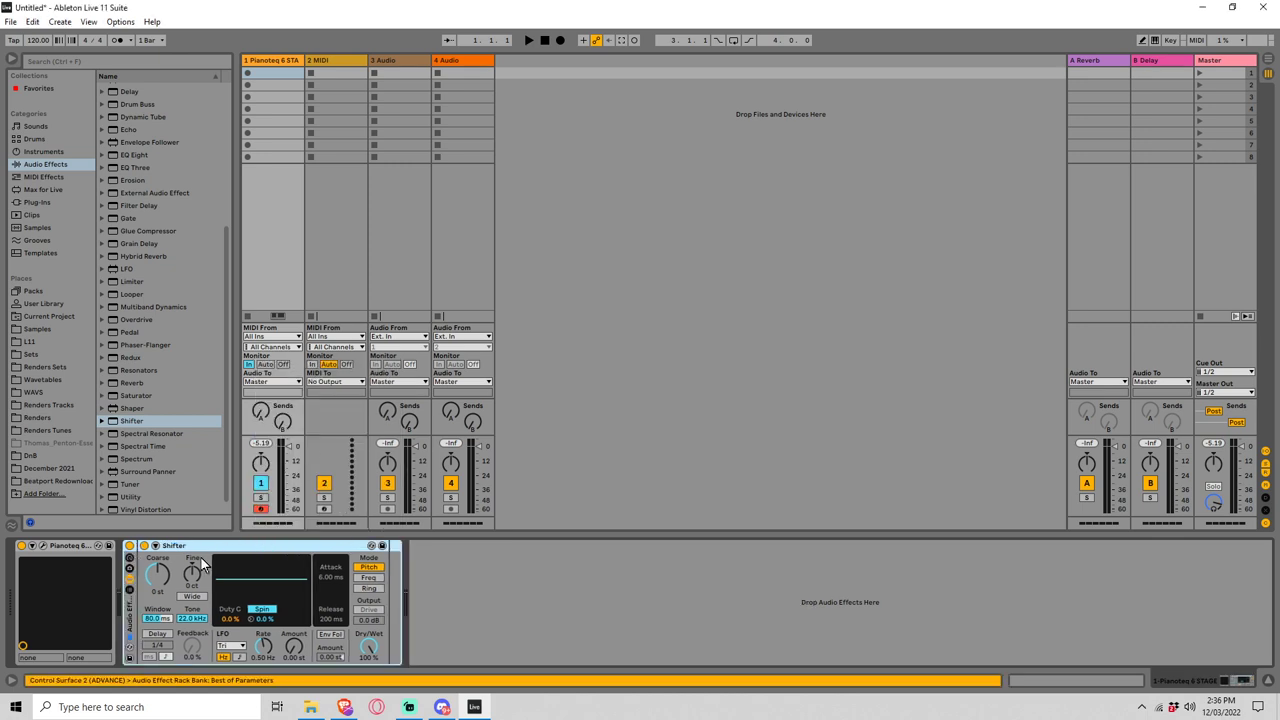
click(130, 587)
click(150, 578)
key(ctrl+r)
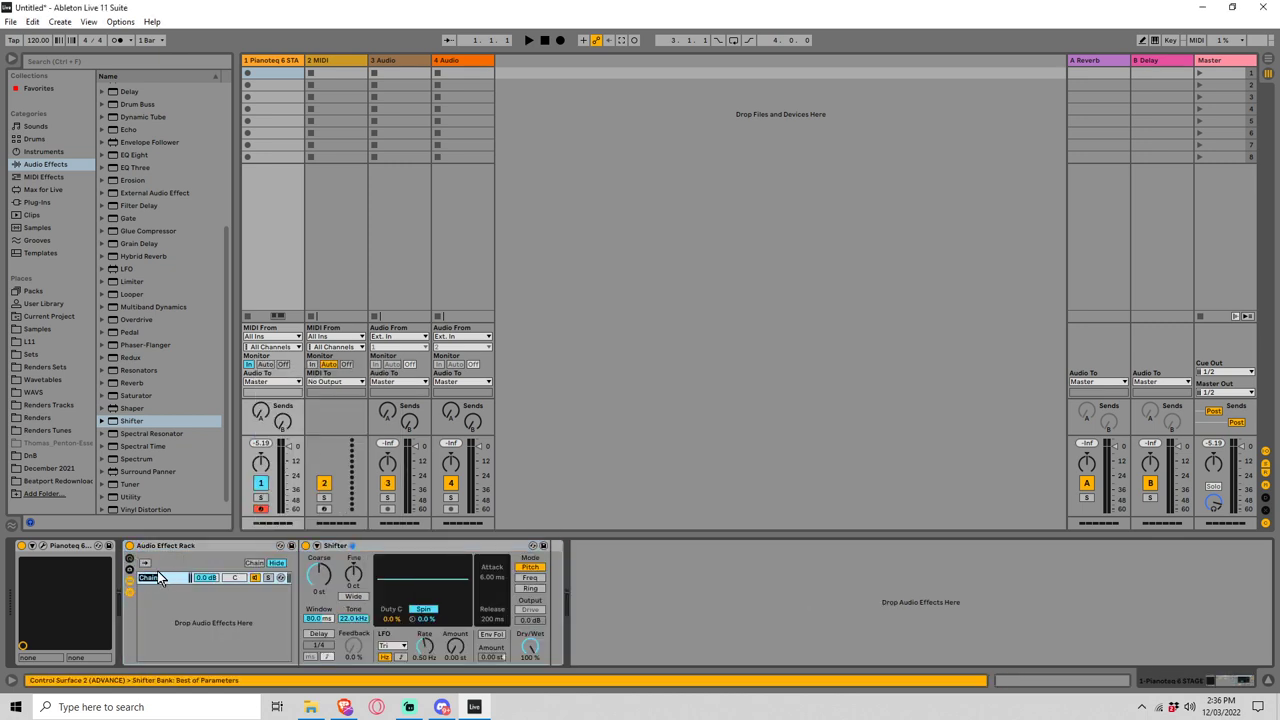
text(Shifter)
key(Return)
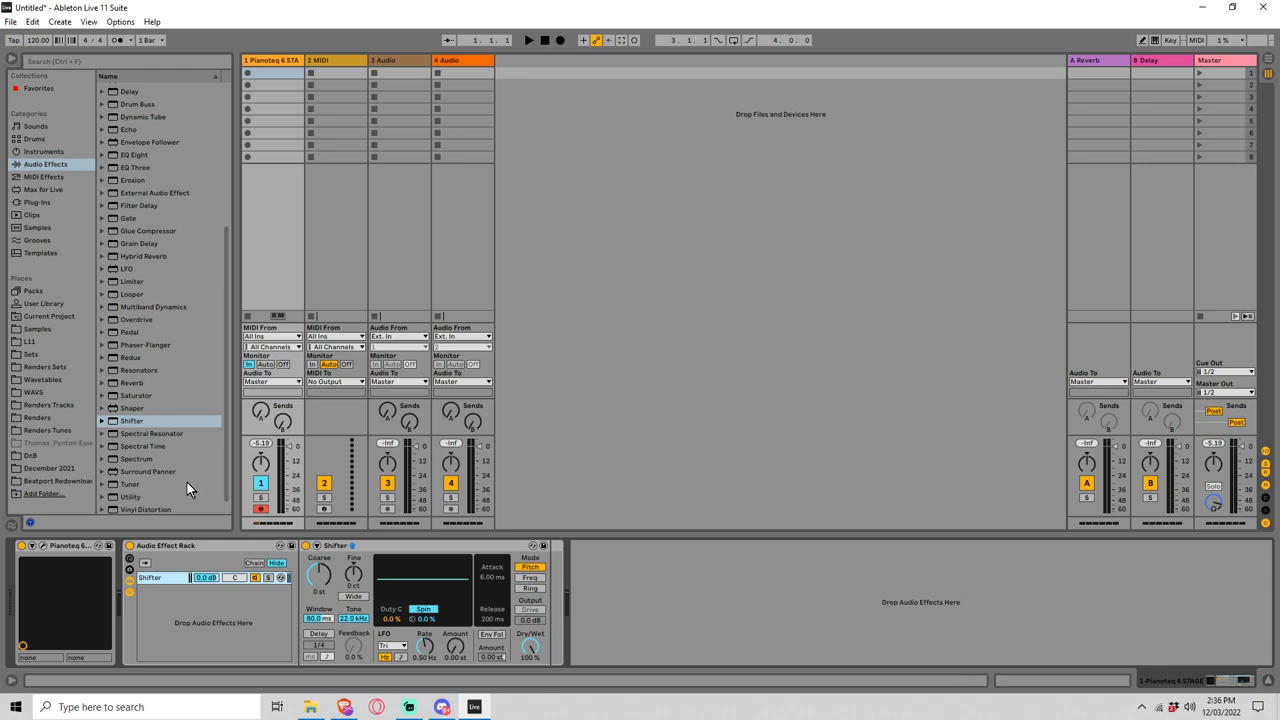
Step: Search the audio effects for "env" and add Envelope Follower to the rack as a second chain
click(44, 151)
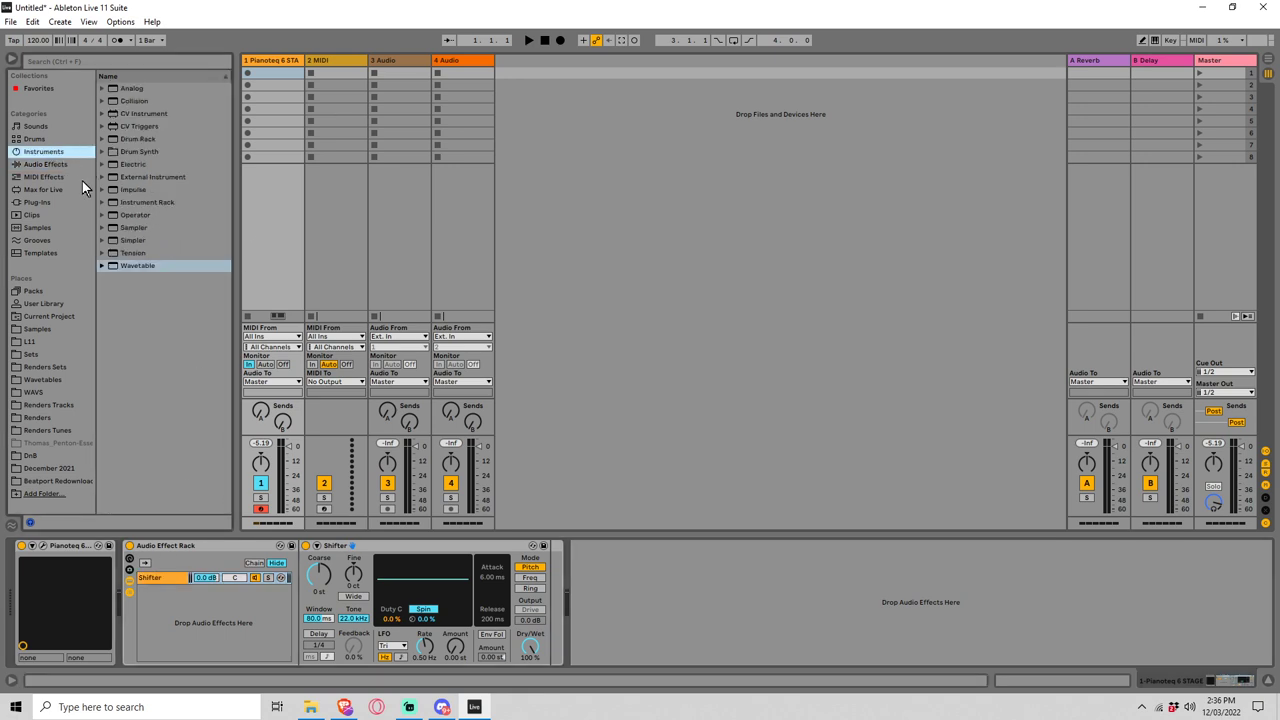
click(60, 164)
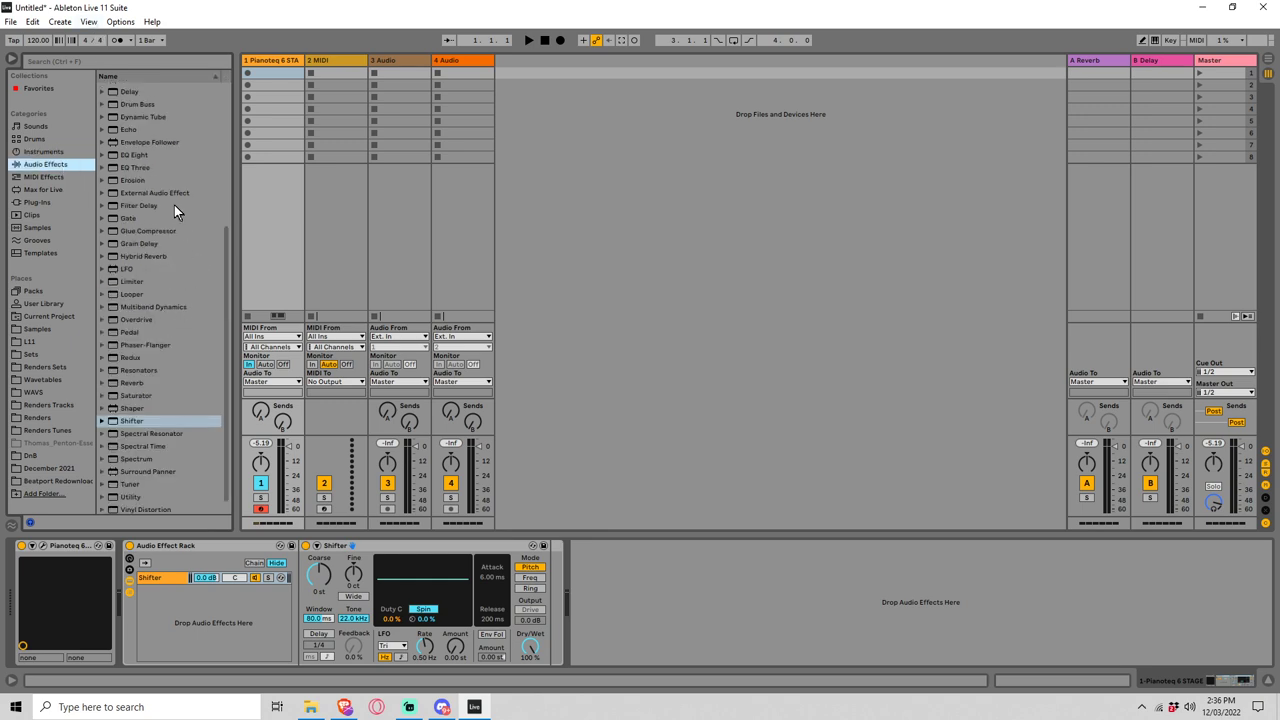
click(49, 191)
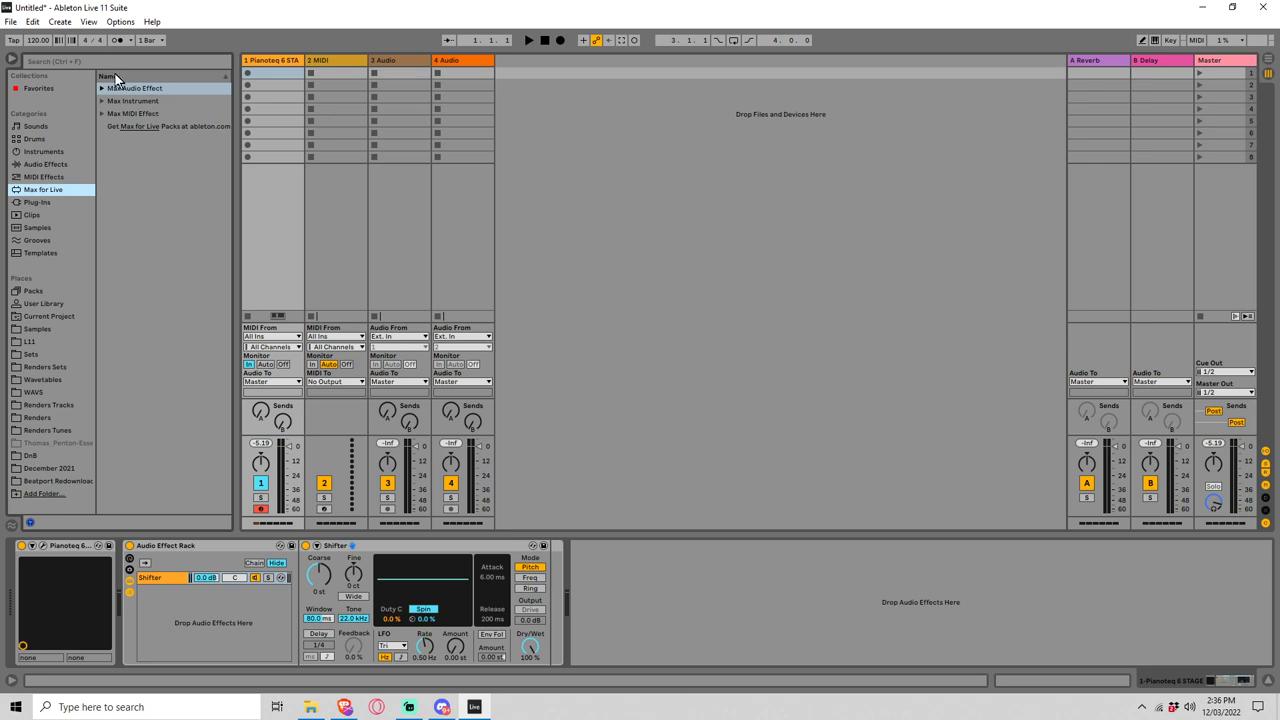
click(47, 59)
text(emi)
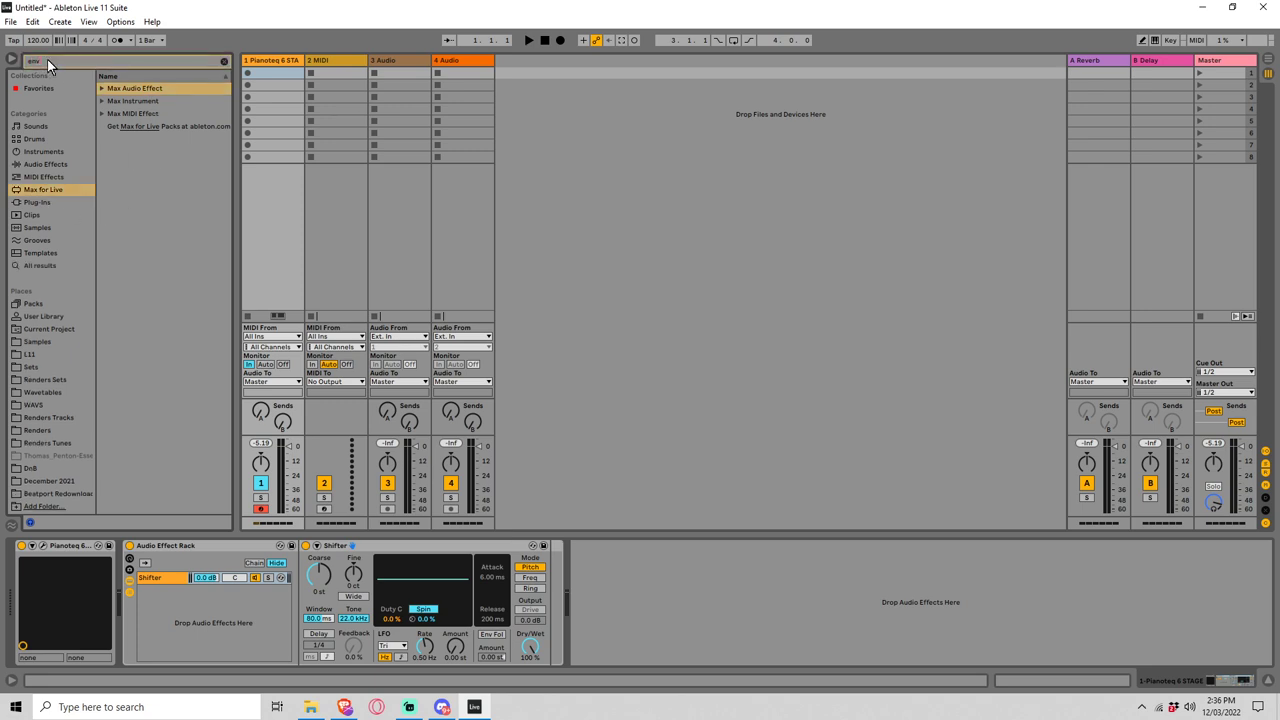
click(63, 166)
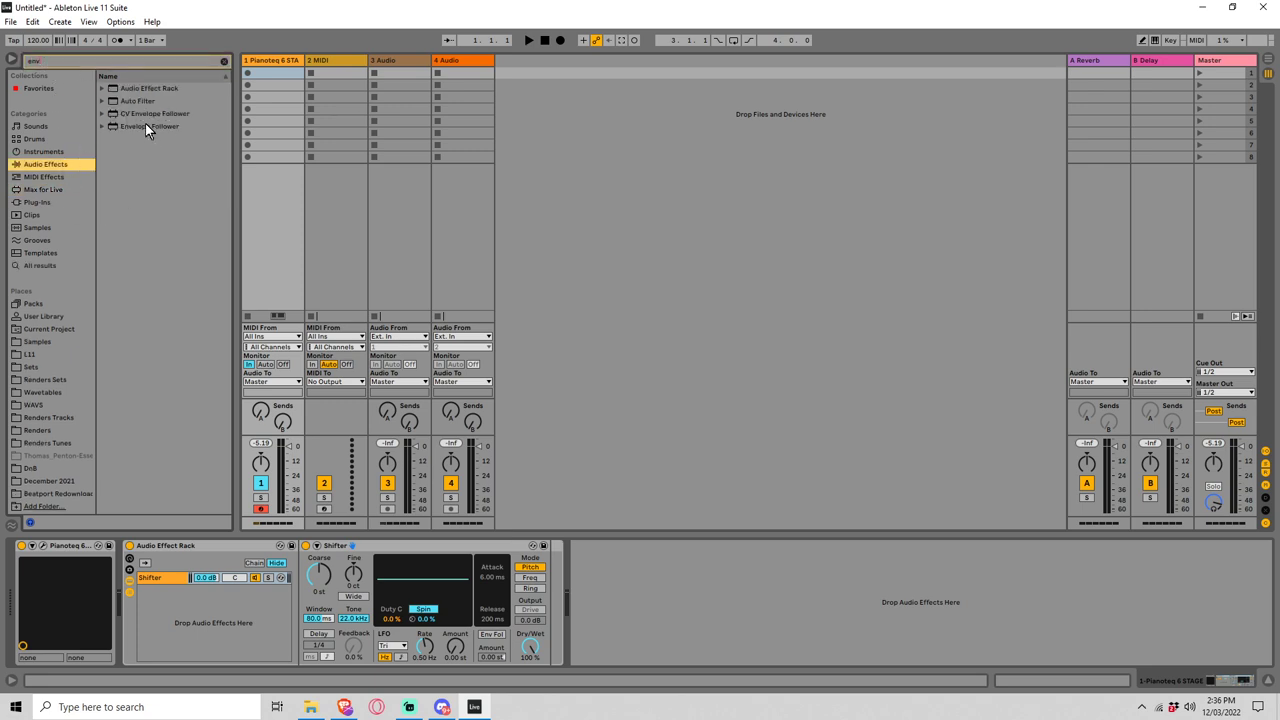
drag(145, 126, 175, 609)
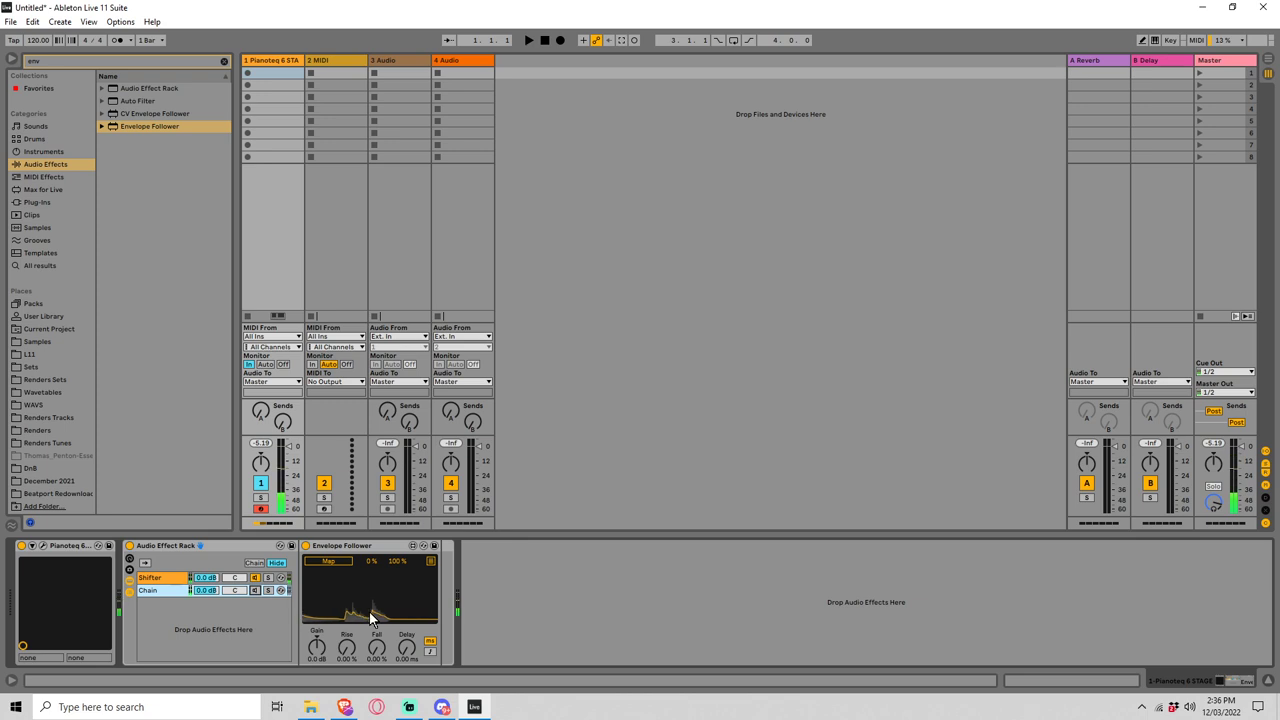
Step: Map the Envelope Follower to the Shifter's Fine pitch and return to the second chain
click(227, 589)
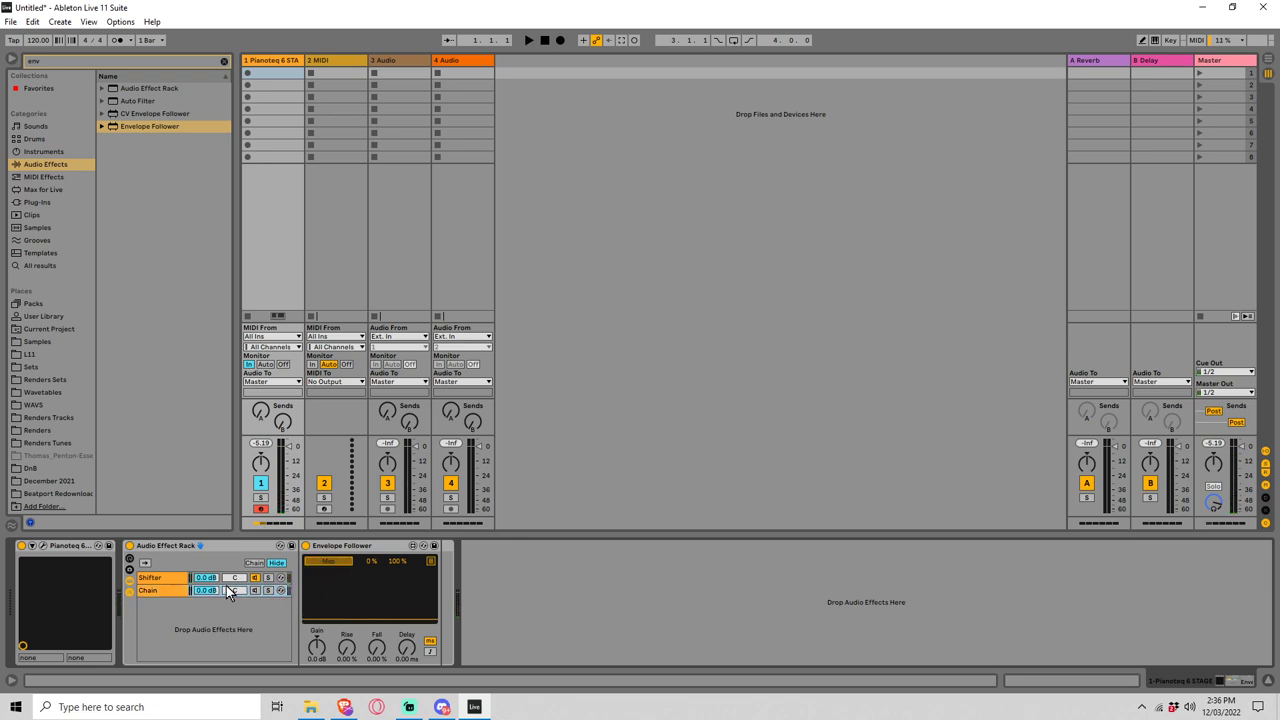
click(188, 577)
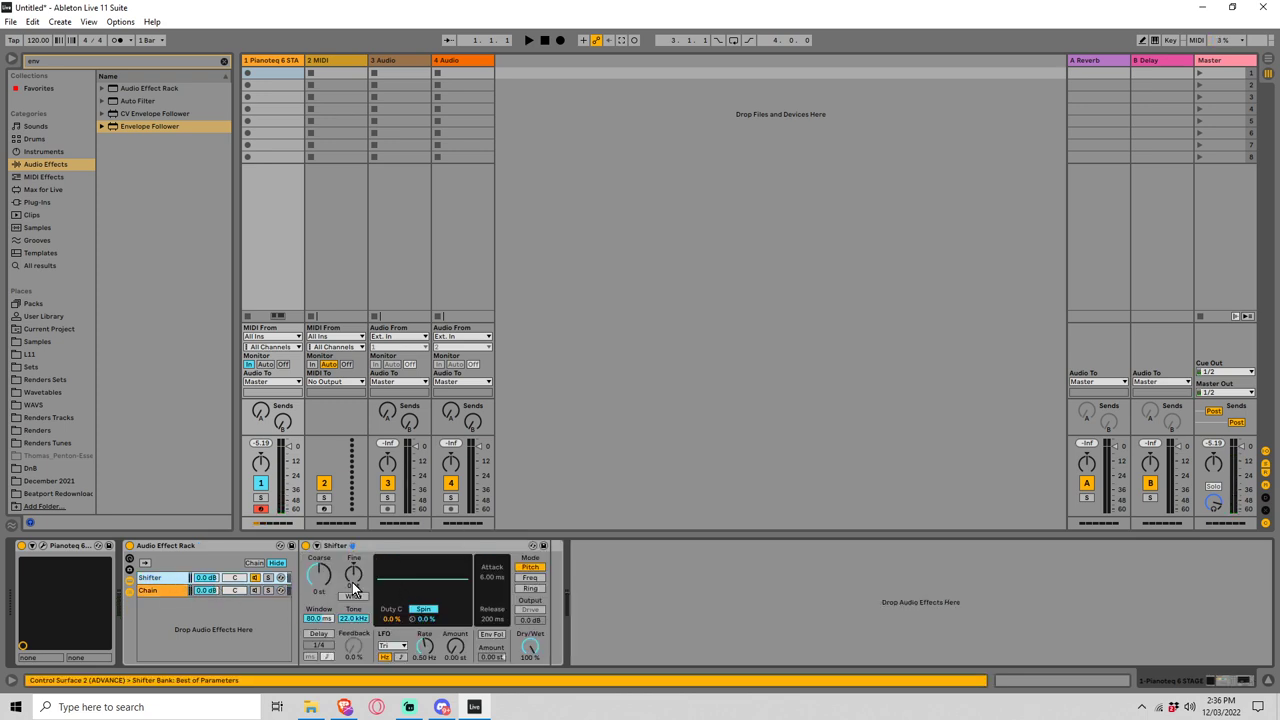
click(356, 576)
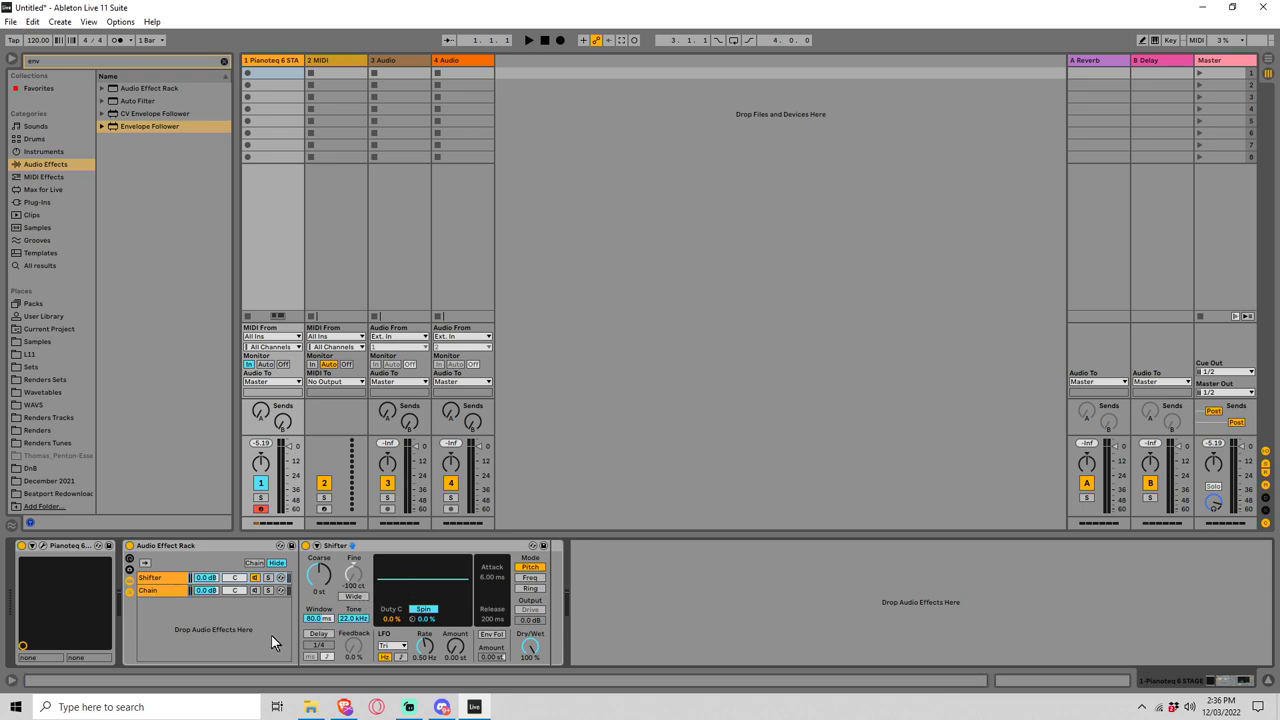
click(158, 591)
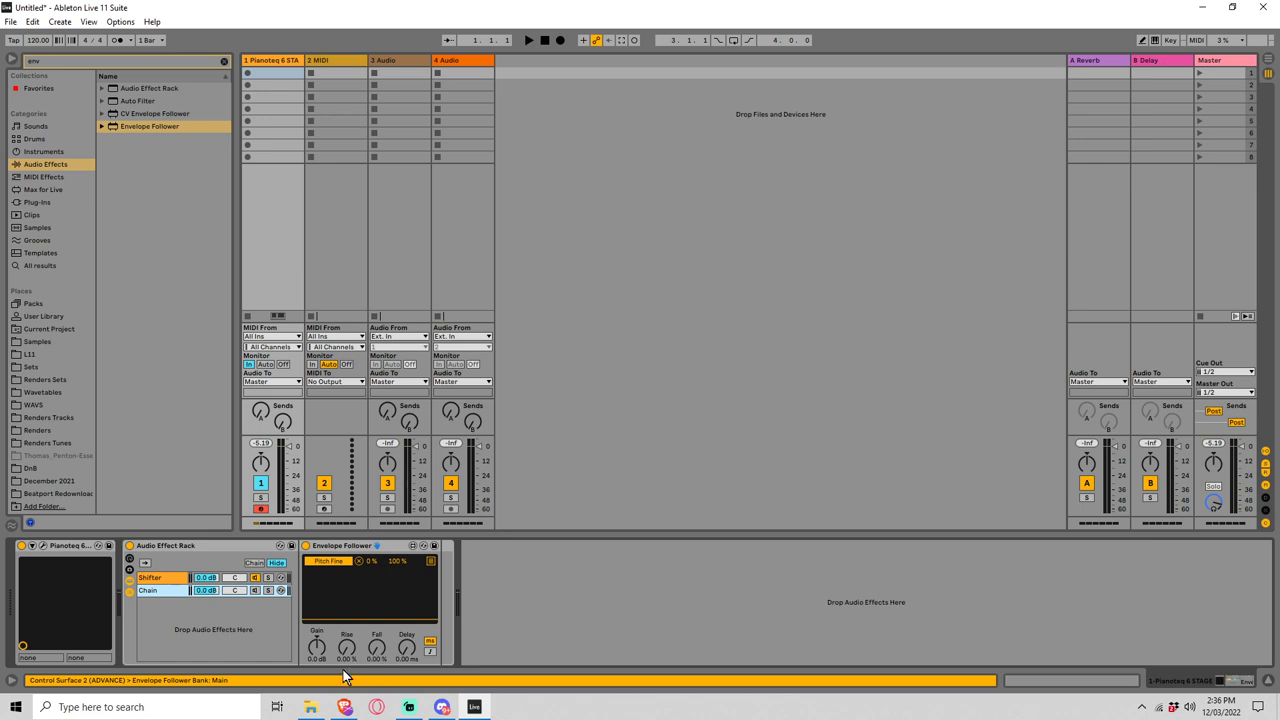
Step: Set the Pitch Fine mapping's minimum to 50 % and the Envelope Follower's gain to 19 dB, checking the Shifter's response
click(370, 561)
text(50)
key(Return)
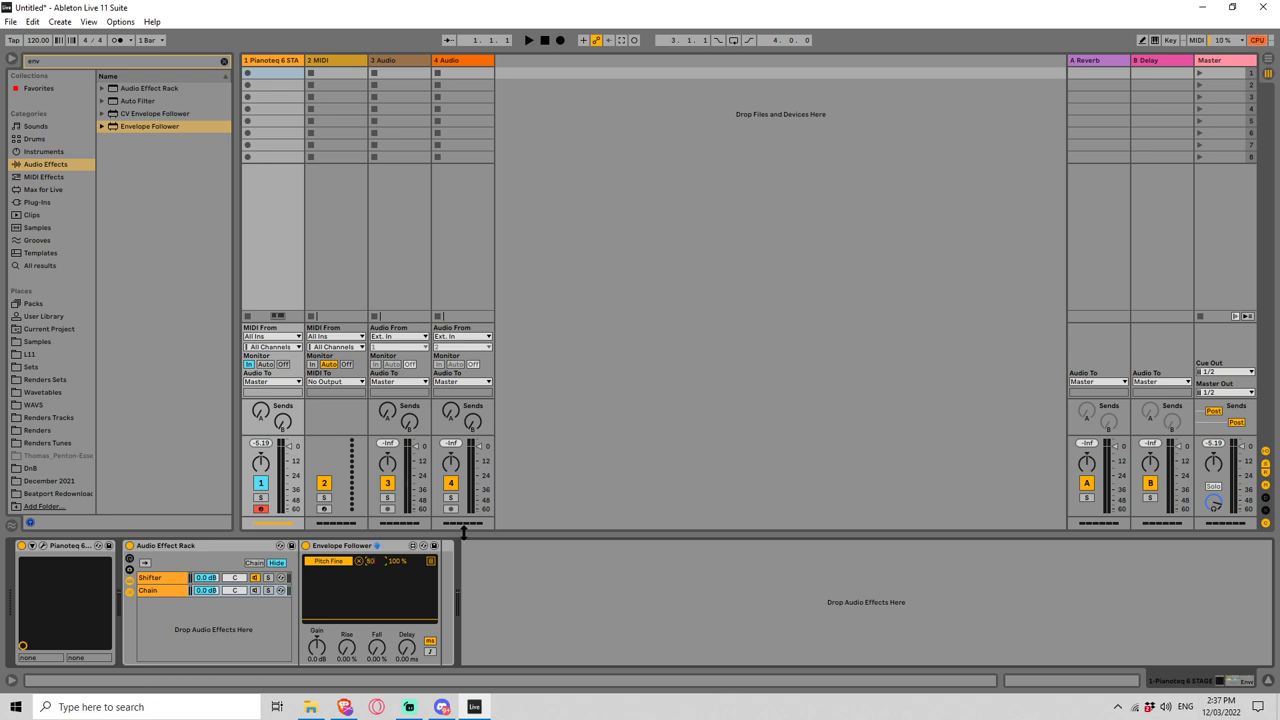
click(156, 580)
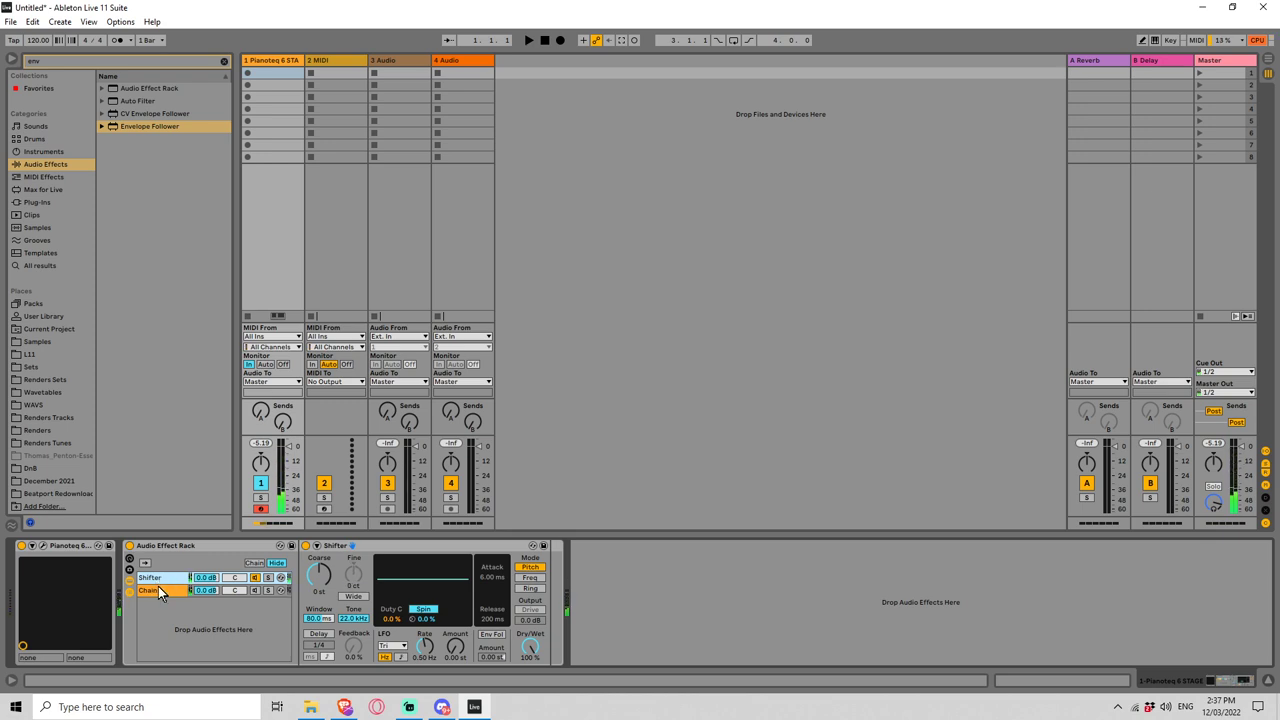
click(158, 589)
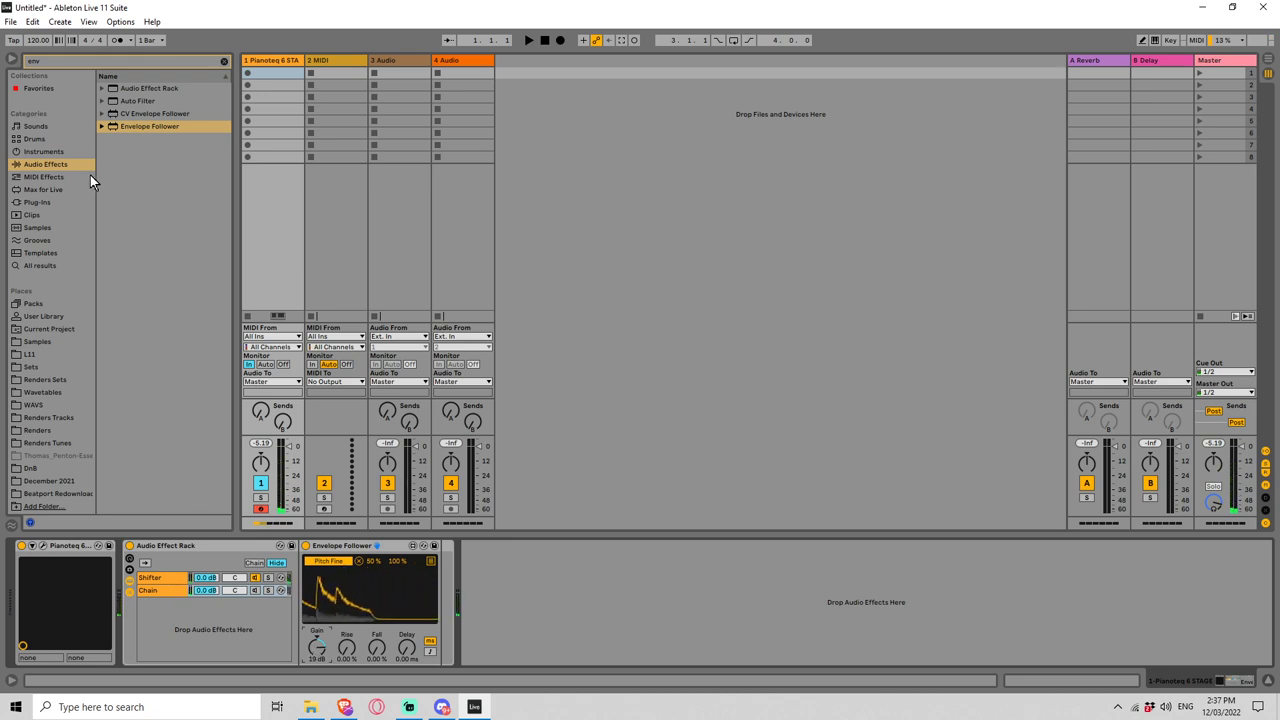
Step: Clear the browser search and add Hybrid Reverb after the Audio Effect Rack, in place of the undone Reverb
click(224, 61)
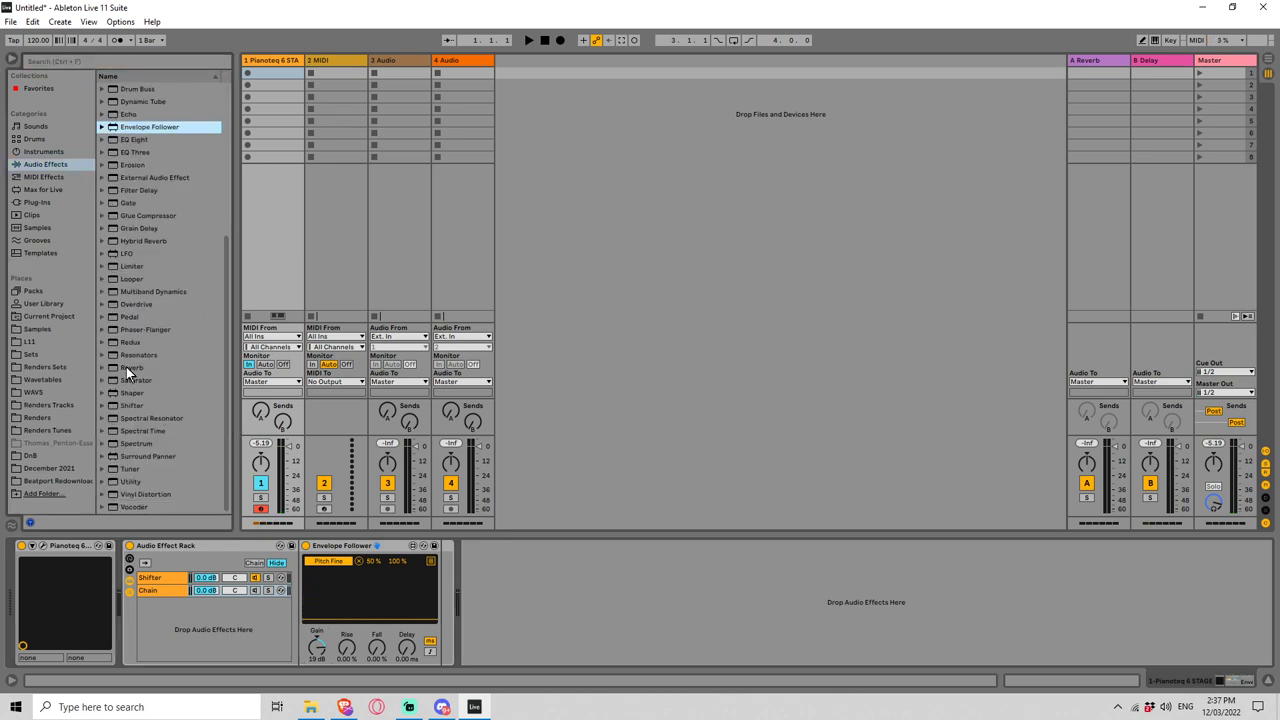
drag(126, 367, 545, 549)
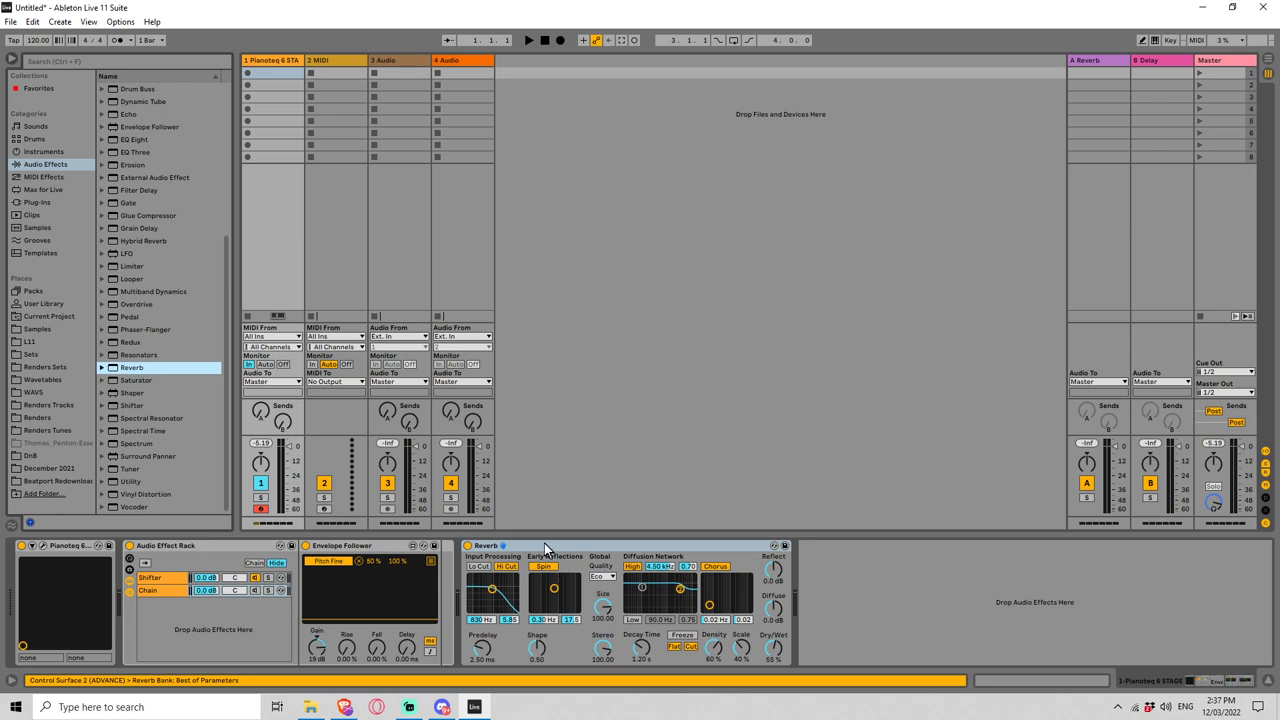
key(ctrl+z)
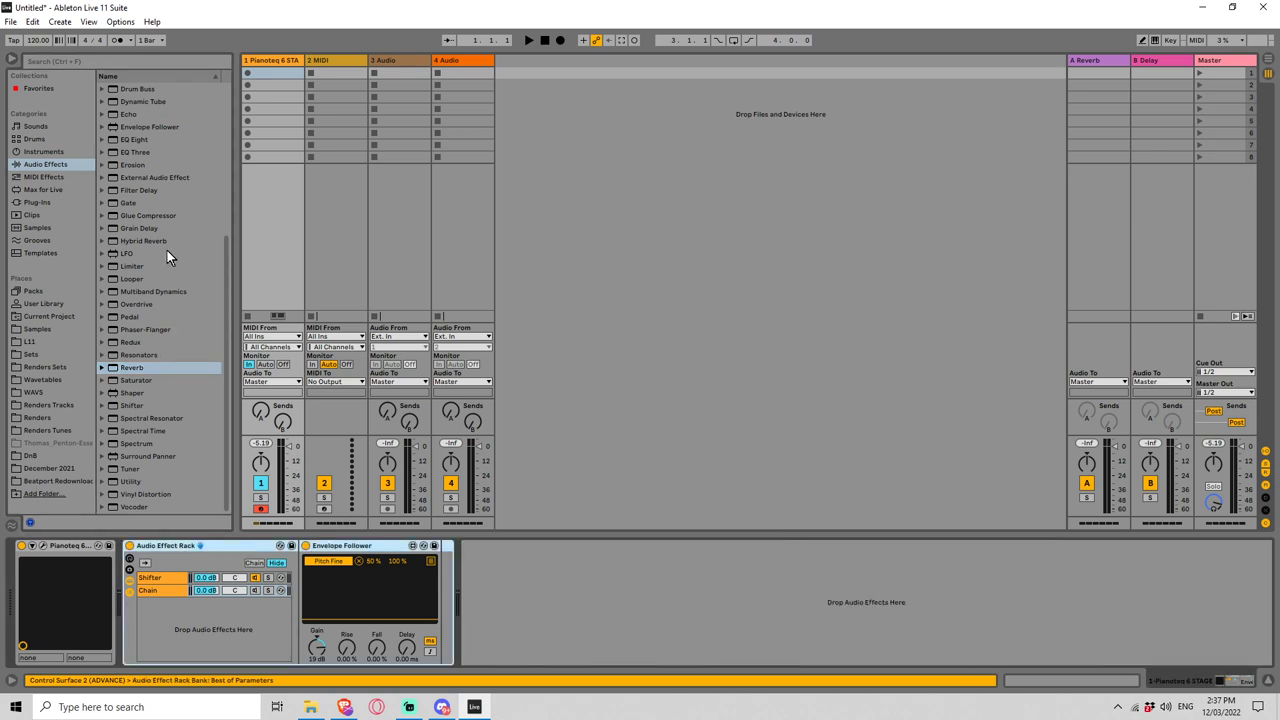
drag(153, 242, 632, 640)
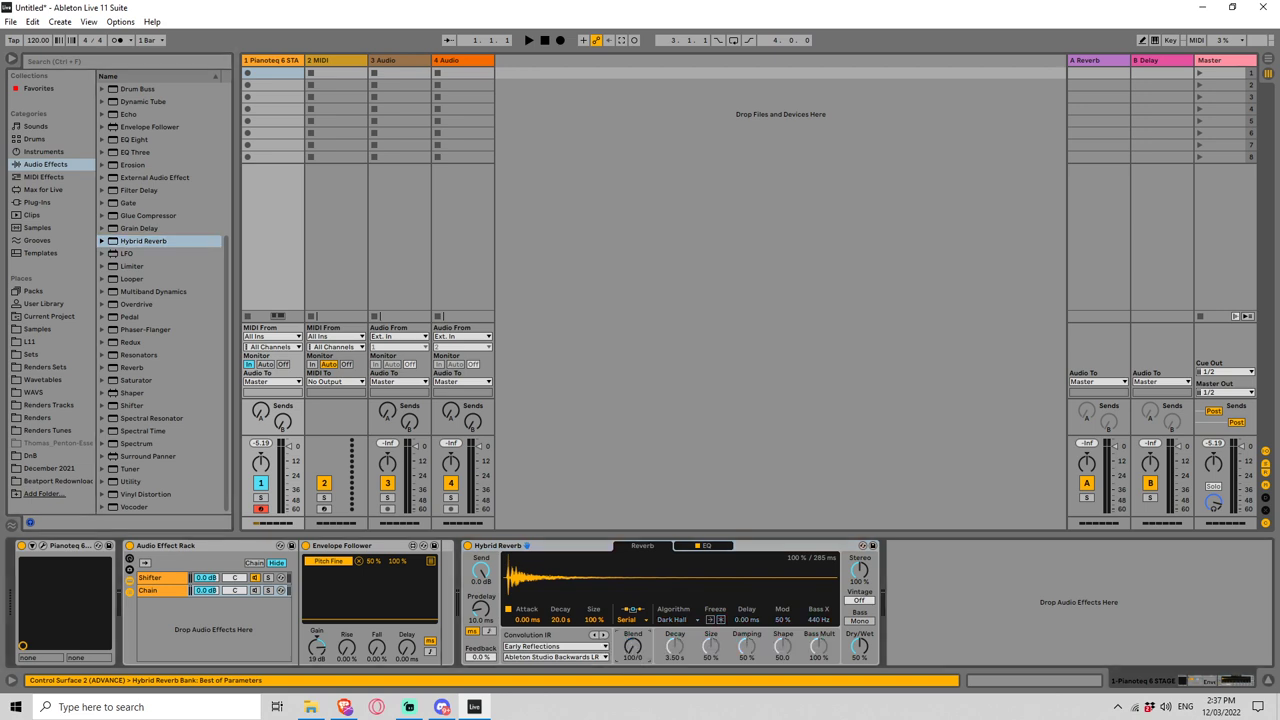
click(558, 553)
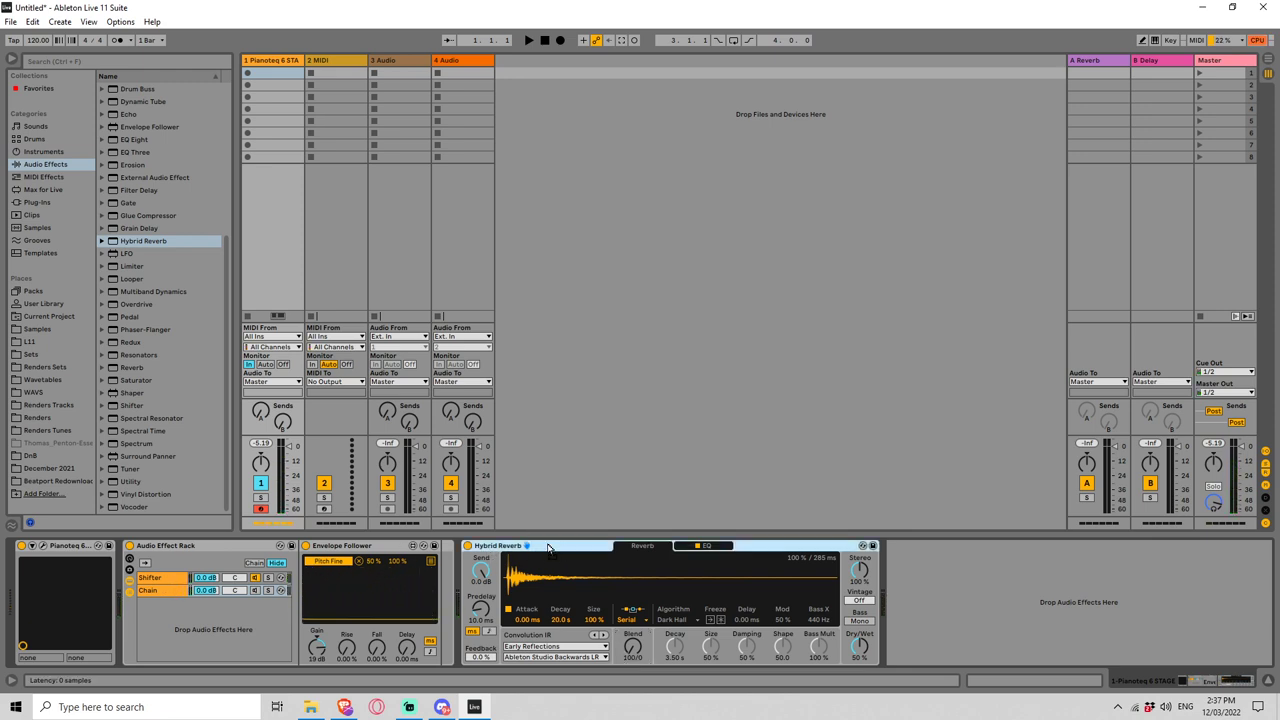
click(176, 584)
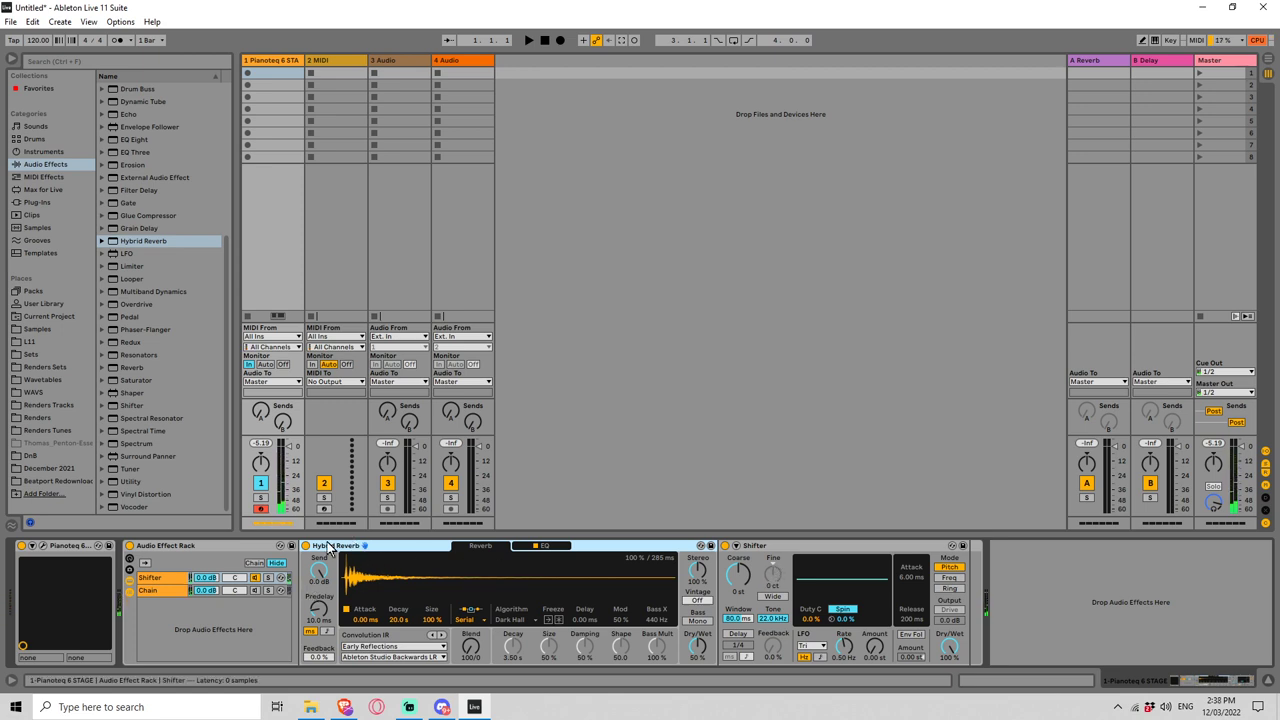
key(ctrl+z)
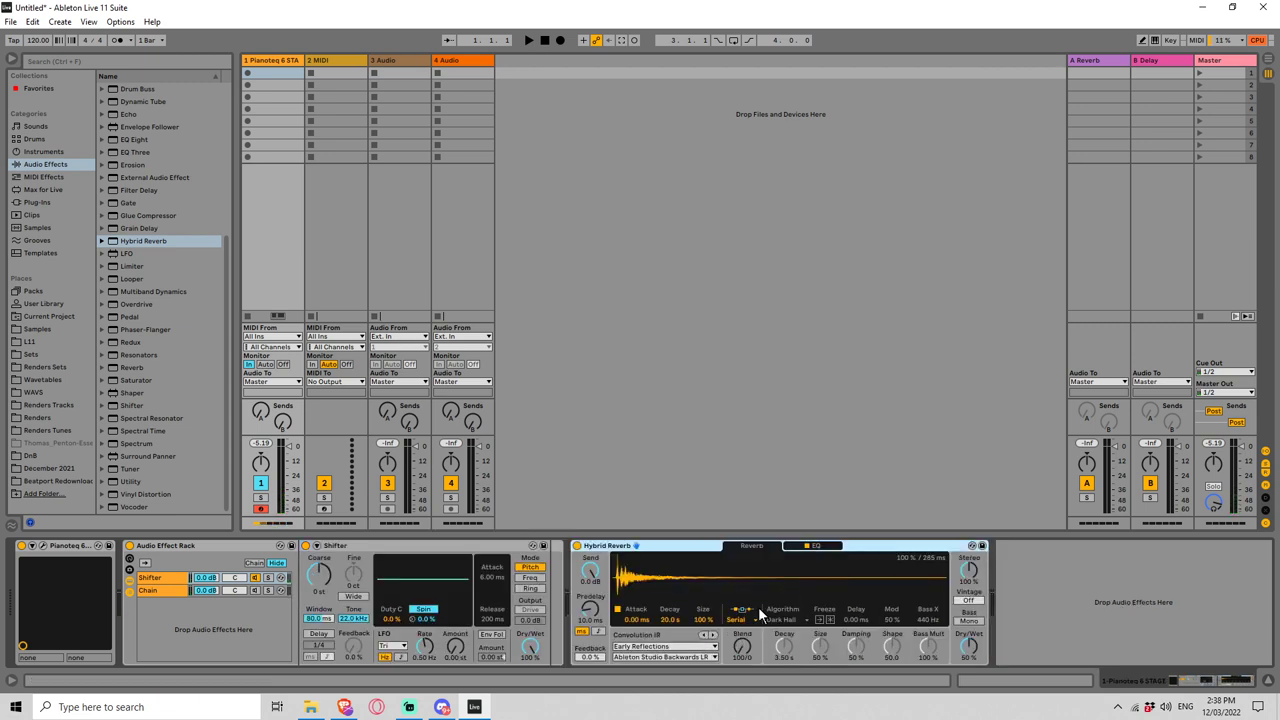
Step: Choose the Beer Sheva Town Hall LR impulse response in Hybrid Reverb and set its Dry/Wet to 29 %
click(715, 635)
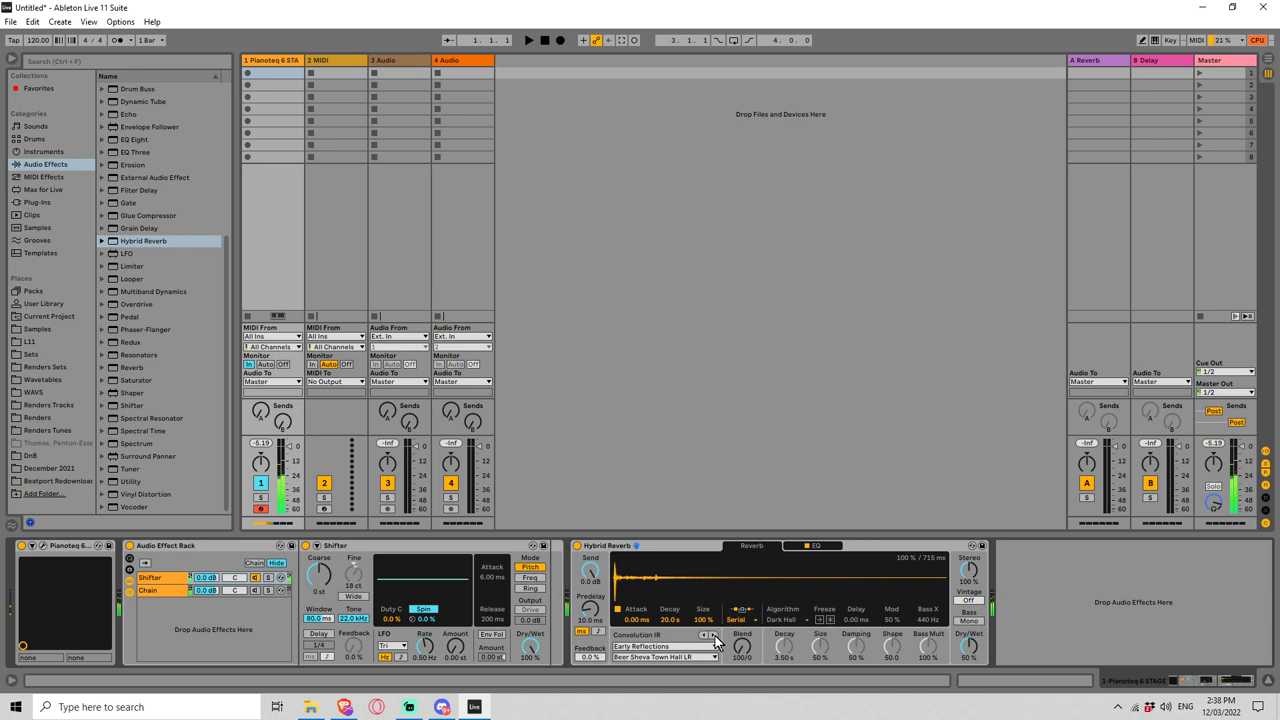
drag(968, 647, 968, 680)
Step: Add an LFO after the Envelope Follower in the Audio Effect Rack's second chain
click(168, 596)
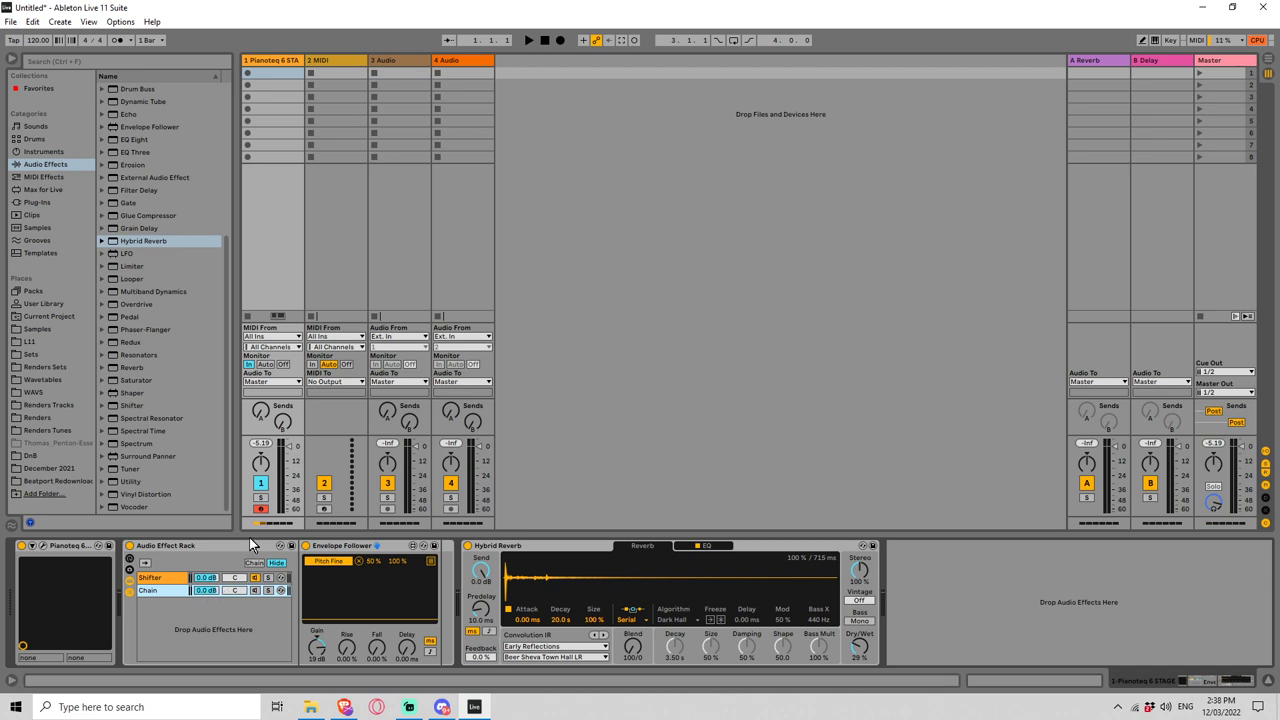
click(126, 254)
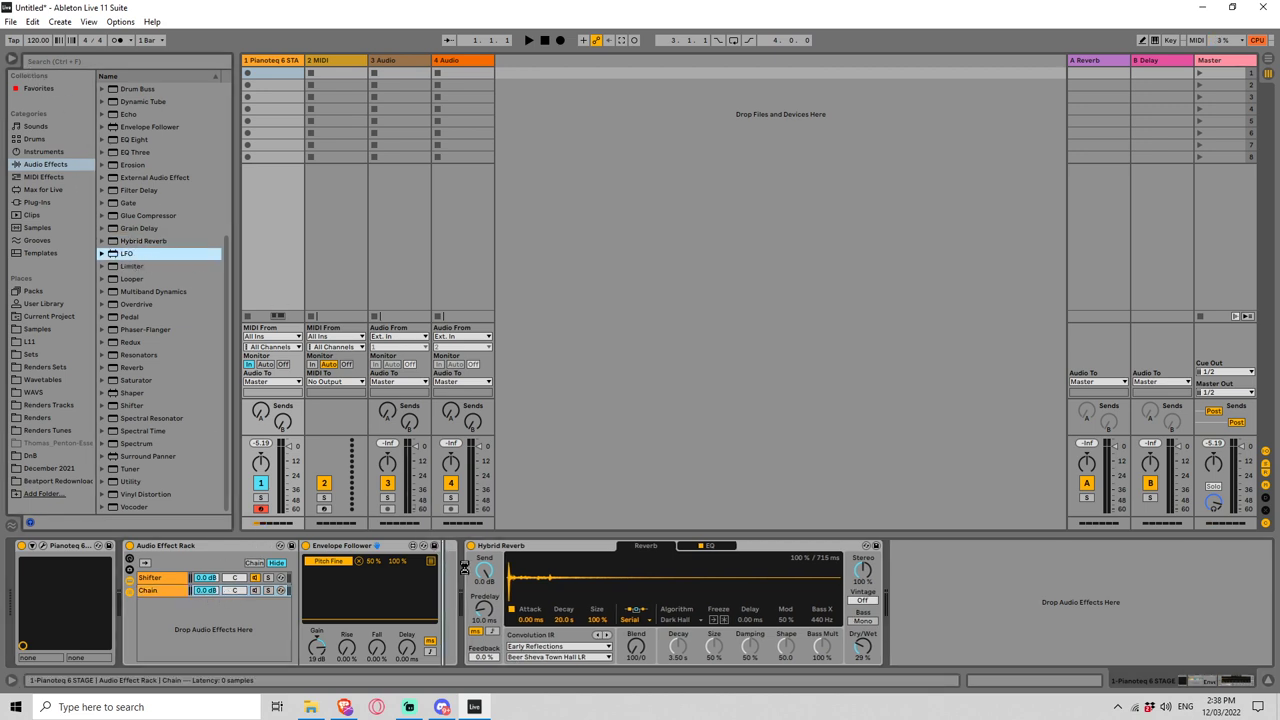
drag(401, 596, 396, 598)
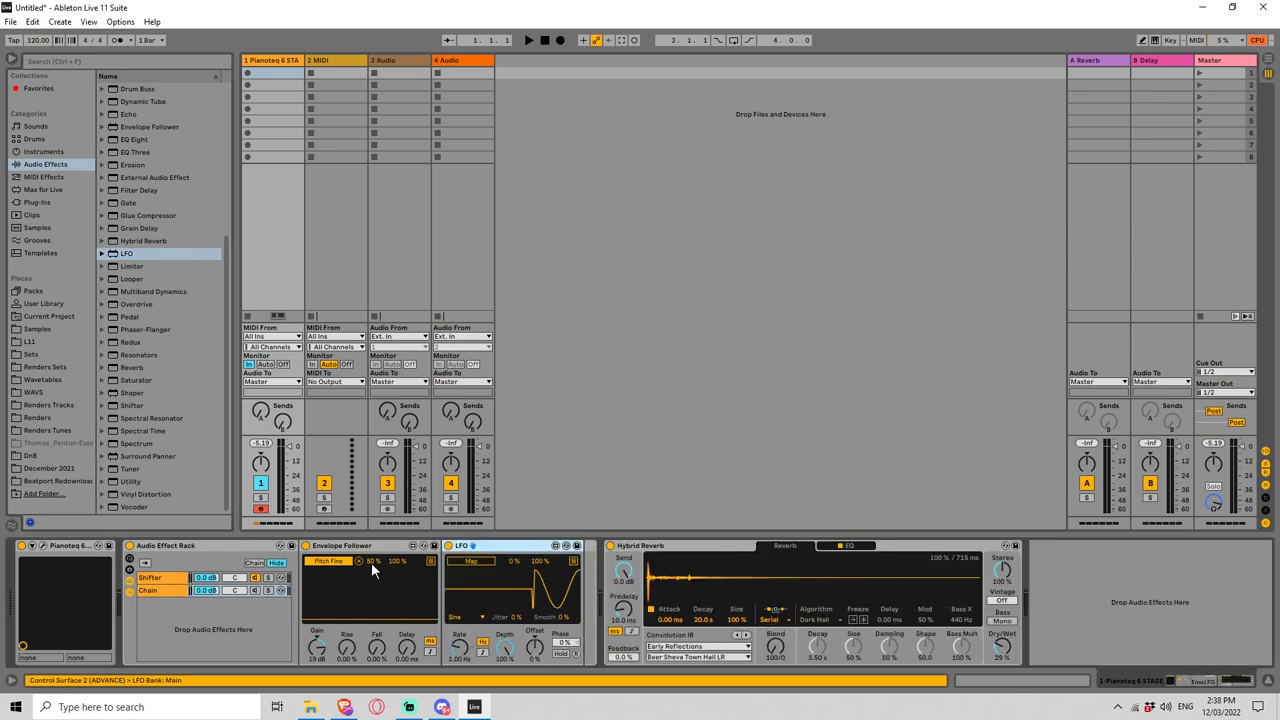
Step: Try the LFO as a modulator of the Envelope Follower's Gain and remove the mapping again
click(466, 557)
click(317, 647)
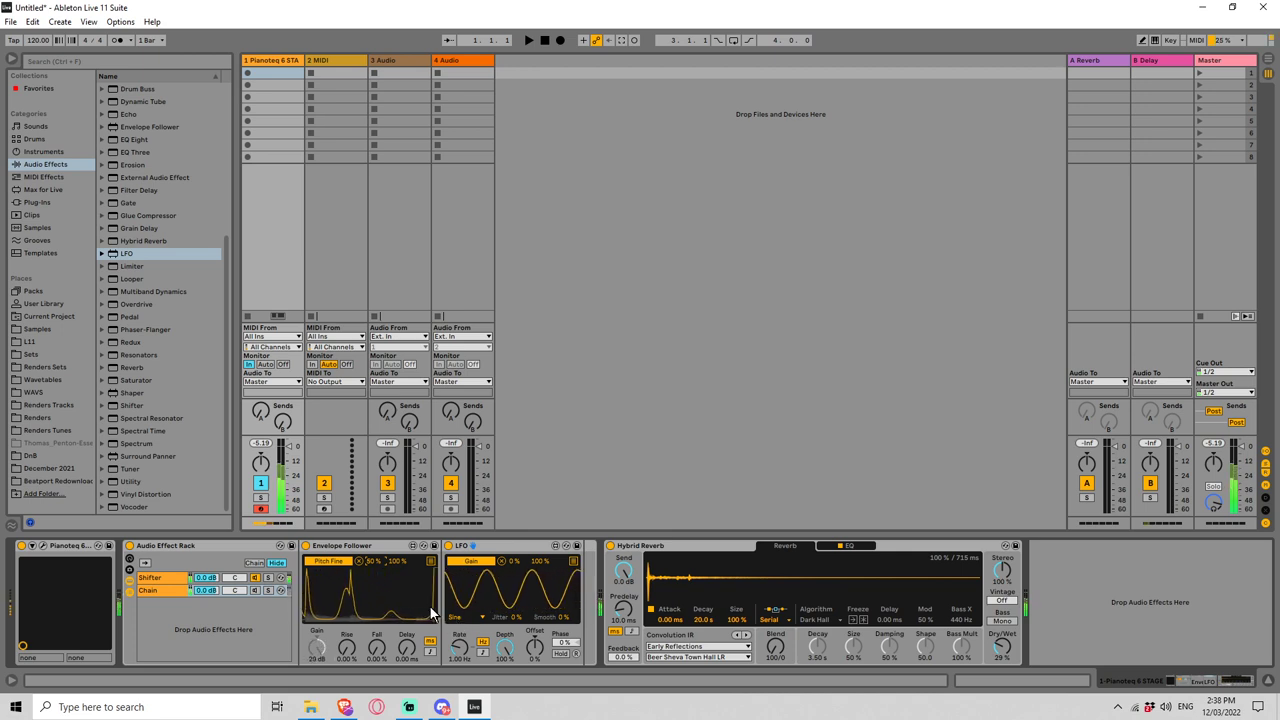
click(463, 561)
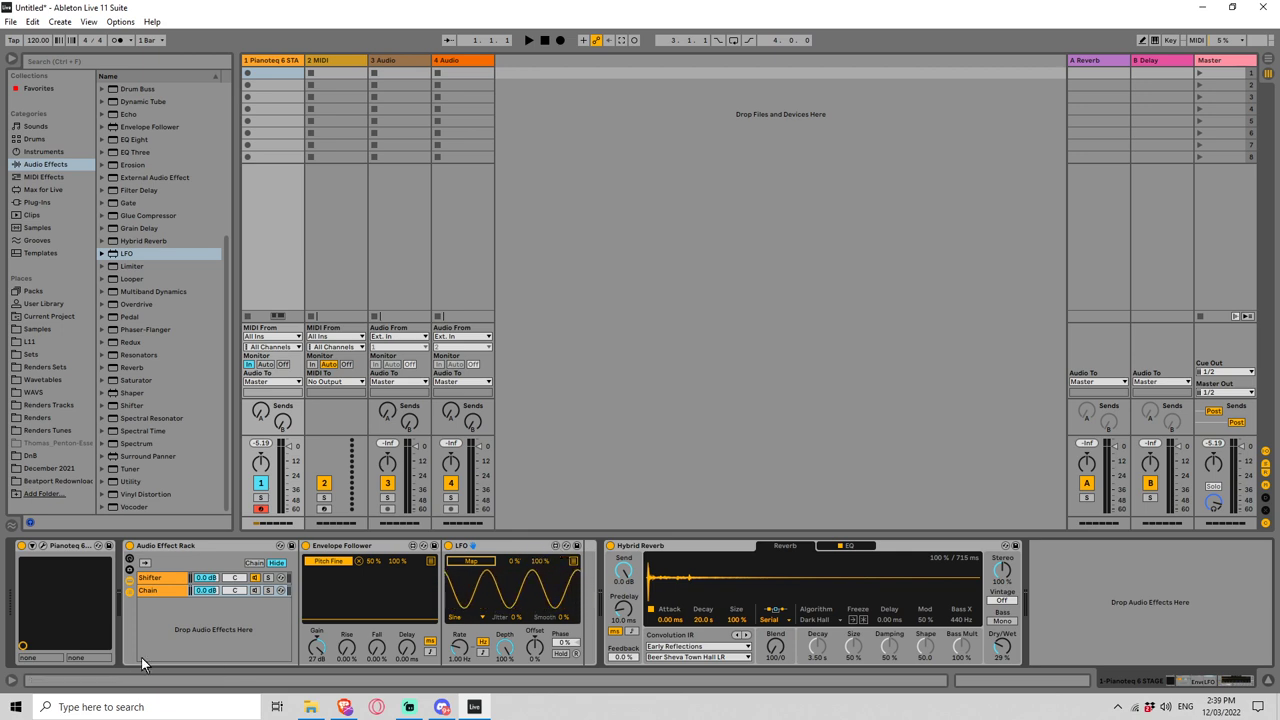
Step: Group the Pianoteq instrument into an Instrument Rack and show its chain list
right_click(82, 547)
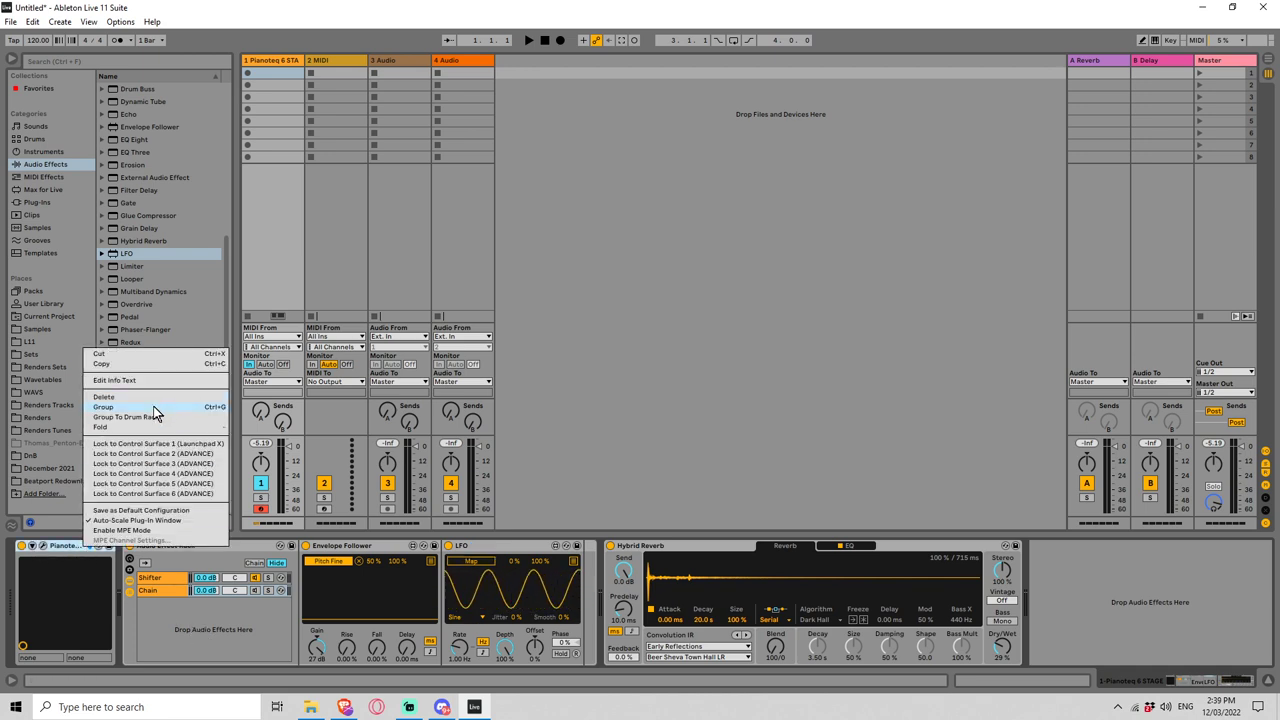
click(153, 407)
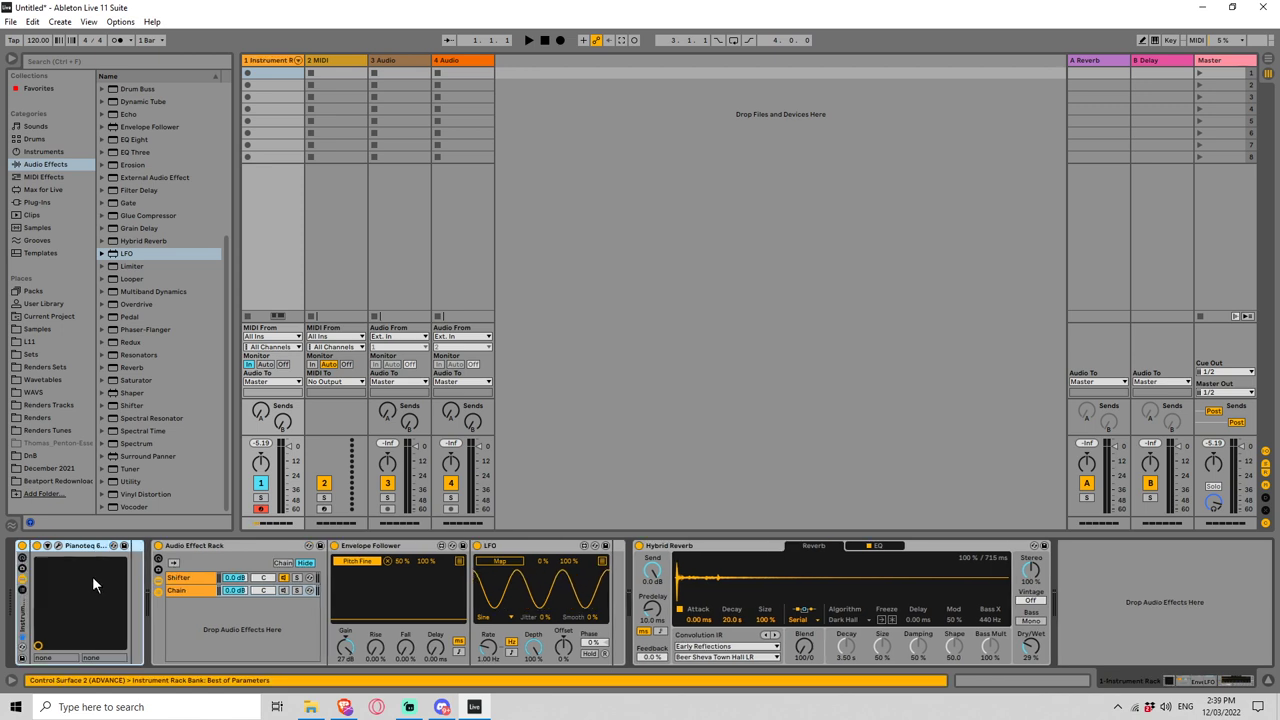
click(24, 592)
Step: Add Operator from the Instruments category as a second chain in the Instrument Rack
click(53, 155)
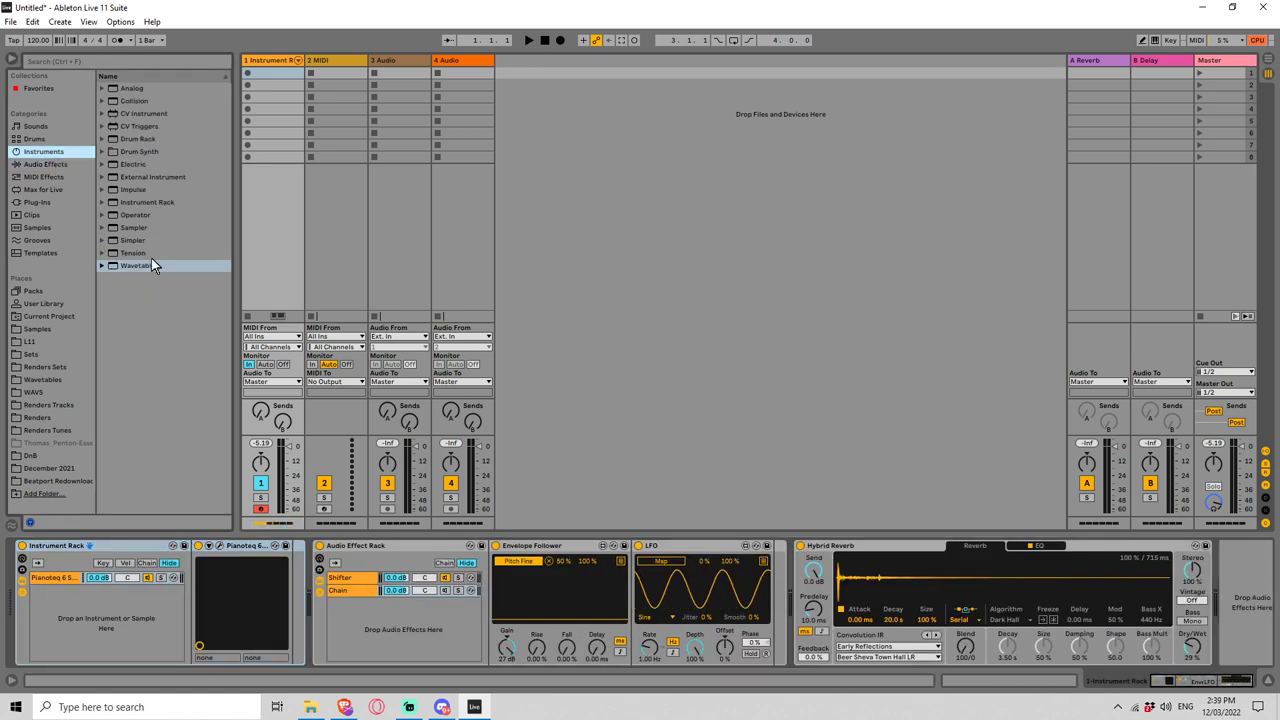
click(131, 215)
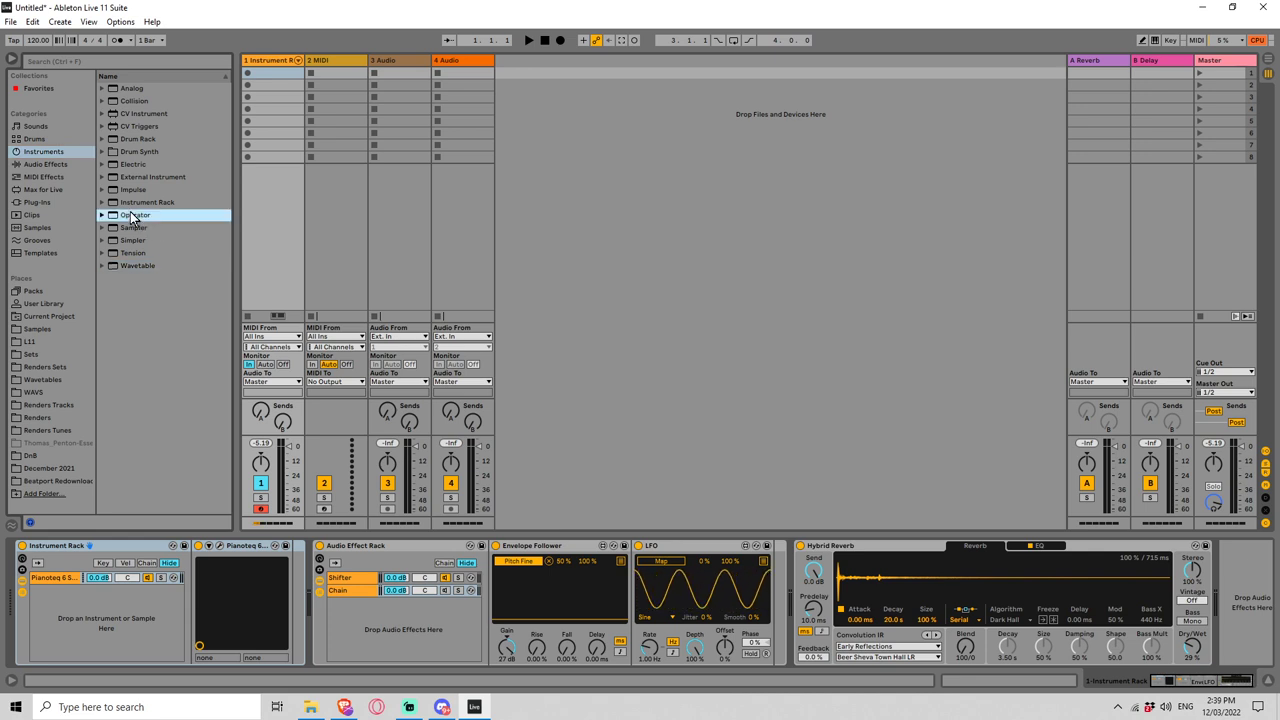
drag(130, 215, 149, 613)
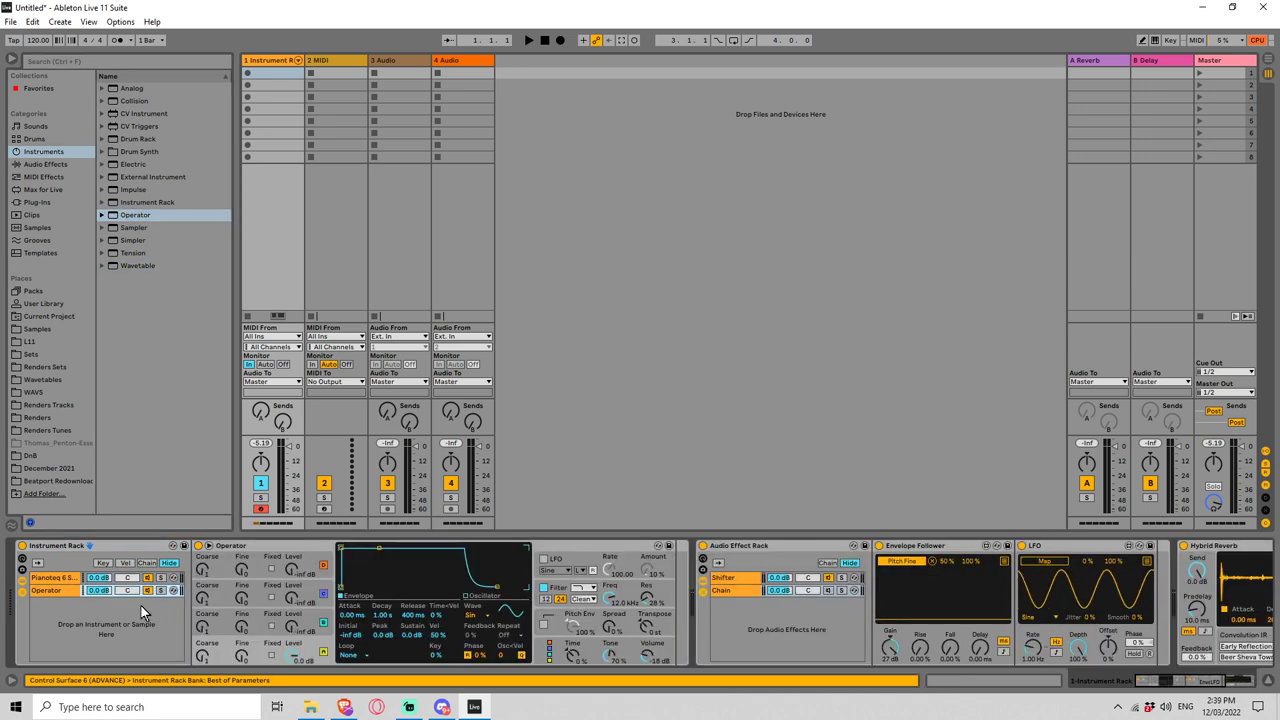
Step: Set Operator's oscillator A waveform to Noise White with the filter off, and mute the Operator chain
click(481, 614)
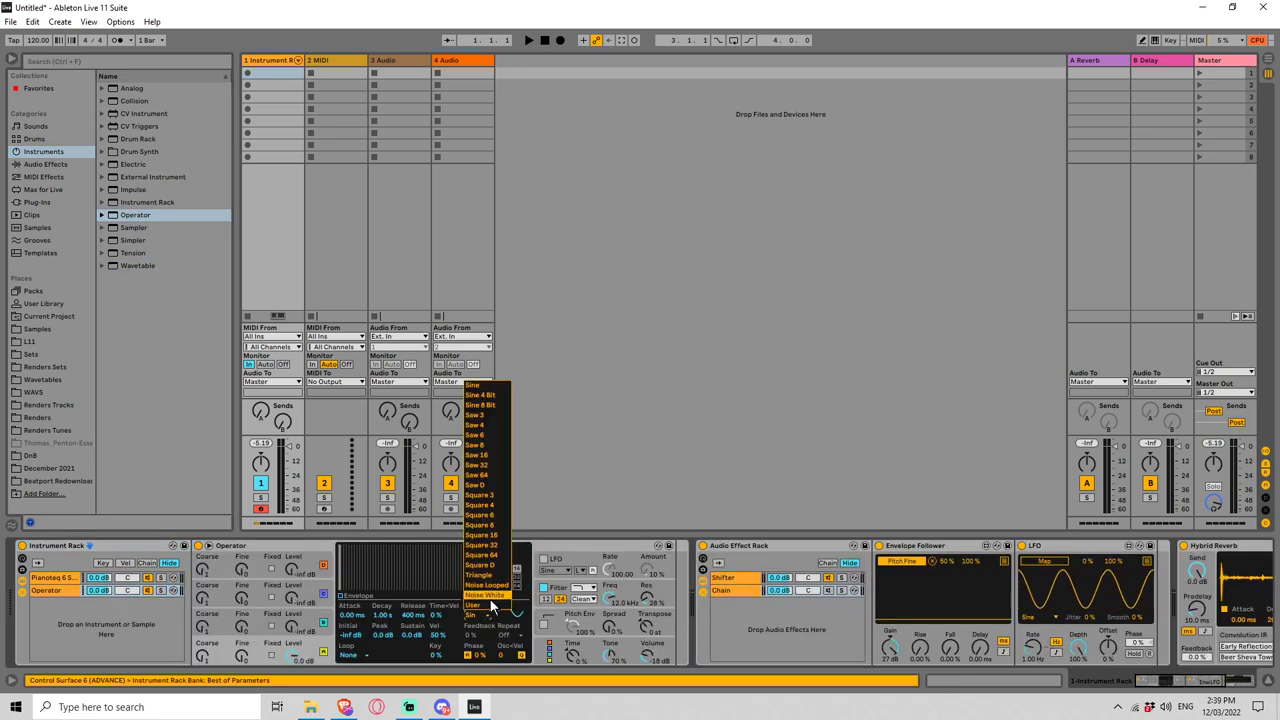
click(489, 597)
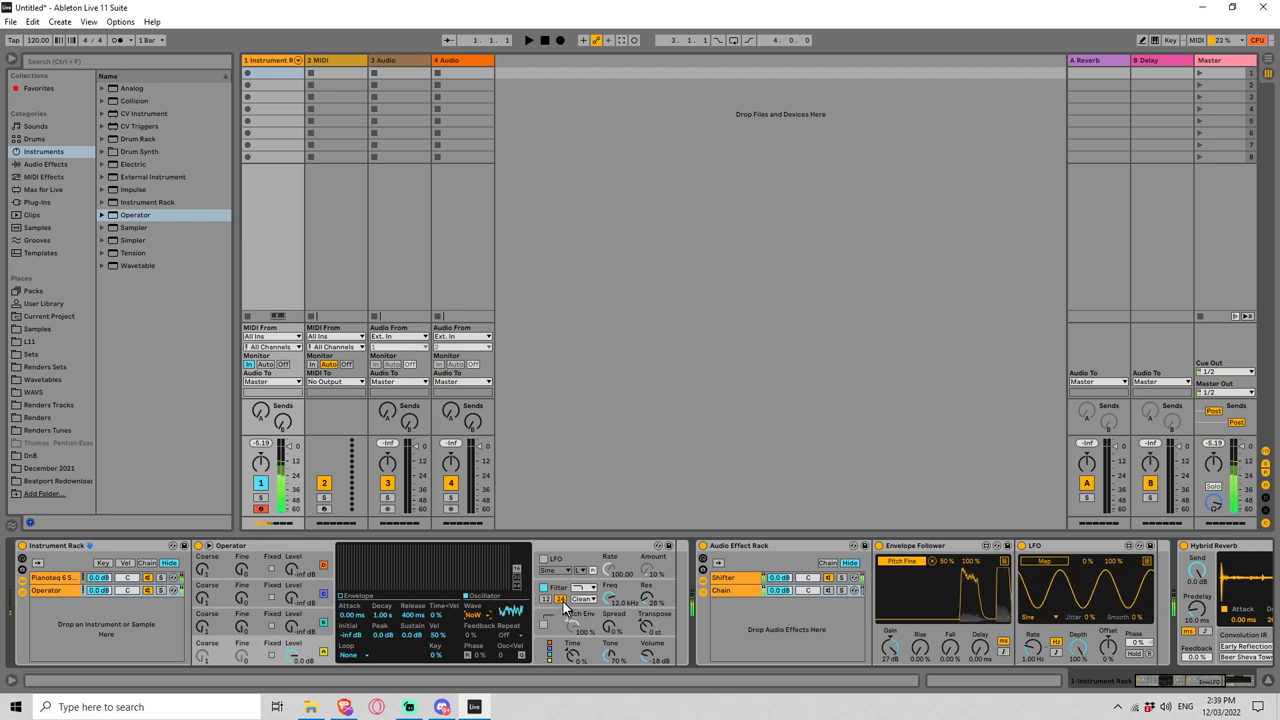
click(563, 601)
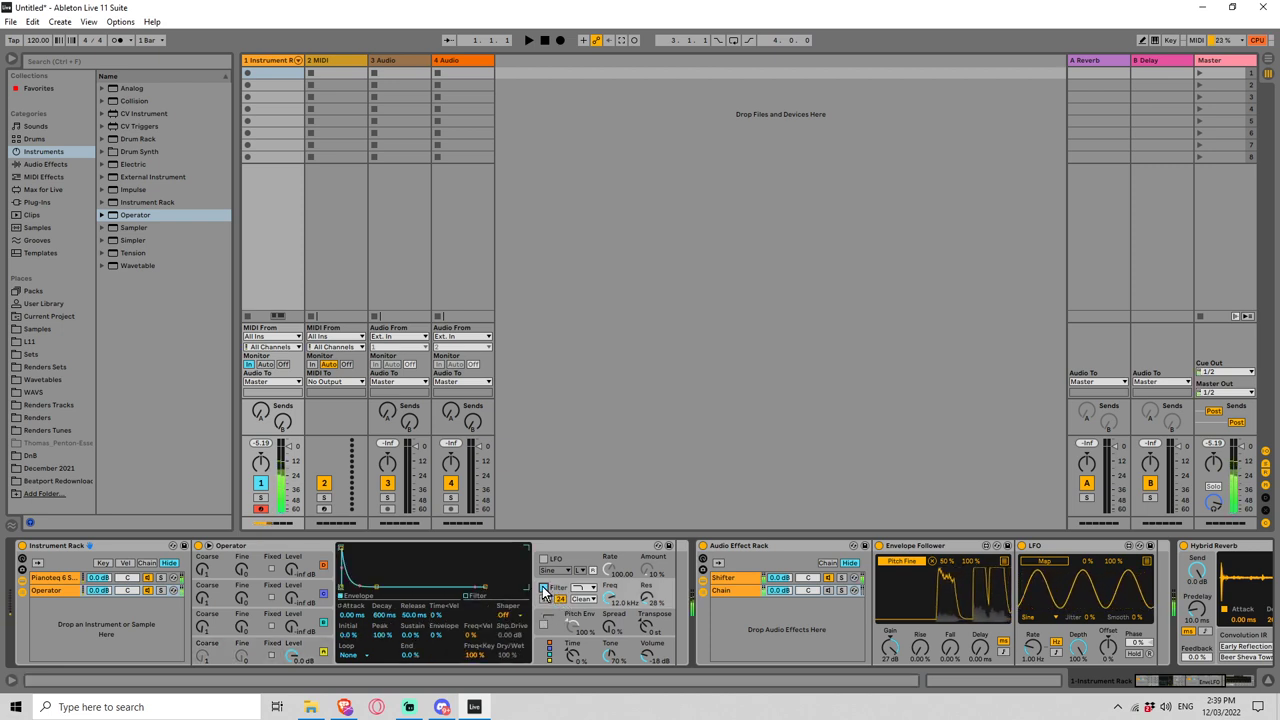
click(147, 590)
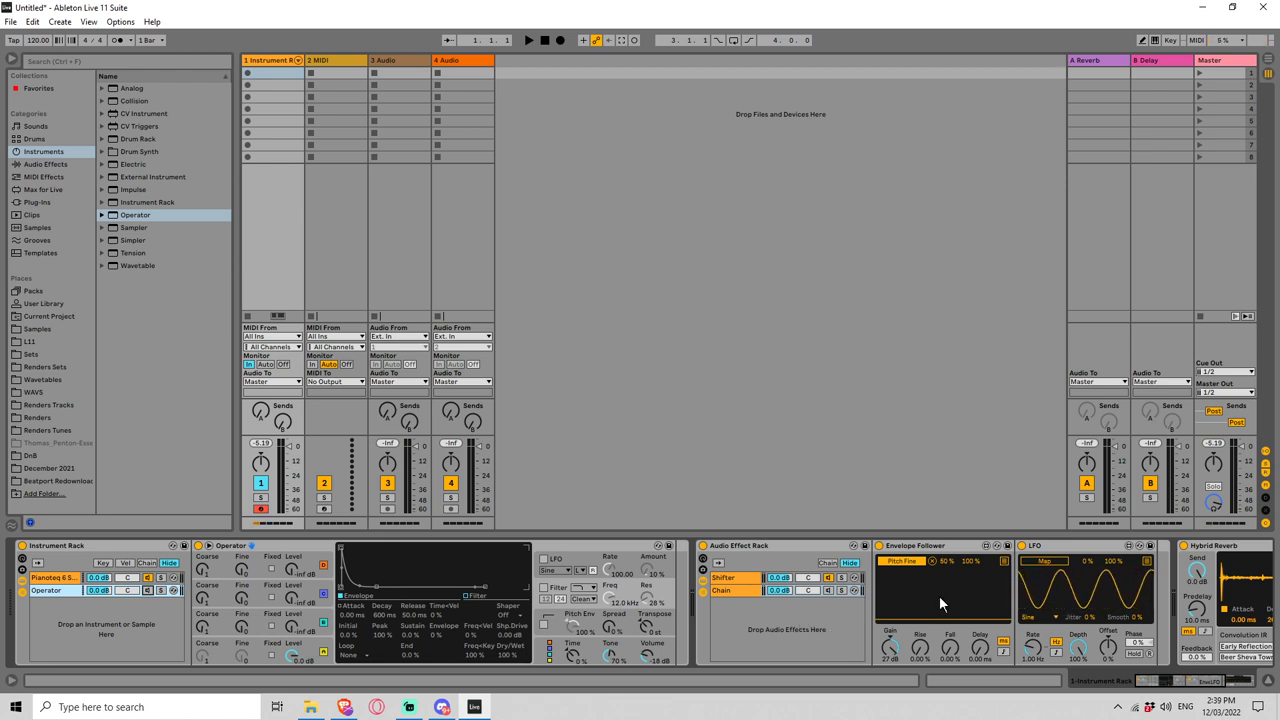
Step: Search the audio effects for "envelop" and add an Envelope Follower after Operator in its chain
click(51, 63)
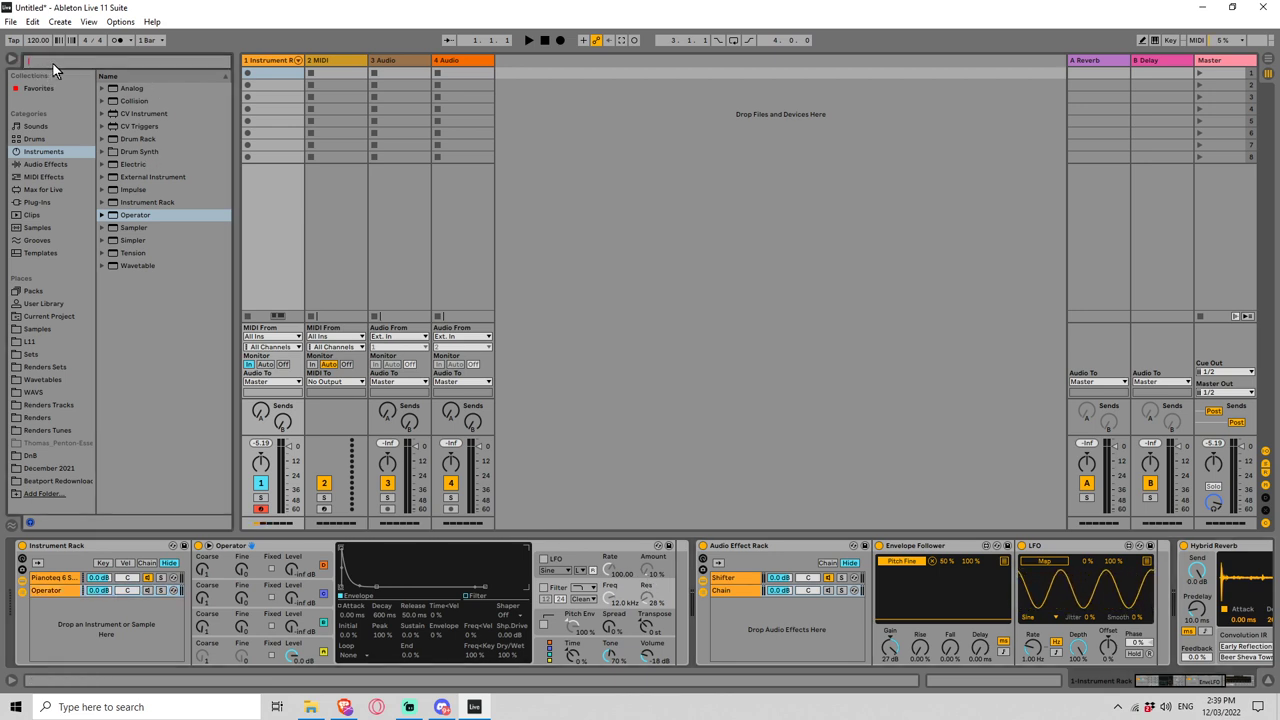
text(envelop)
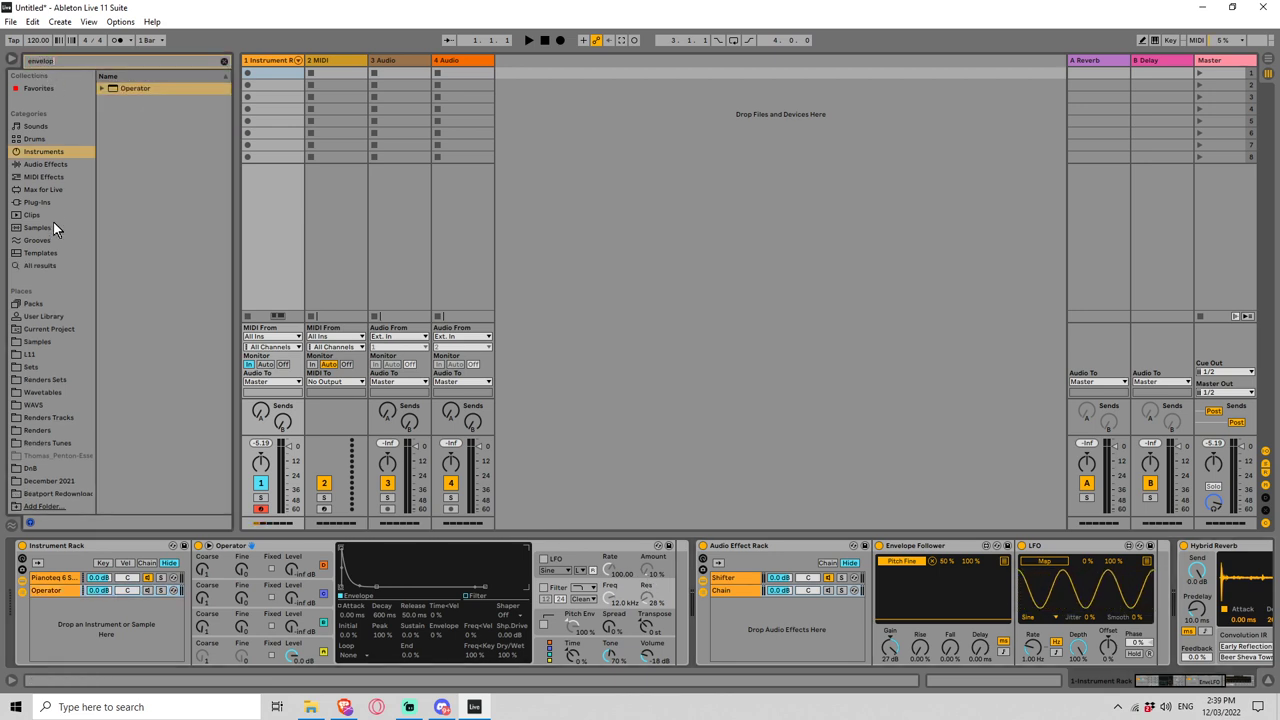
click(55, 165)
drag(135, 127, 657, 592)
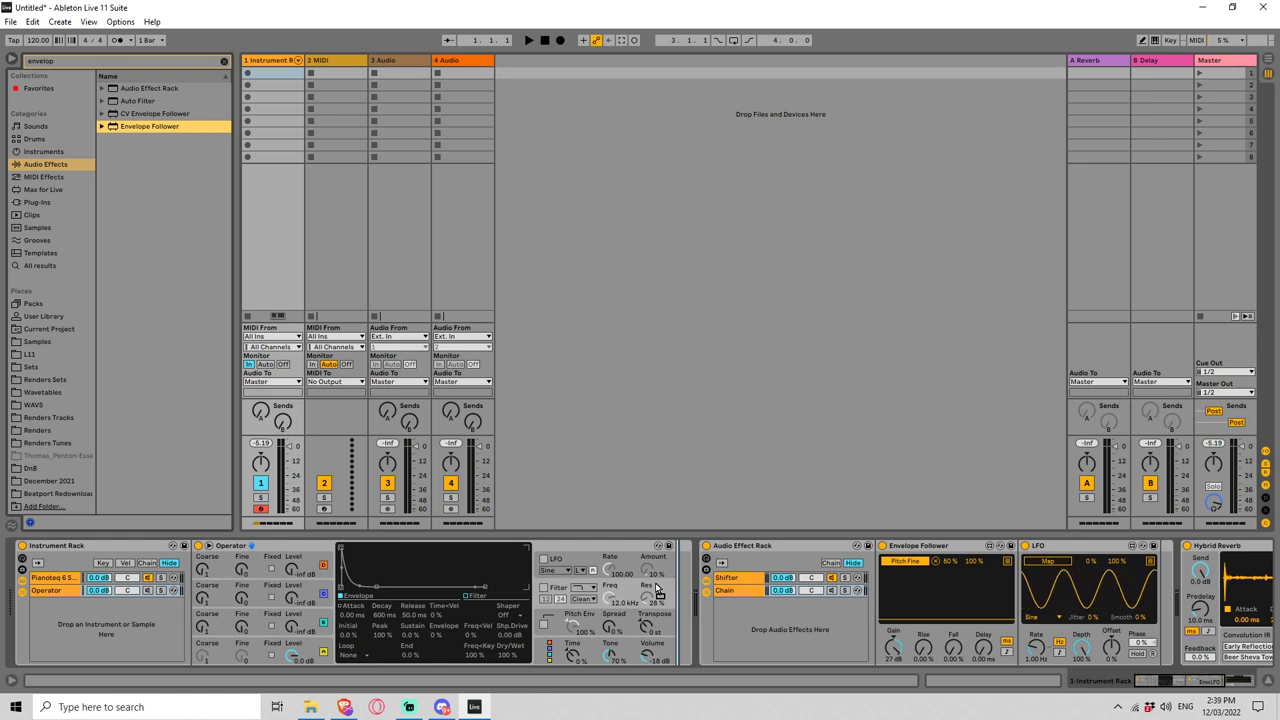
drag(657, 592, 733, 618)
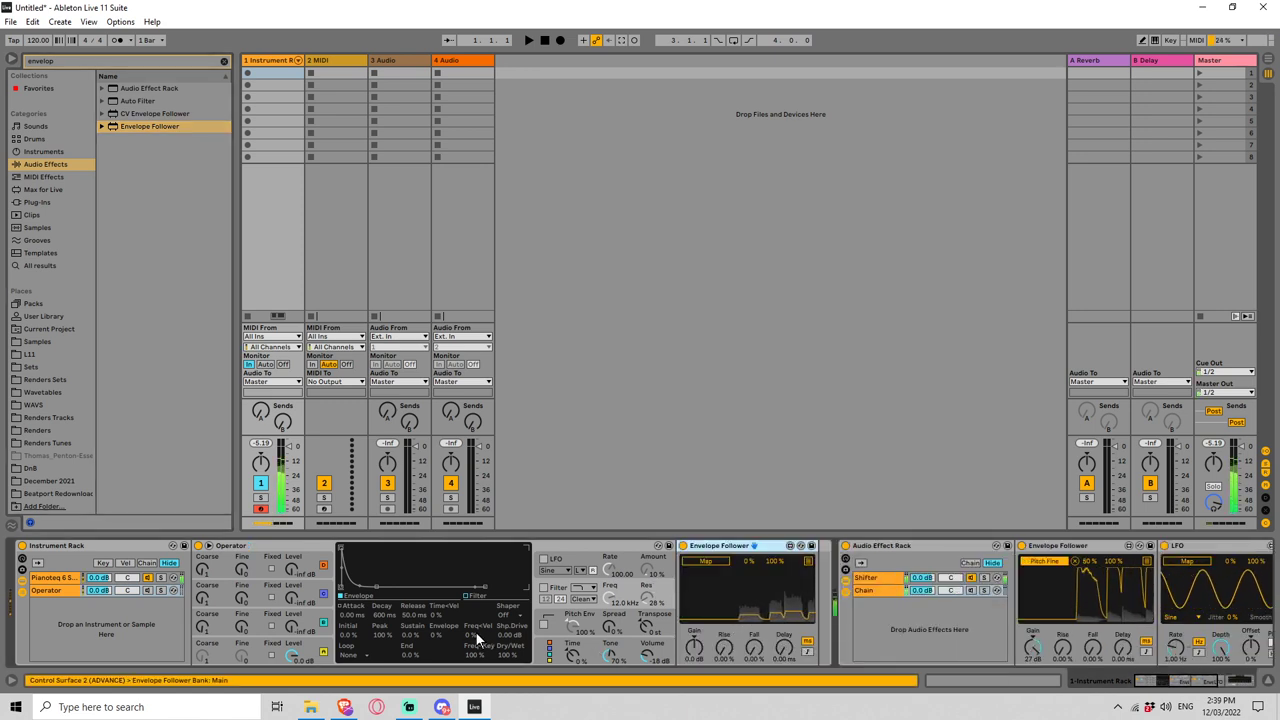
Step: Set oscillator A's envelope to 74.1 ms decay and -inf dB sustain, and the new Envelope Follower's gain to 23 dB
click(50, 594)
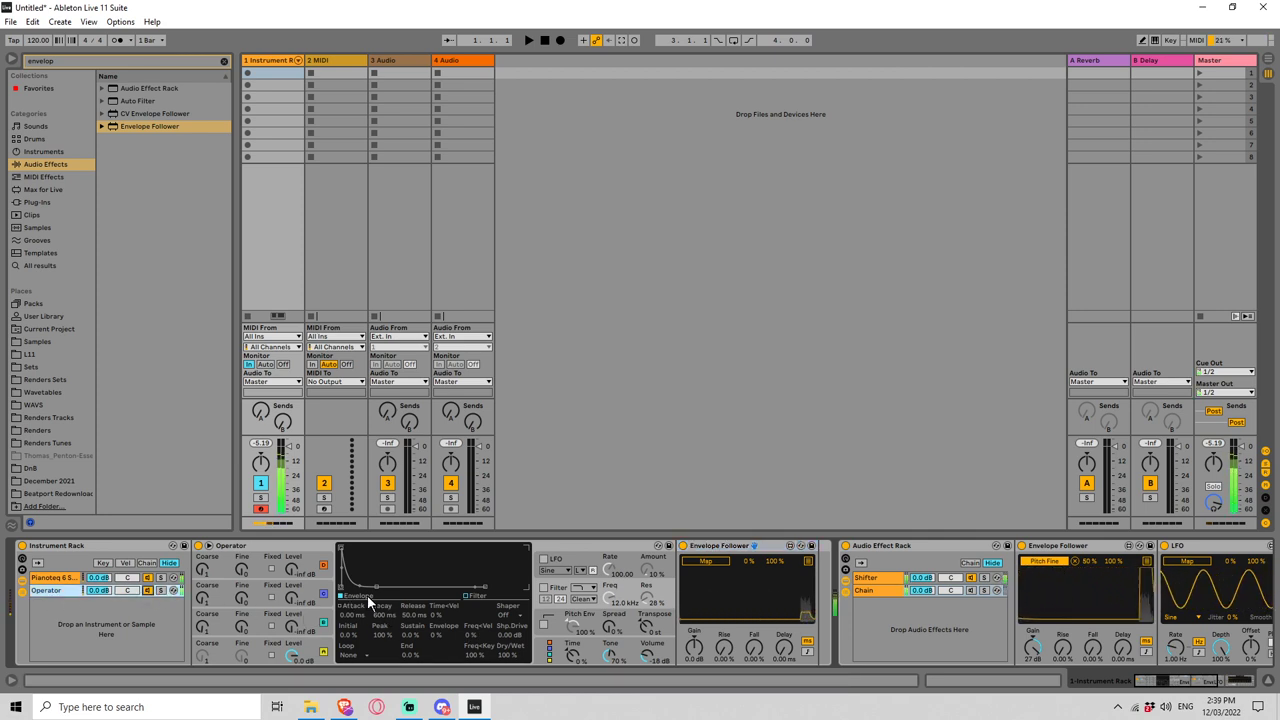
click(305, 638)
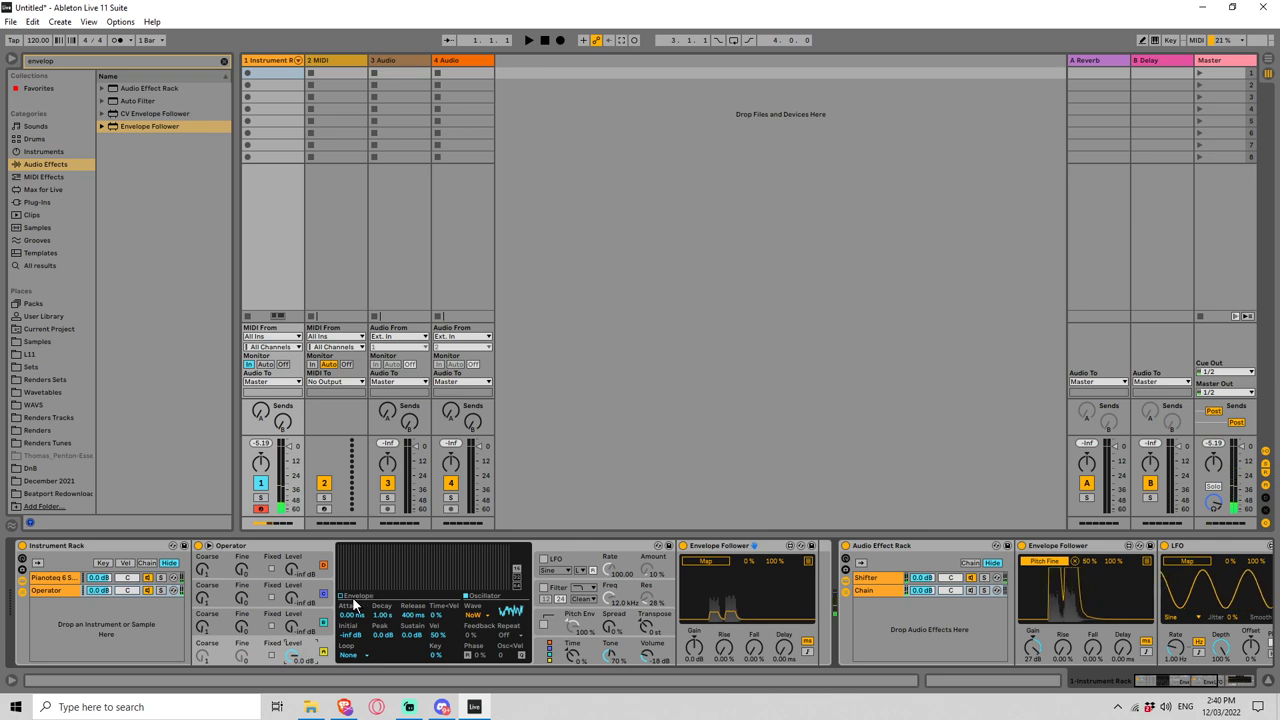
drag(378, 548, 368, 586)
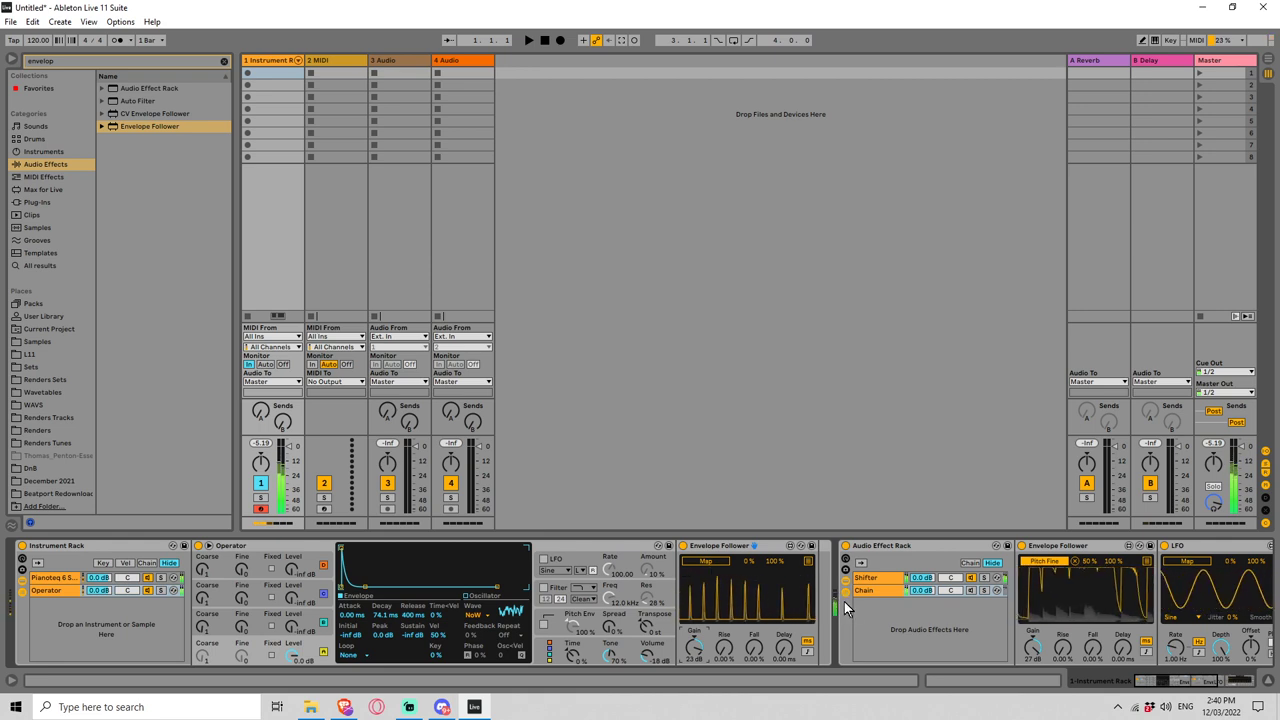
Step: Group the Envelope Follower after Operator into an Audio Effect Rack and show its chain list
right_click(735, 546)
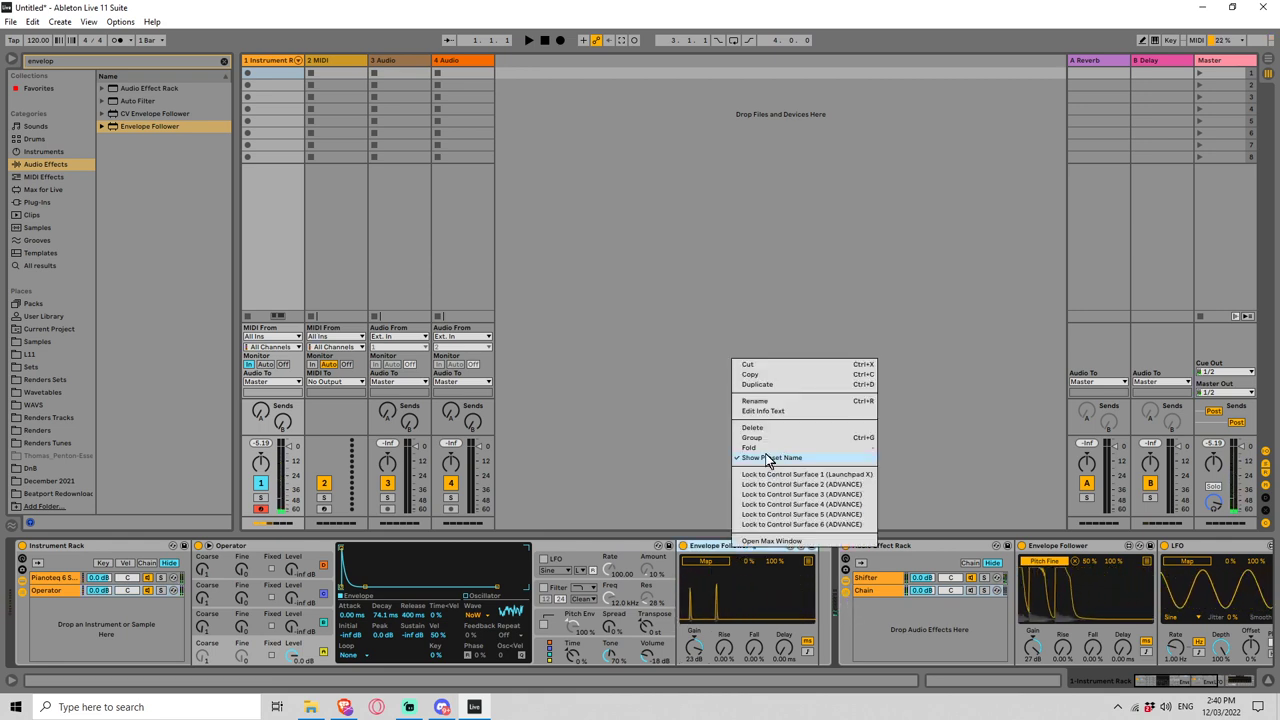
click(751, 438)
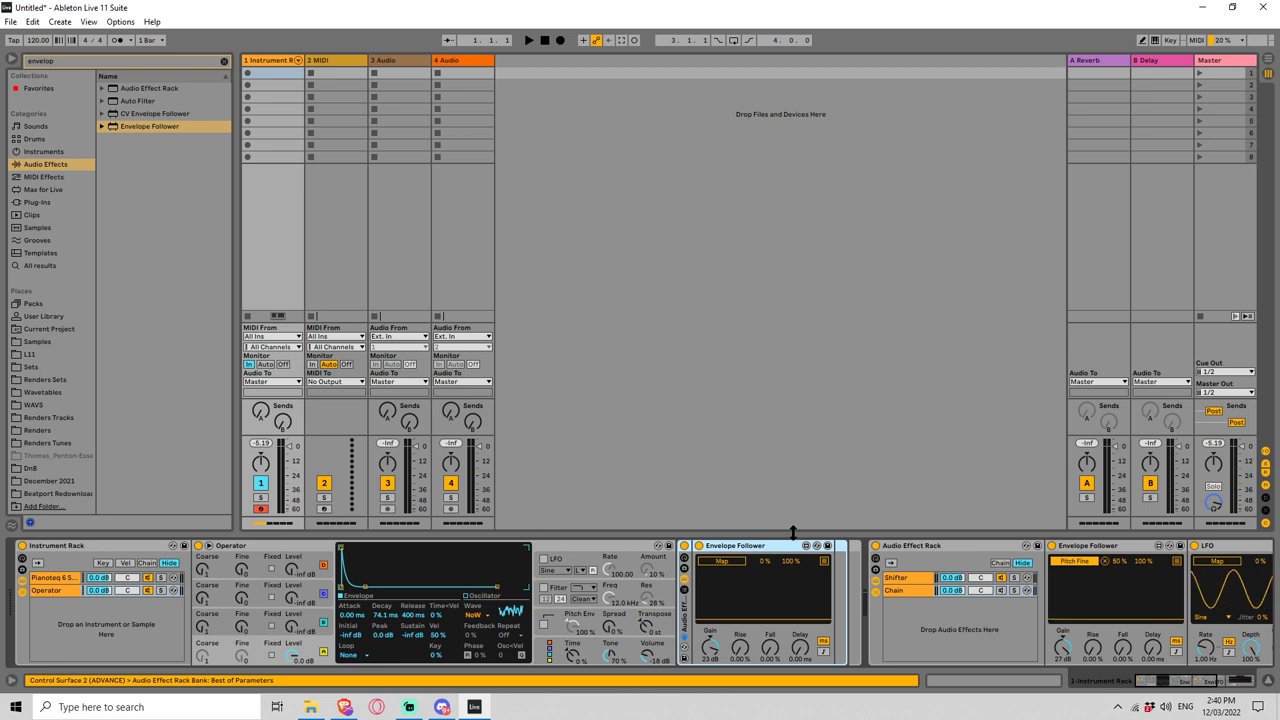
click(684, 593)
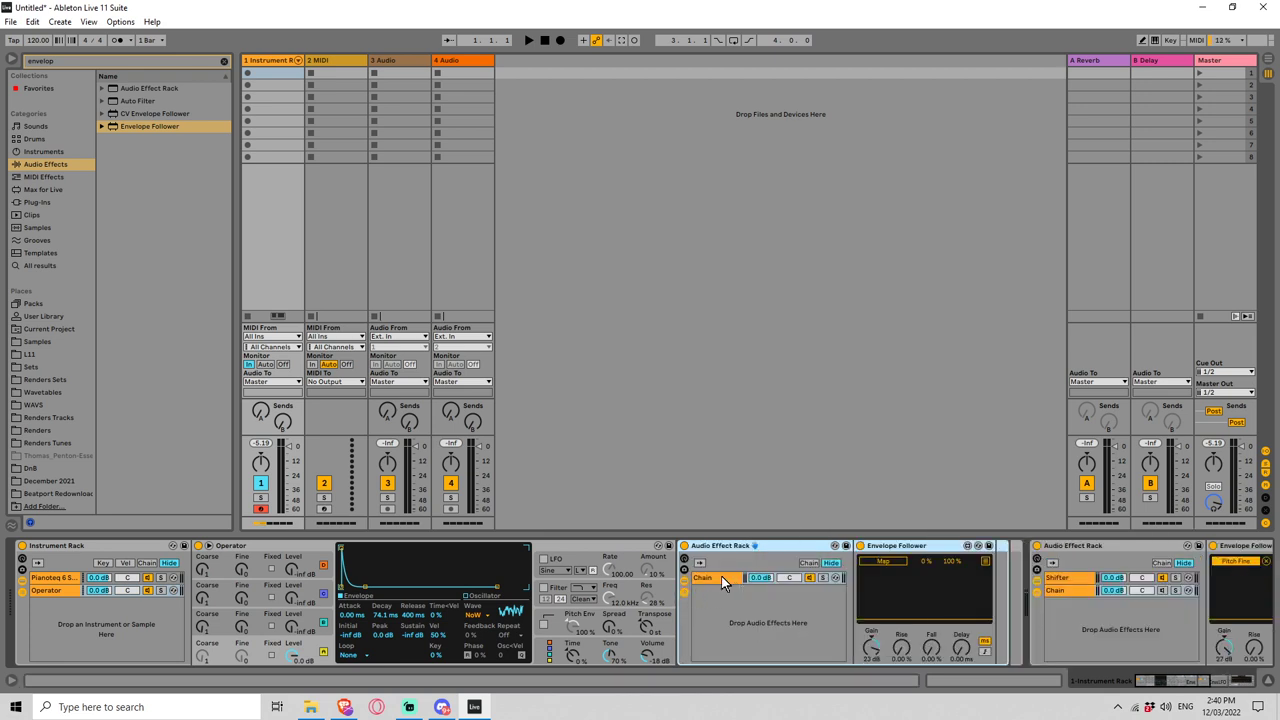
Step: Rename the new rack's chain "Shift Up", duplicate it and name the copy "Shift Down"
click(727, 578)
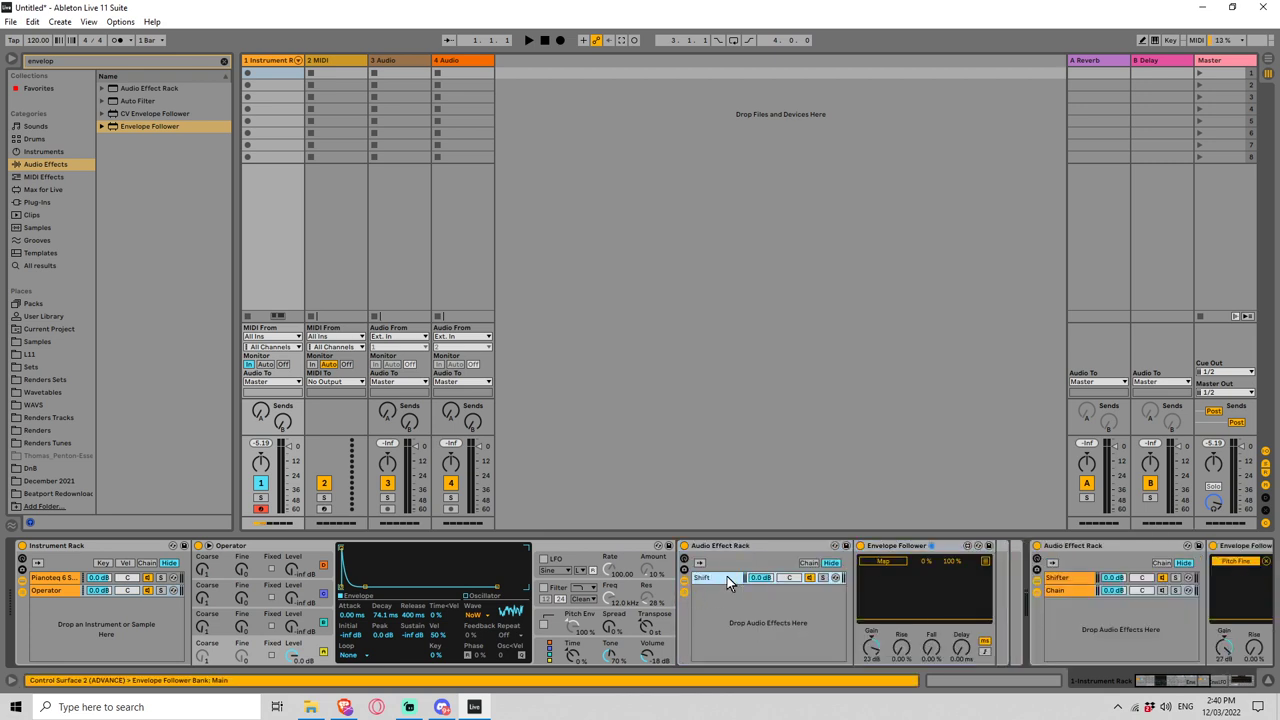
key(Return)
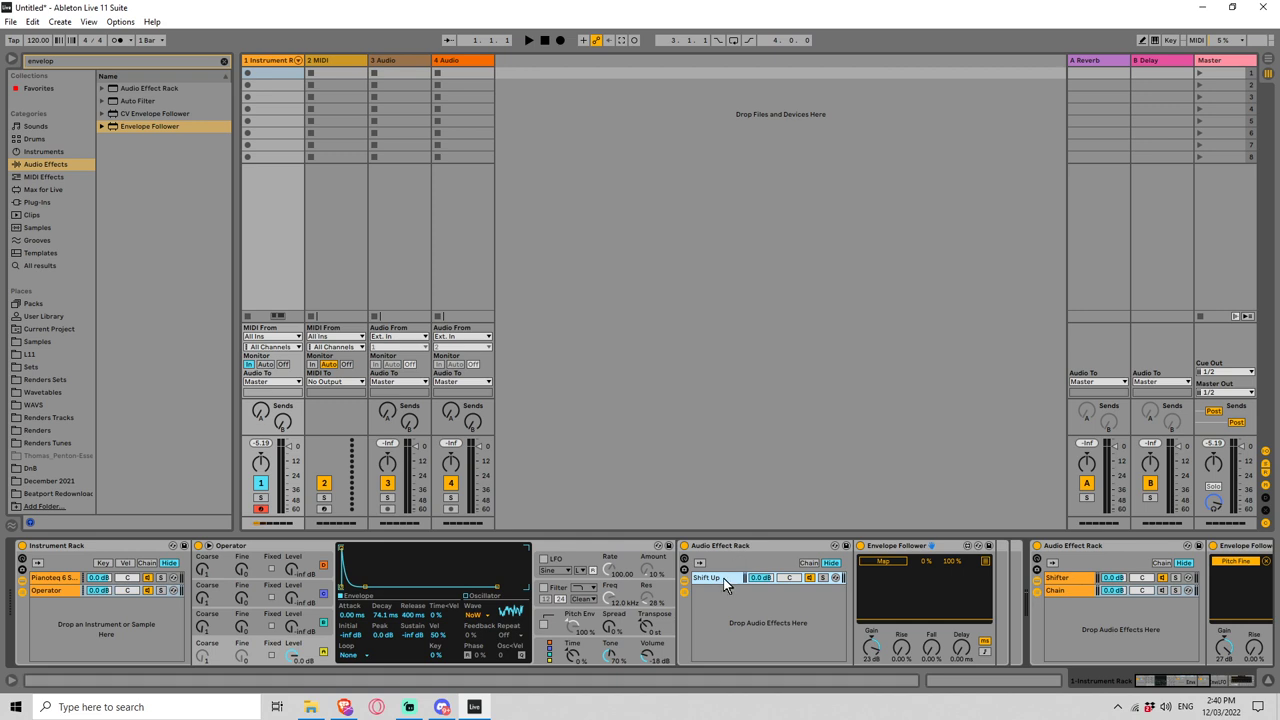
key(ctrl+d)
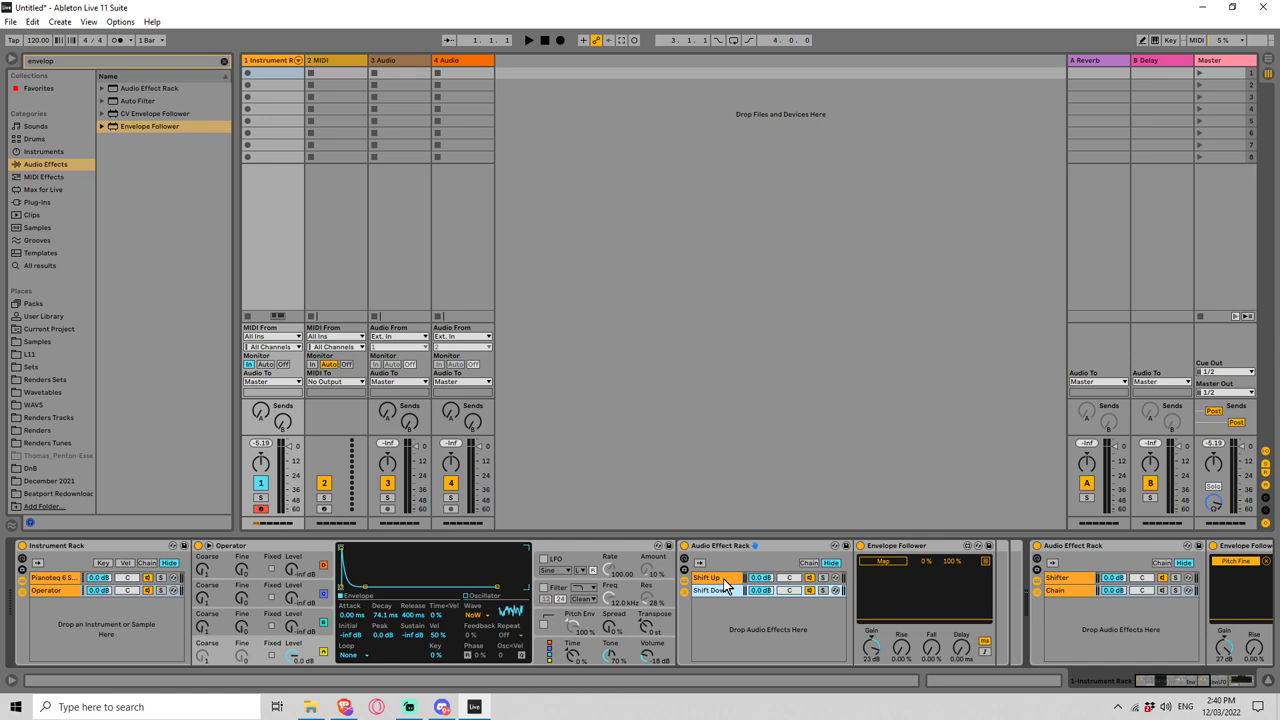
Step: Set the mapping minimum of the Shift Up chain's Envelope Follower to 50 %
click(727, 588)
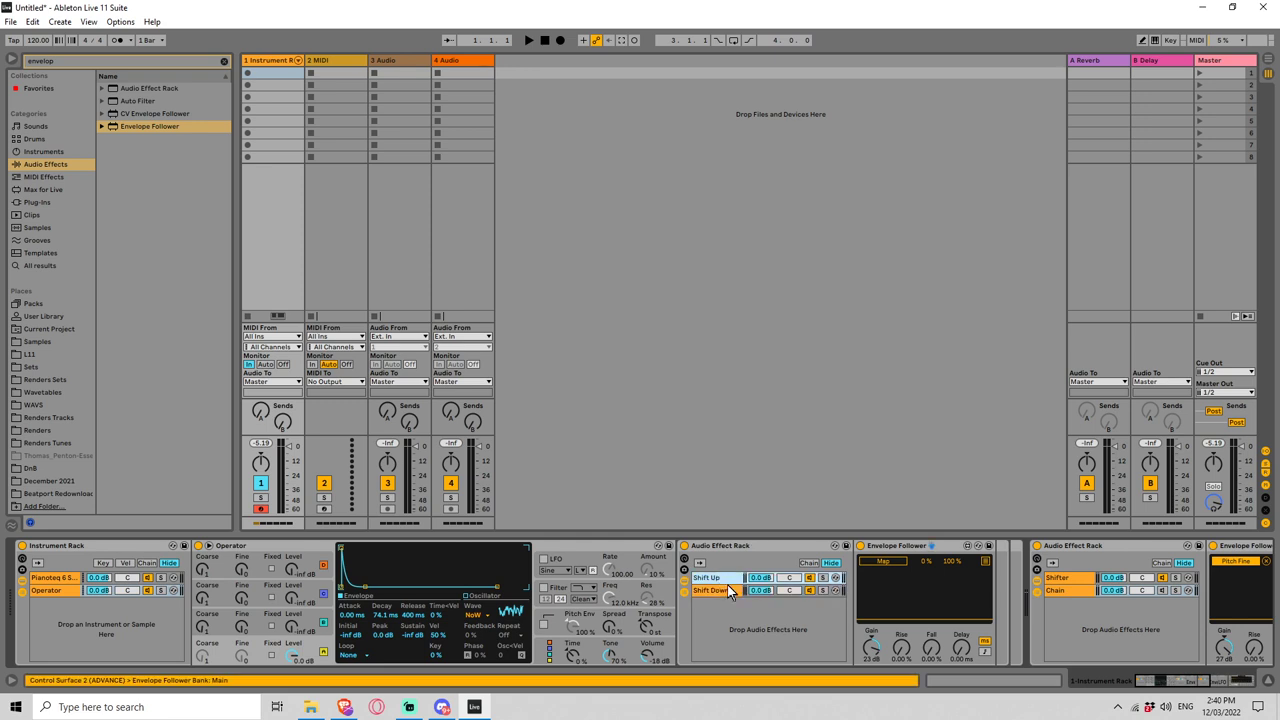
click(926, 561)
text(5)
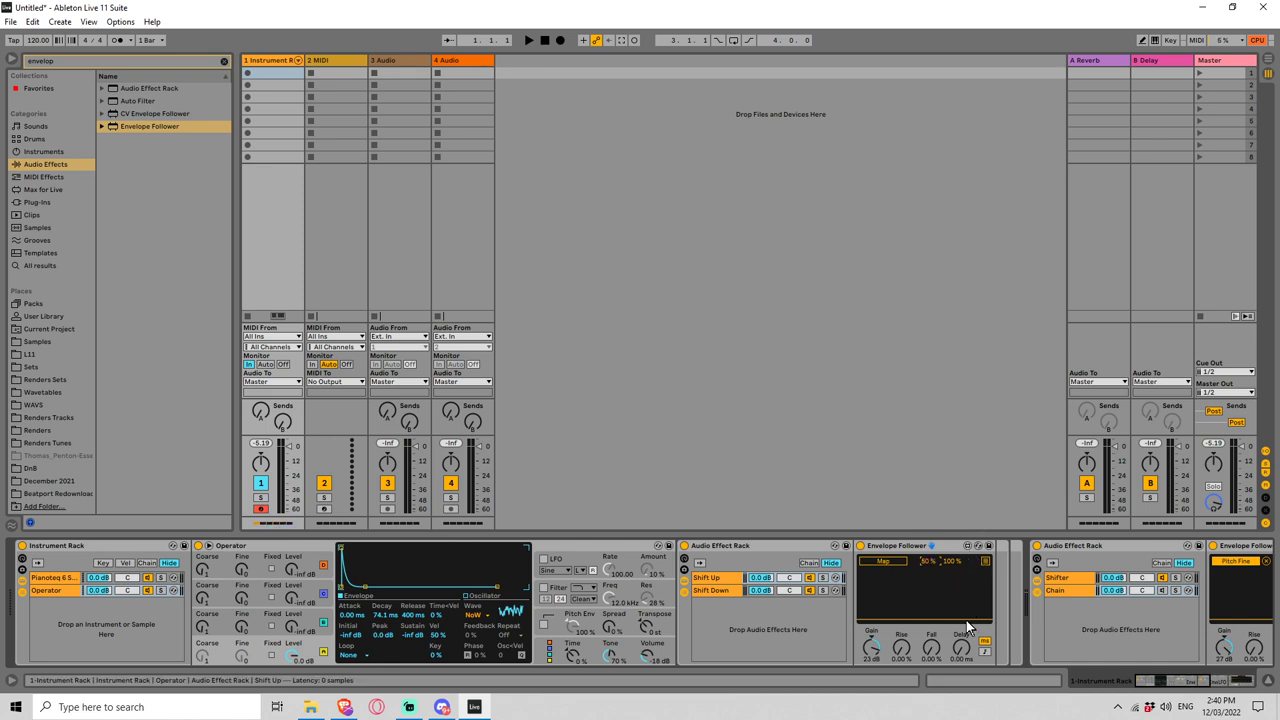
Step: Set the mapping range of the Shift Down chain's Envelope Follower to a 50 % minimum and 0 % maximum
click(922, 560)
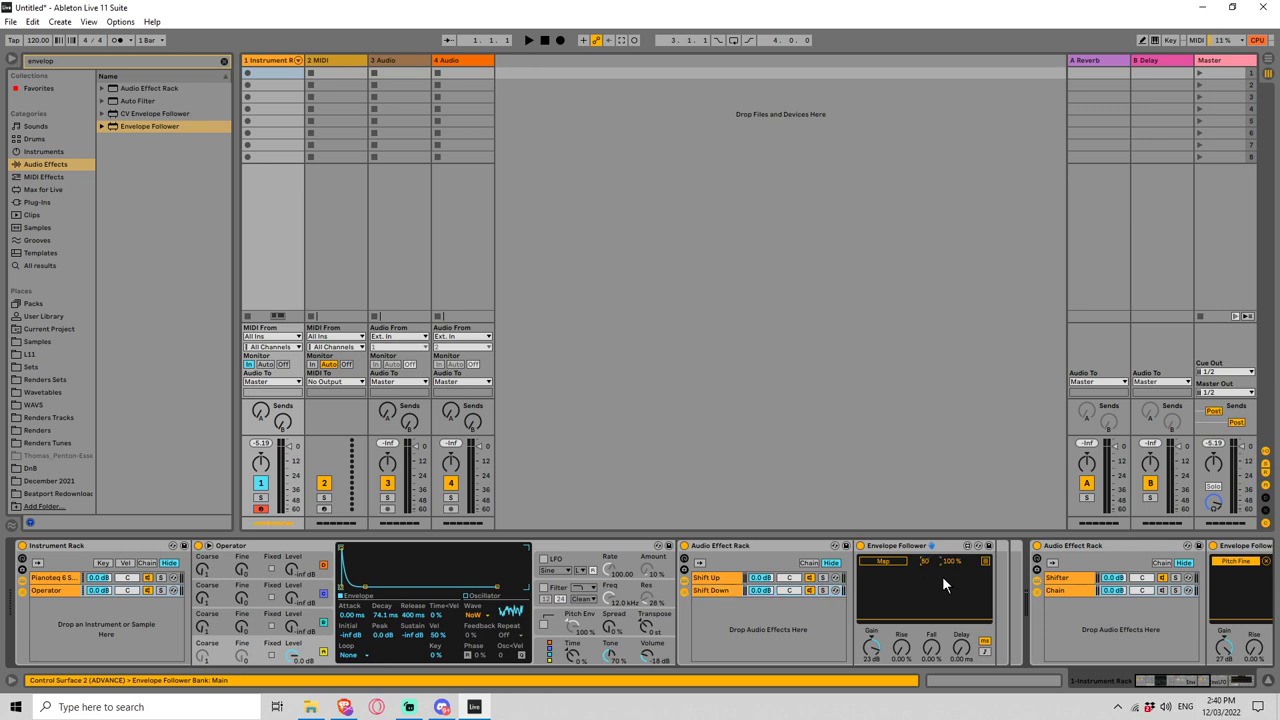
click(955, 560)
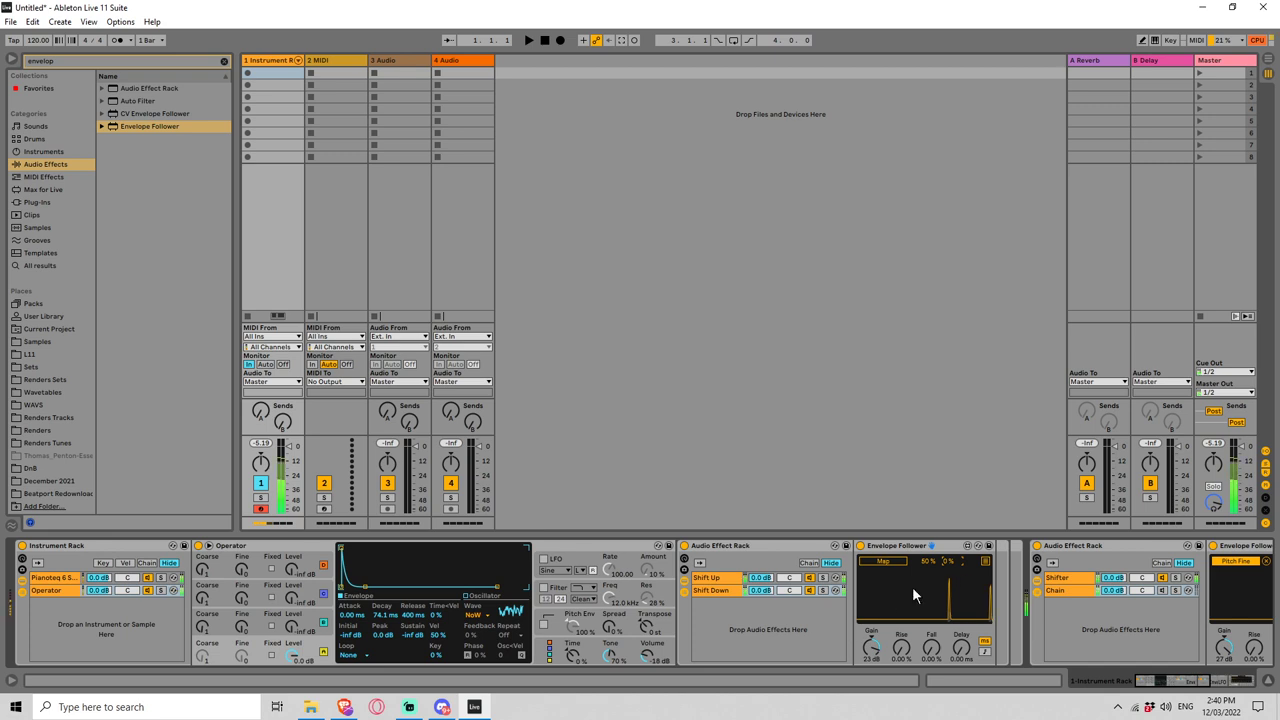
click(713, 581)
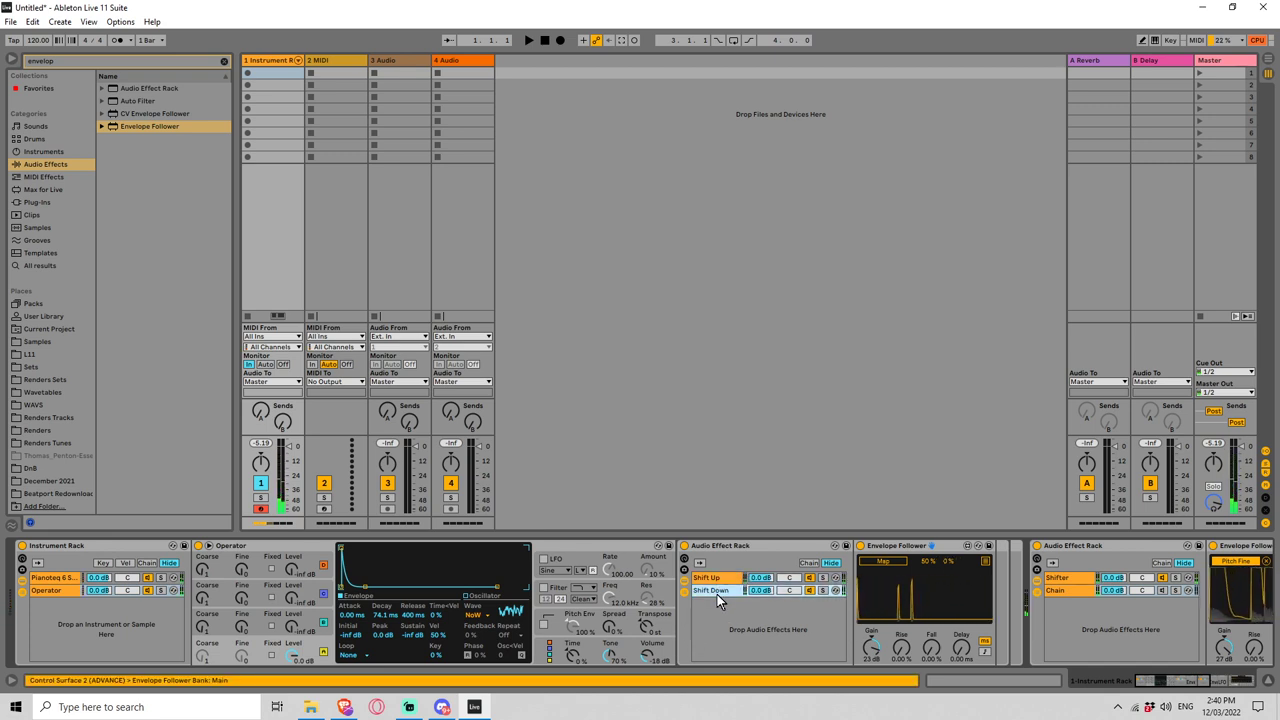
Step: Delete the Audio Effect Rack holding the Shifter, Envelope Follower and LFO from before Hybrid Reverb
click(1094, 603)
scroll(1093, 600, right, 6)
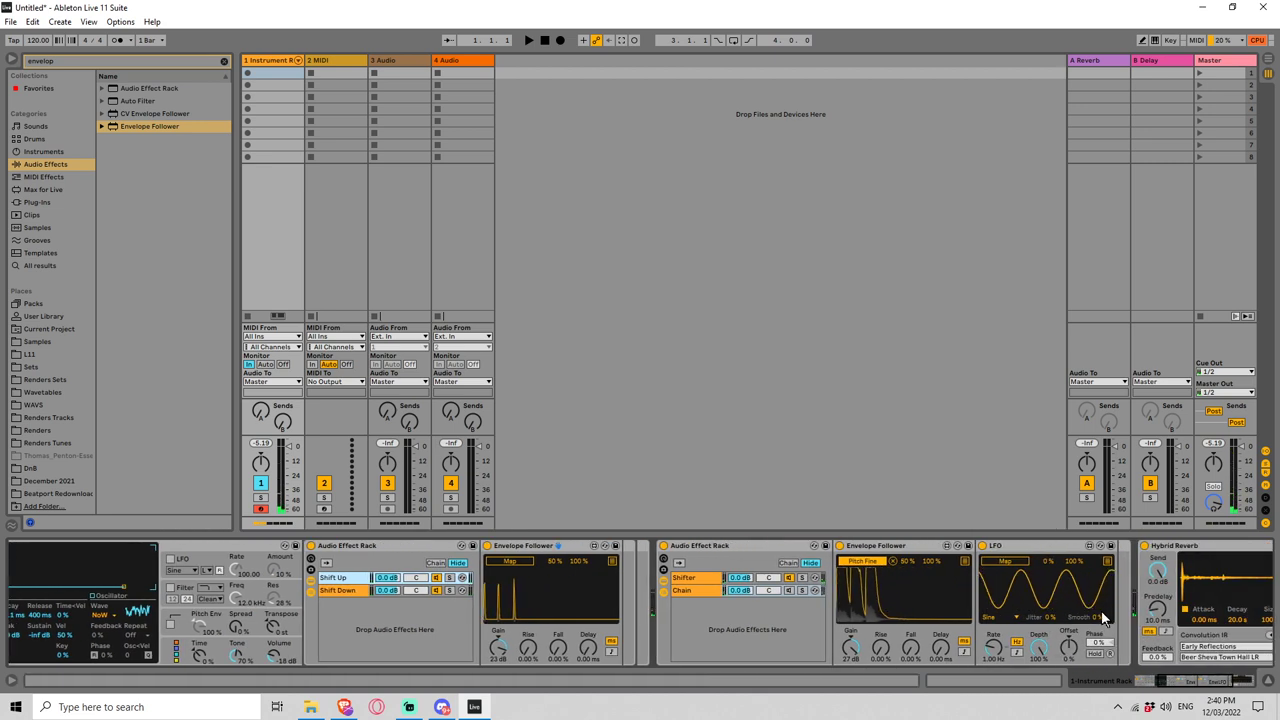
double_click(772, 547)
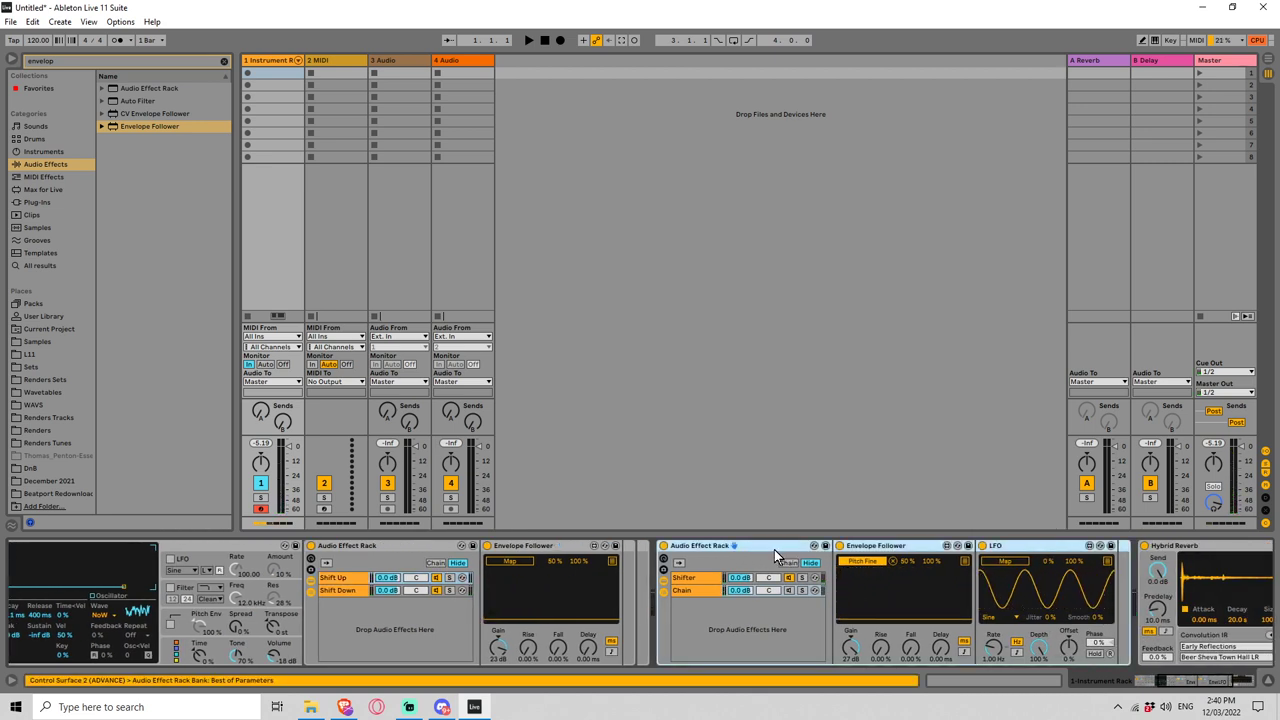
scroll(610, 598, left, 3)
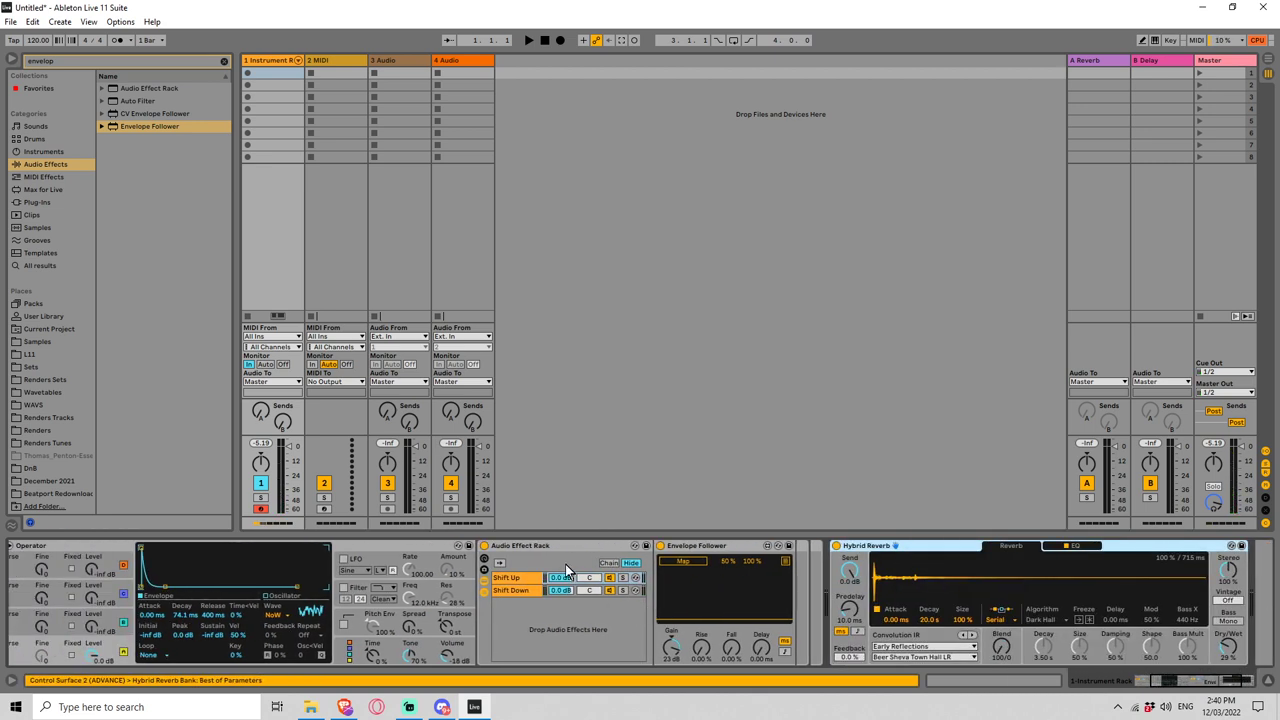
Step: Show the Audio Effect Rack's chain zones and extend the Shift Up and Shift Down zones across the full 0–127 range
click(521, 579)
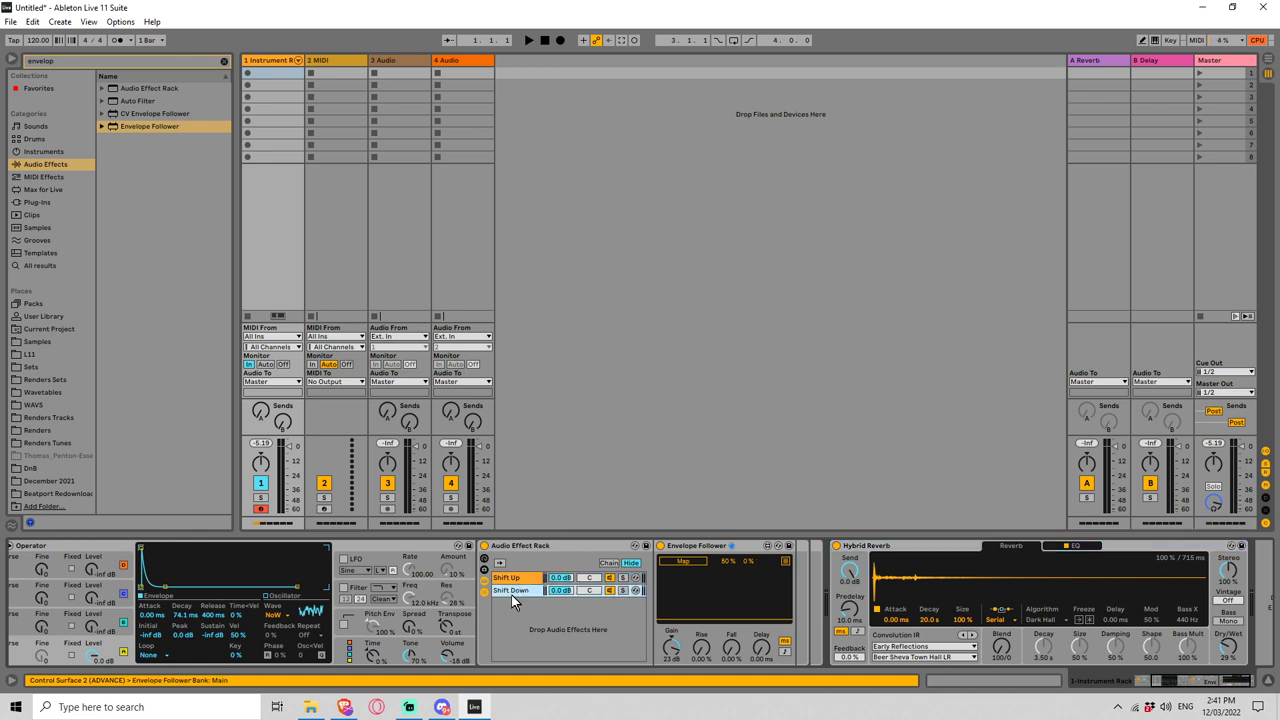
click(608, 564)
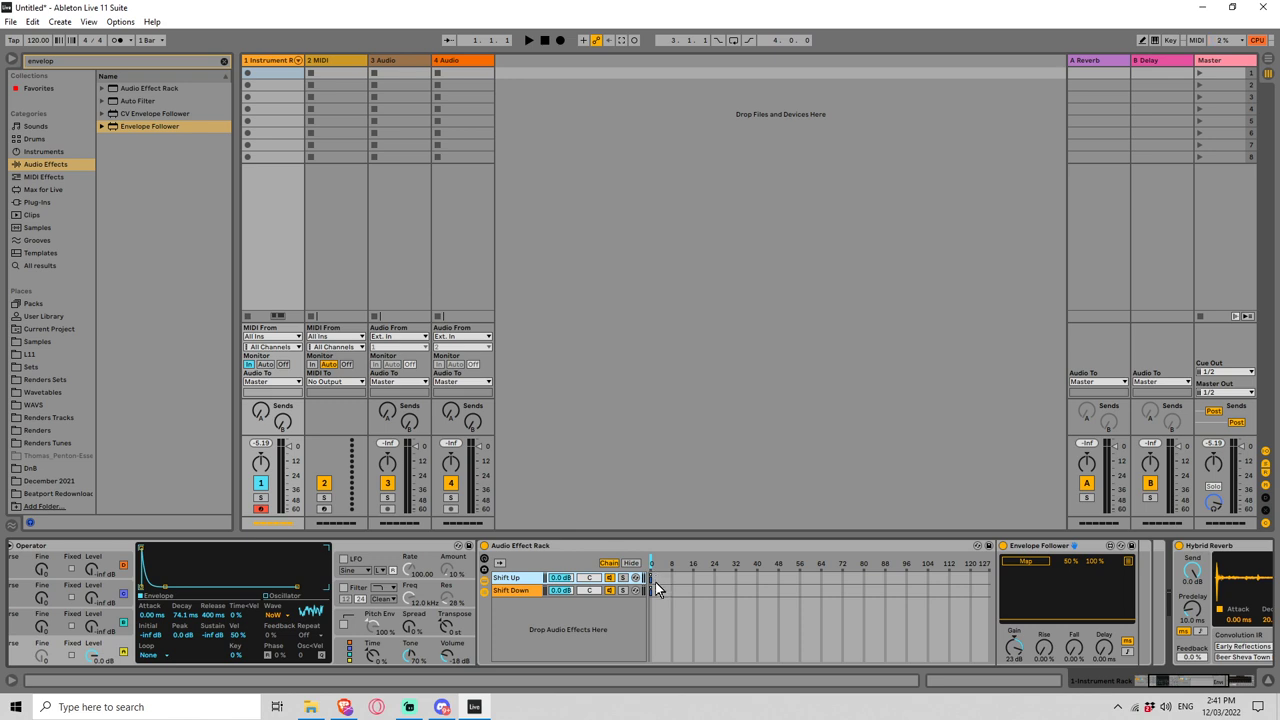
click(649, 573)
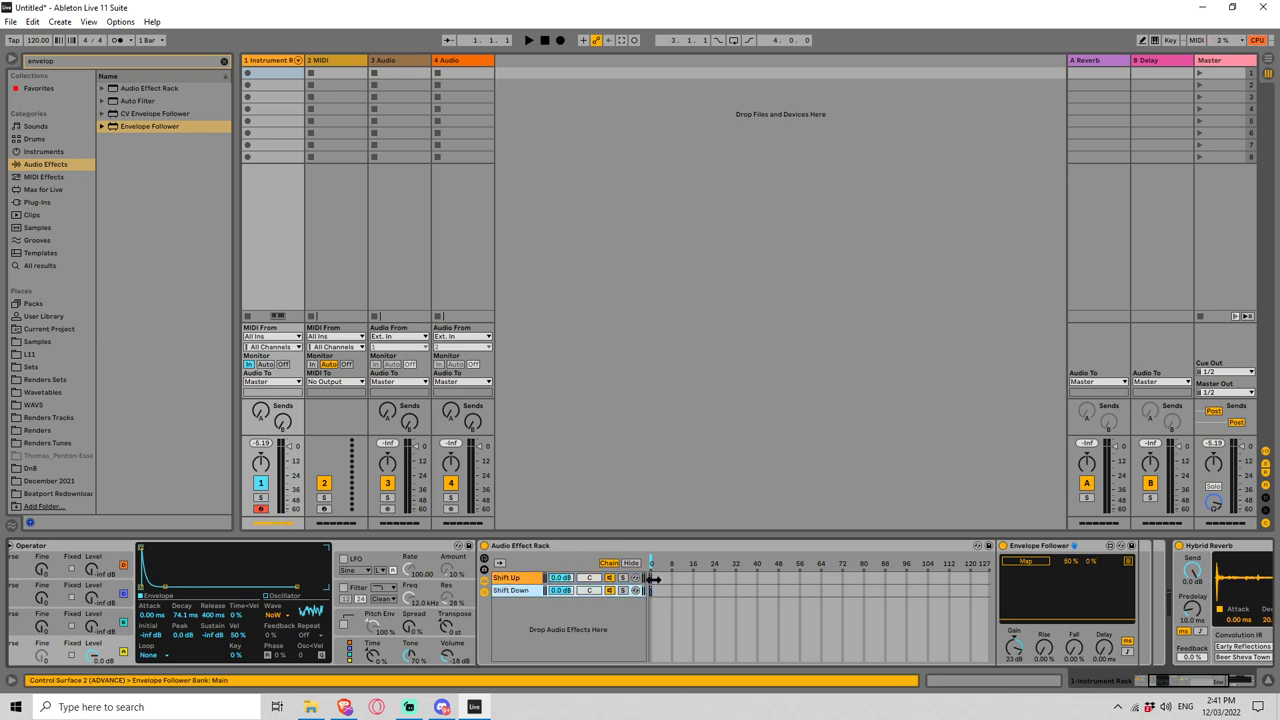
drag(651, 578, 984, 585)
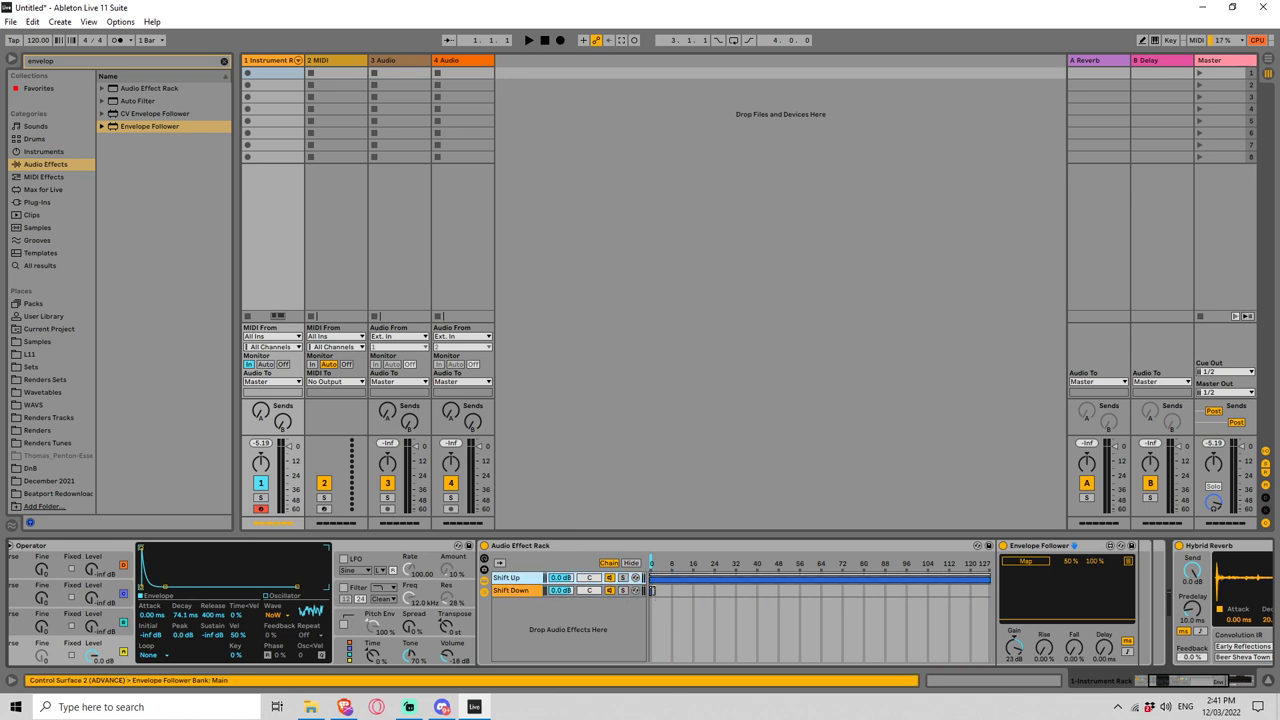
drag(651, 590, 990, 590)
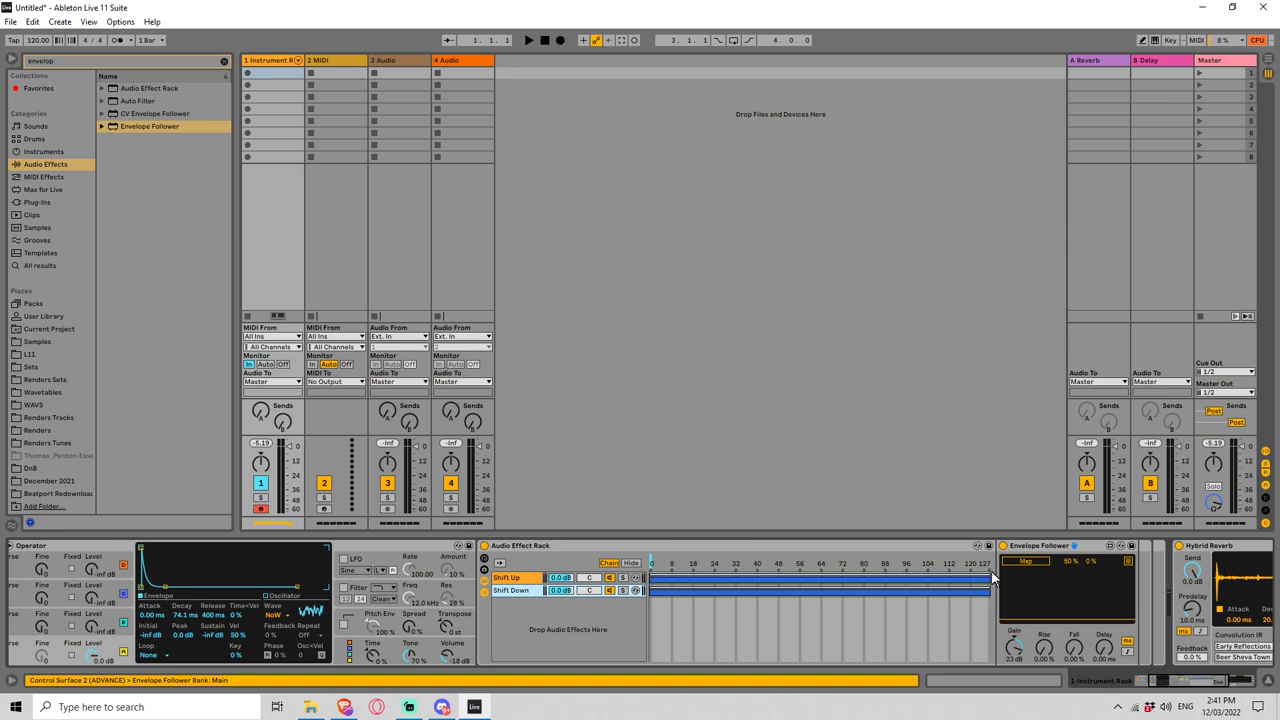
Step: Crossfade the chain zones, fading Shift Up out from about 32 and Shift Down in until about 96
click(655, 590)
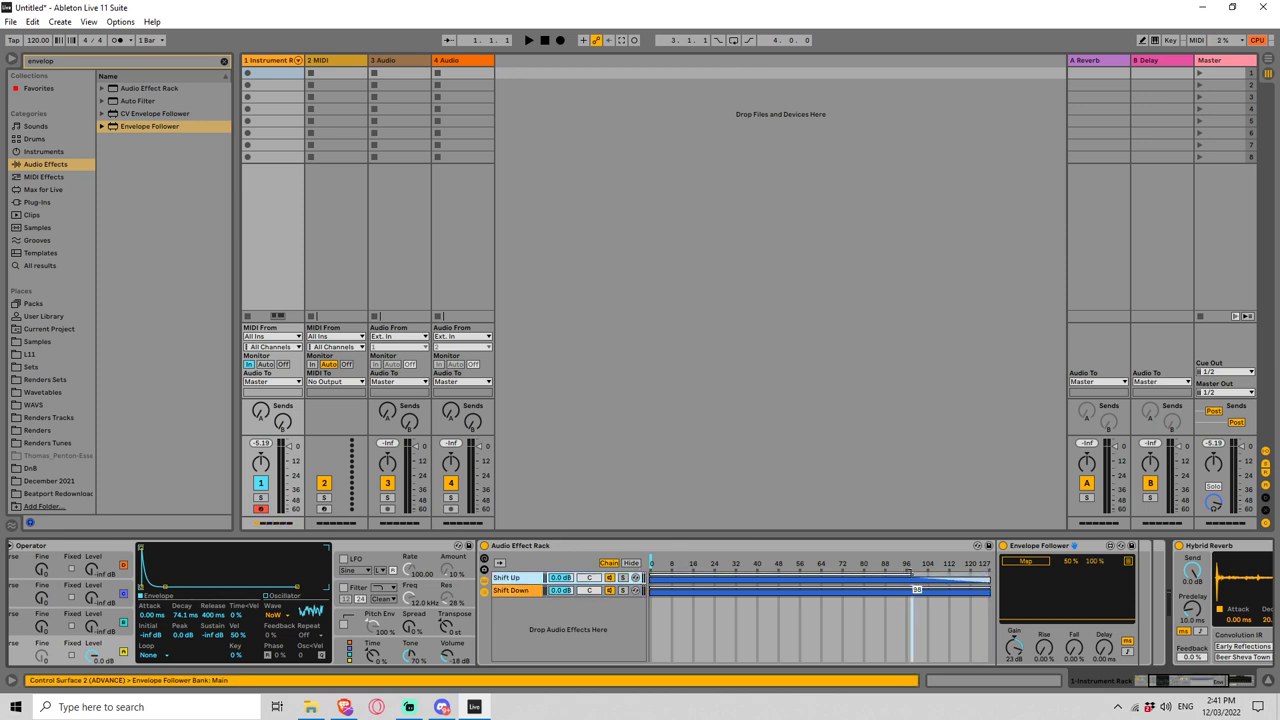
drag(656, 590, 907, 582)
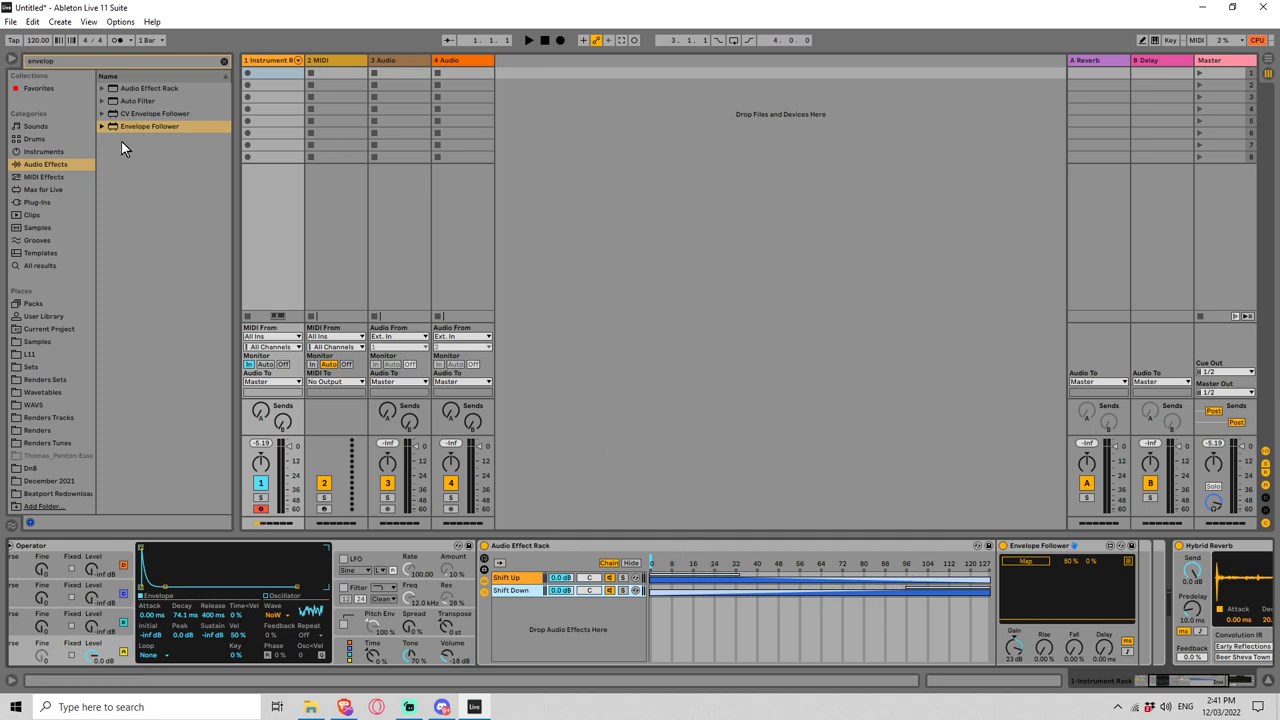
Step: Search the audio effects for "lfo" and insert an LFO between Operator and the Audio Effect Rack
click(175, 61)
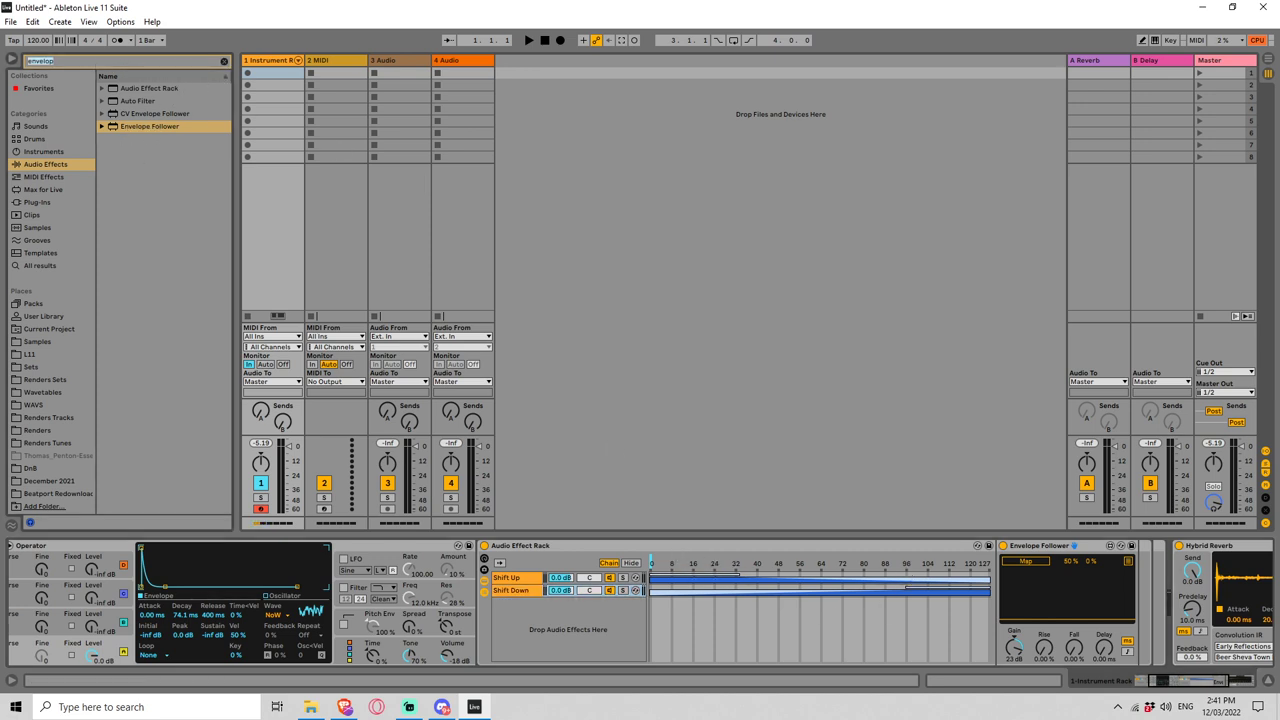
text(lfo)
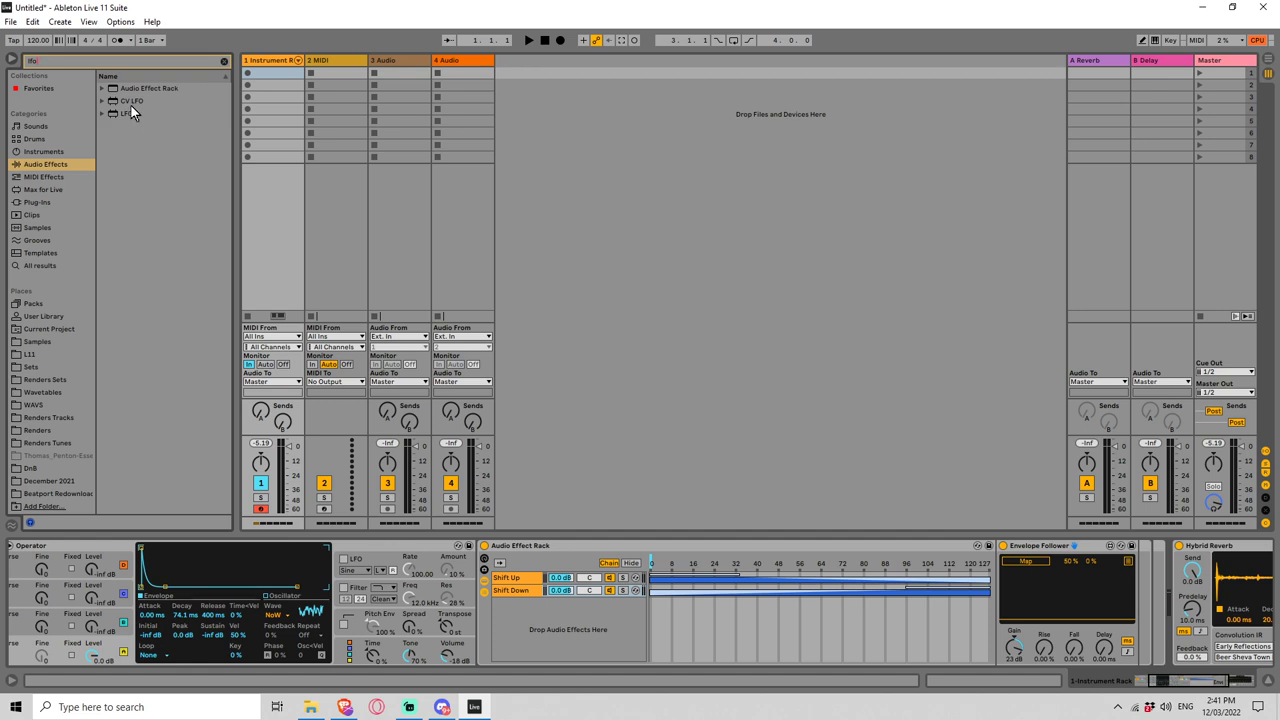
drag(121, 113, 547, 630)
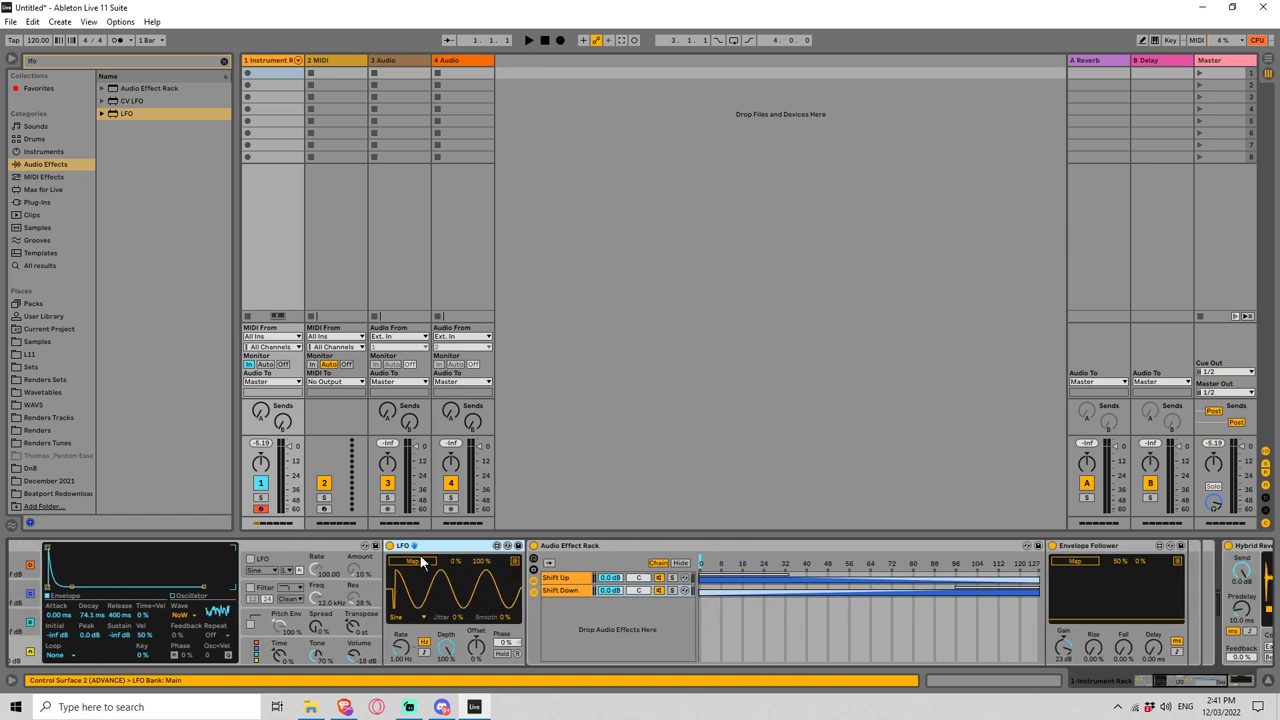
Step: Try to map the LFO to the Audio Effect Rack's chain selector
click(420, 558)
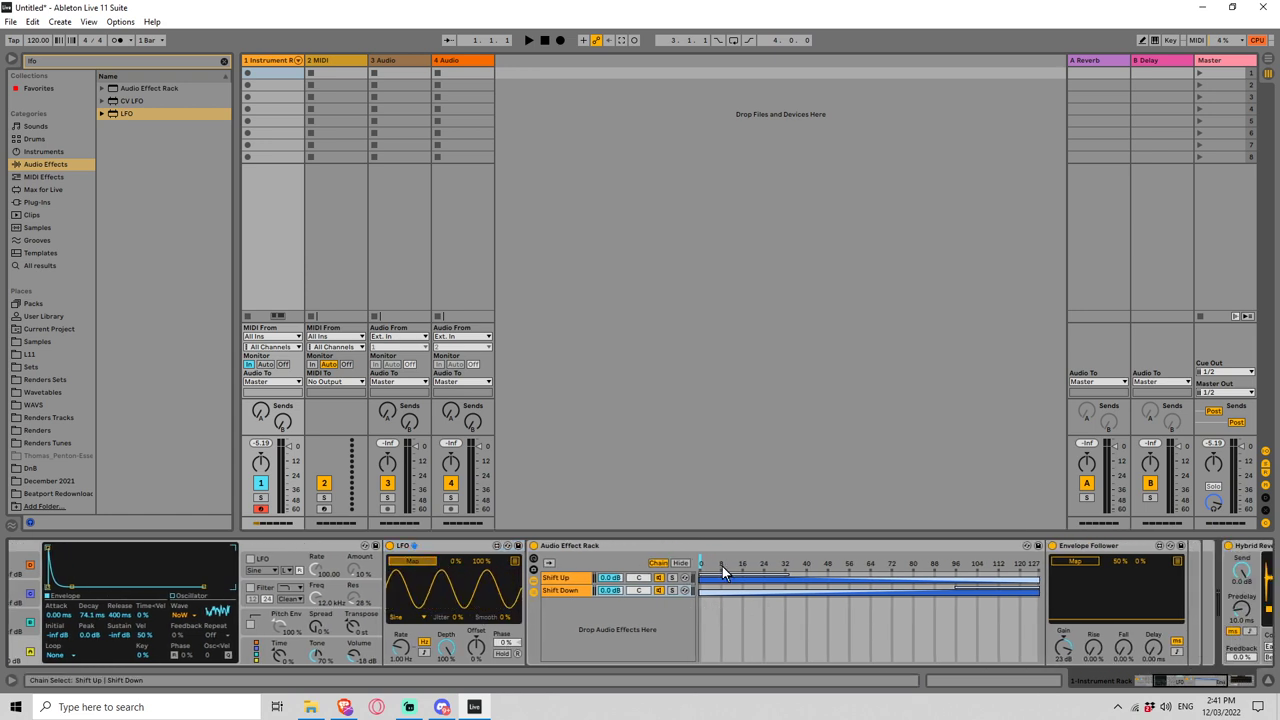
click(879, 560)
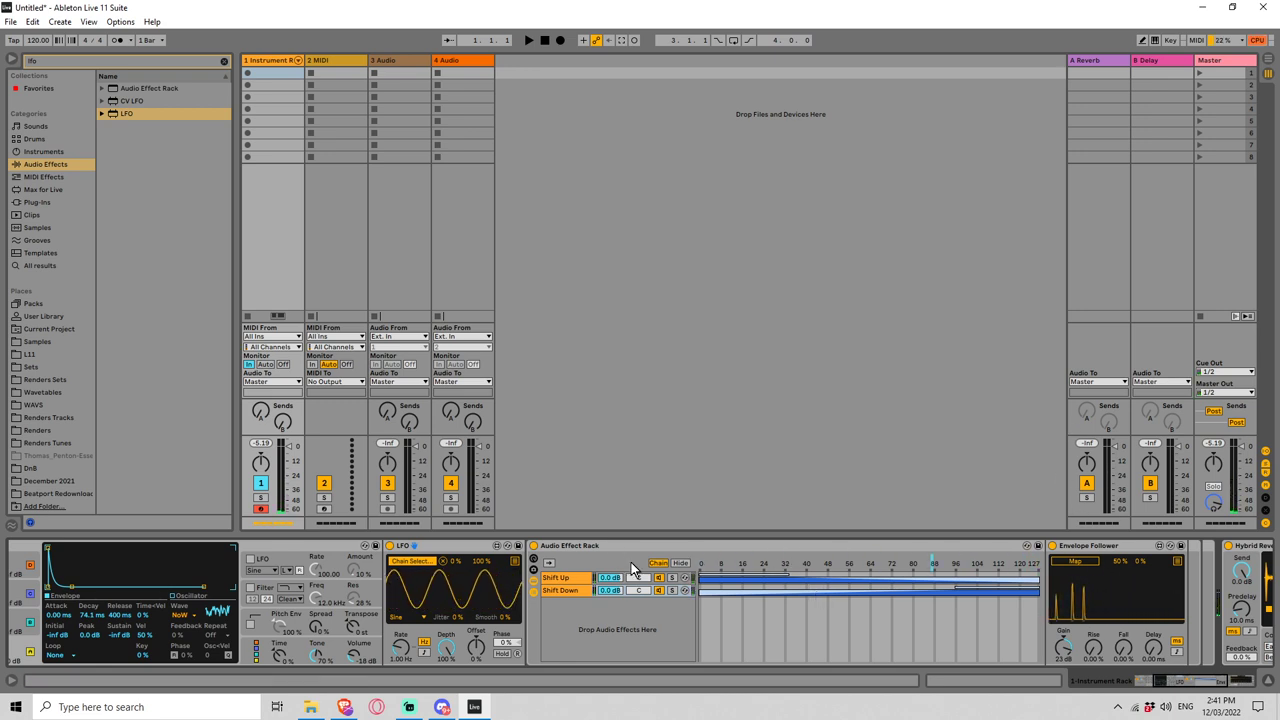
key(ctrl+z)
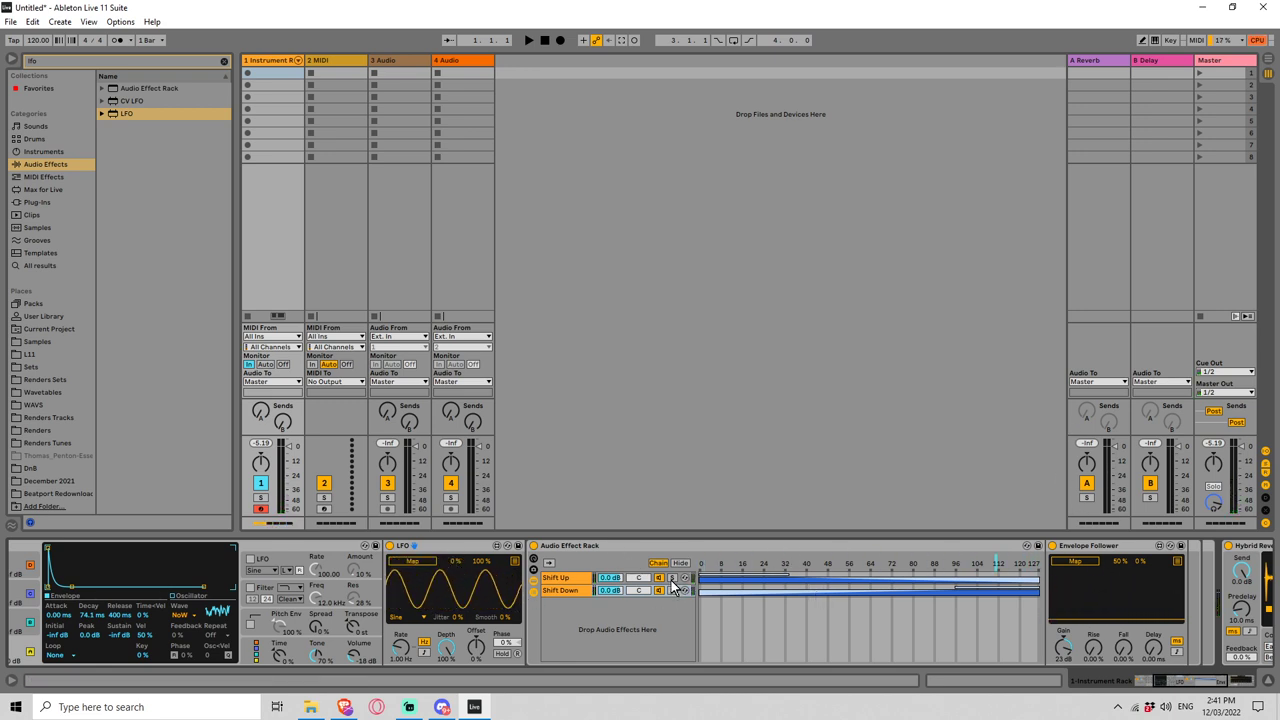
Step: Insert a Utility before the Envelope Follower in both the Shift Up and Shift Down chains
click(558, 583)
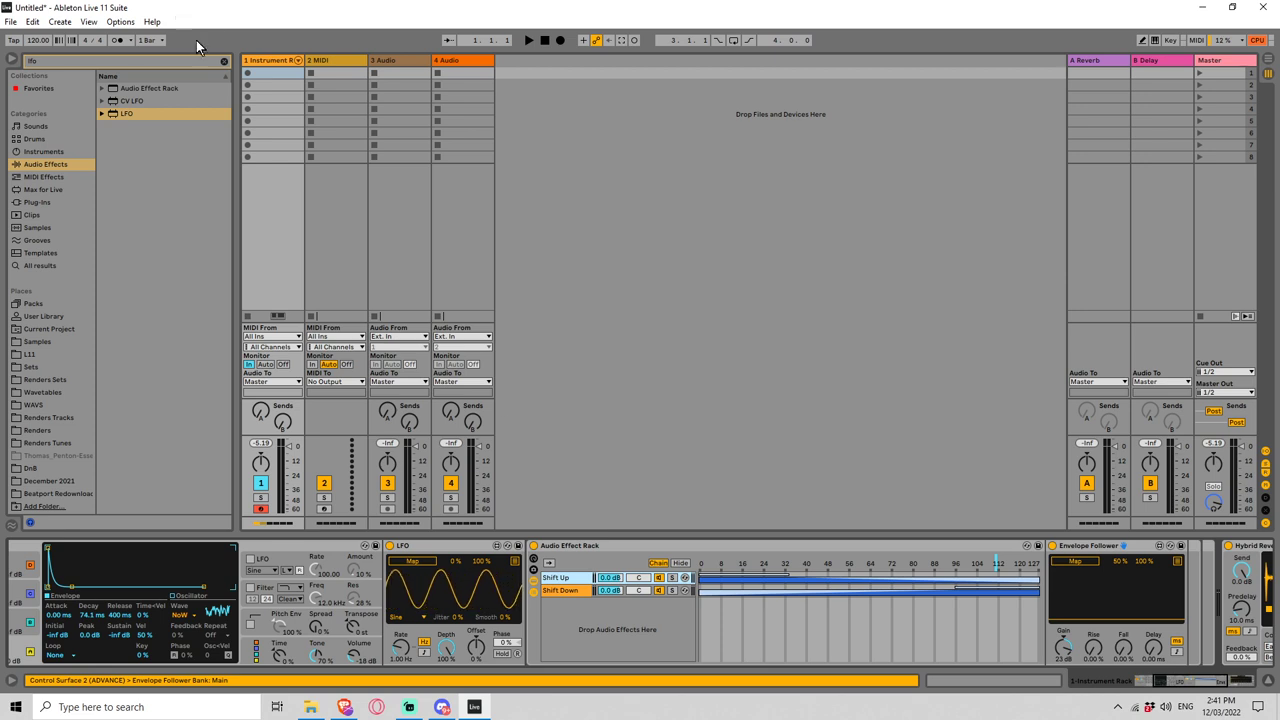
click(224, 61)
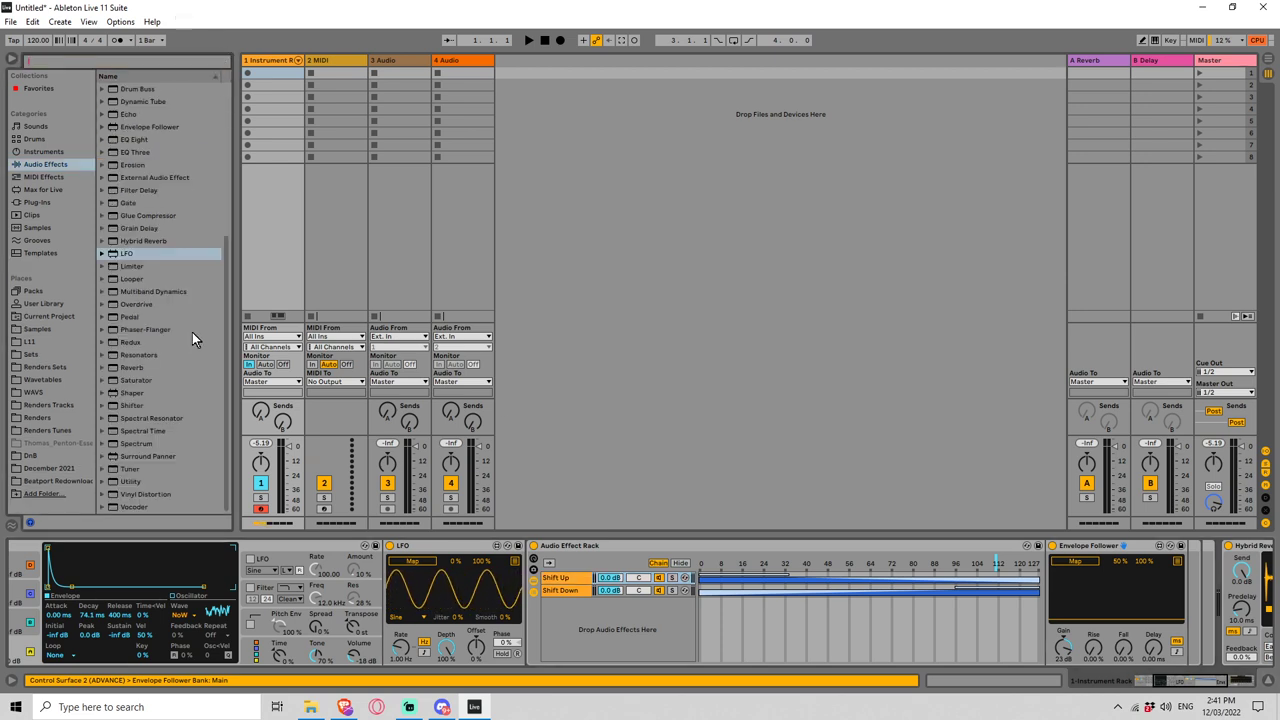
click(131, 481)
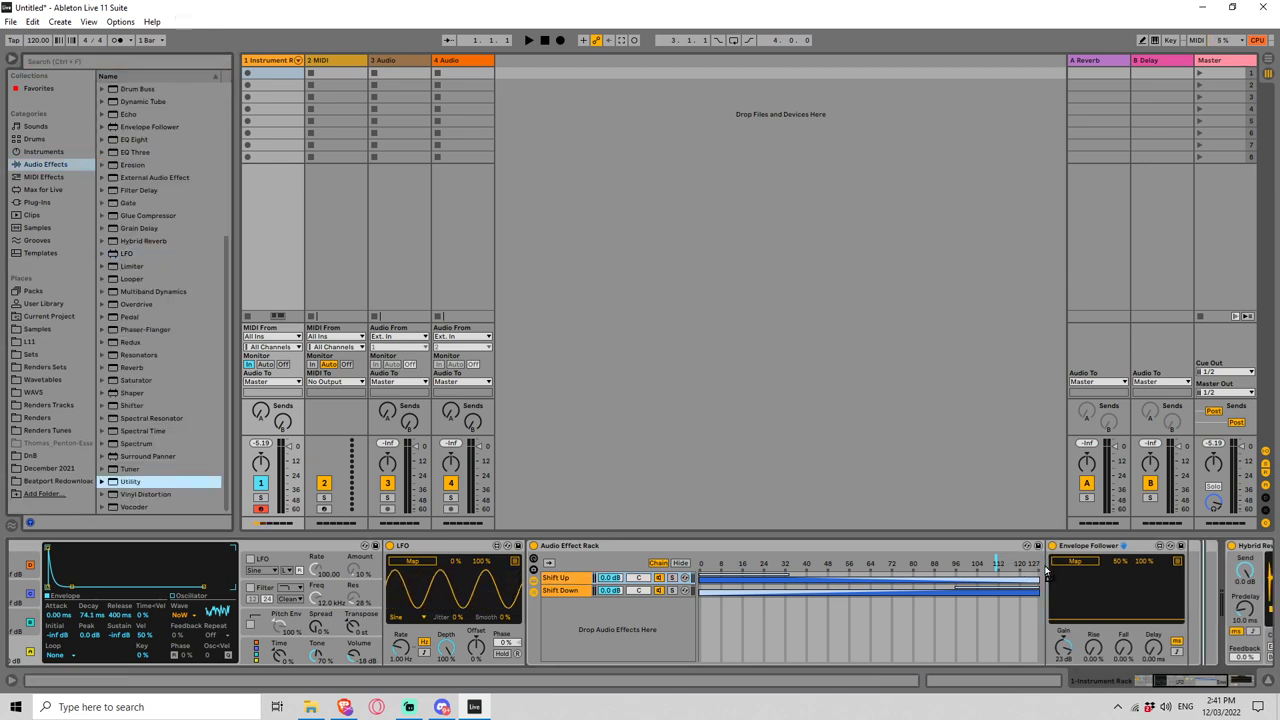
drag(1048, 577, 1048, 577)
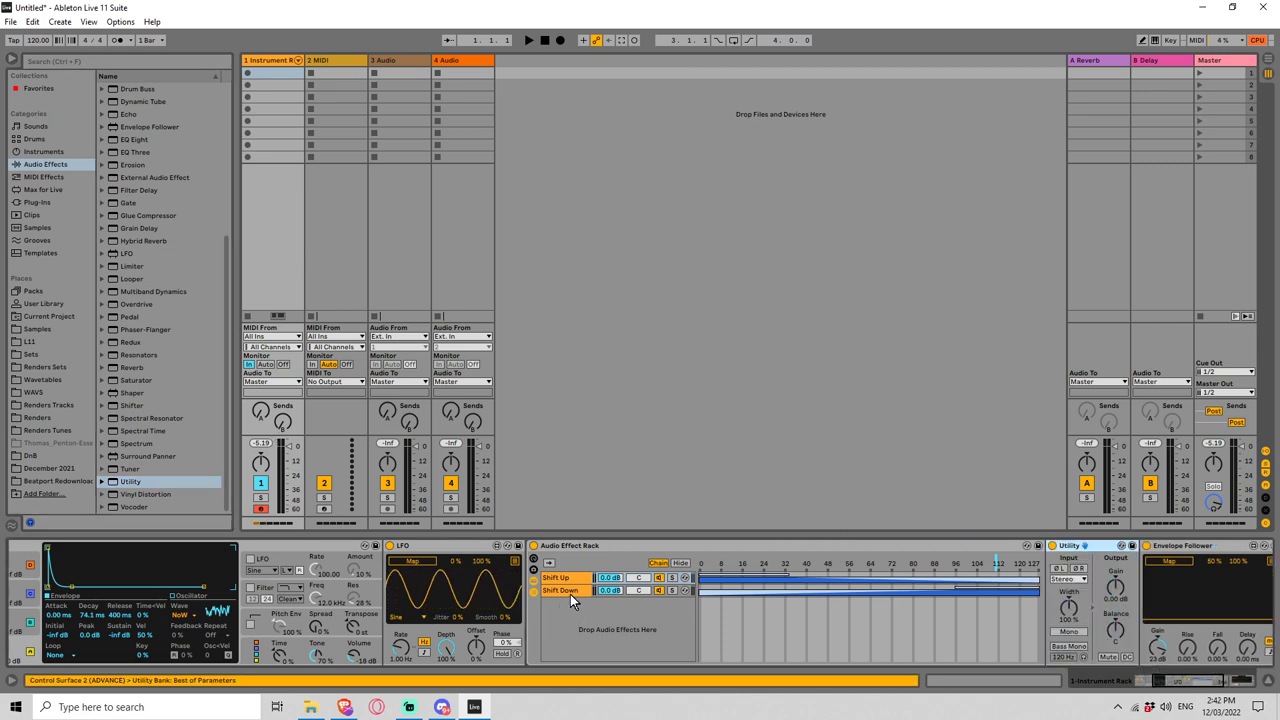
key(Delete)
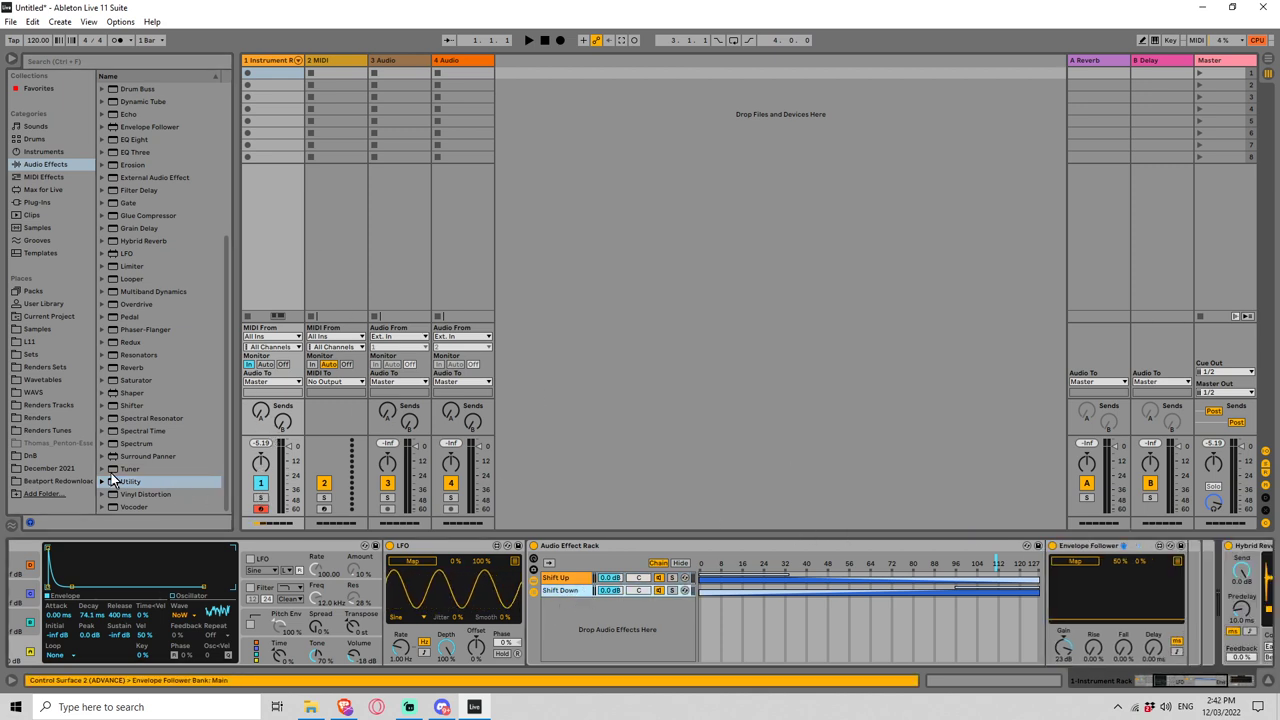
drag(165, 481, 1047, 575)
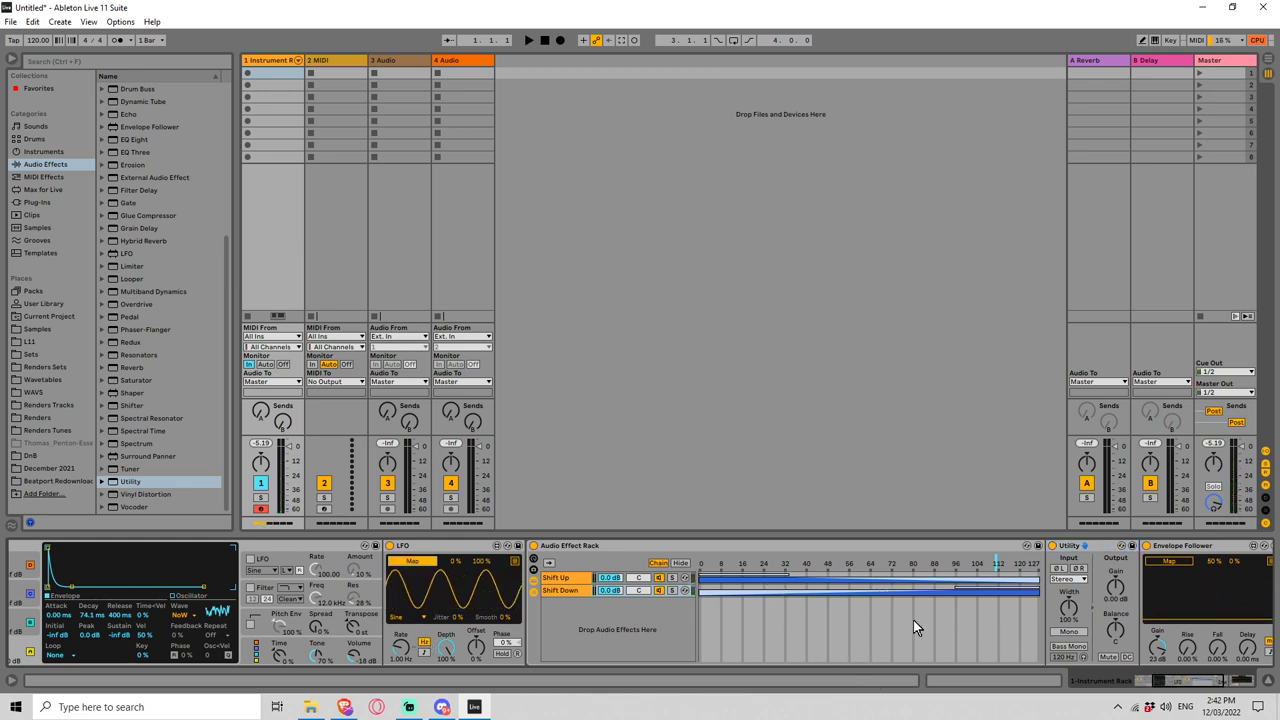
Step: Map the LFO to the Gain of the Shift Up chain's Utility with a 50 % maximum
click(1116, 587)
click(482, 561)
text(50)
key(Return)
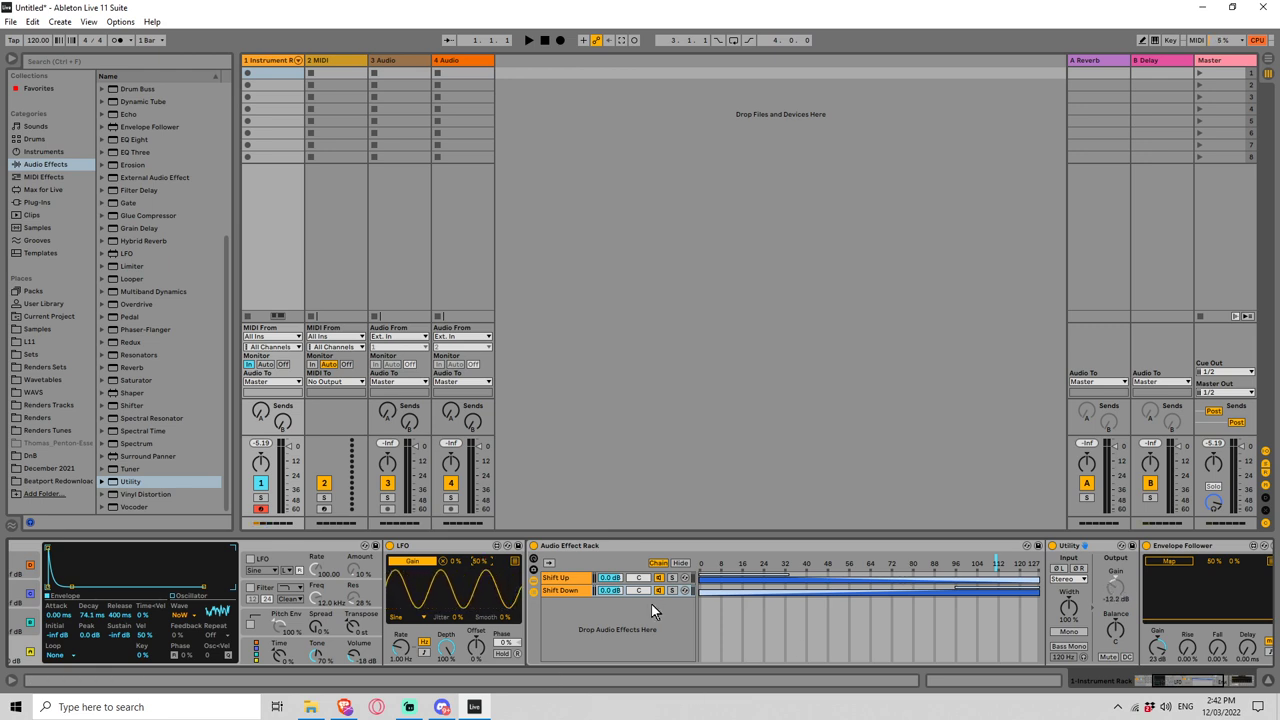
Step: Add a second LFO mapping to the Gain of the Shift Down chain's Utility with a 50 % minimum and 0 % maximum
click(514, 561)
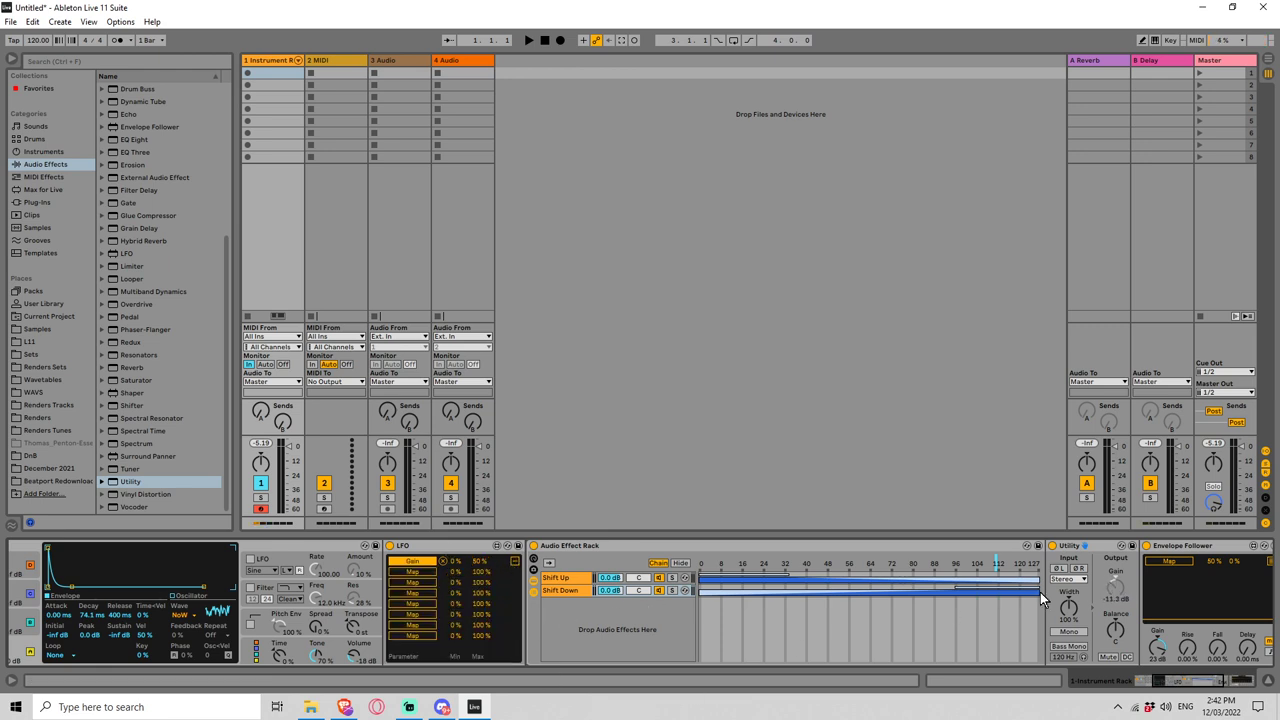
click(569, 590)
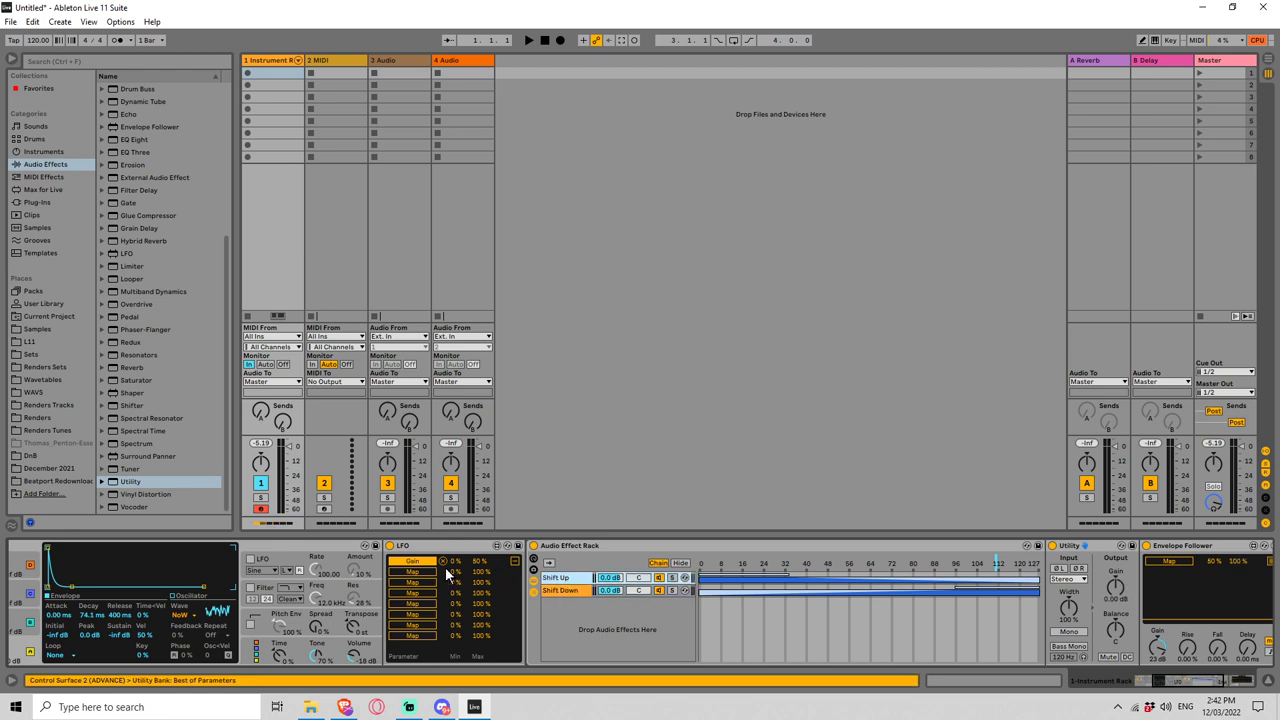
click(412, 571)
click(1105, 588)
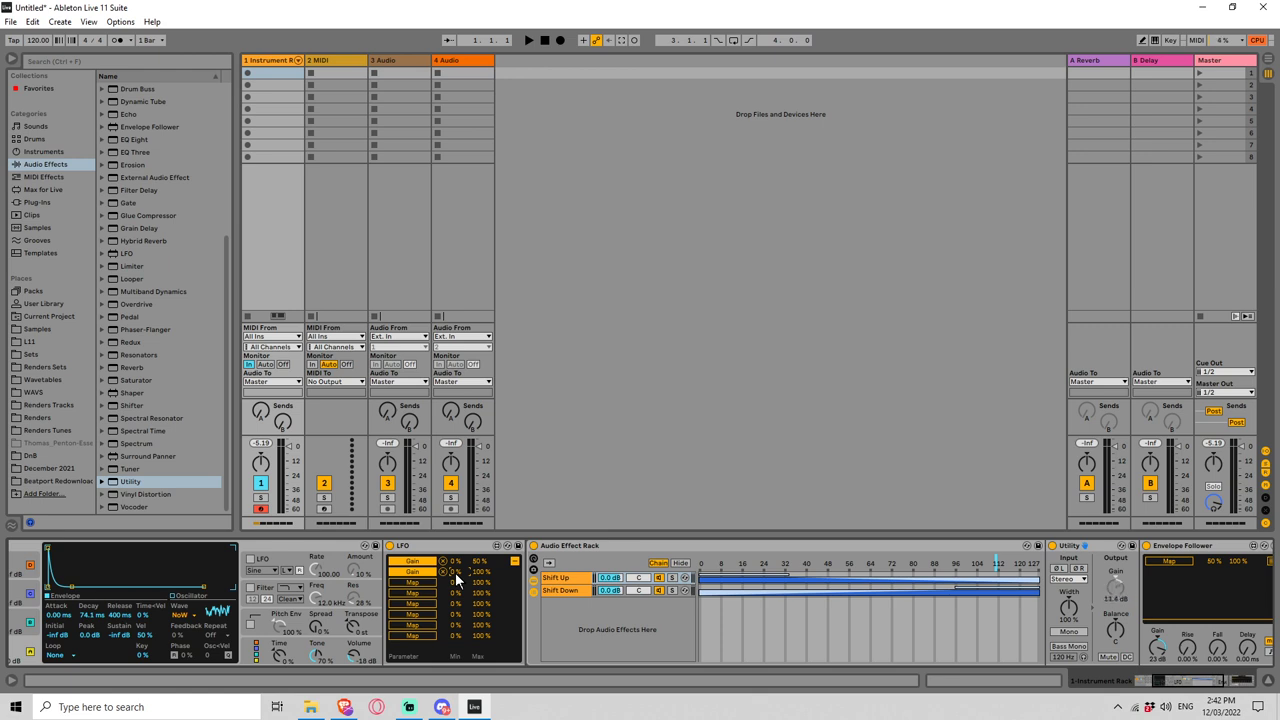
drag(455, 572, 455, 522)
click(482, 572)
text(0)
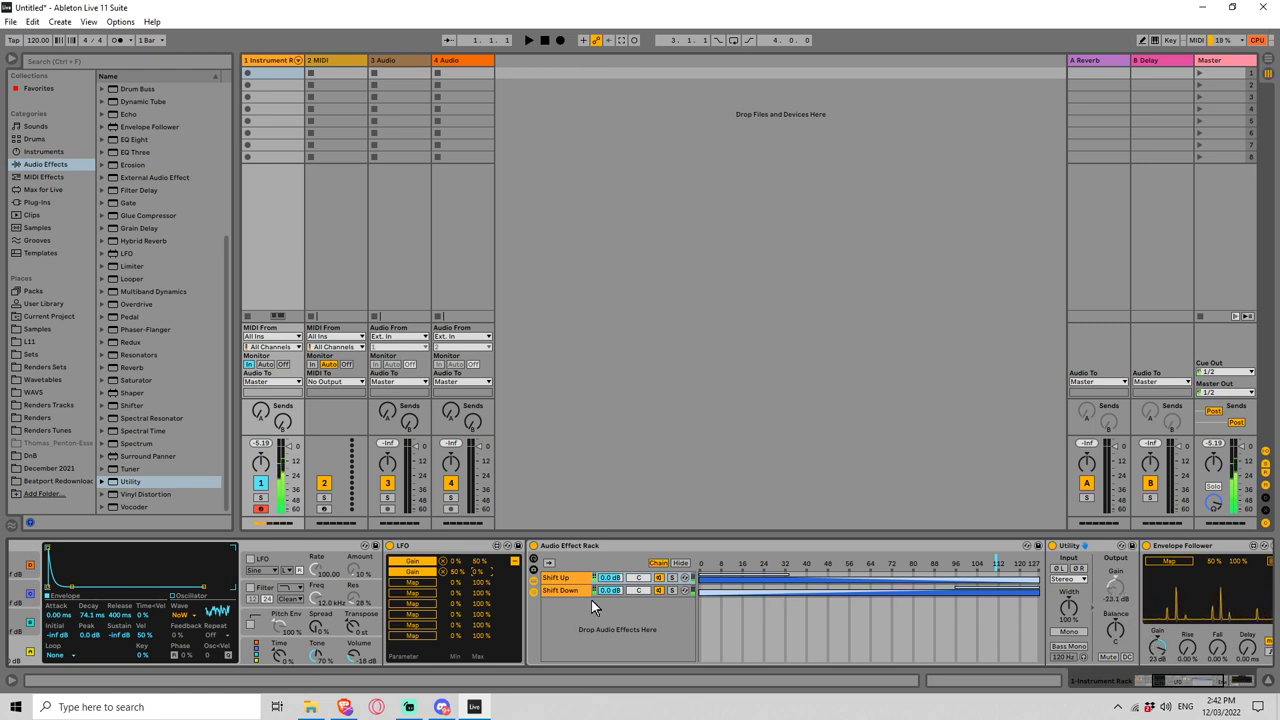
Step: Review Operator's noise envelope, the LFO mappings, and the Shift Down chain's Utility and Envelope Follower
click(560, 591)
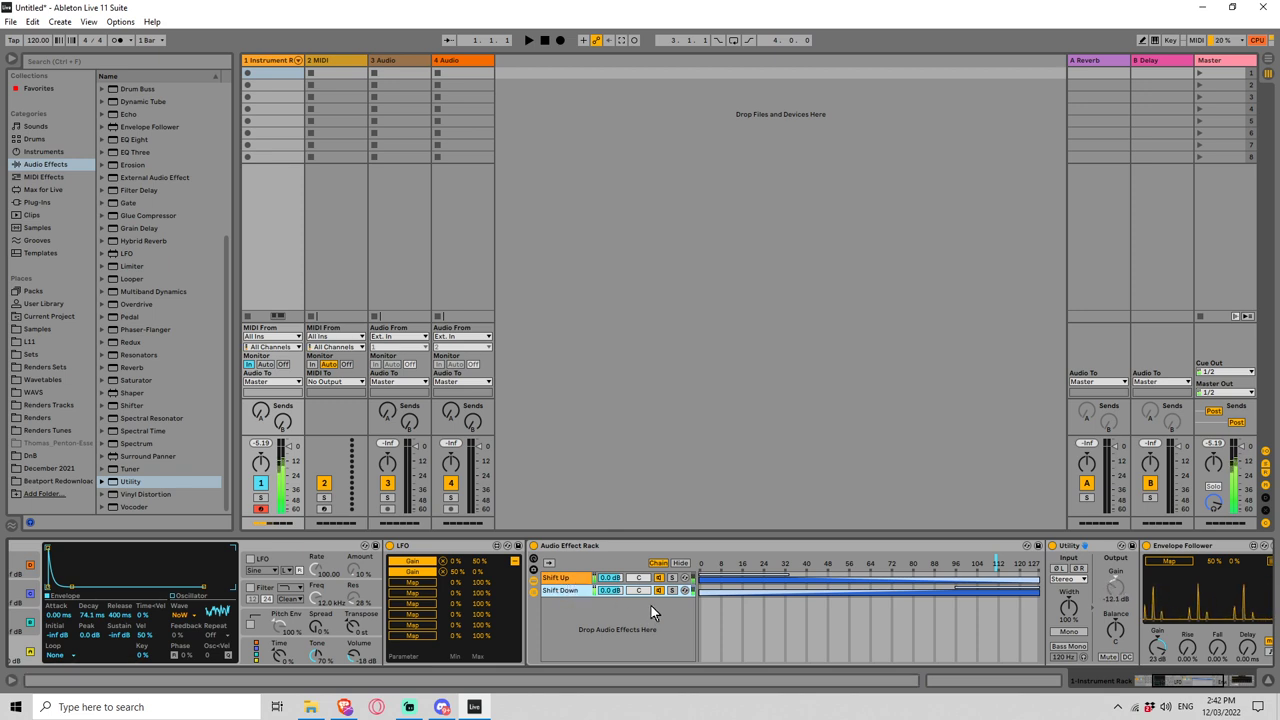
scroll(248, 636, up, 5)
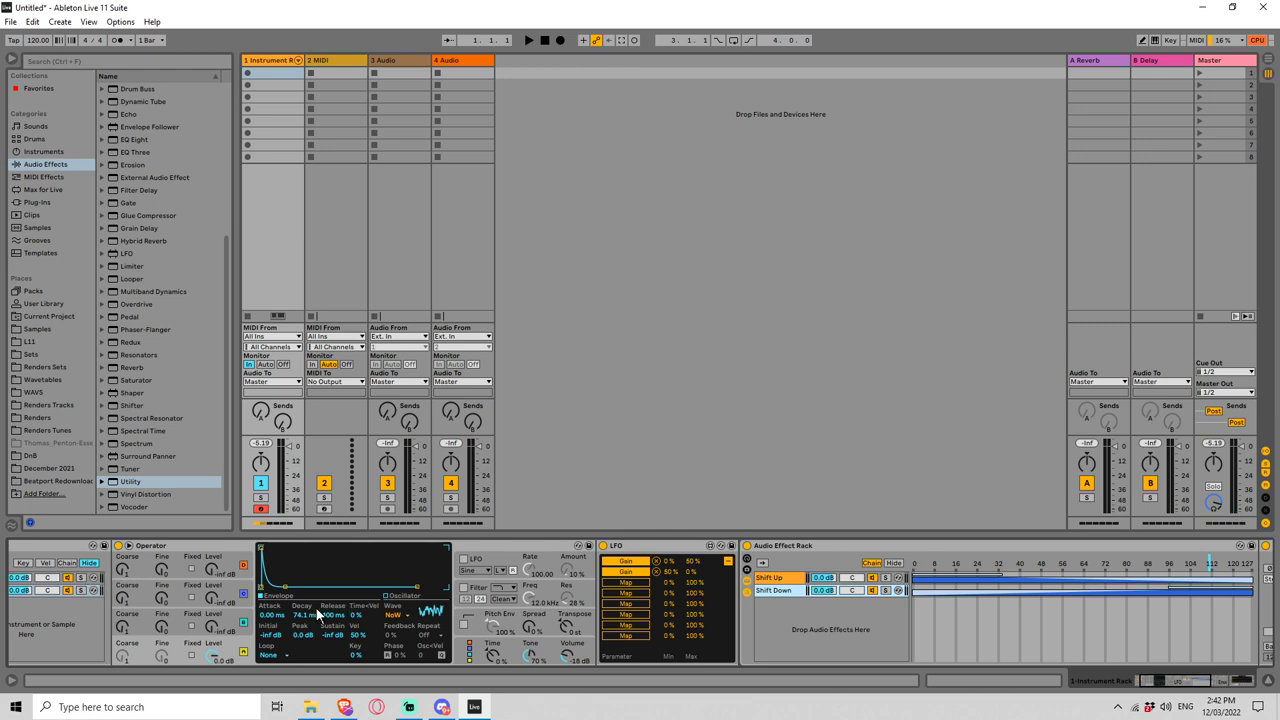
scroll(320, 607, up, 1)
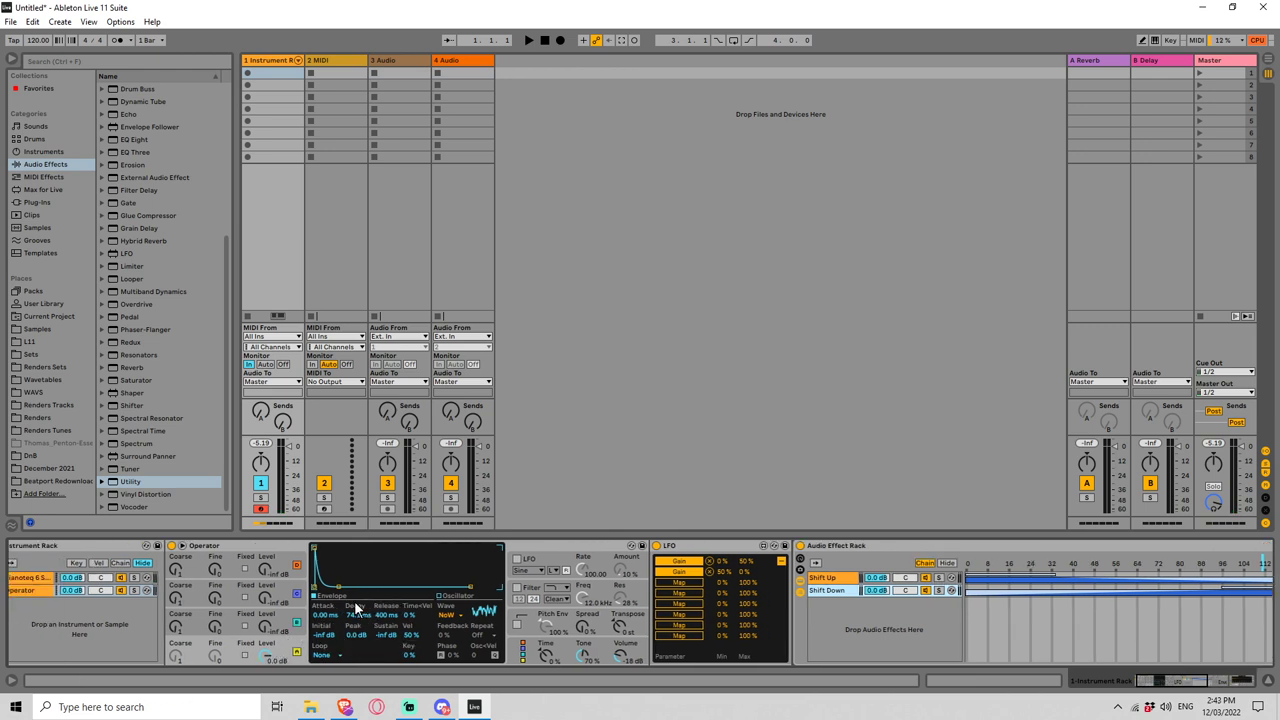
scroll(754, 598, down, 5)
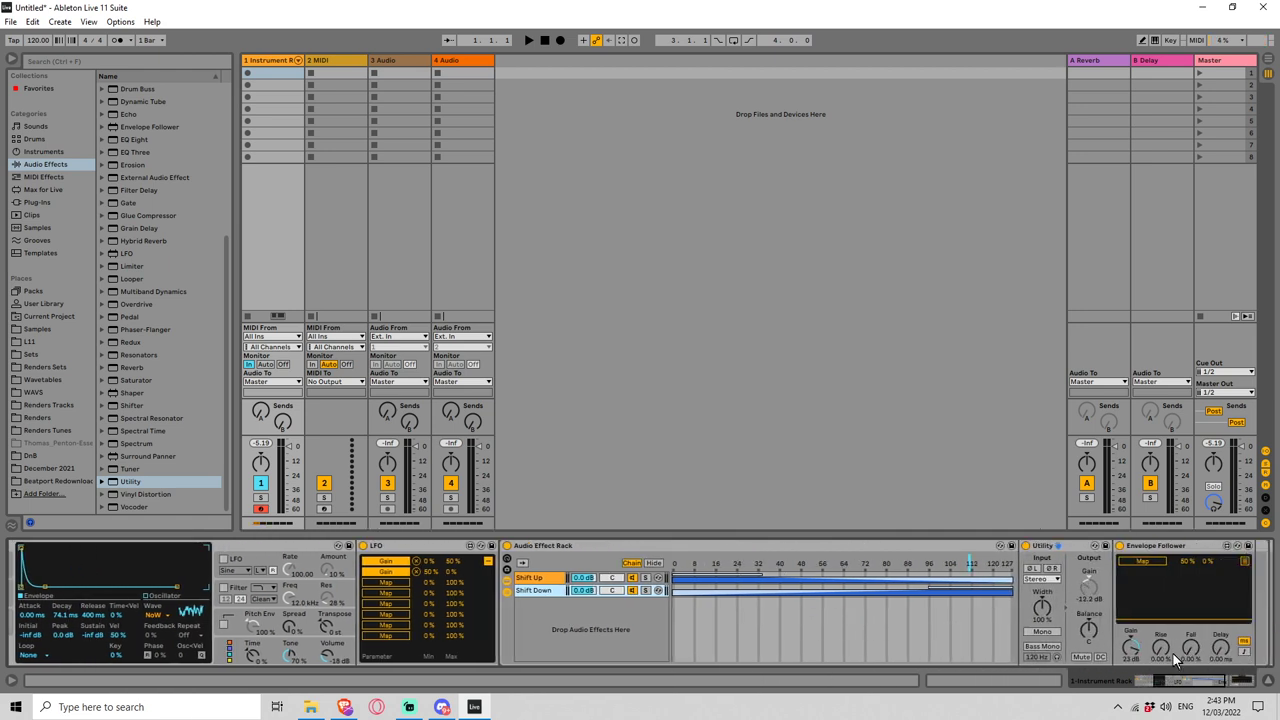
scroll(691, 635, up, 5)
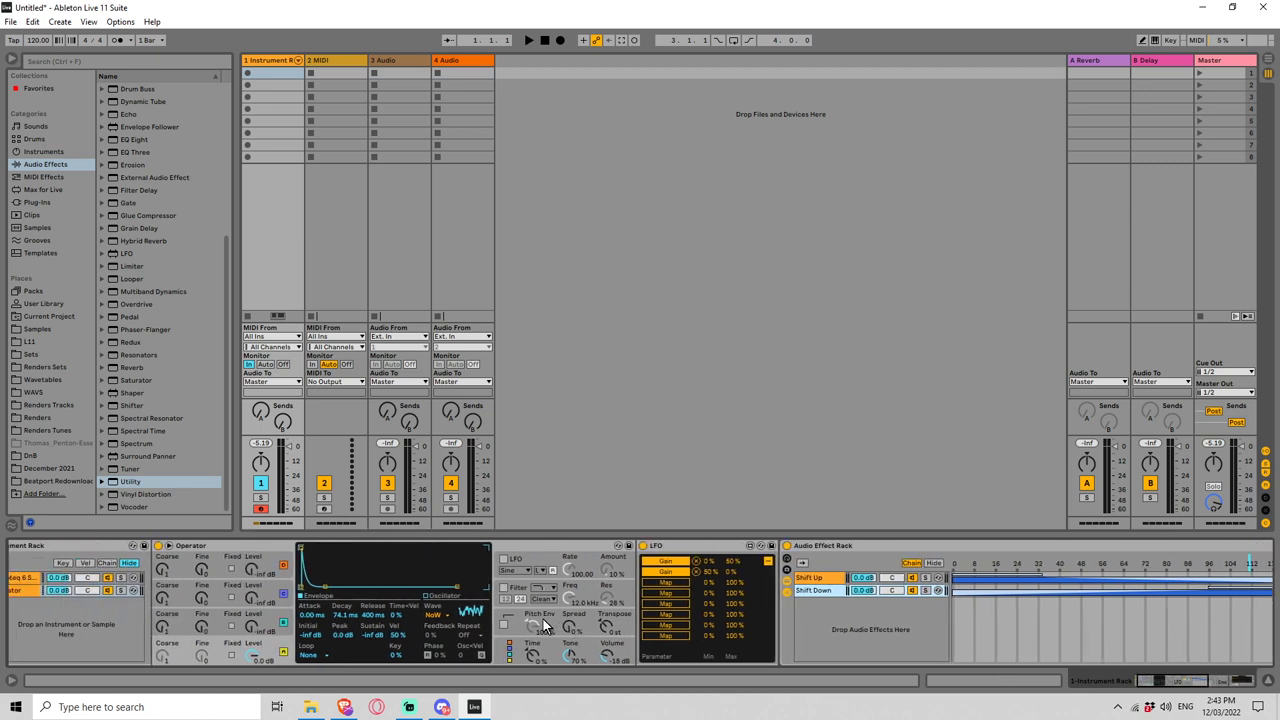
scroll(543, 619, up, 2)
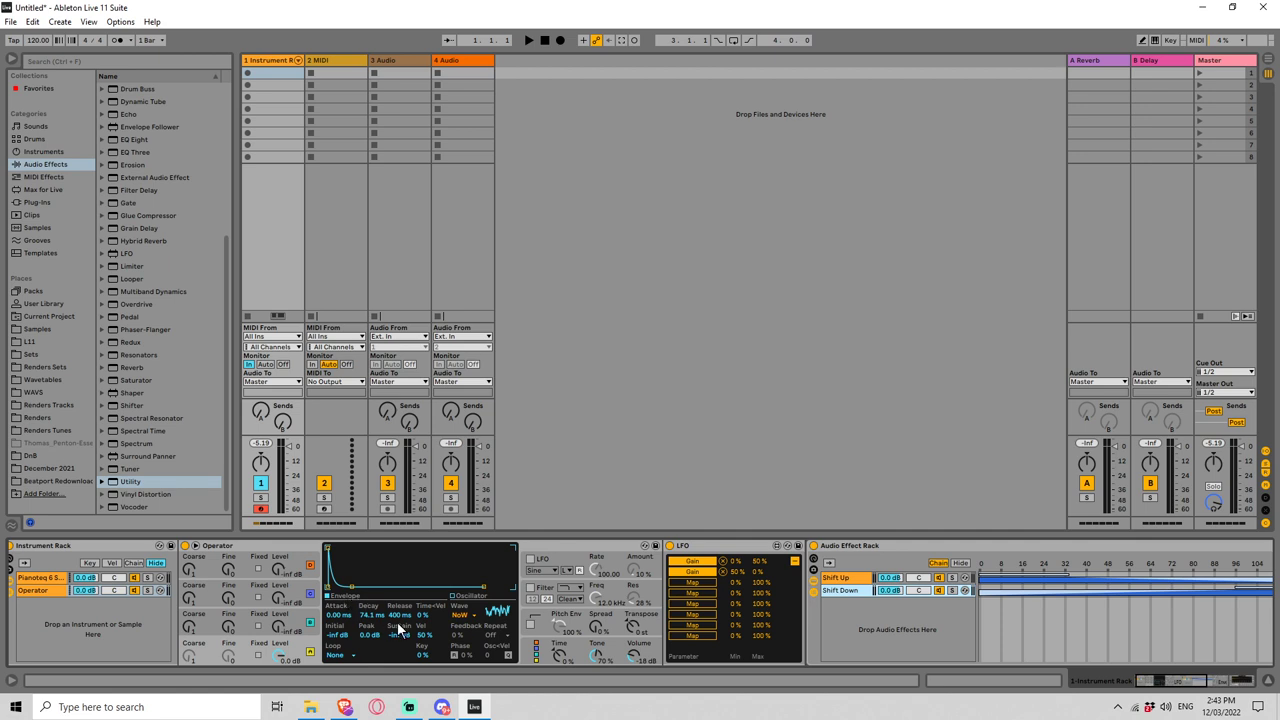
scroll(398, 621, up, 1)
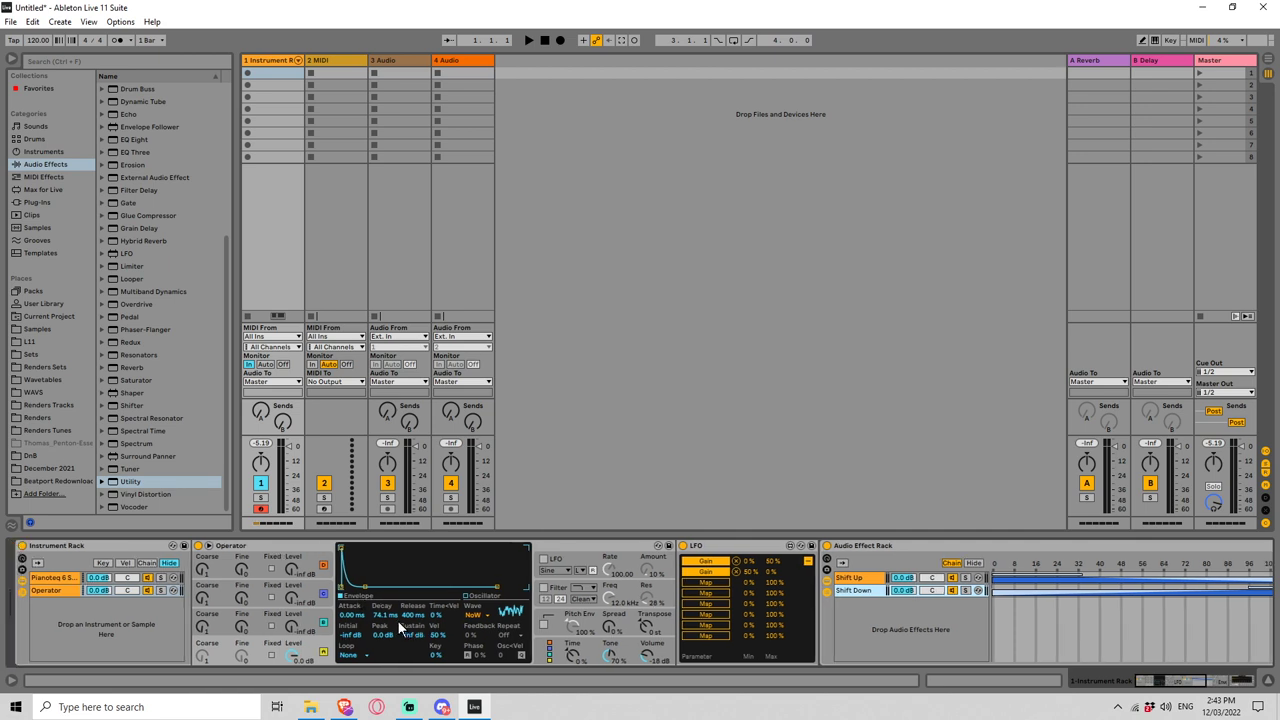
click(147, 591)
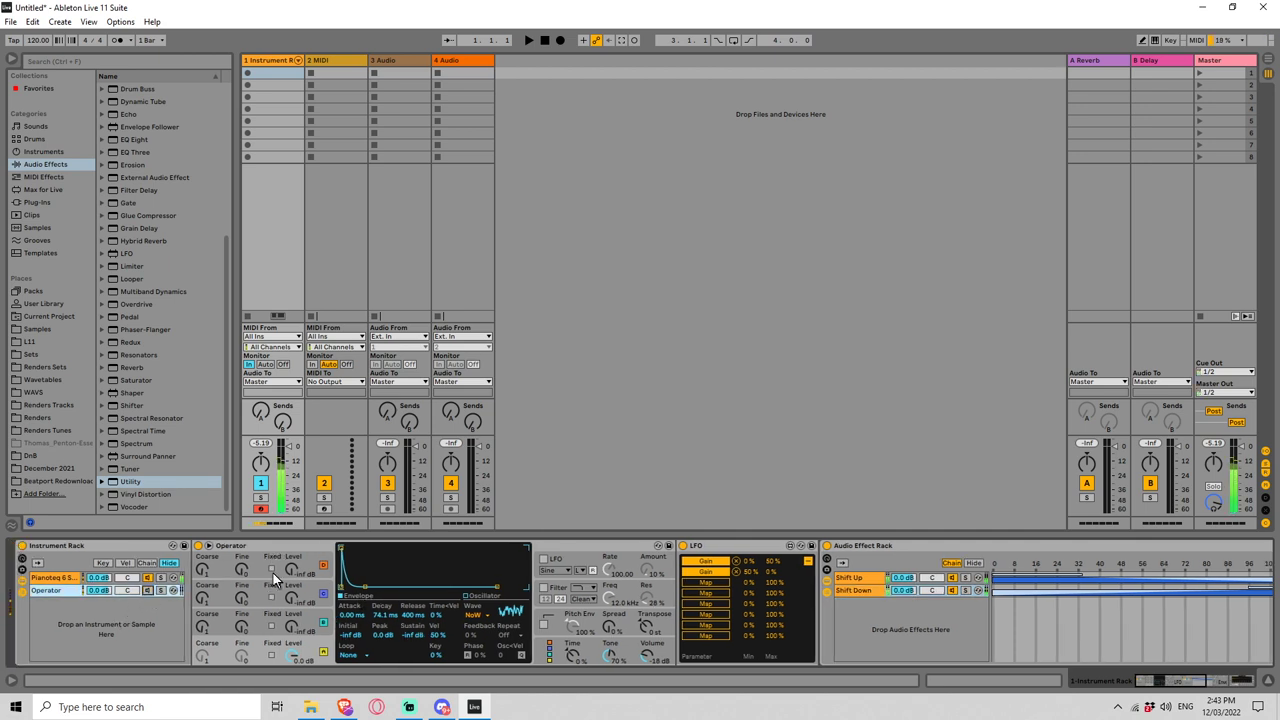
Step: Insert a Shifter after Pianoteq in its instrument chain and duplicate it
click(67, 581)
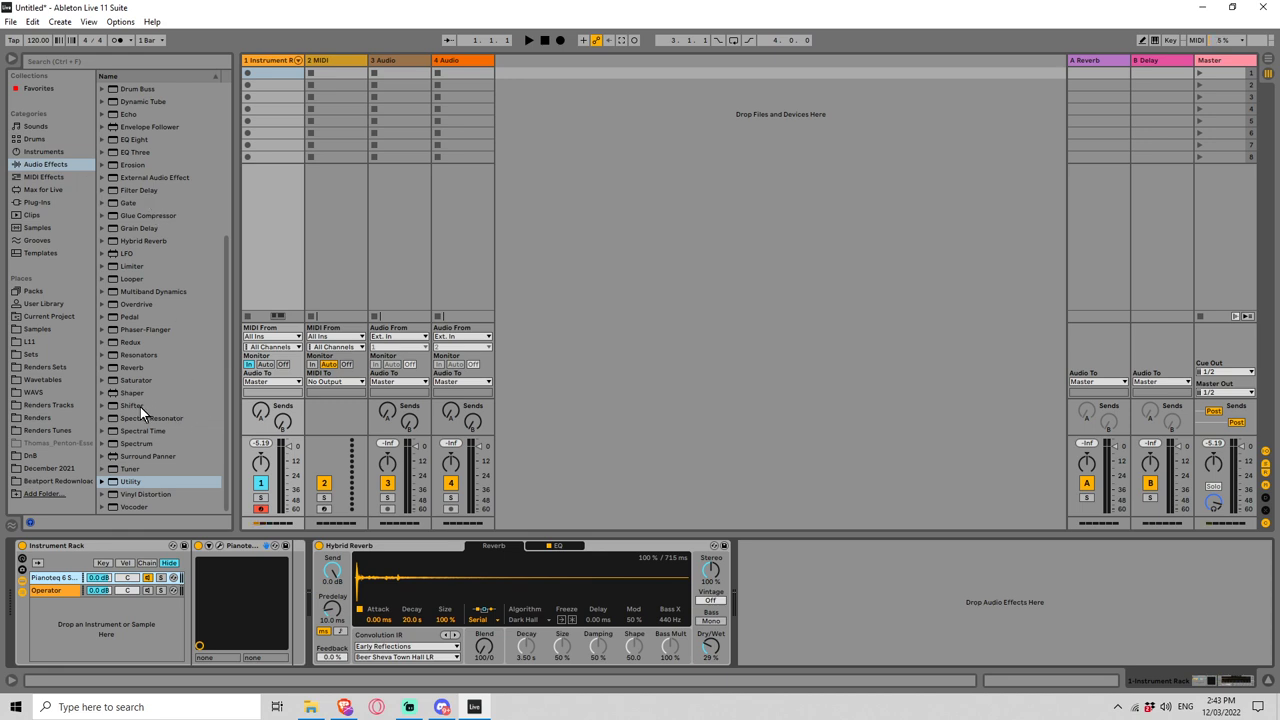
drag(140, 406, 300, 598)
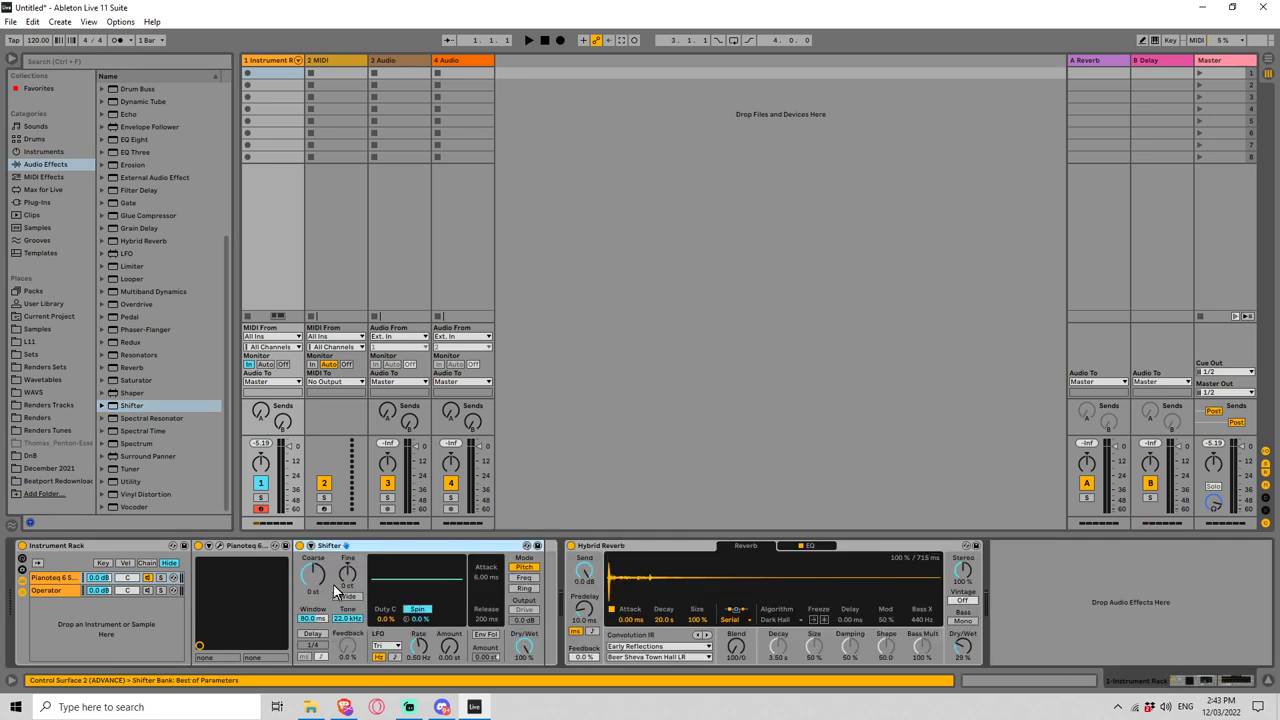
key(ctrl+d)
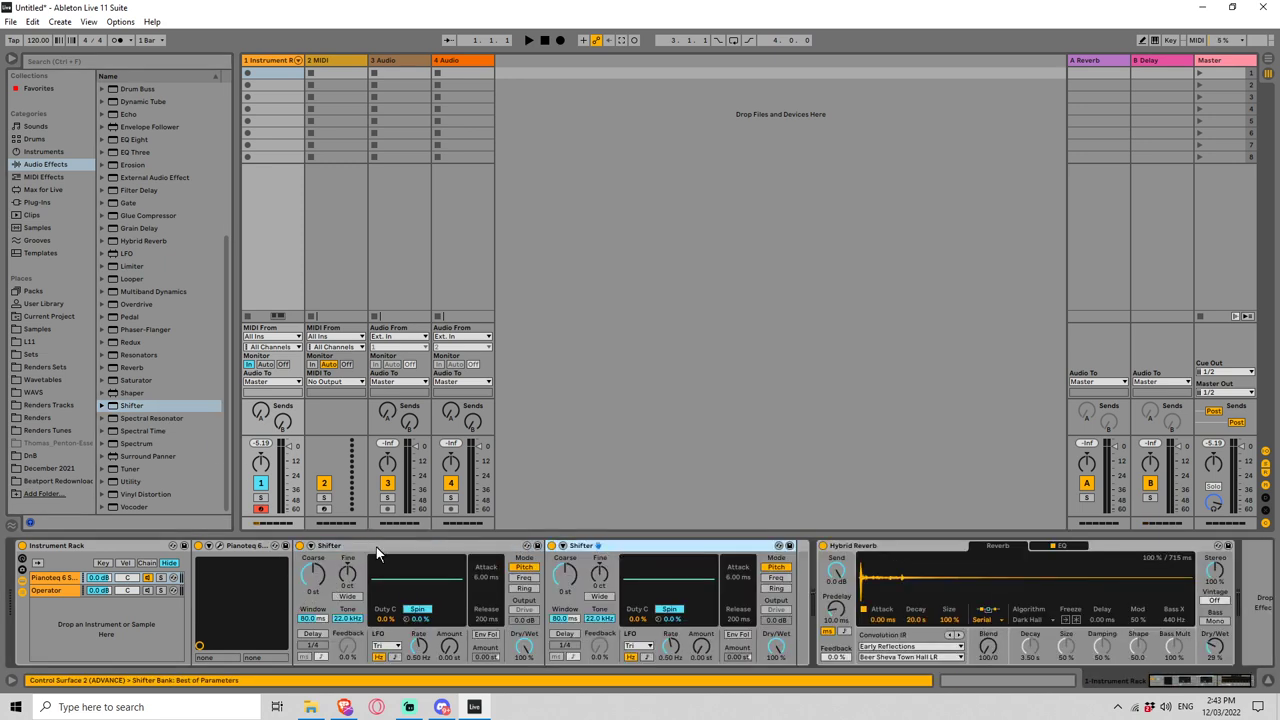
Step: Rename the two Shifters after Pianoteq as Shift Up and Shift Down
text(Shift U)
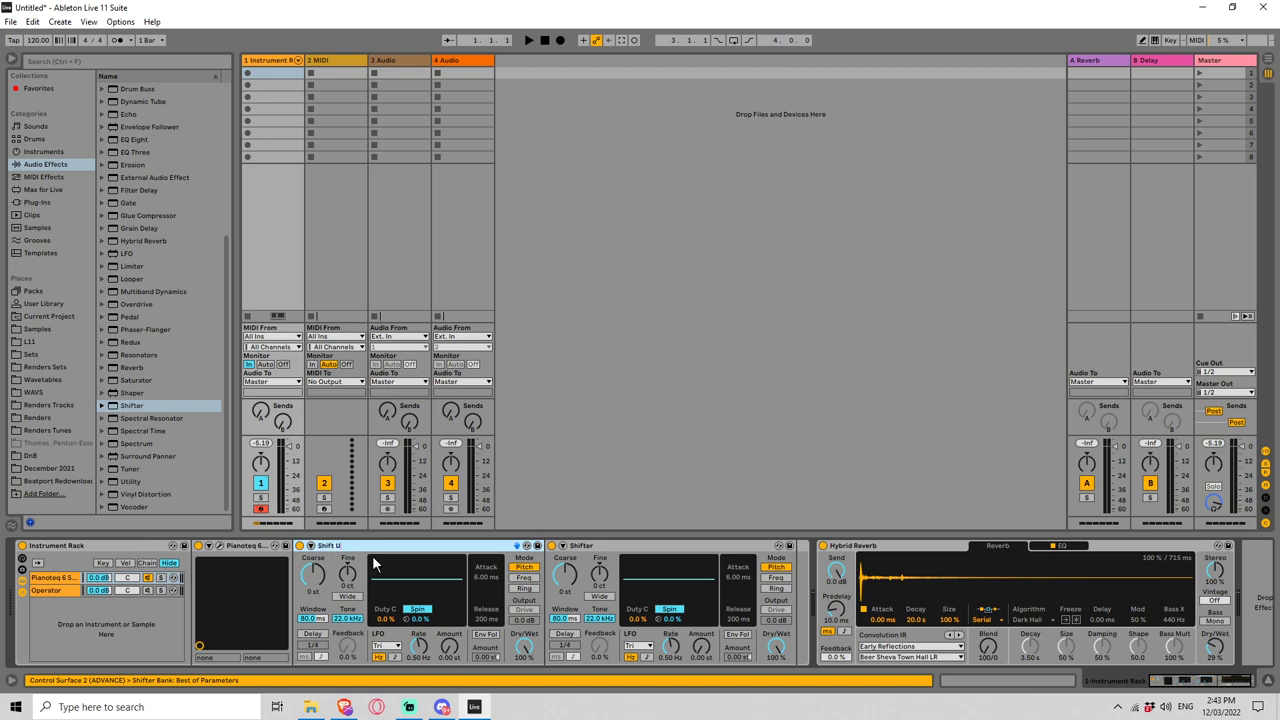
text(p)
key(Tab)
key(Tab)
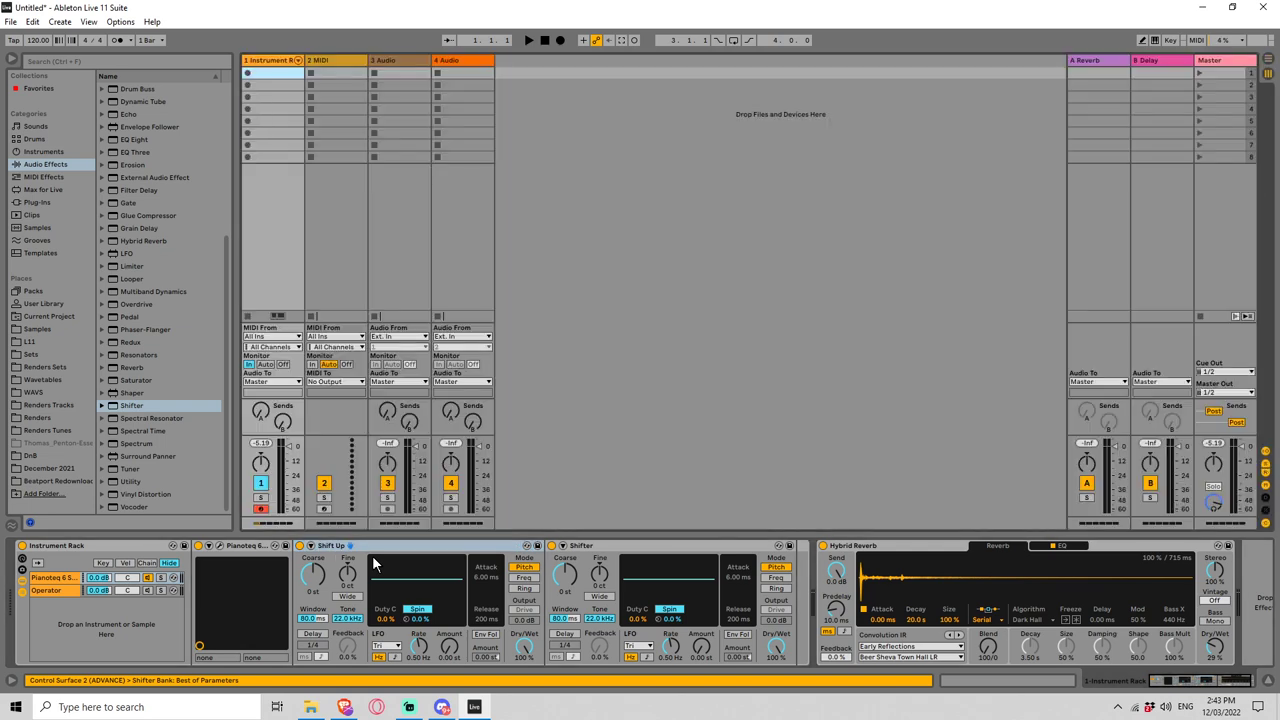
click(578, 548)
key(ctrl+r)
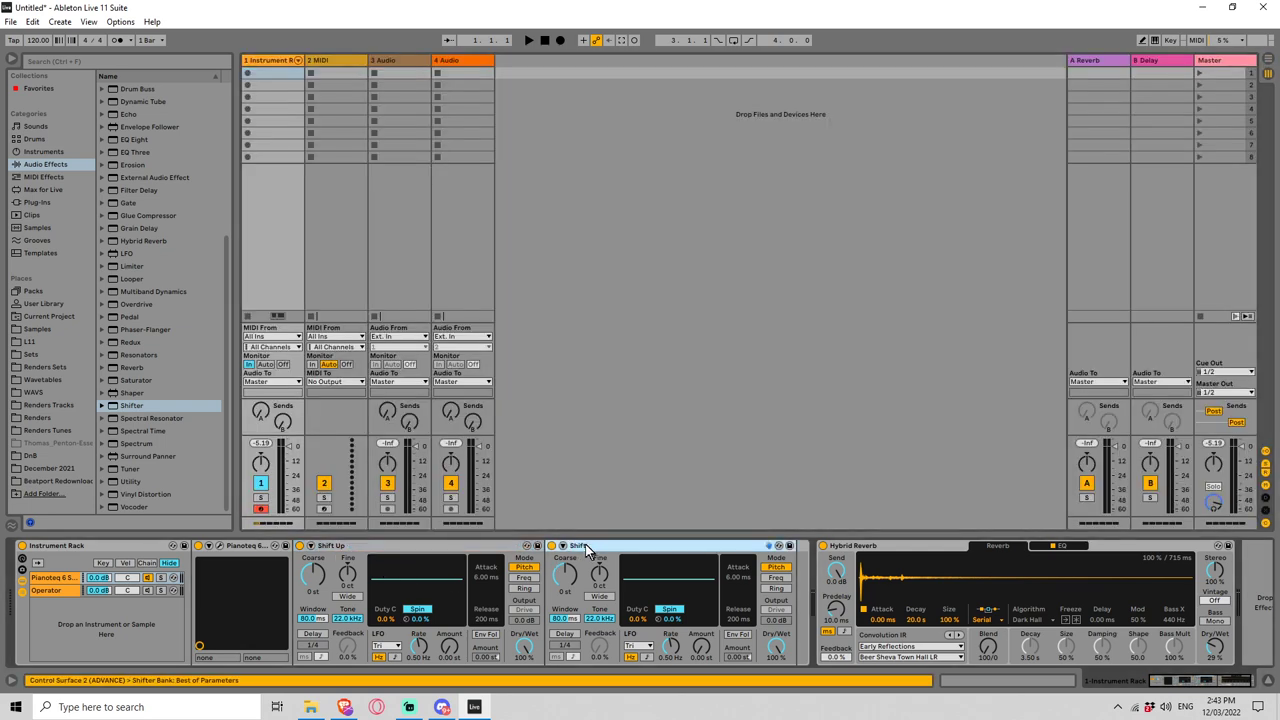
key(Return)
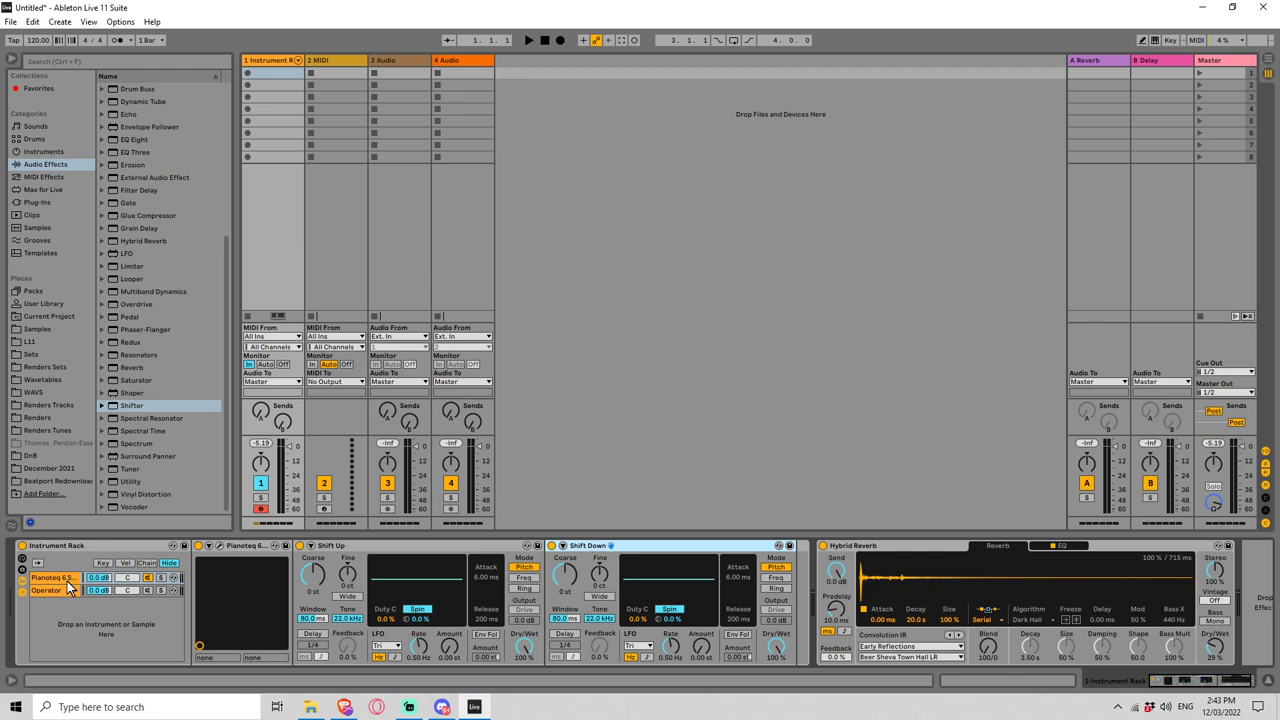
Step: Map the Envelope Follower in the Audio Effect Rack's Shift Up chain to the Fine pitch of the Shift Up Shifter
click(830, 591)
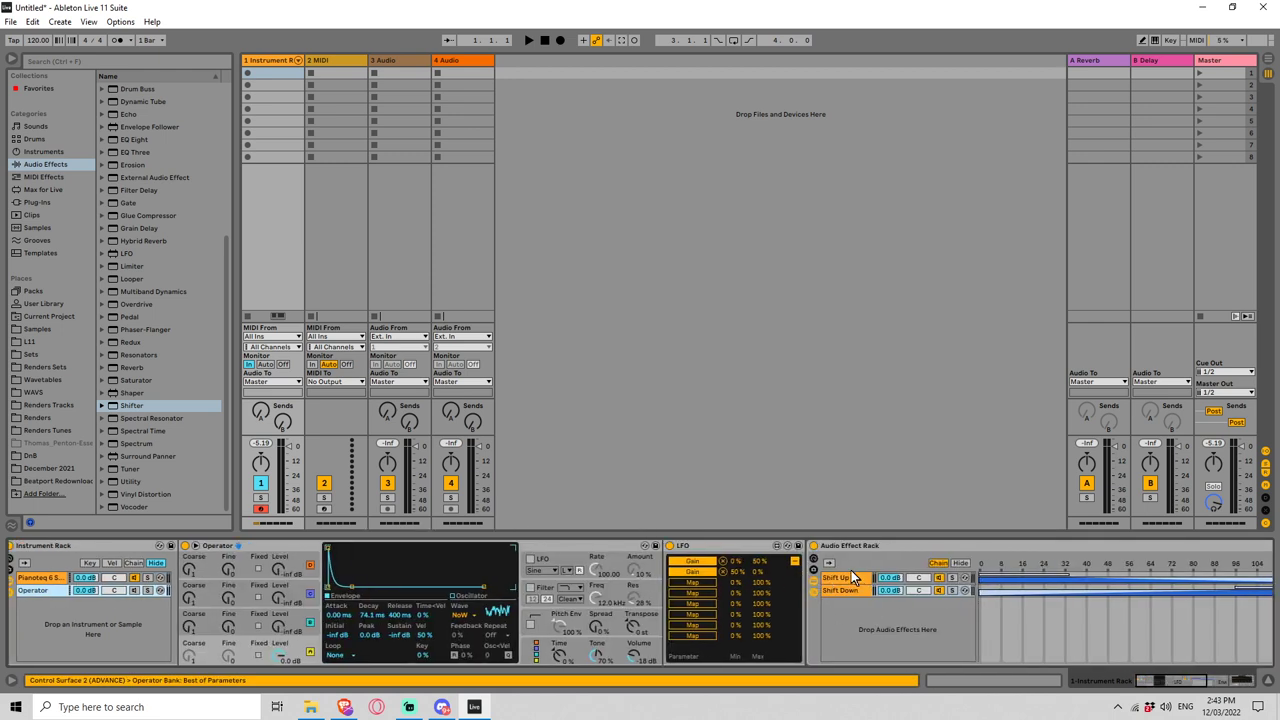
click(961, 564)
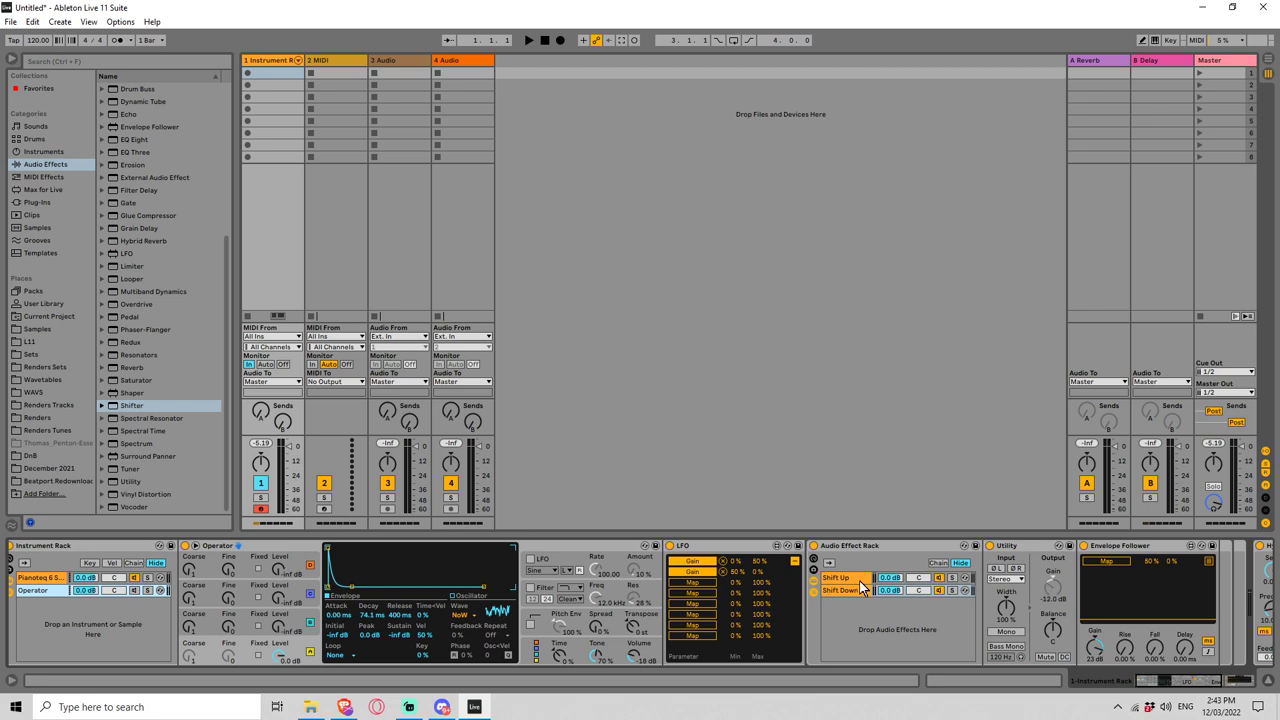
click(835, 578)
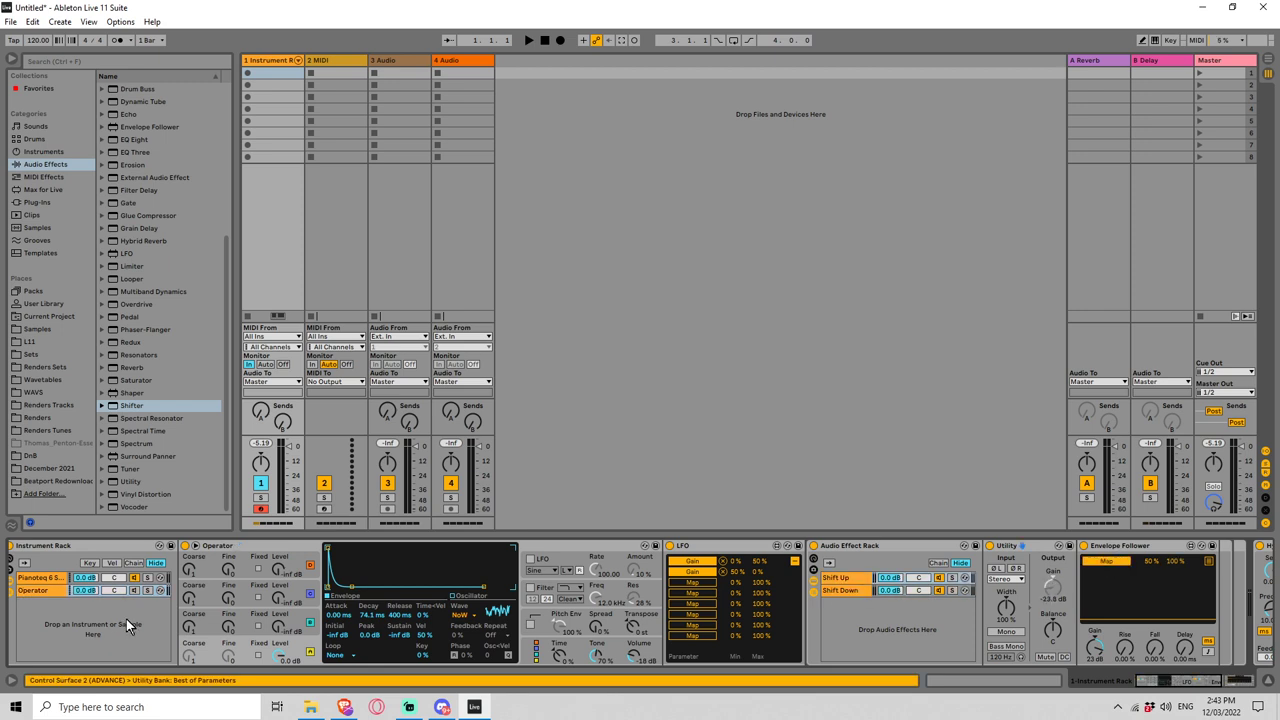
click(45, 578)
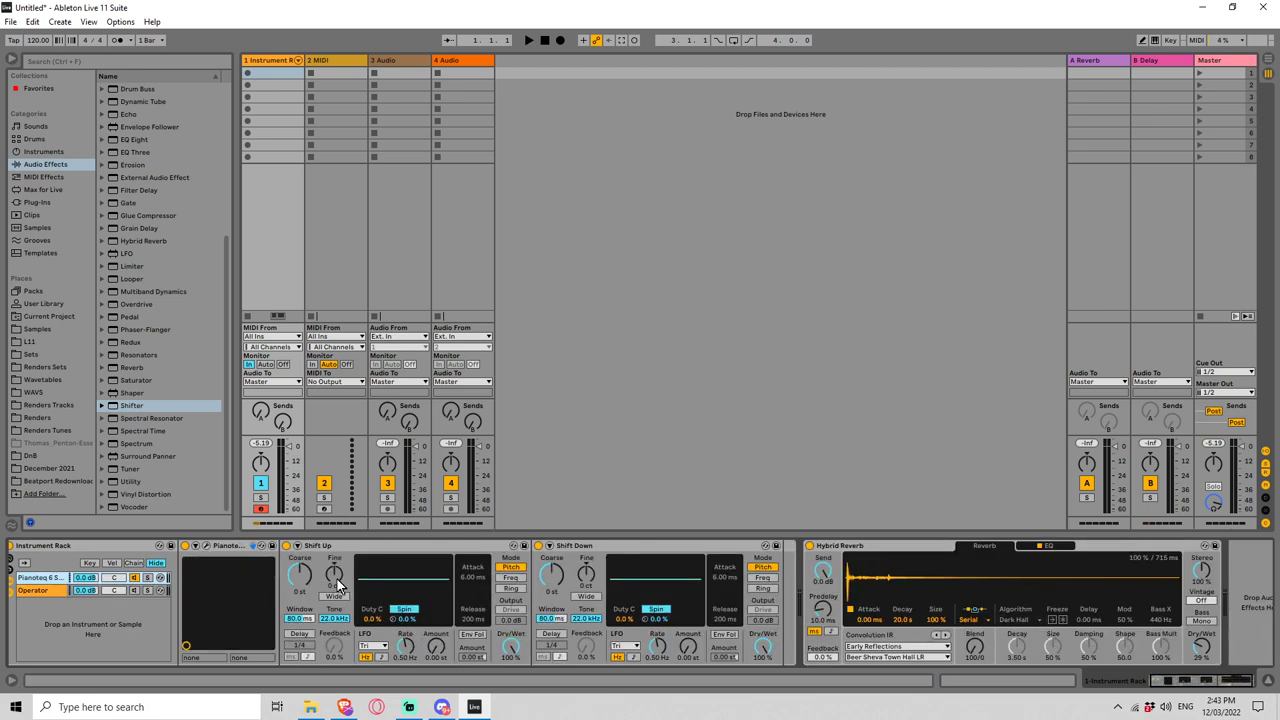
Step: Map the Envelope Follower in the Audio Effect Rack's Shift Down chain to the Fine pitch of the Shift Down Shifter
click(44, 591)
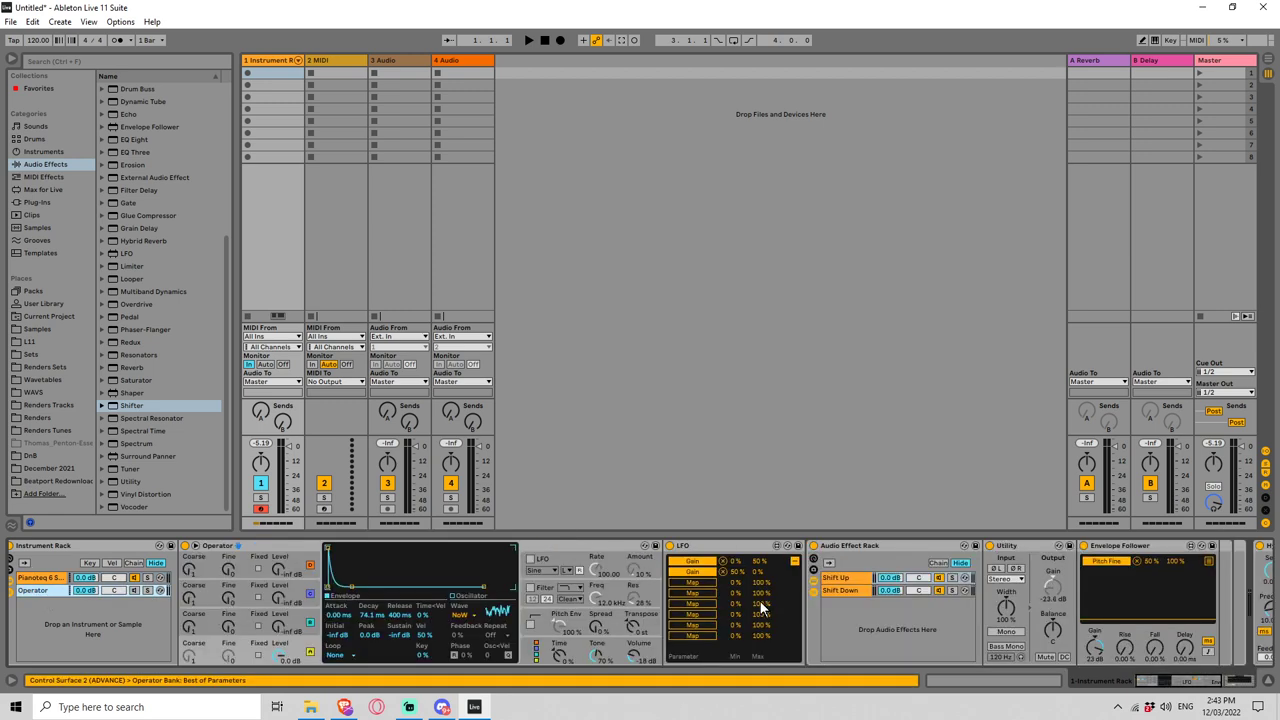
click(843, 589)
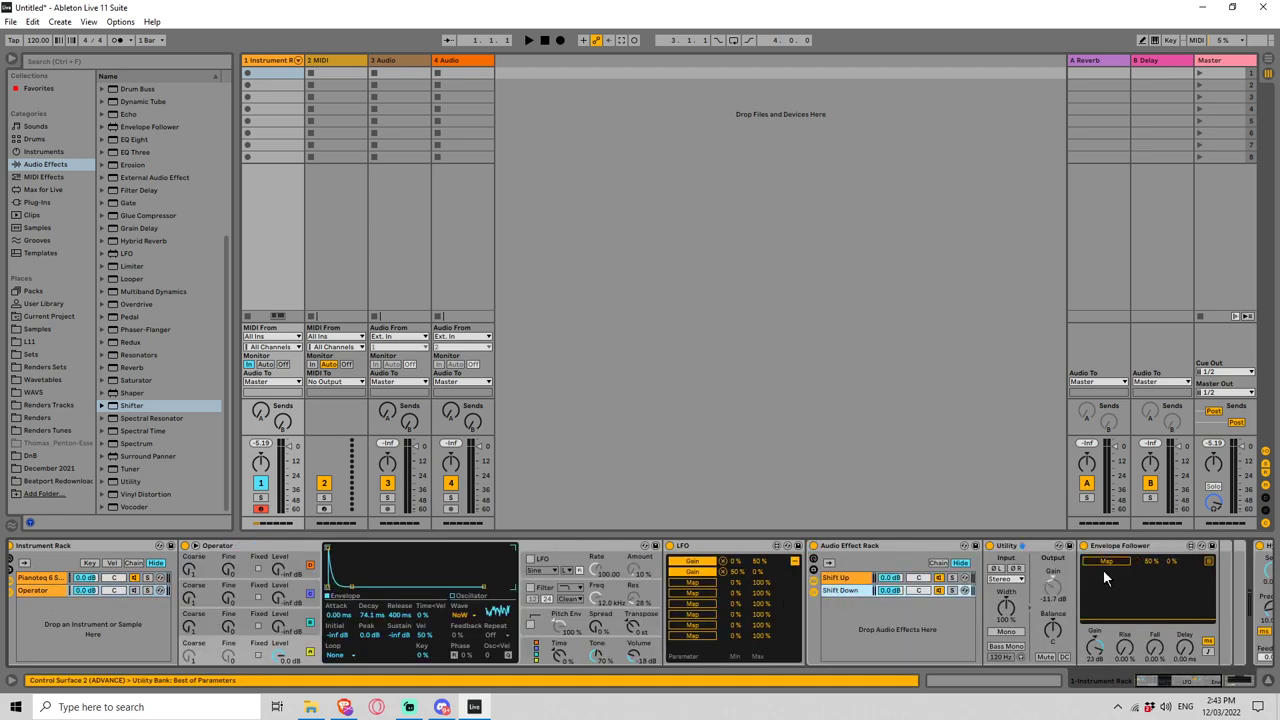
click(40, 578)
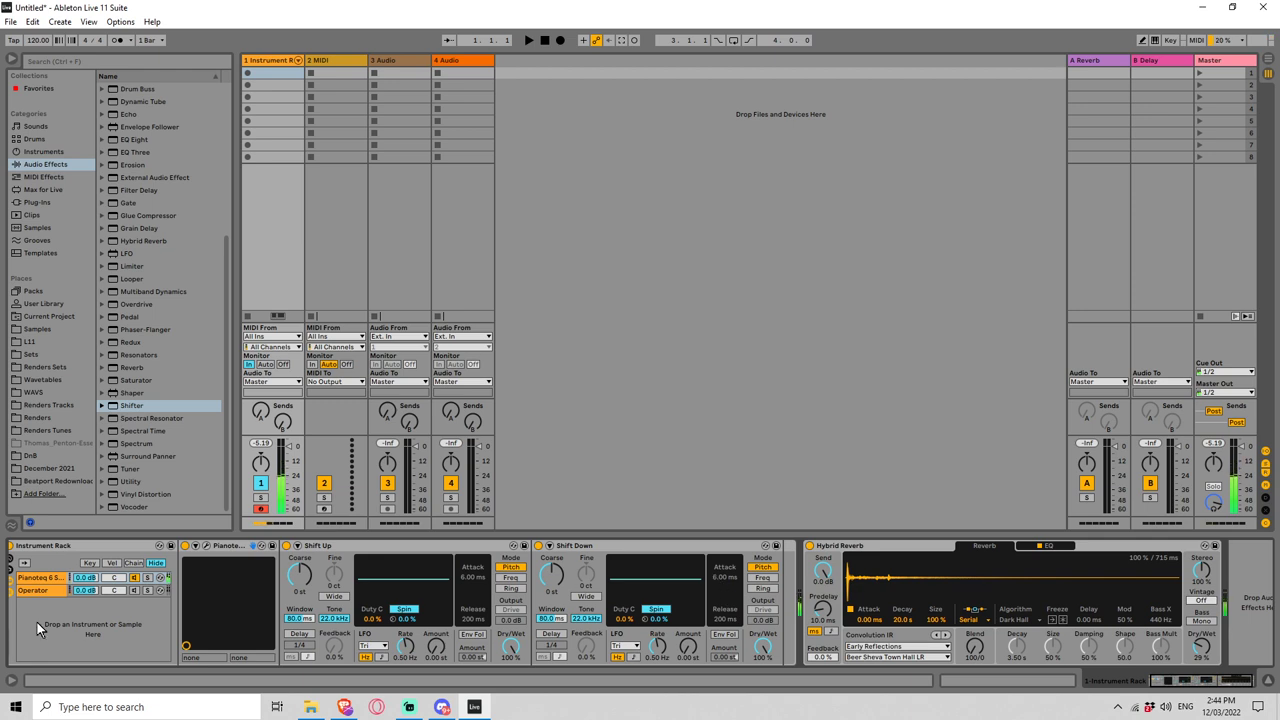
Step: Close the LFO's multi-mapping list and set its rate to 0.06 Hz, checking the Shifters while playing
click(32, 591)
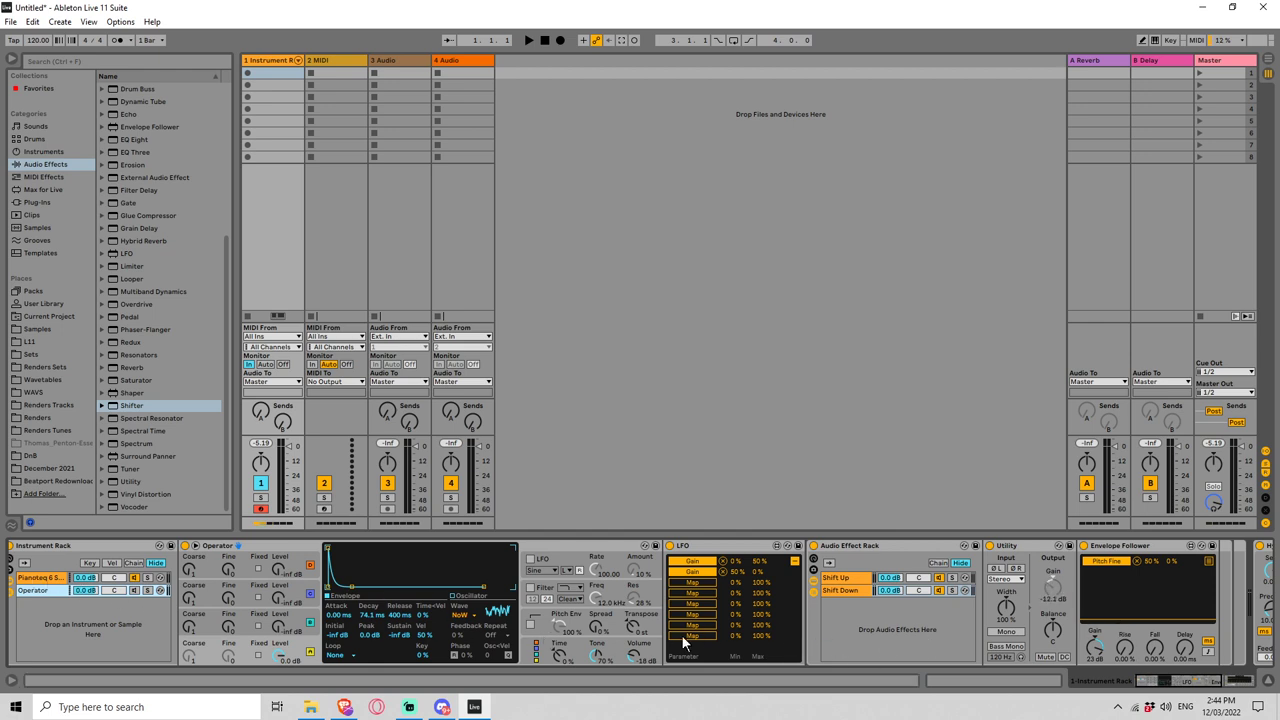
click(795, 561)
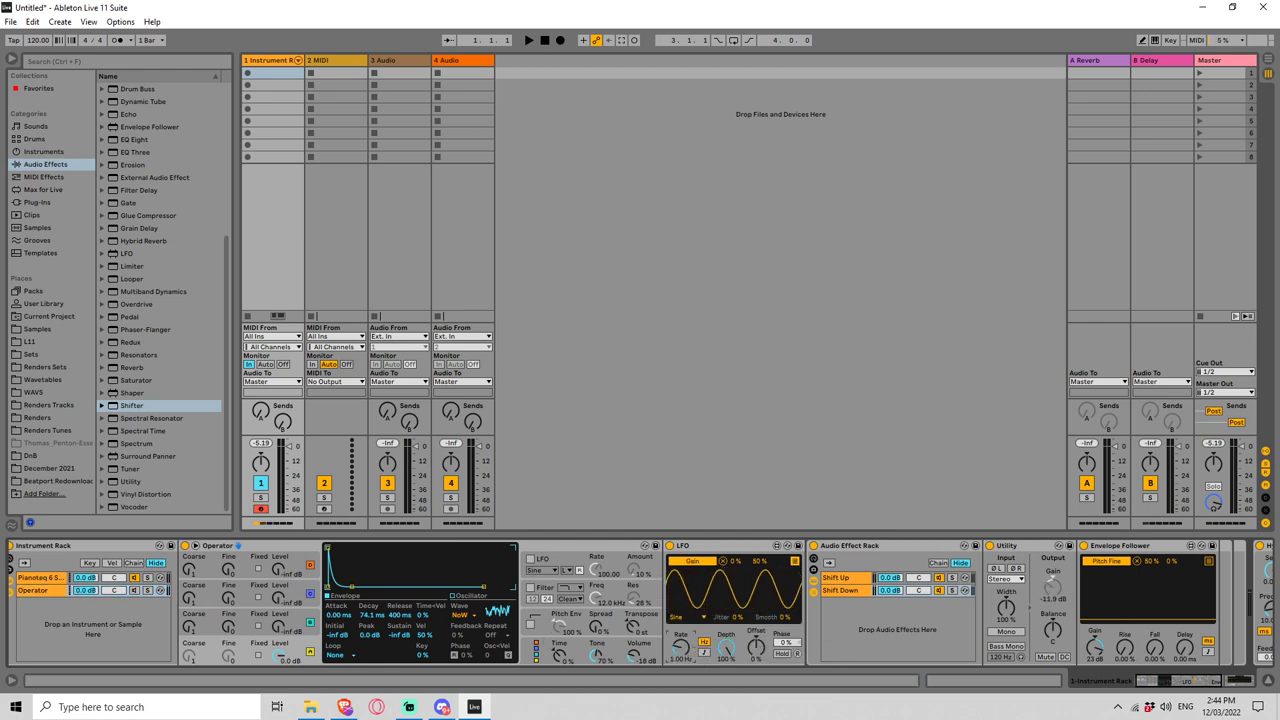
drag(684, 645, 684, 680)
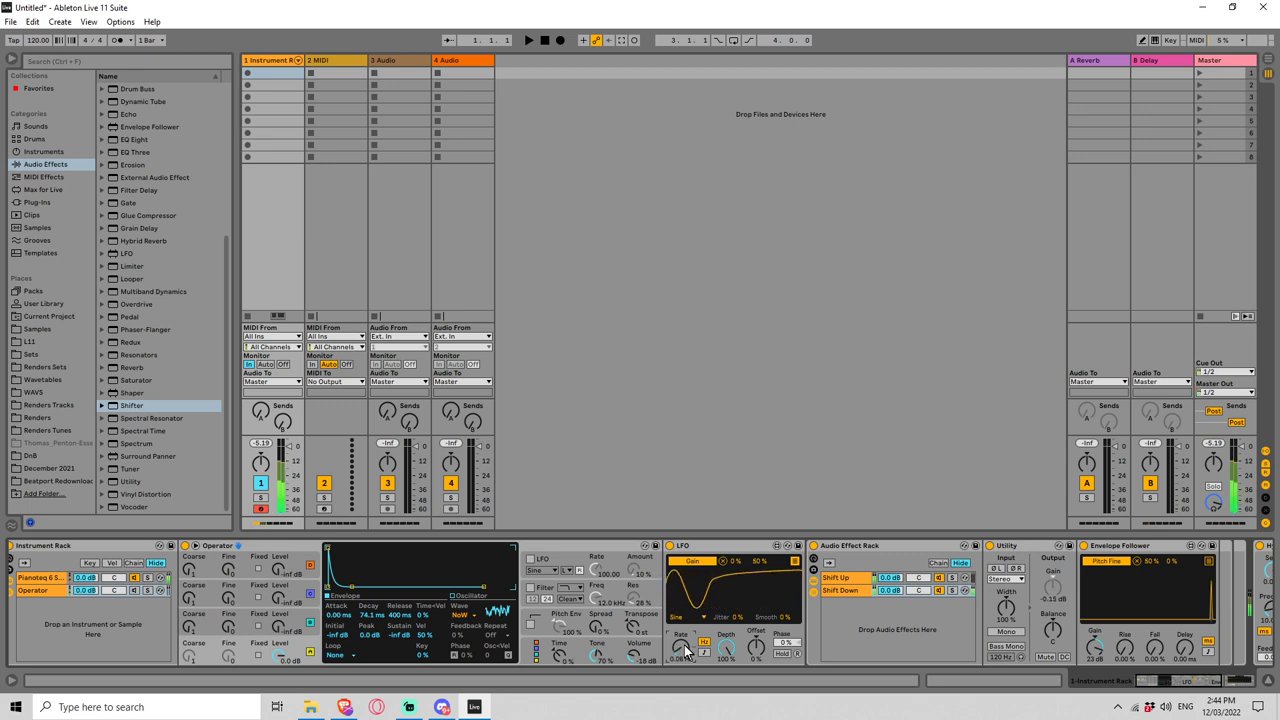
click(60, 579)
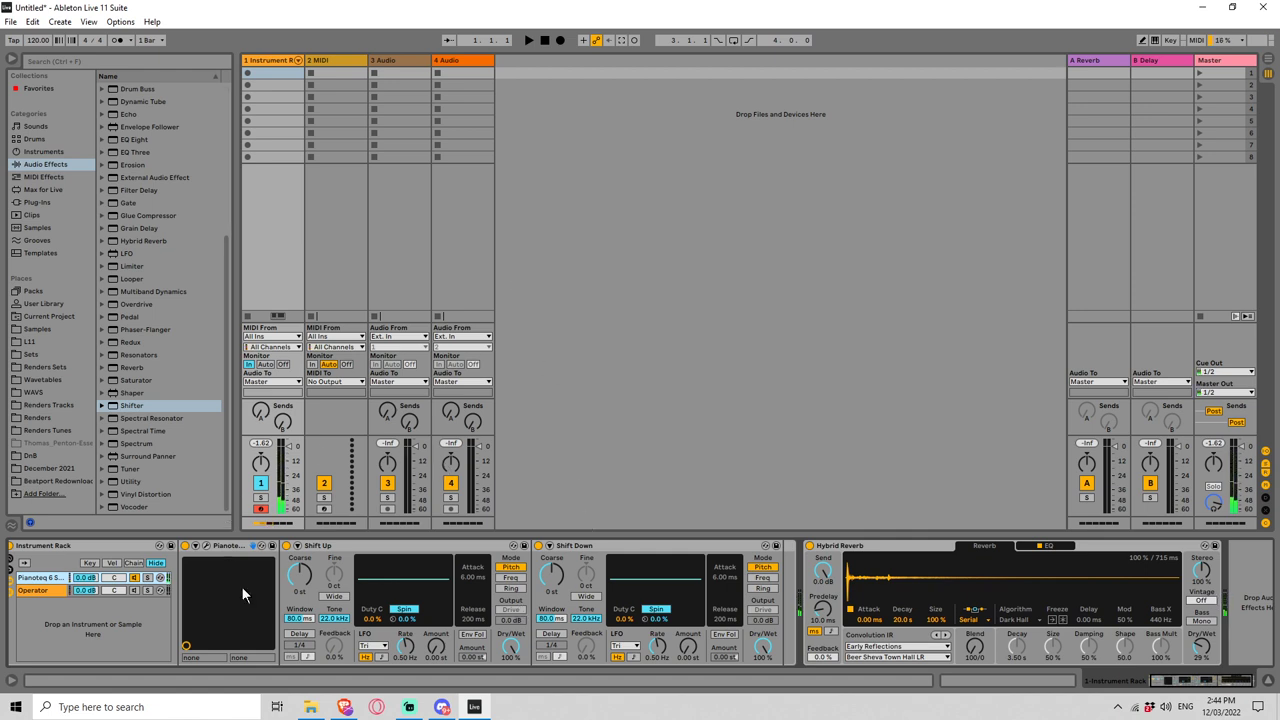
Step: Lengthen the decay of Operator's noise envelope to 2.72 s and check the Shifters in the Pianoteq chain
click(39, 591)
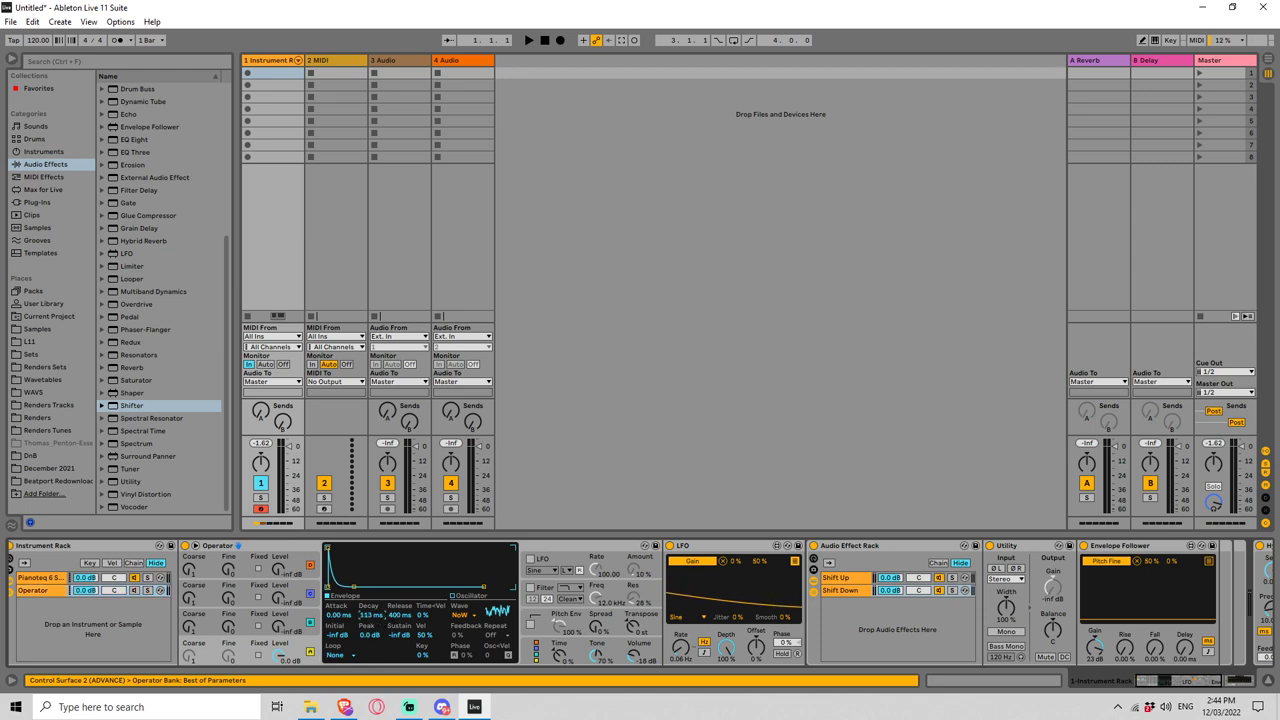
drag(362, 615, 362, 560)
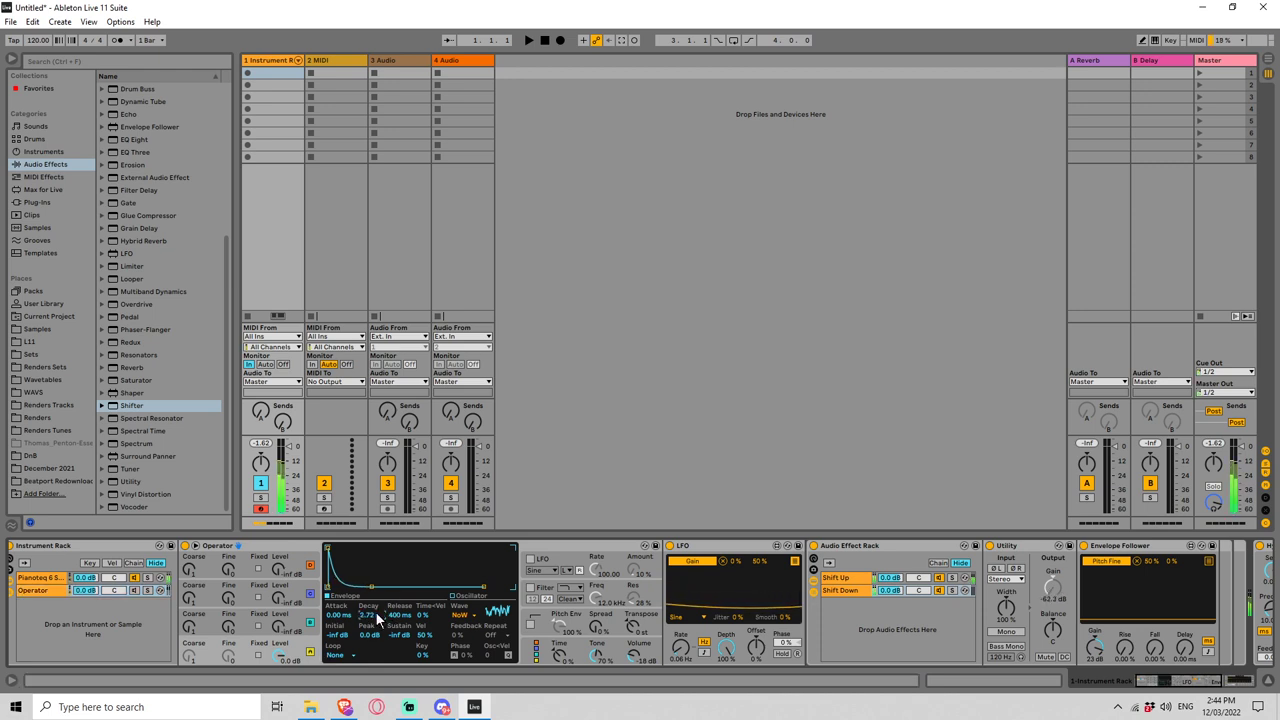
click(60, 579)
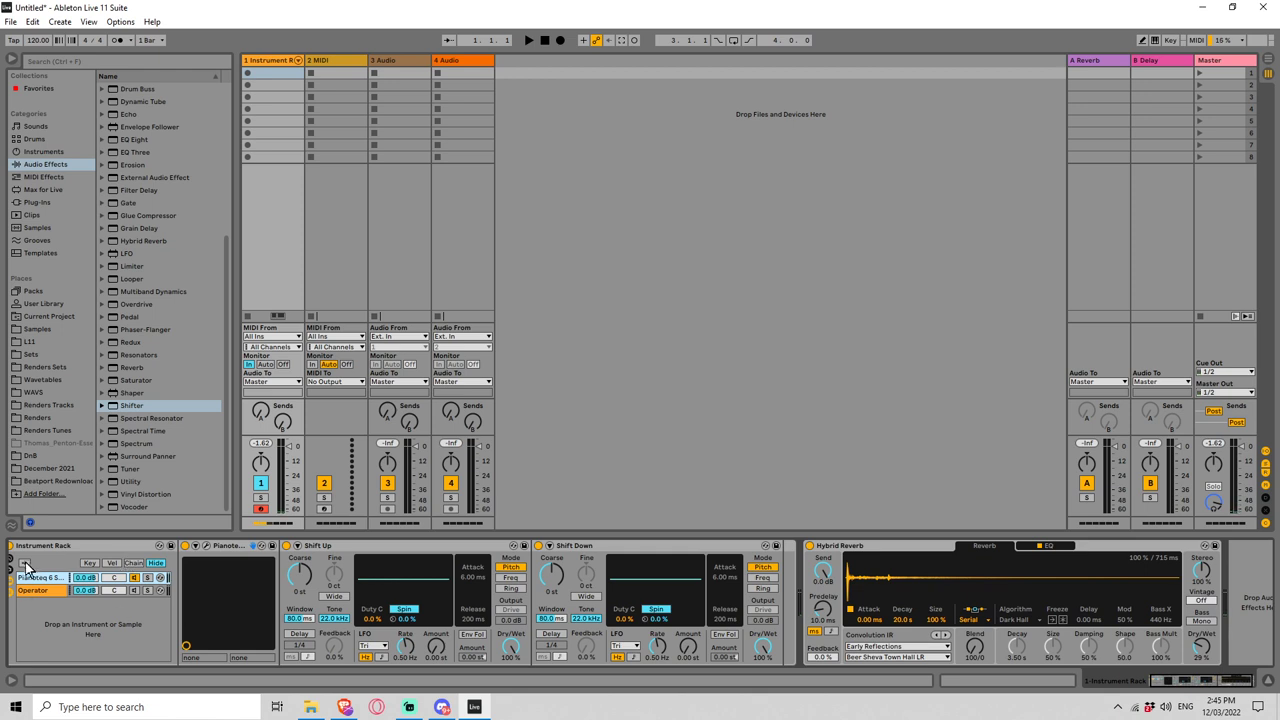
Step: Switch the Operator chain's LFO waveform to Random and set its rate to 0.92 Hz
click(41, 595)
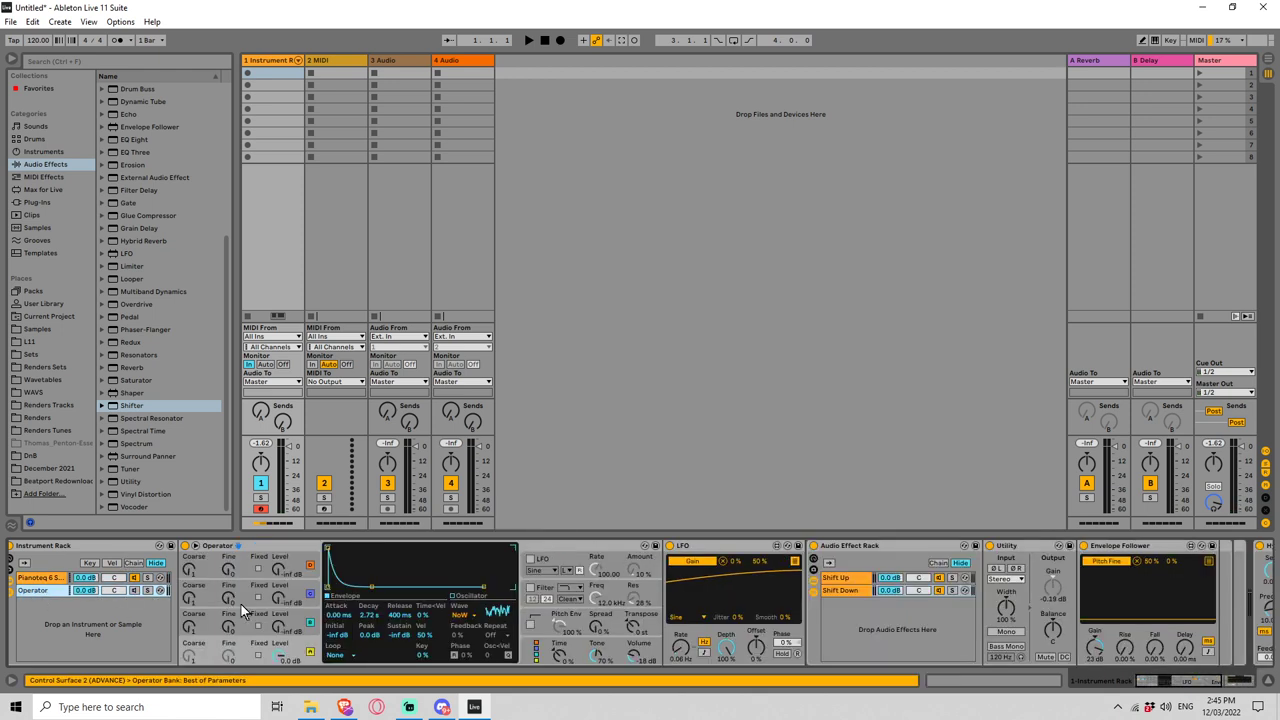
click(672, 617)
click(688, 681)
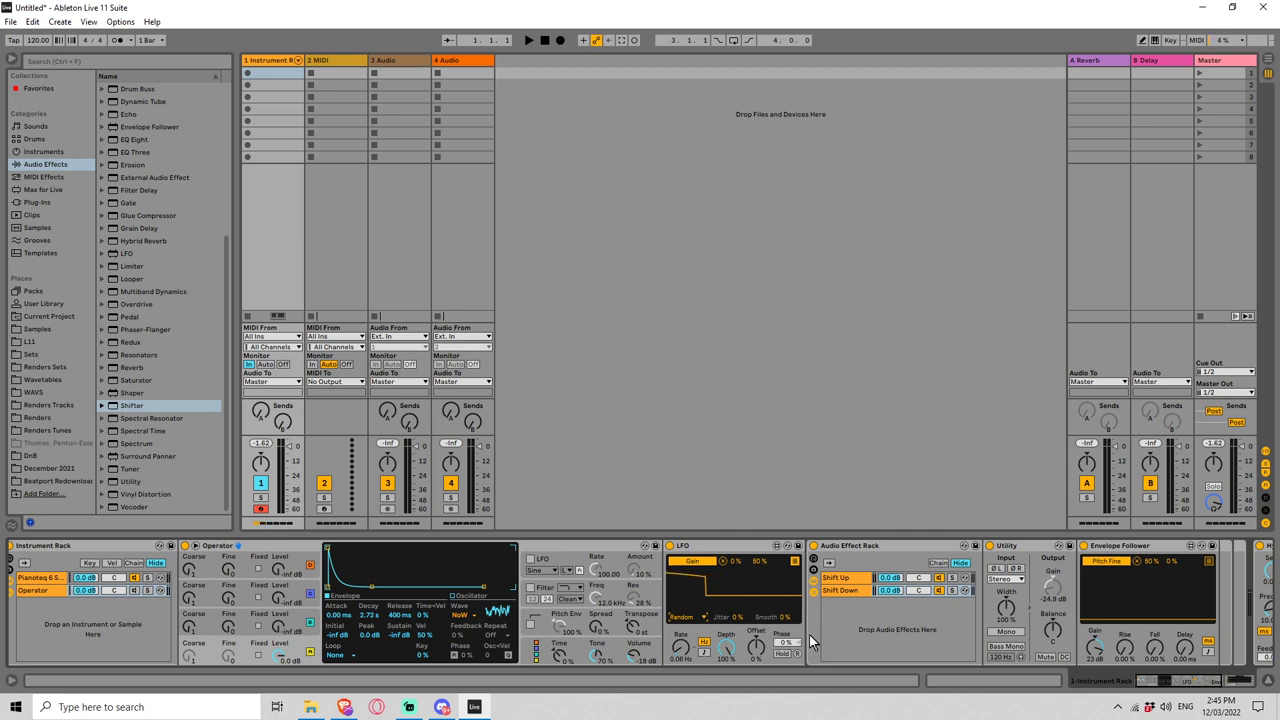
drag(680, 652, 680, 648)
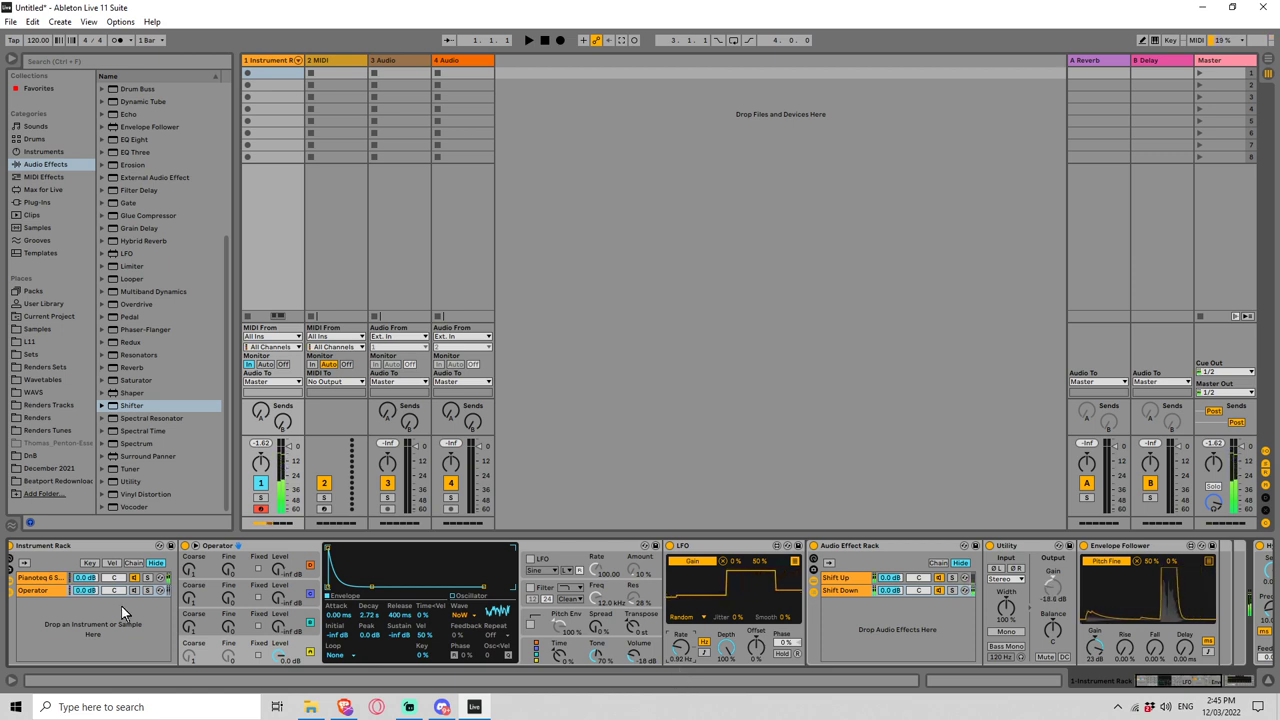
Step: Reshape Operator's noise envelope to an attack of 556 ms and a peak of -10 dB
click(43, 594)
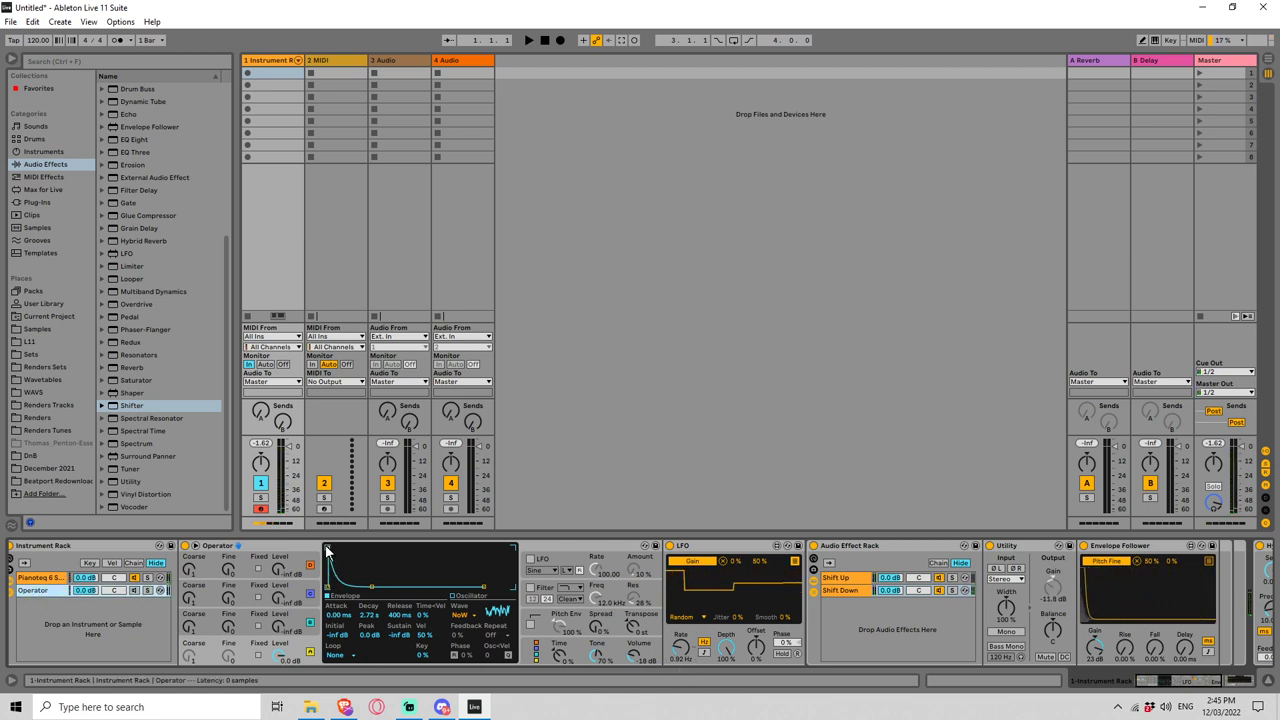
drag(330, 549, 370, 561)
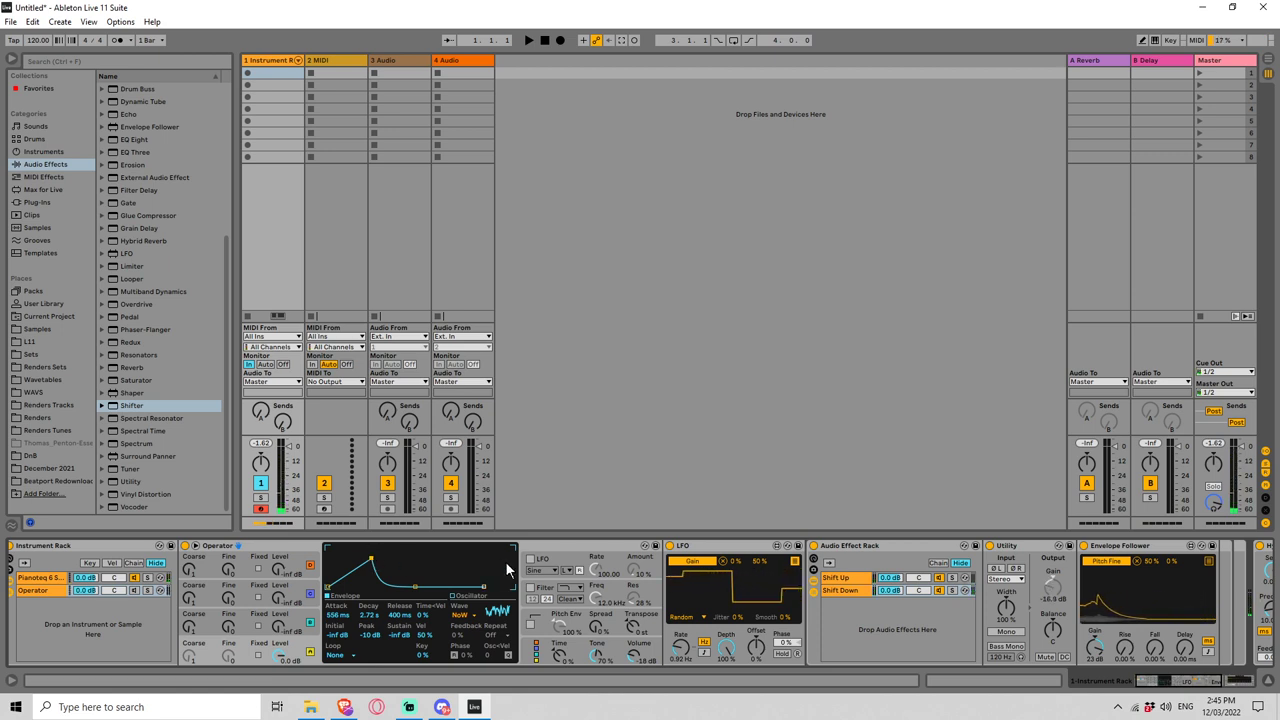
scroll(480, 550, up, 1)
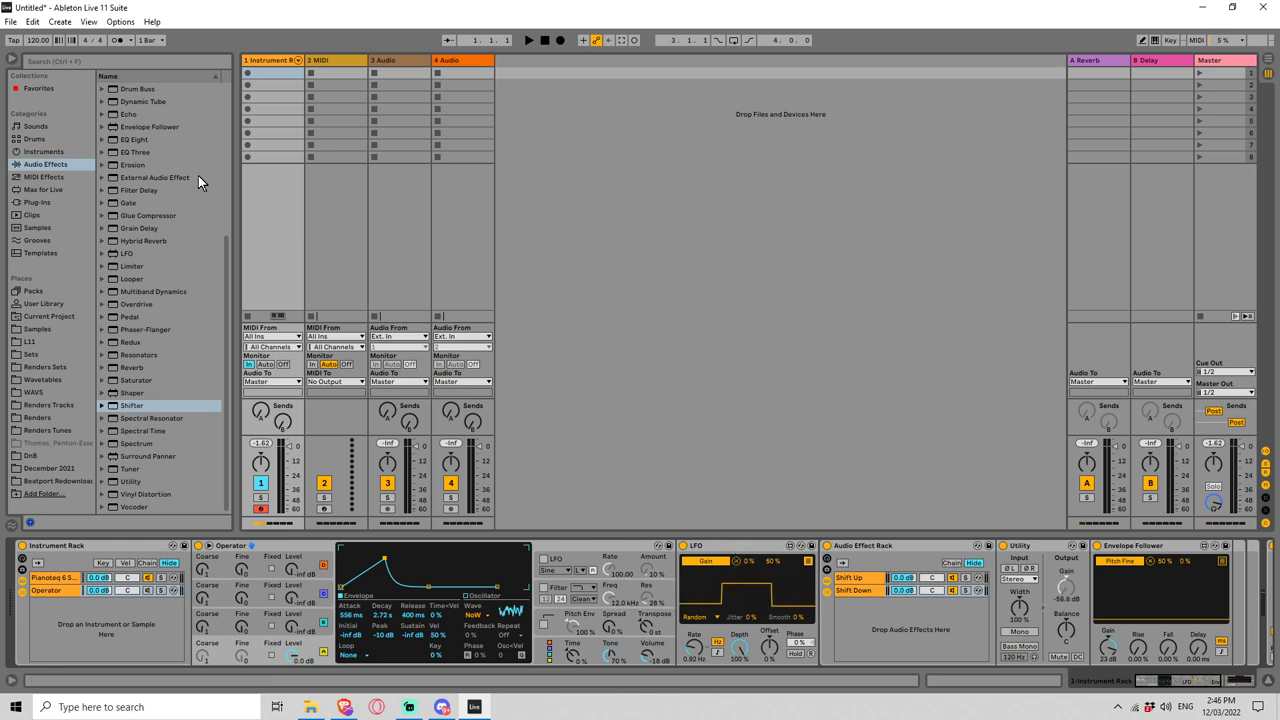
Step: Group Pianoteq into its own nested Instrument Rack and show that rack's chain list and devices
click(62, 580)
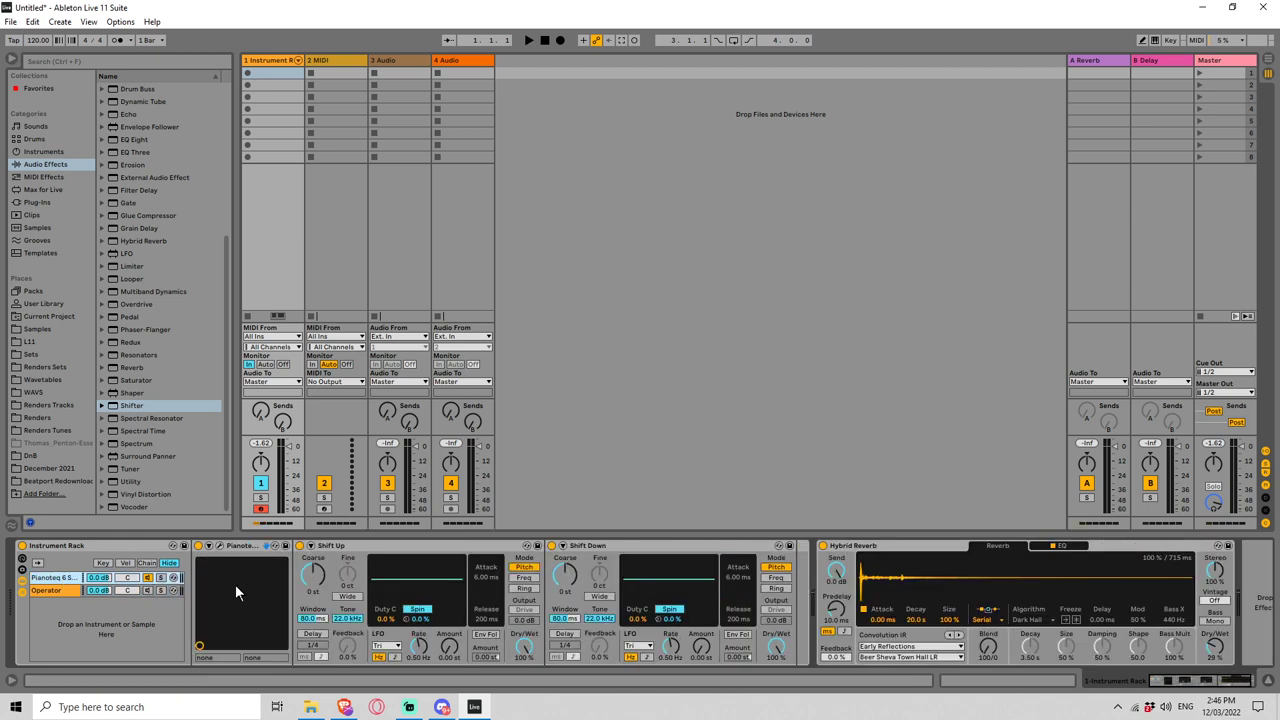
right_click(238, 547)
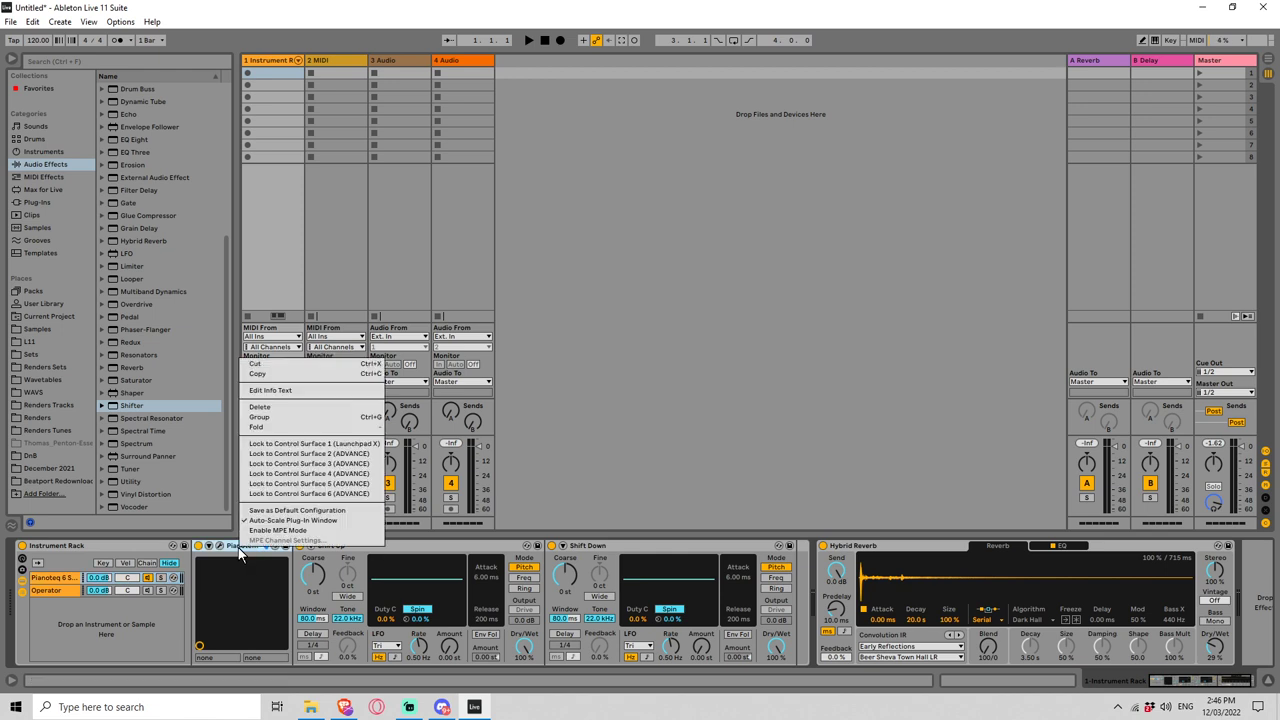
click(274, 418)
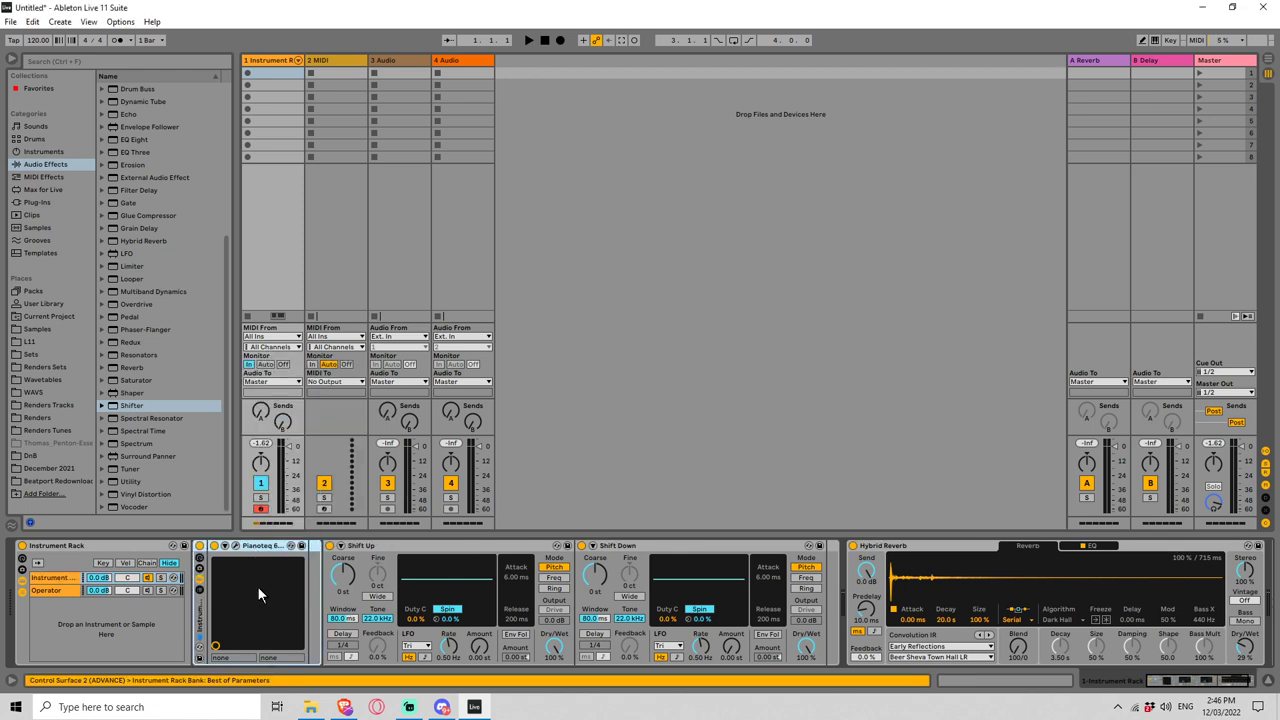
click(200, 591)
click(326, 577)
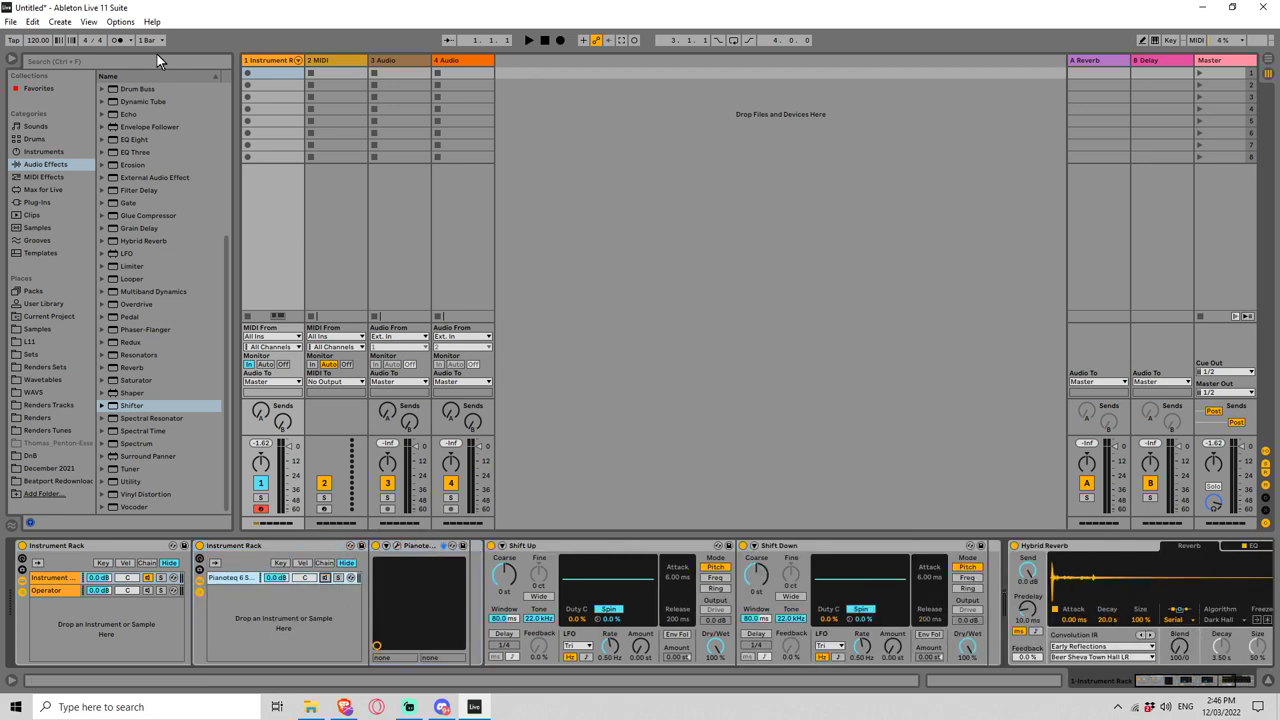
Step: Add an Operator as a second chain in the nested Instrument Rack and set its oscillator waveform to SwD
click(70, 151)
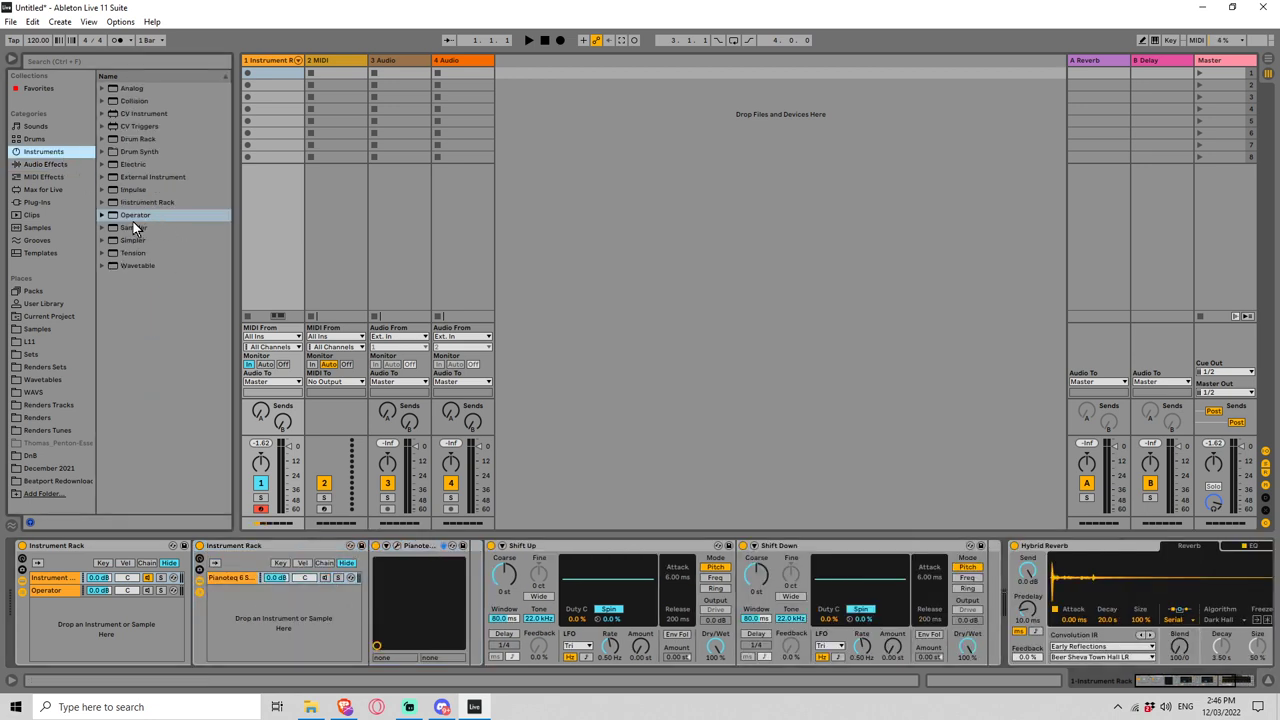
drag(135, 217, 335, 591)
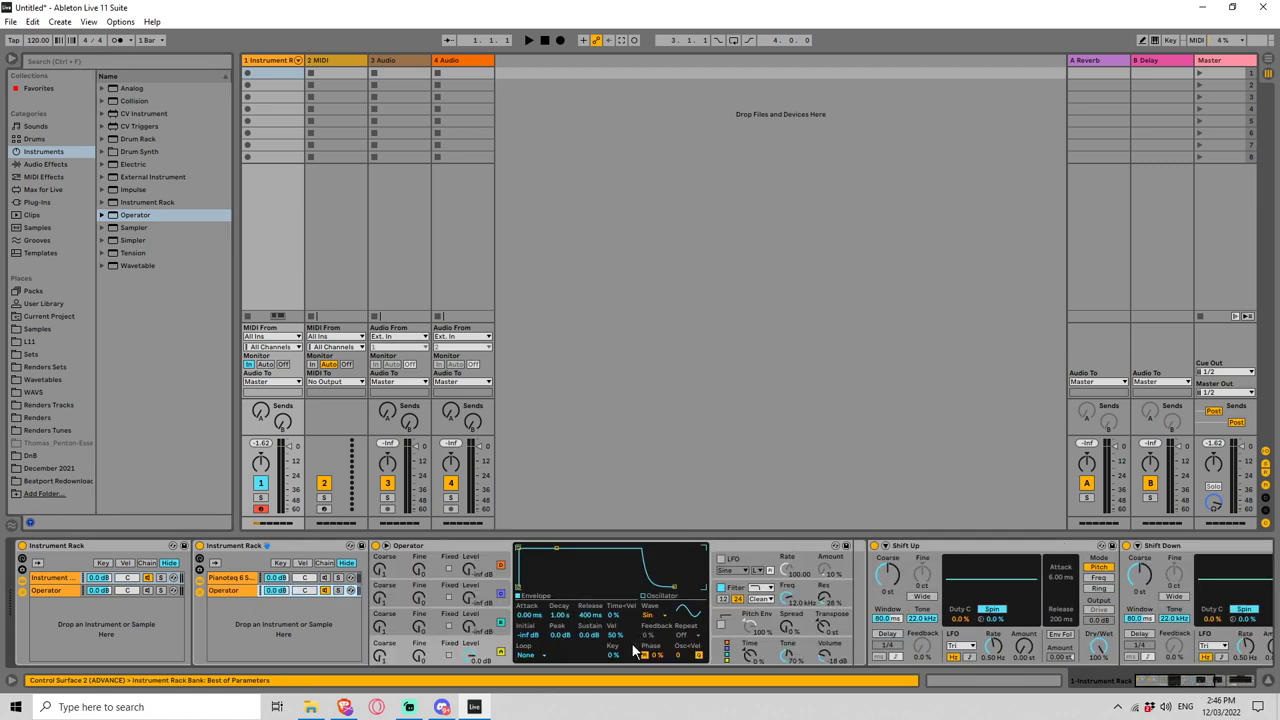
click(652, 615)
click(665, 490)
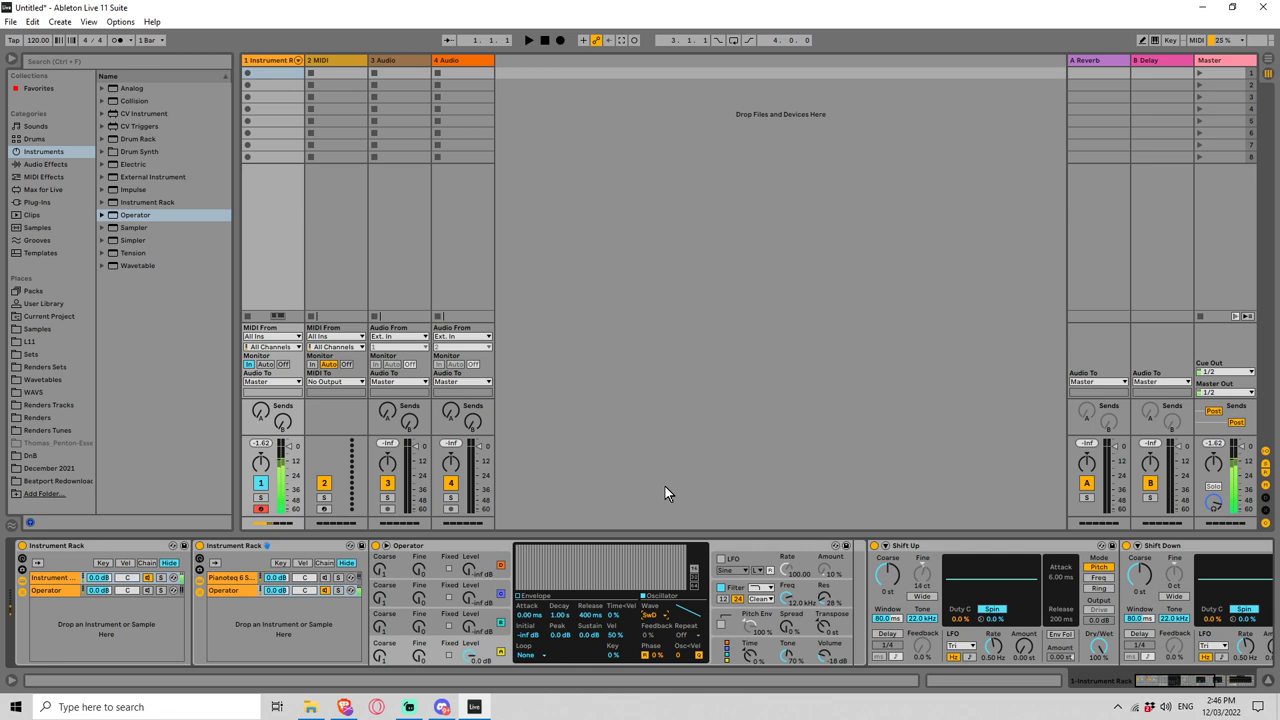
Step: Change Hybrid Reverb's convolution impulse response to Comb Space 2 and set its Dry/Wet to 48 %
click(1200, 689)
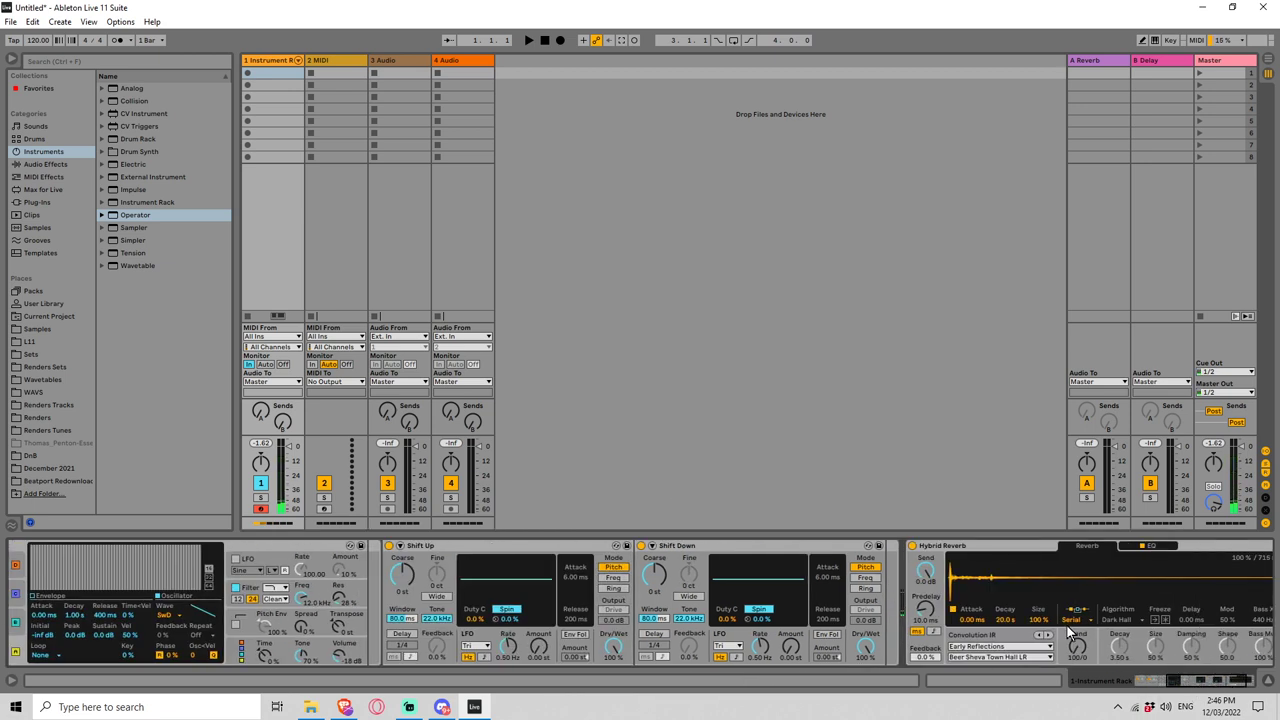
click(1048, 635)
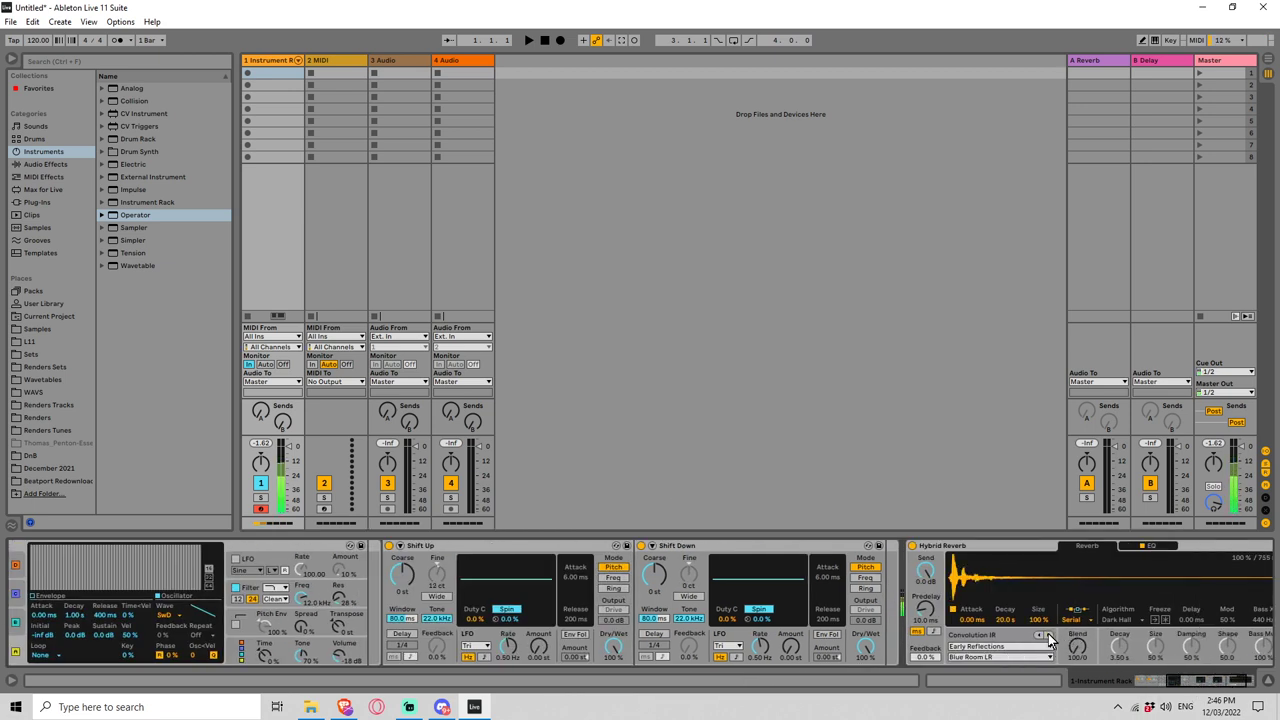
click(1048, 634)
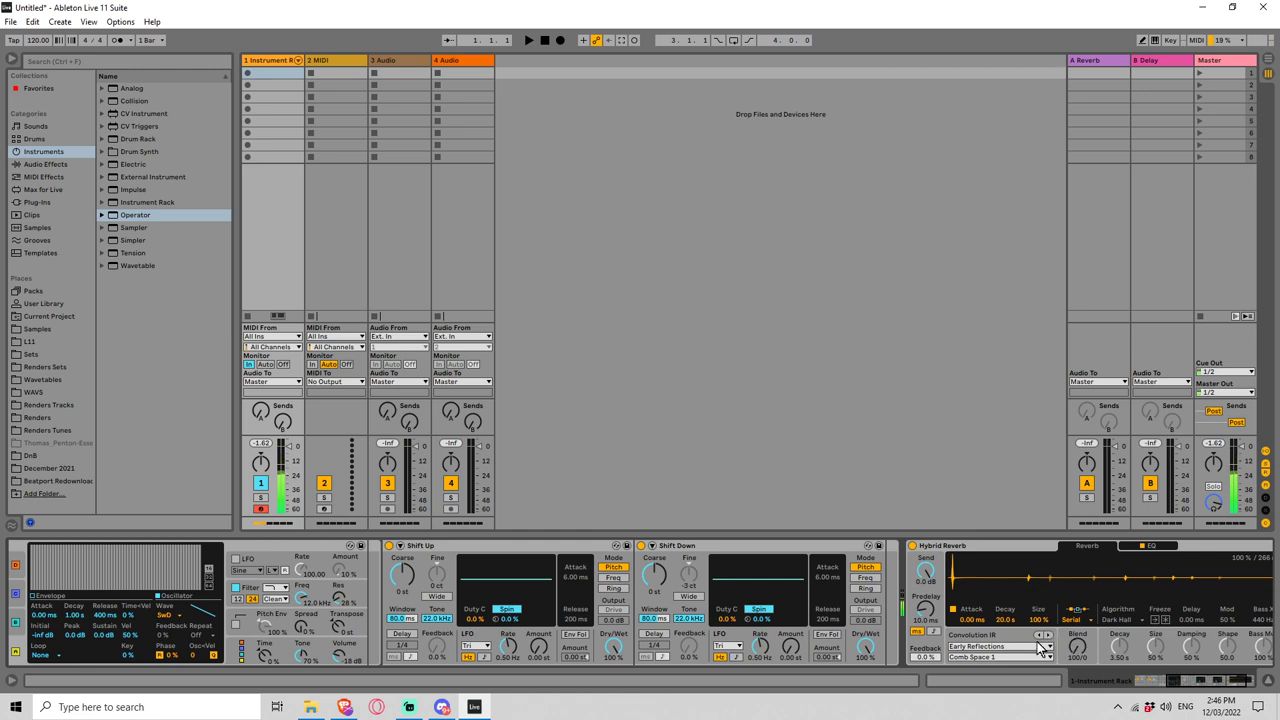
click(1048, 635)
click(1205, 689)
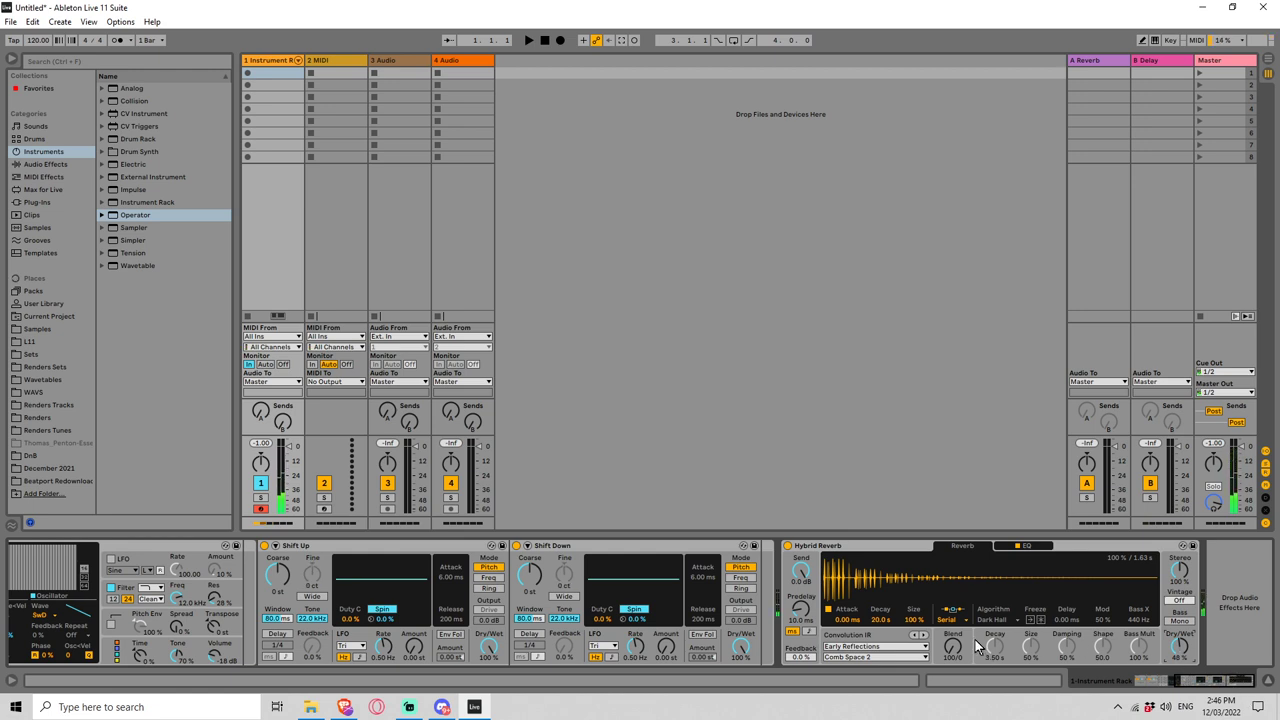
Step: Change Hybrid Reverb's convolution impulse response to Berliner Hall LR from the Halls category
click(895, 646)
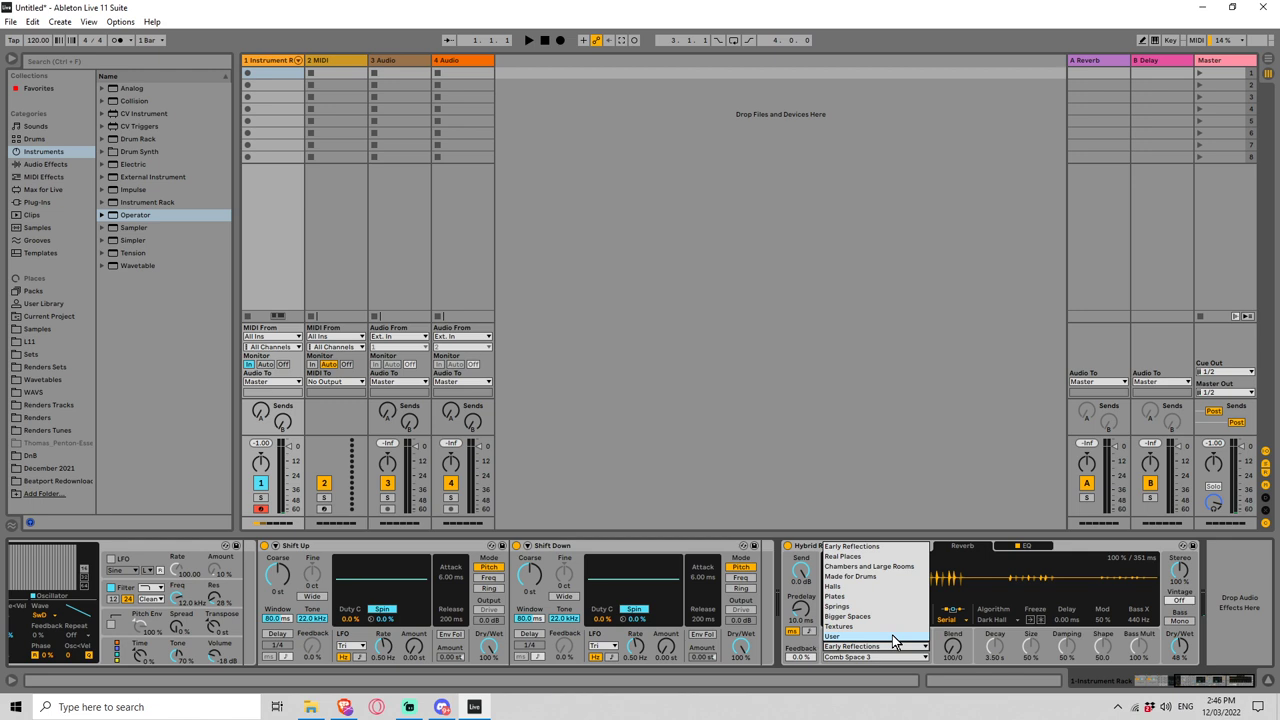
click(834, 586)
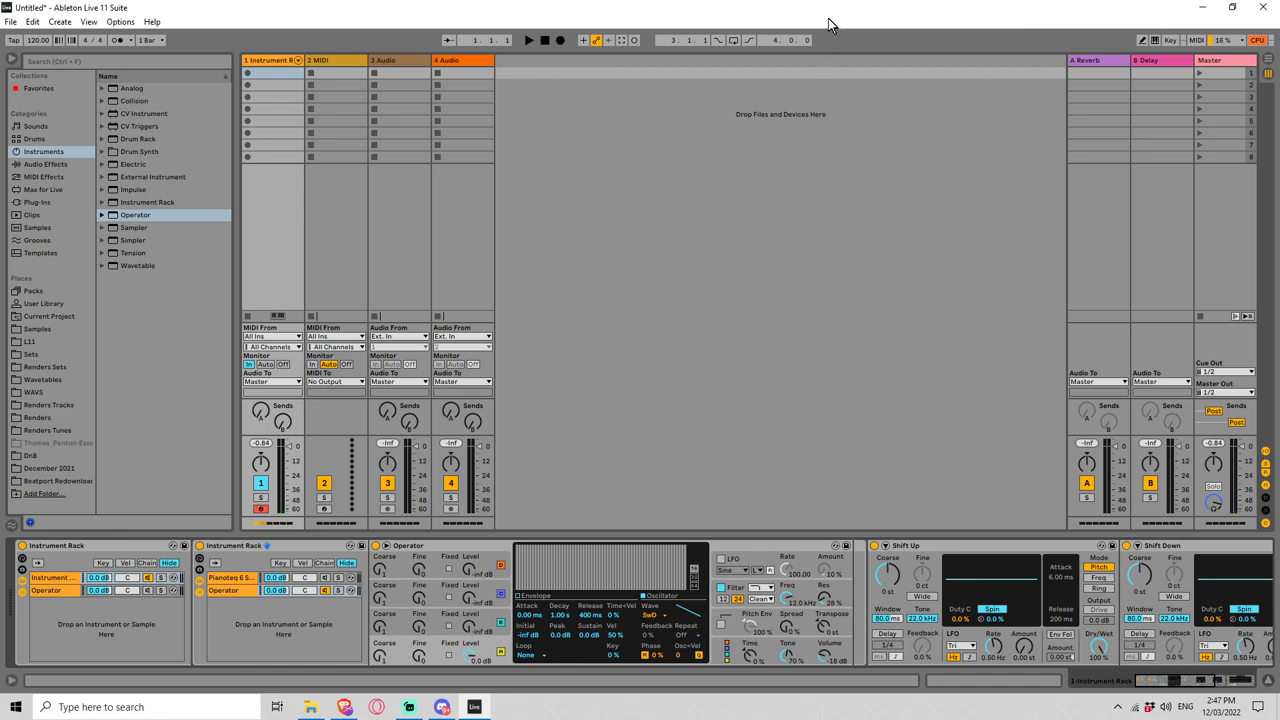
click(316, 61)
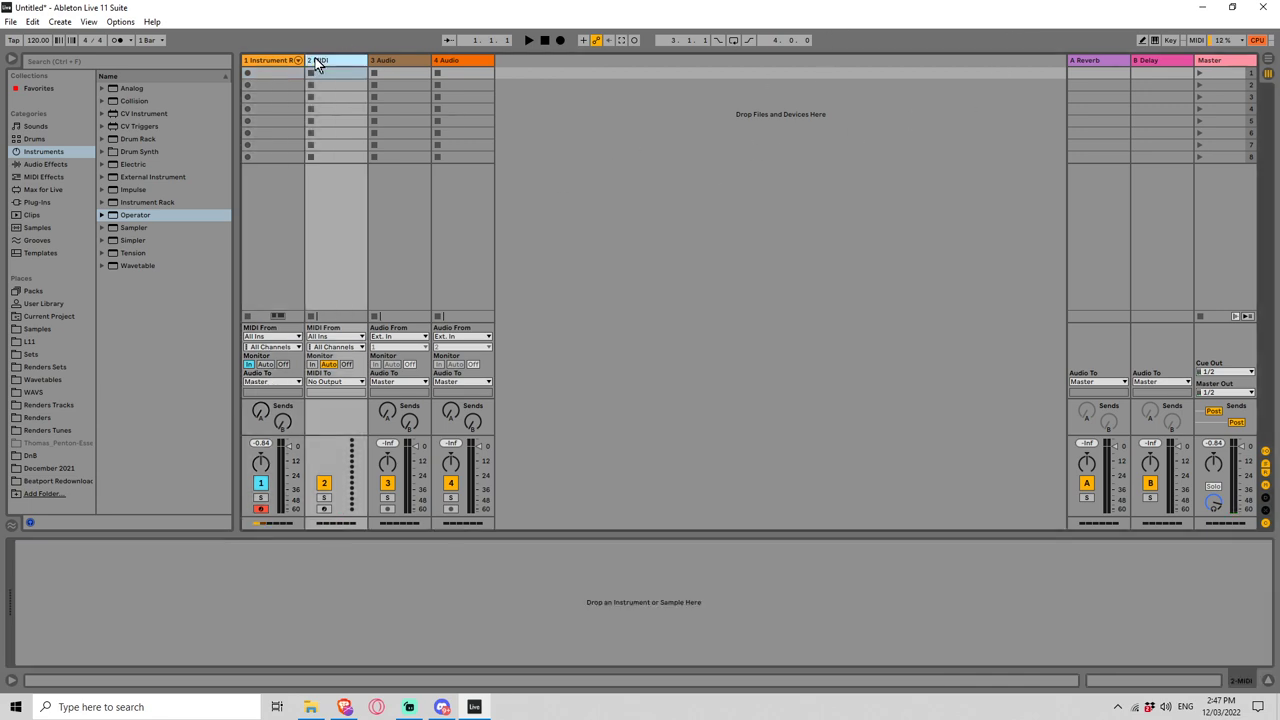
click(270, 61)
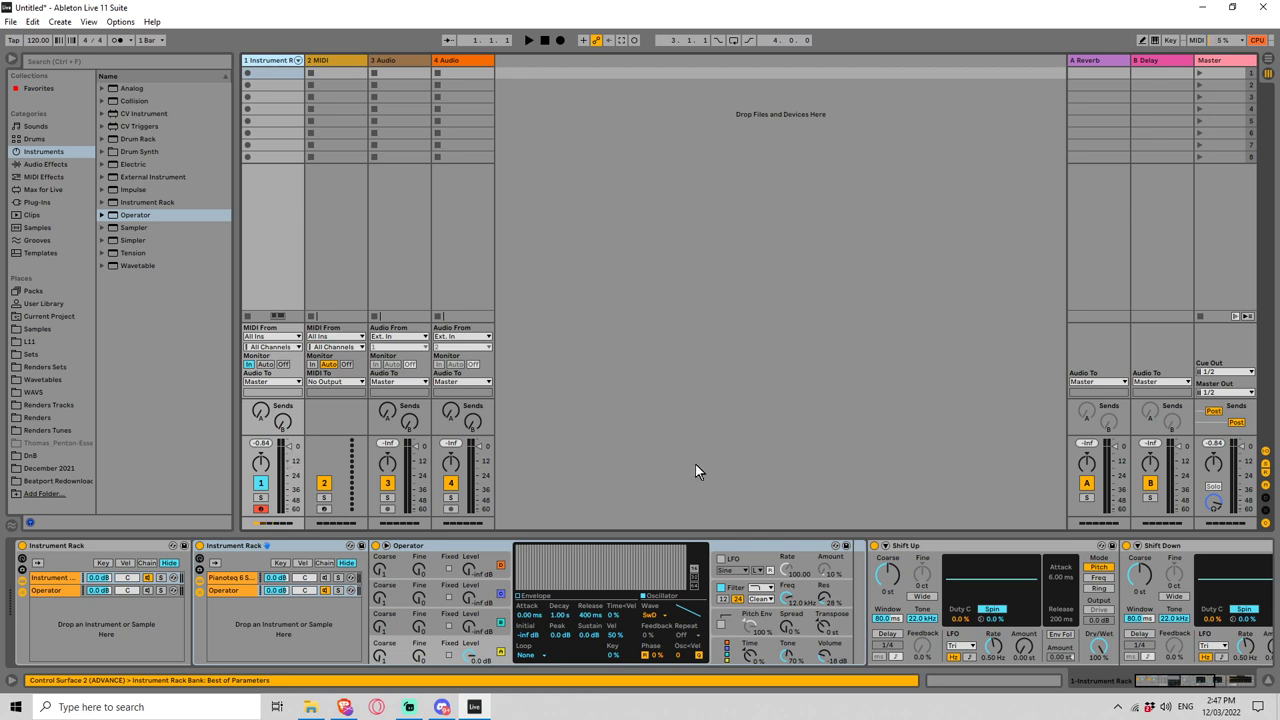
scroll(944, 618, down, 4)
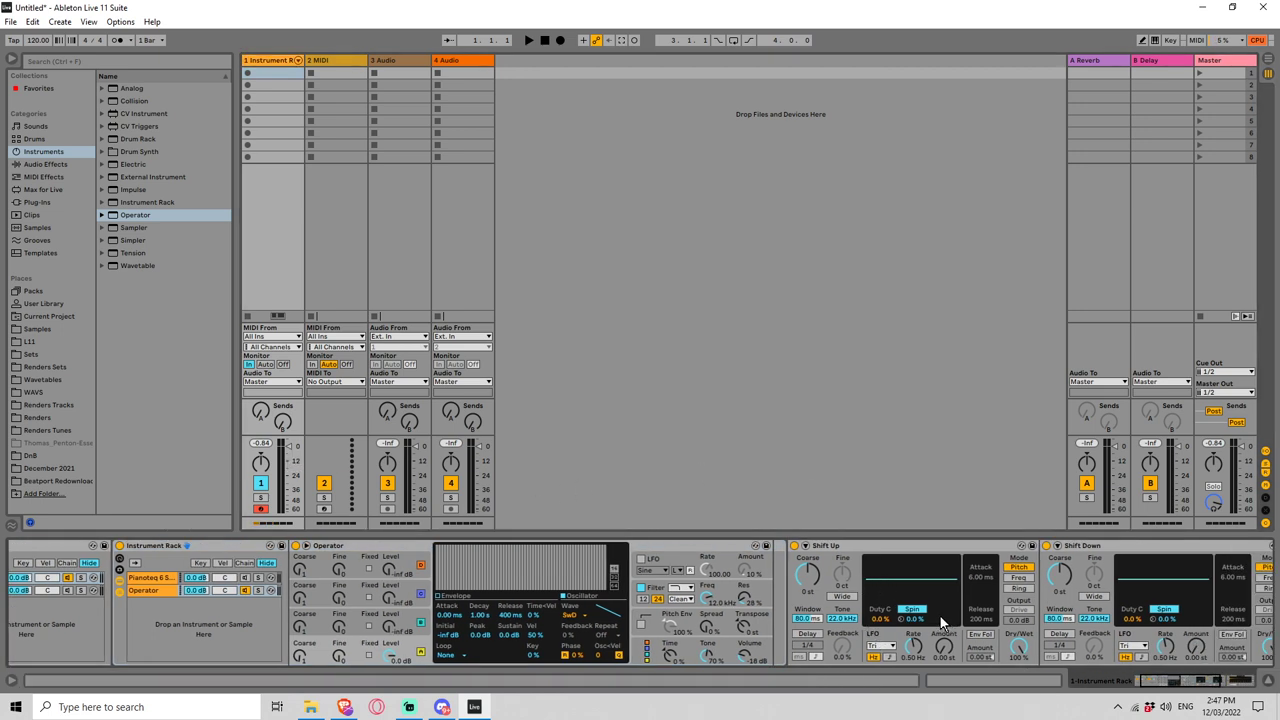
scroll(957, 585, down, 1)
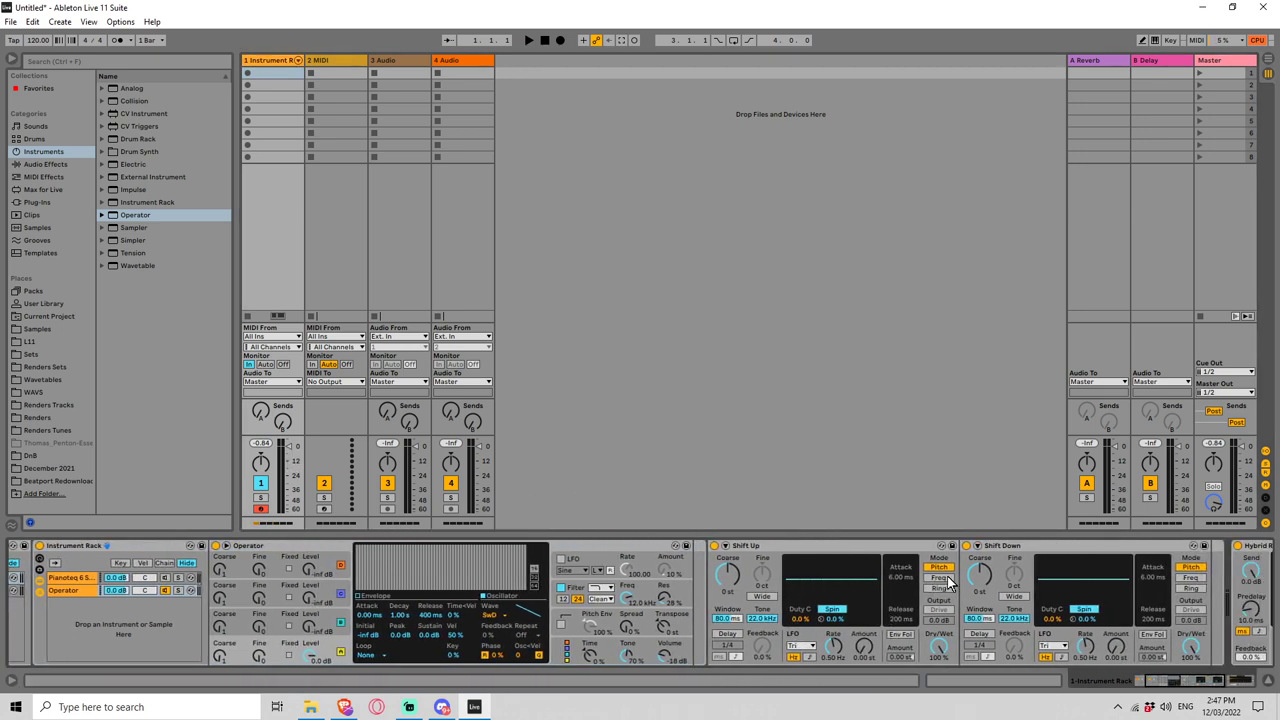
click(829, 547)
key(ctrl+g)
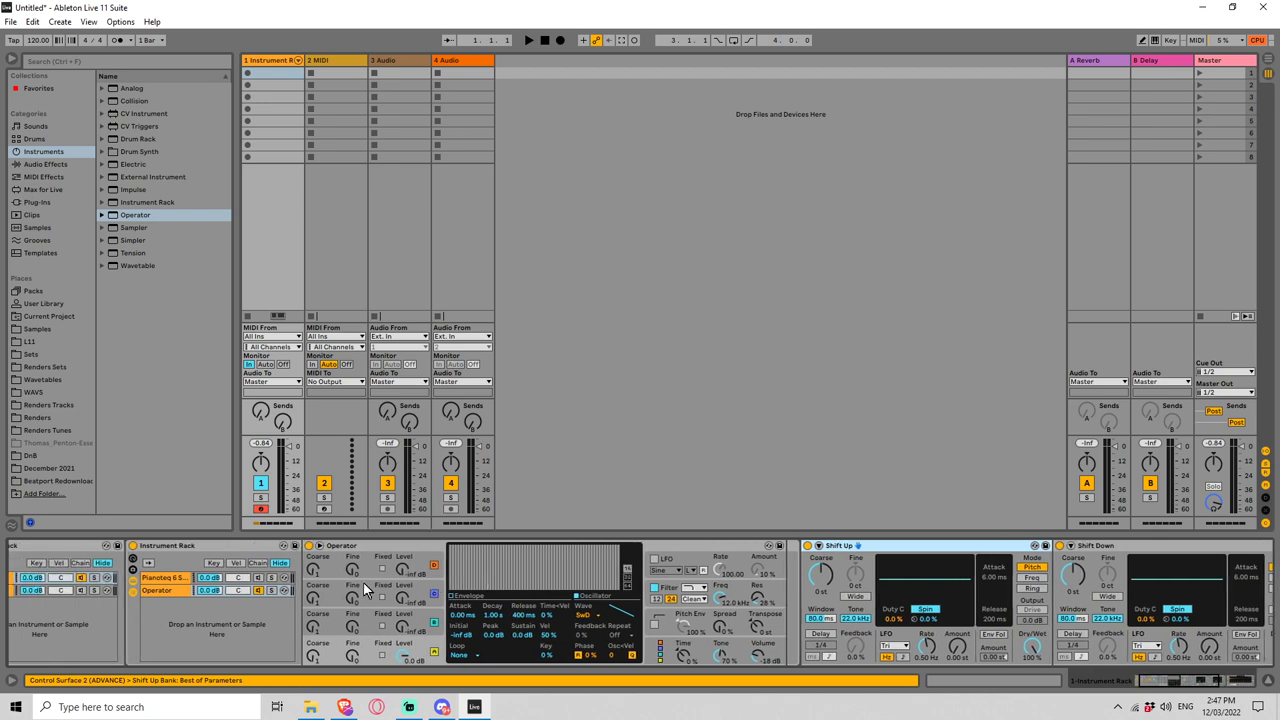
Step: Remove the Pitch Fine mappings from the Envelope Followers in the noise Operator's Shift Down and Shift Up chains
click(226, 591)
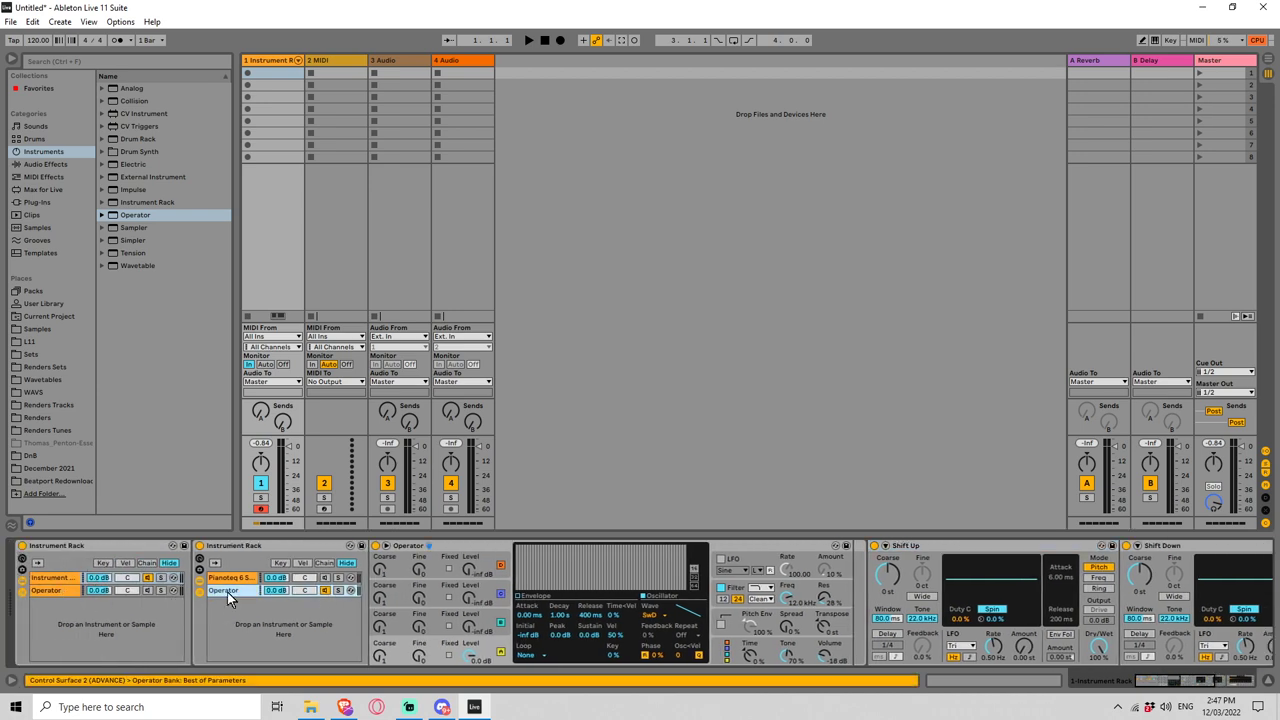
scroll(400, 600, down, 2)
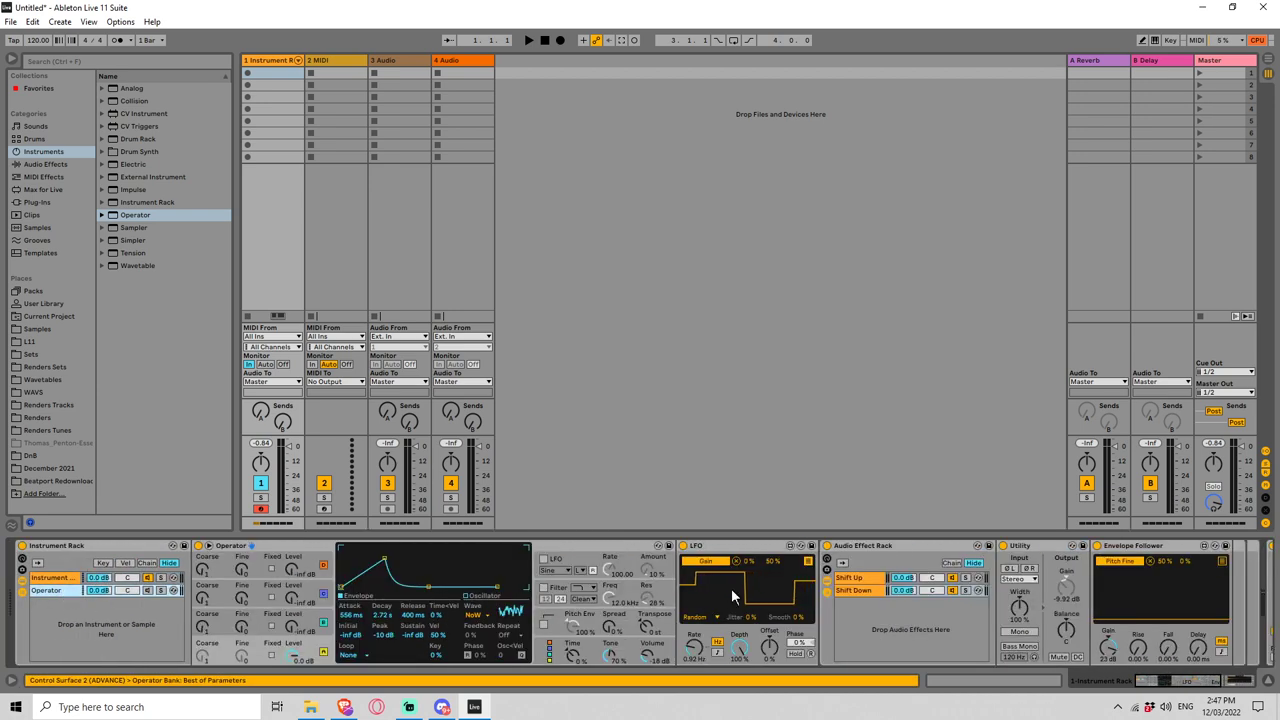
scroll(731, 588, down, 1)
scroll(900, 600, down, 1)
scroll(982, 562, down, 3)
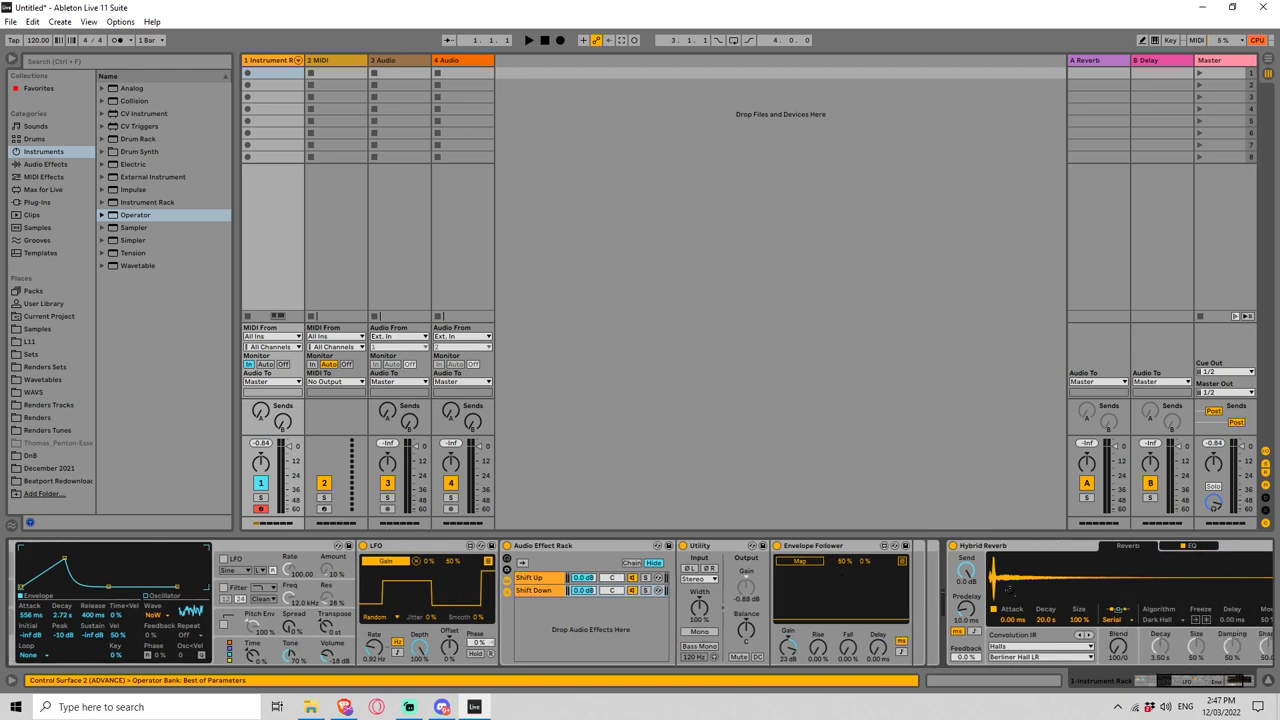
scroll(725, 605, up, 1)
click(715, 590)
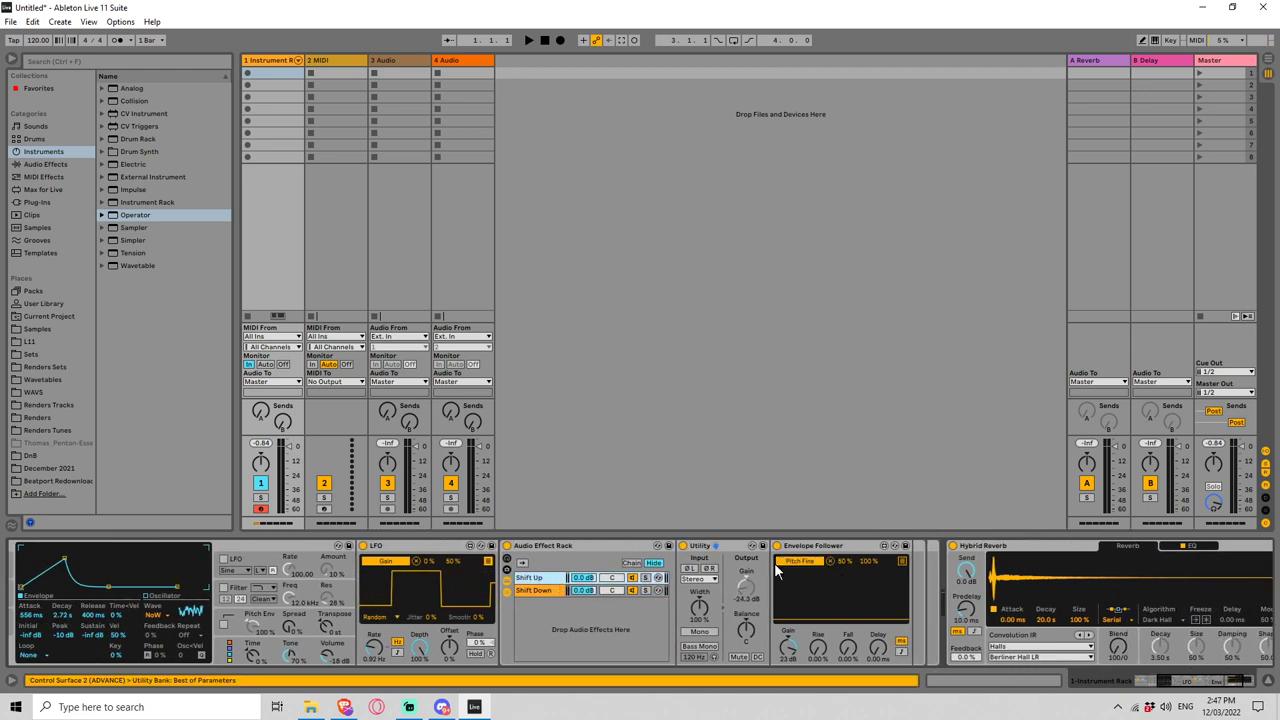
scroll(460, 605, up, 4)
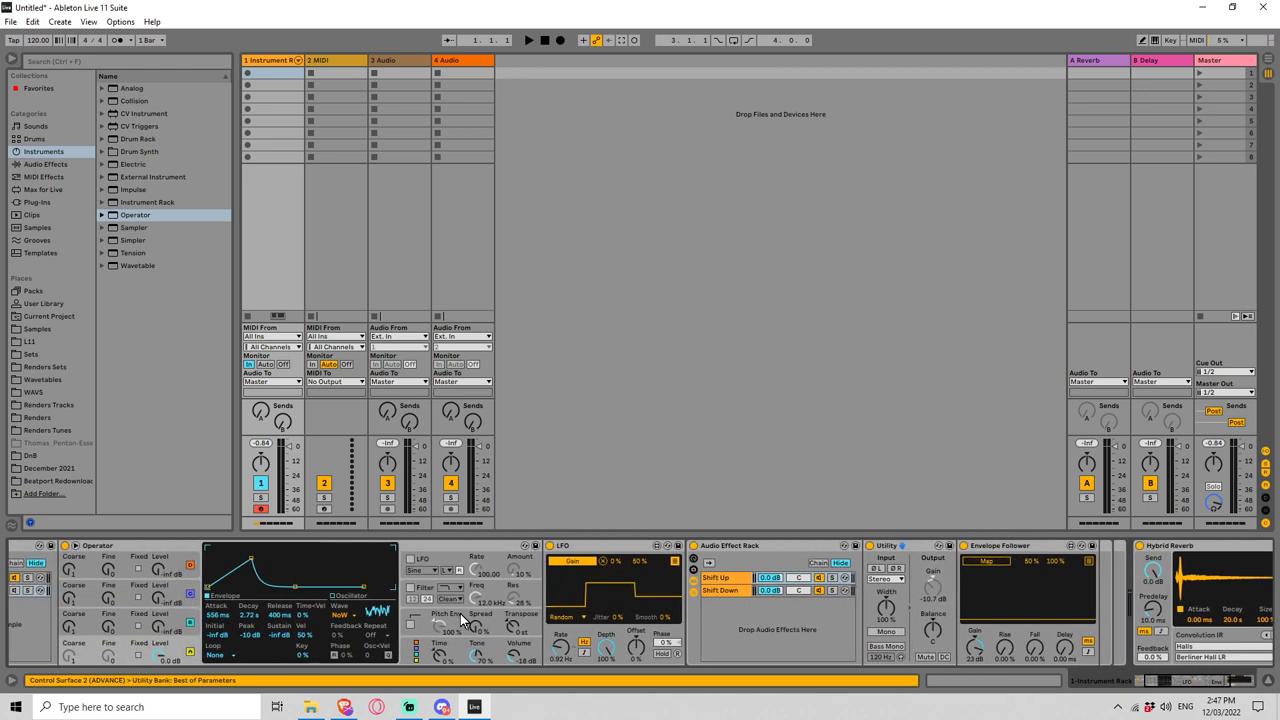
Step: Group the Shift Up and Shift Down devices after the nested Instrument Rack into an Audio Effect Rack
click(49, 581)
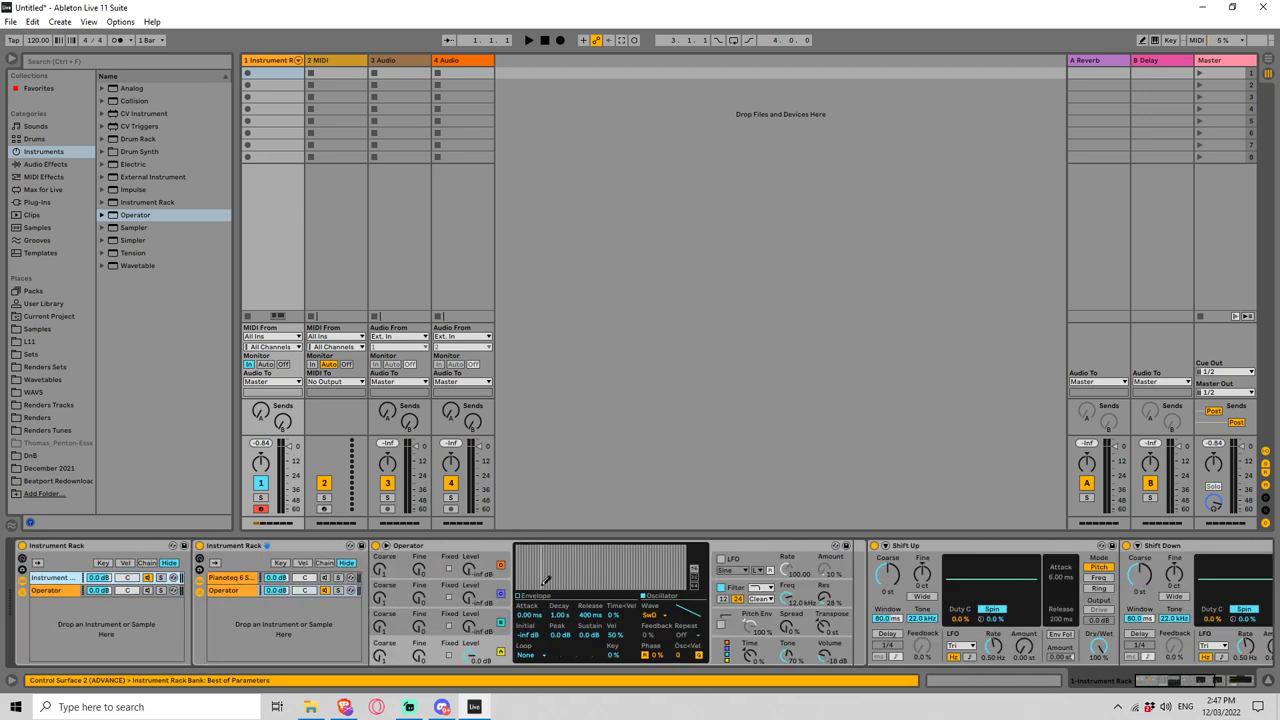
scroll(852, 577, down, 4)
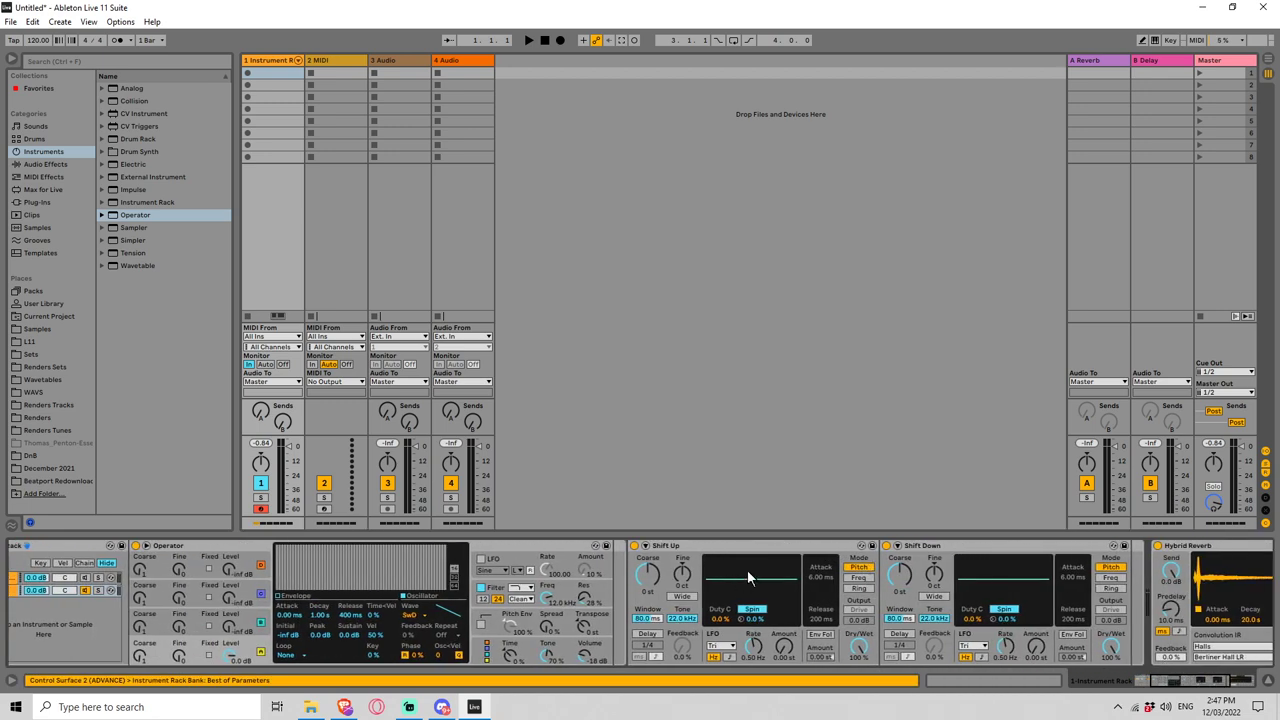
click(757, 545)
shift+click(966, 545)
right_click(963, 545)
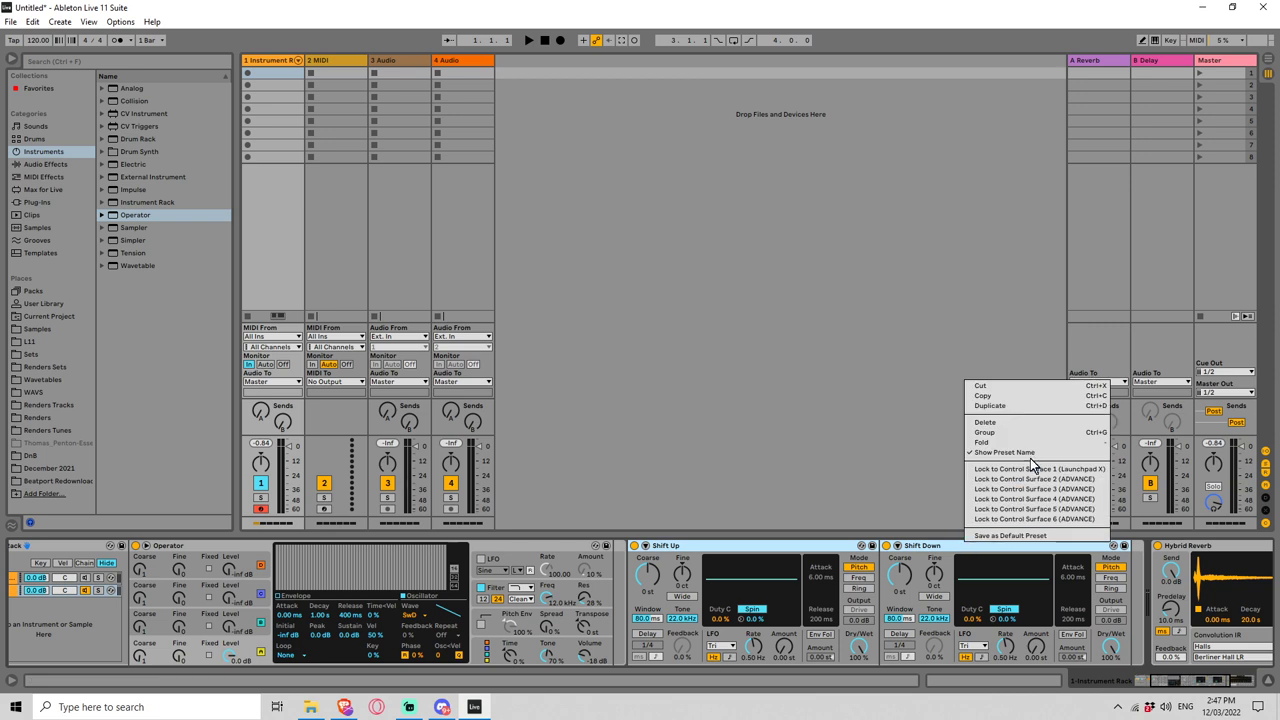
click(1008, 436)
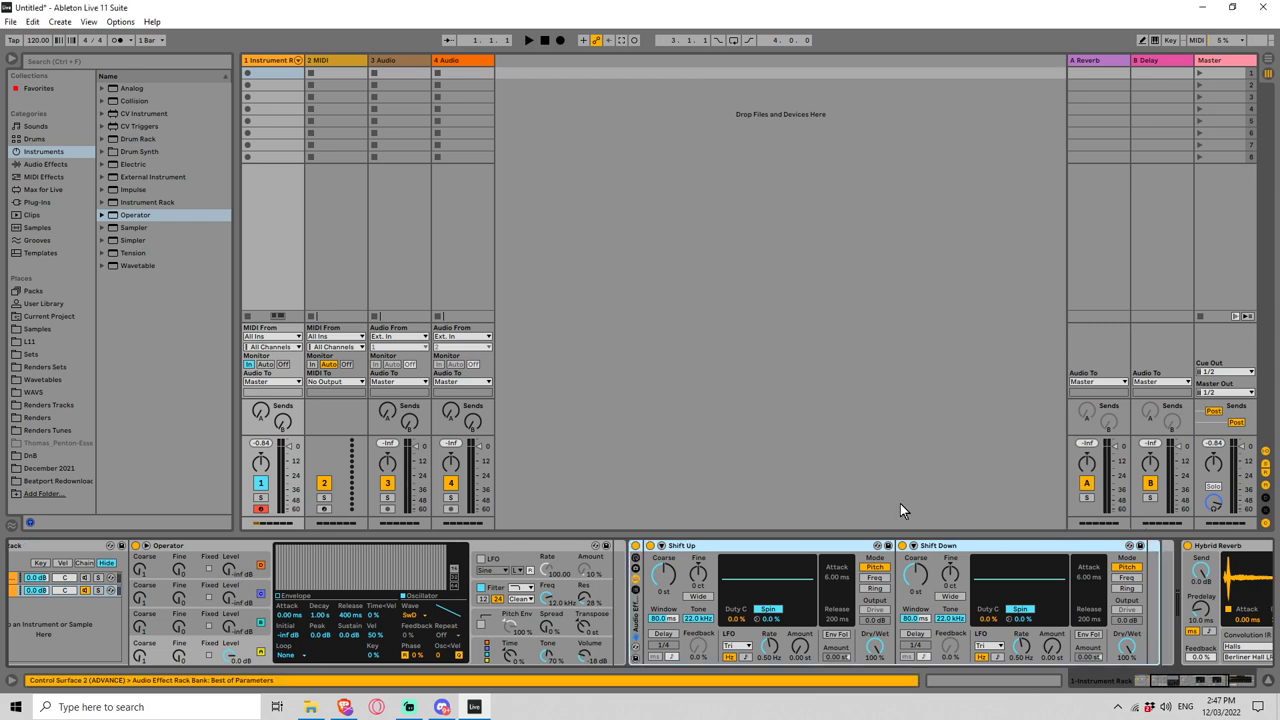
Step: Rename the new Audio Effect Rack as Mod Group and show its chain list and macro controls
click(636, 580)
click(675, 546)
text(Mod)
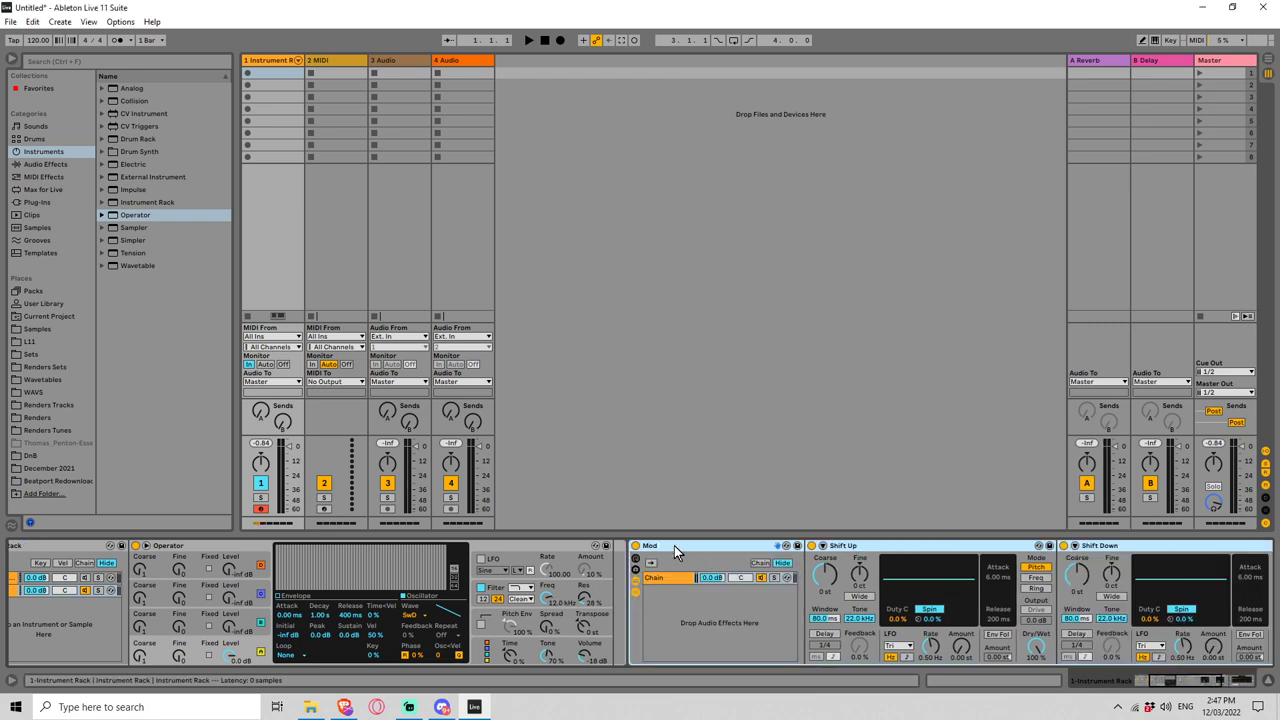
text( Group)
key(Return)
click(636, 560)
Step: Map the Shift Up chain's Envelope Follower to Macro 1 of Mod Group and the Shift Down chain's Envelope Follower to Macro 2
scroll(271, 575, left, 5)
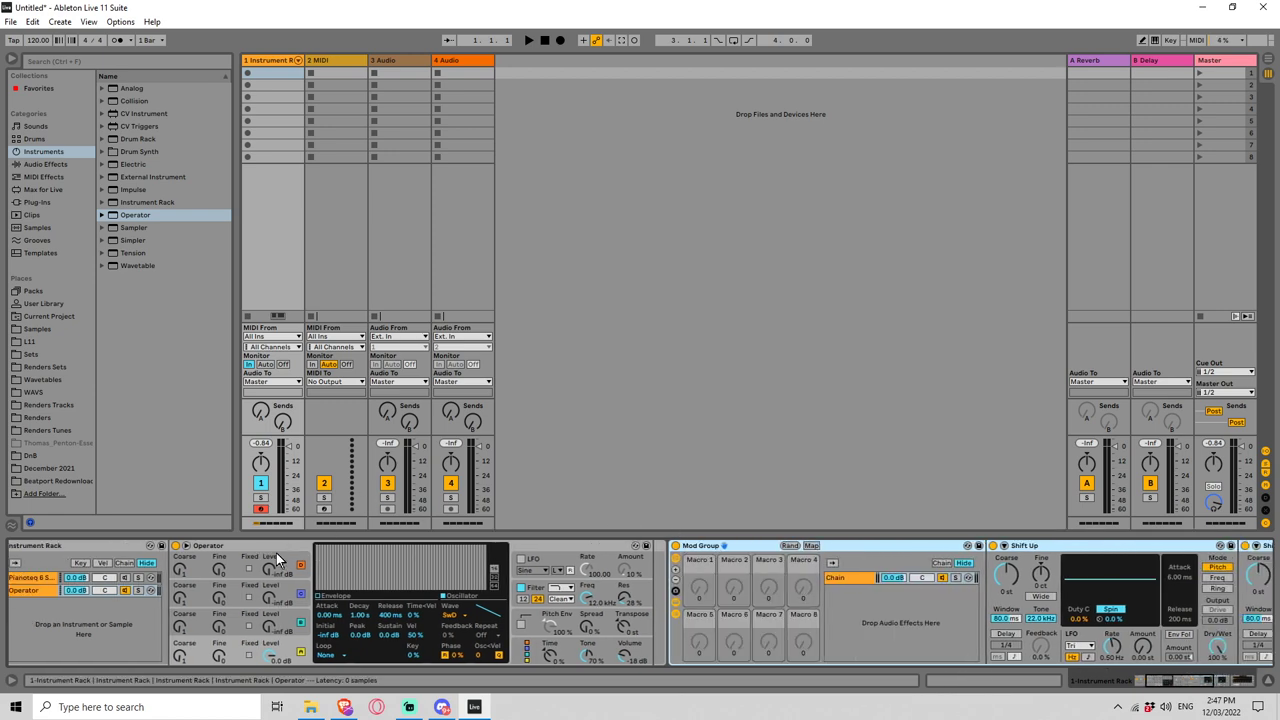
scroll(271, 575, left, 3)
click(49, 593)
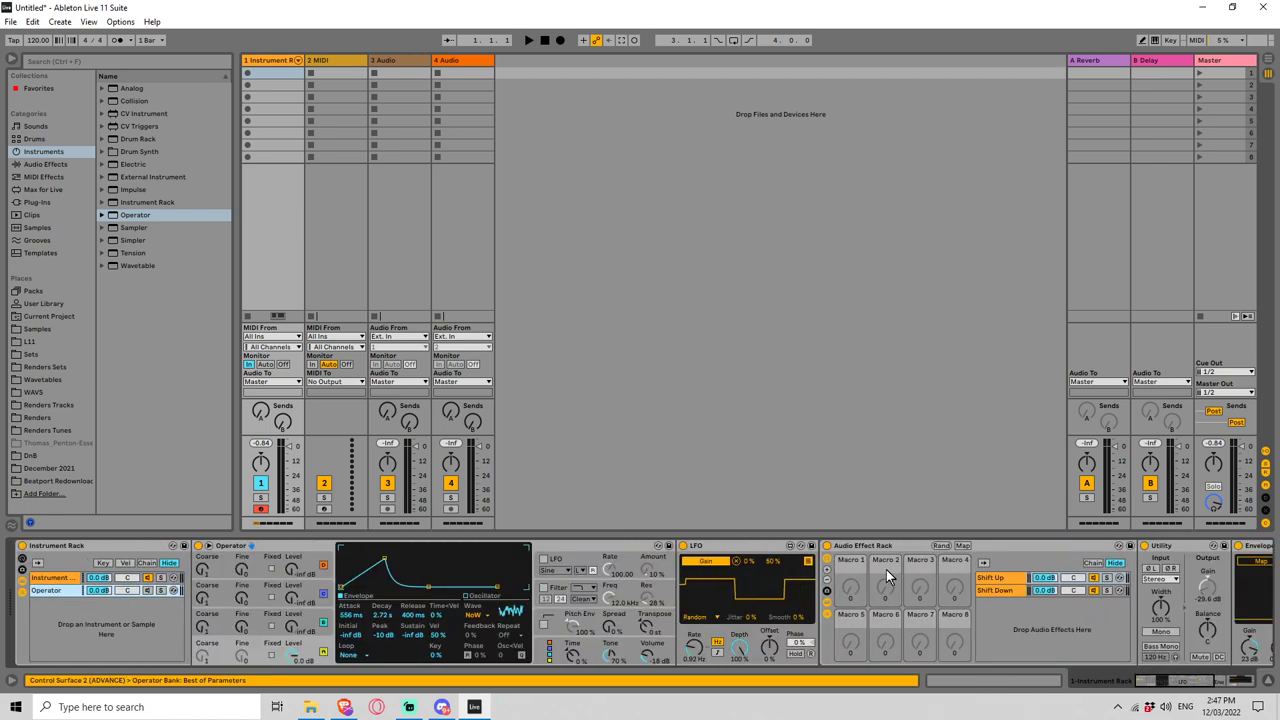
scroll(1083, 612, right, 3)
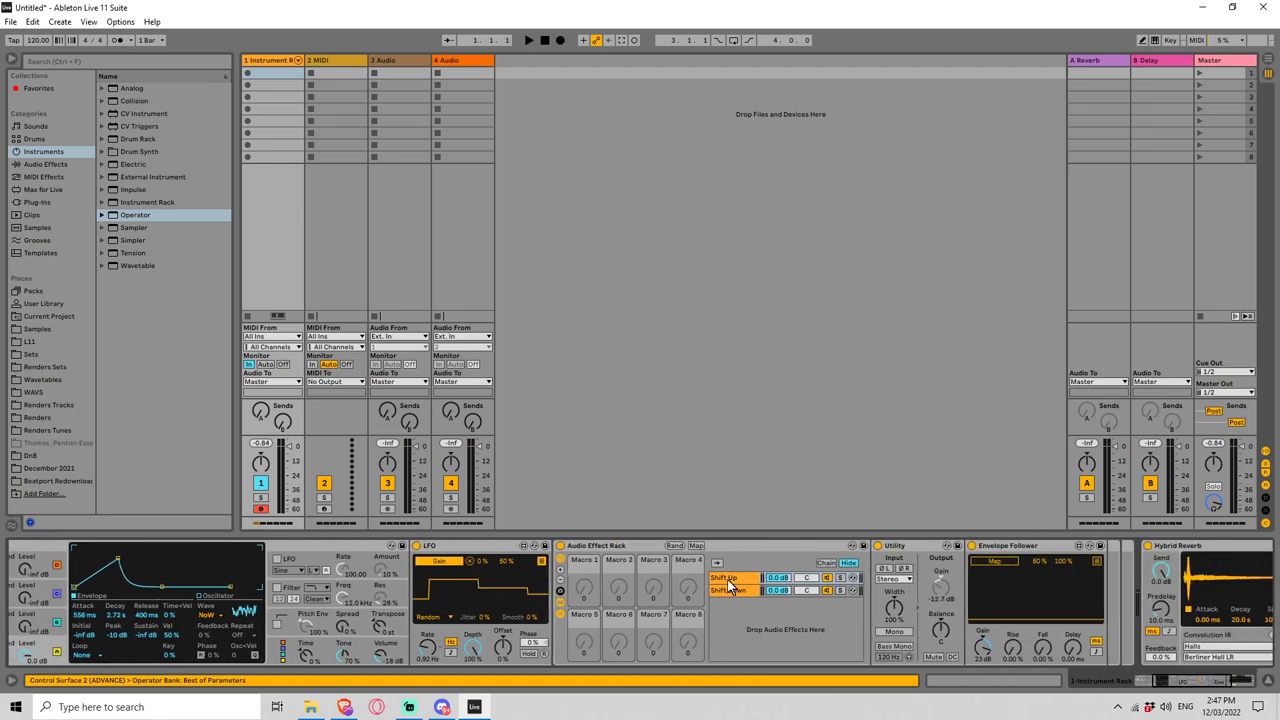
click(796, 580)
scroll(386, 633, left, 6)
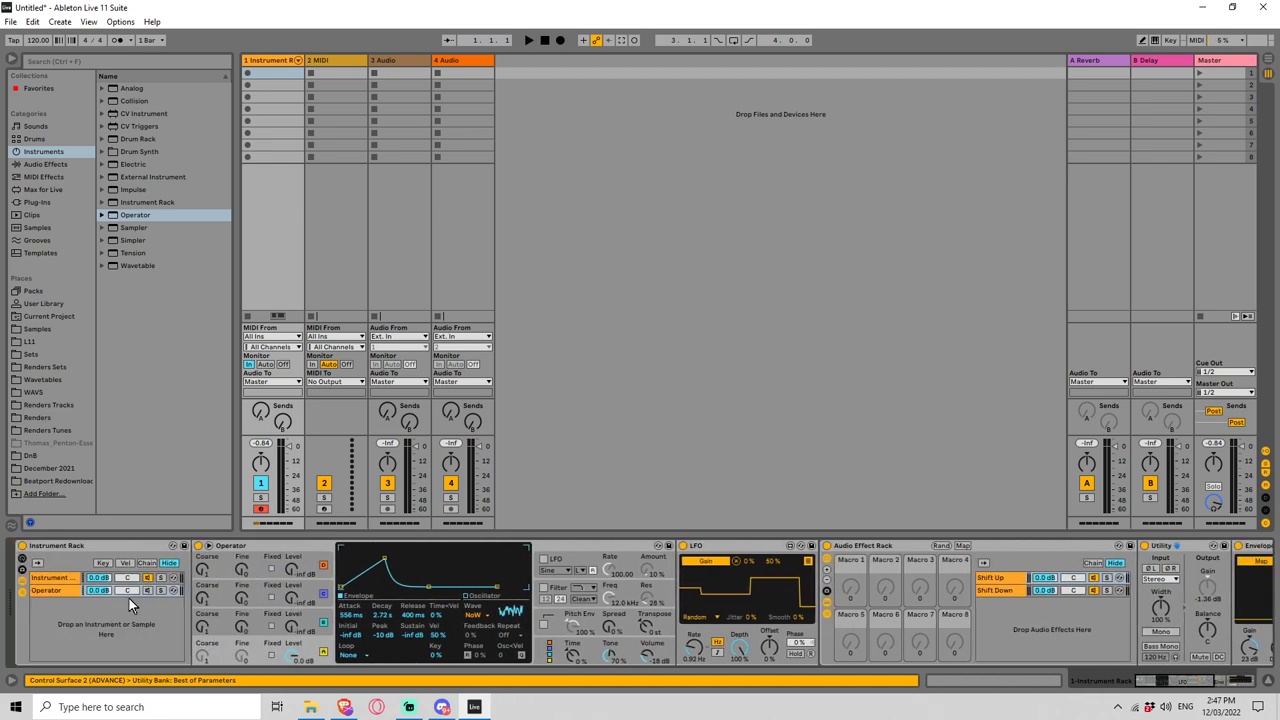
click(68, 581)
drag(913, 582, 902, 591)
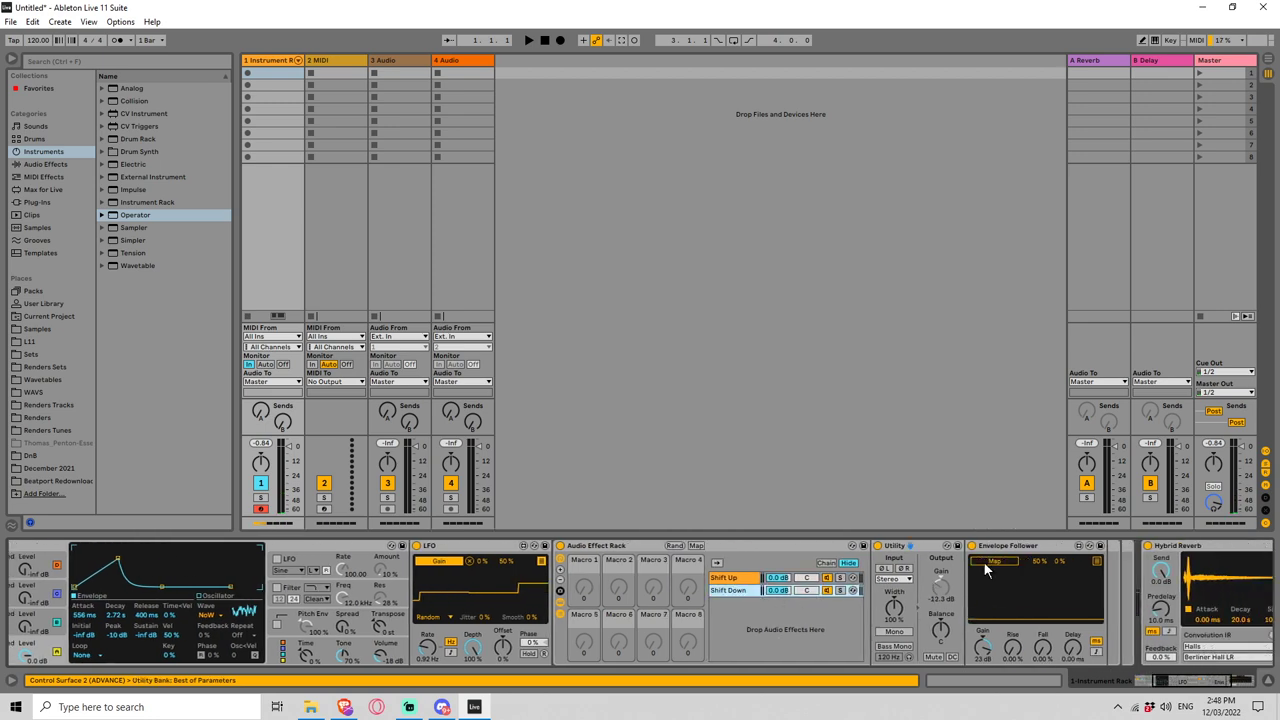
click(76, 577)
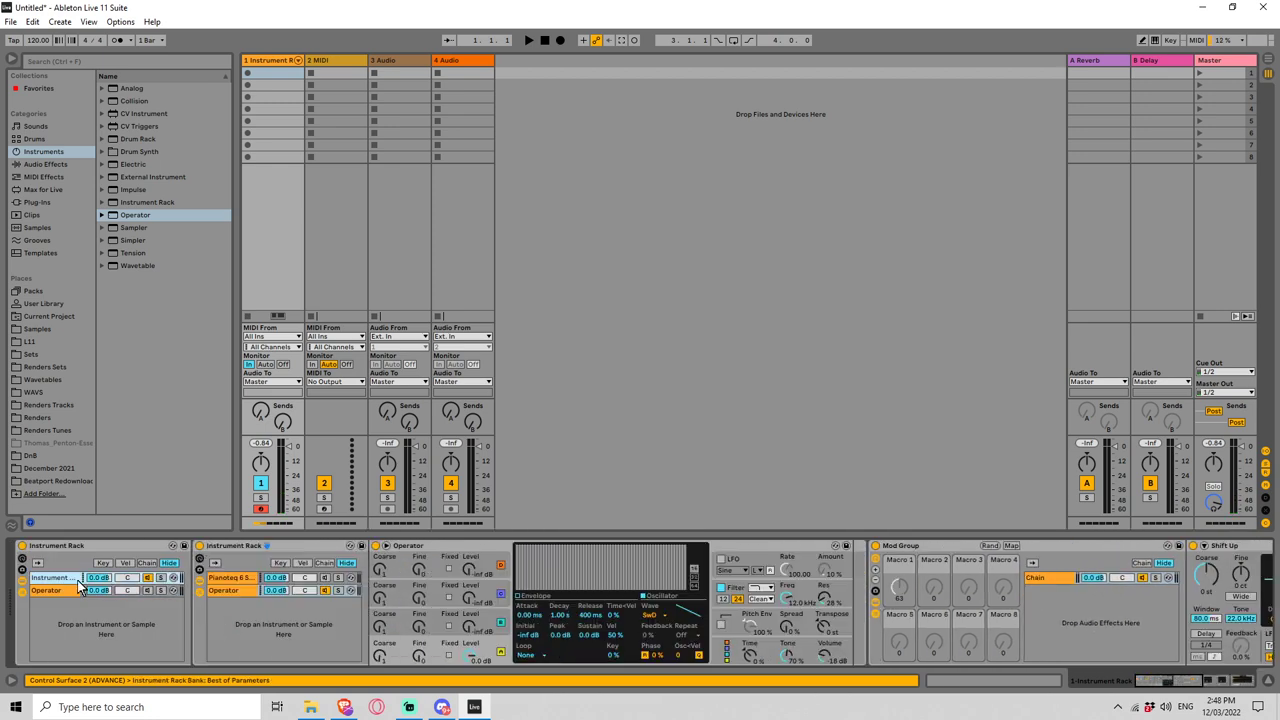
click(938, 588)
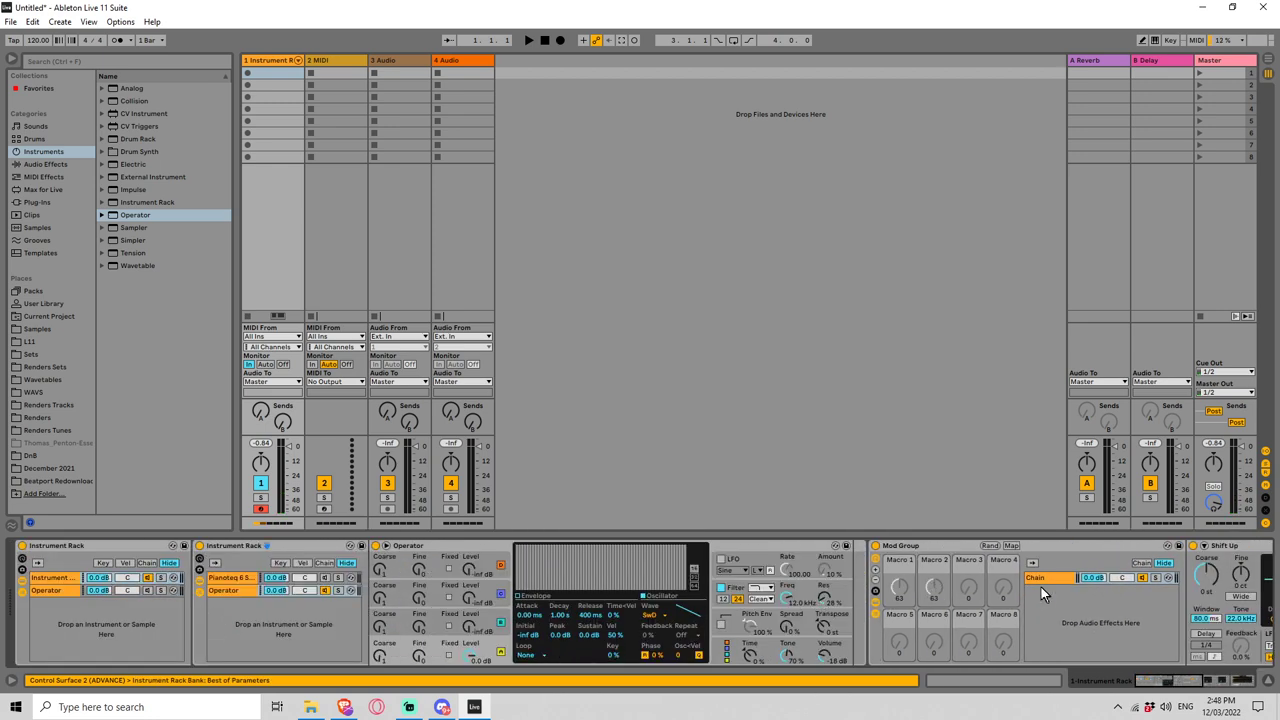
Step: Rename the chain inside Mod Group as Pitch Shift
scroll(1091, 597, down, 3)
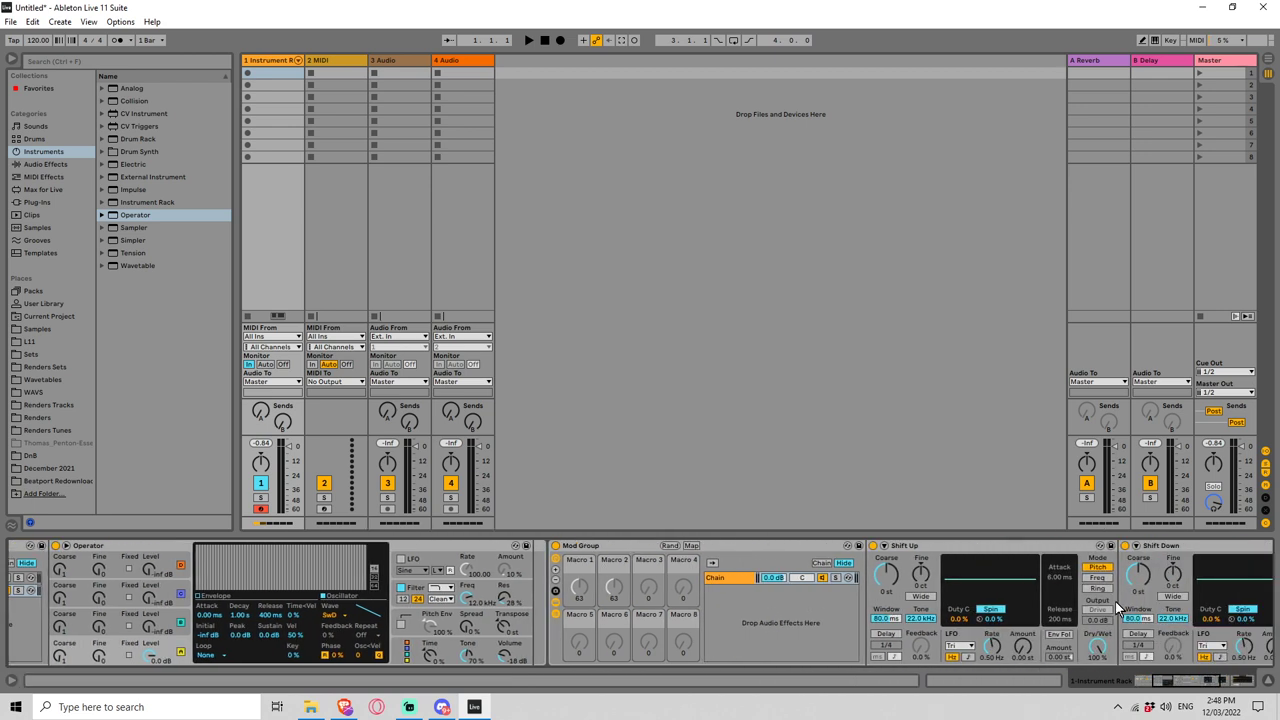
scroll(1117, 607, down, 1)
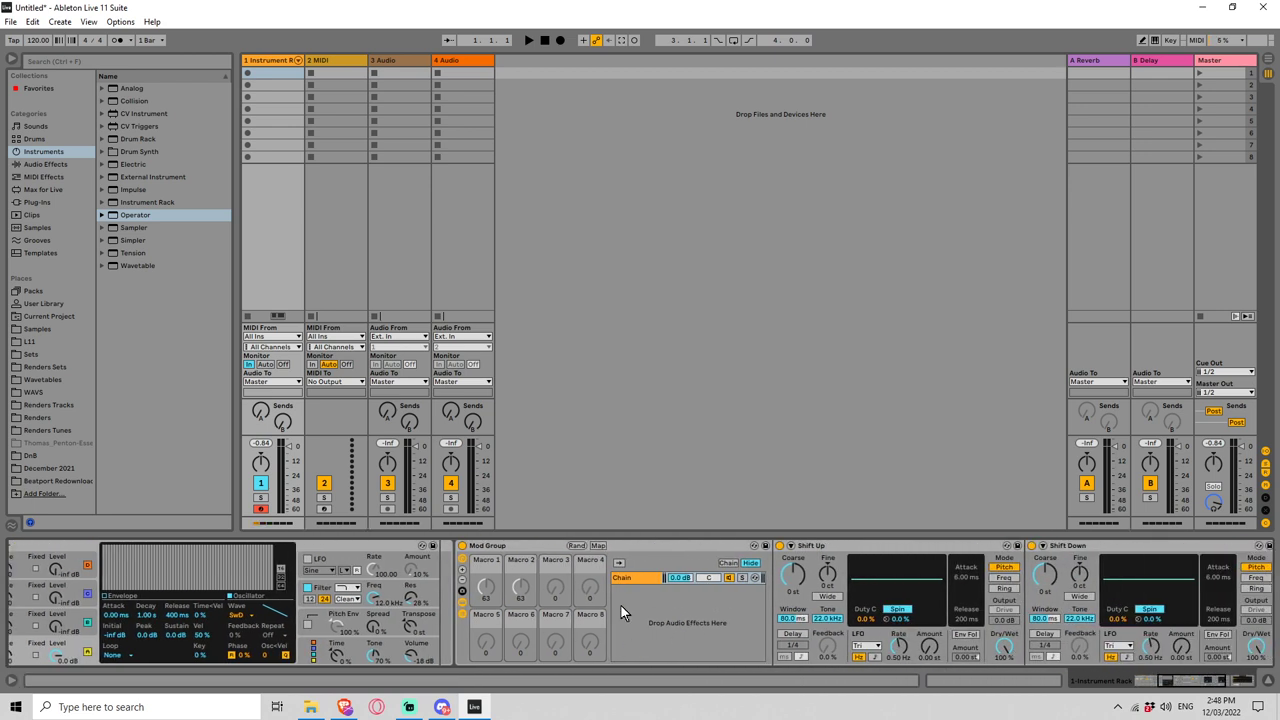
scroll(621, 605, down, 1)
click(569, 577)
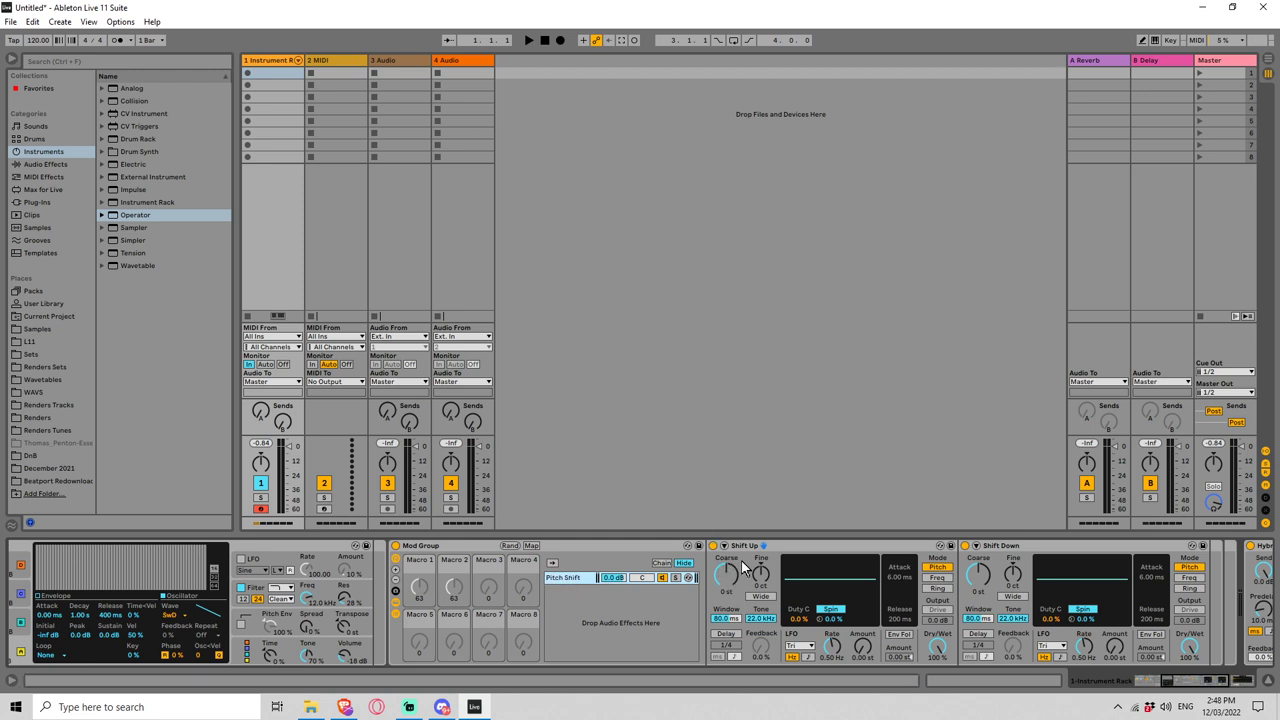
Step: Map Shift Up's Fine pitch to Macro 1 of Mod Group and Shift Down's Fine pitch to Macro 2
click(531, 545)
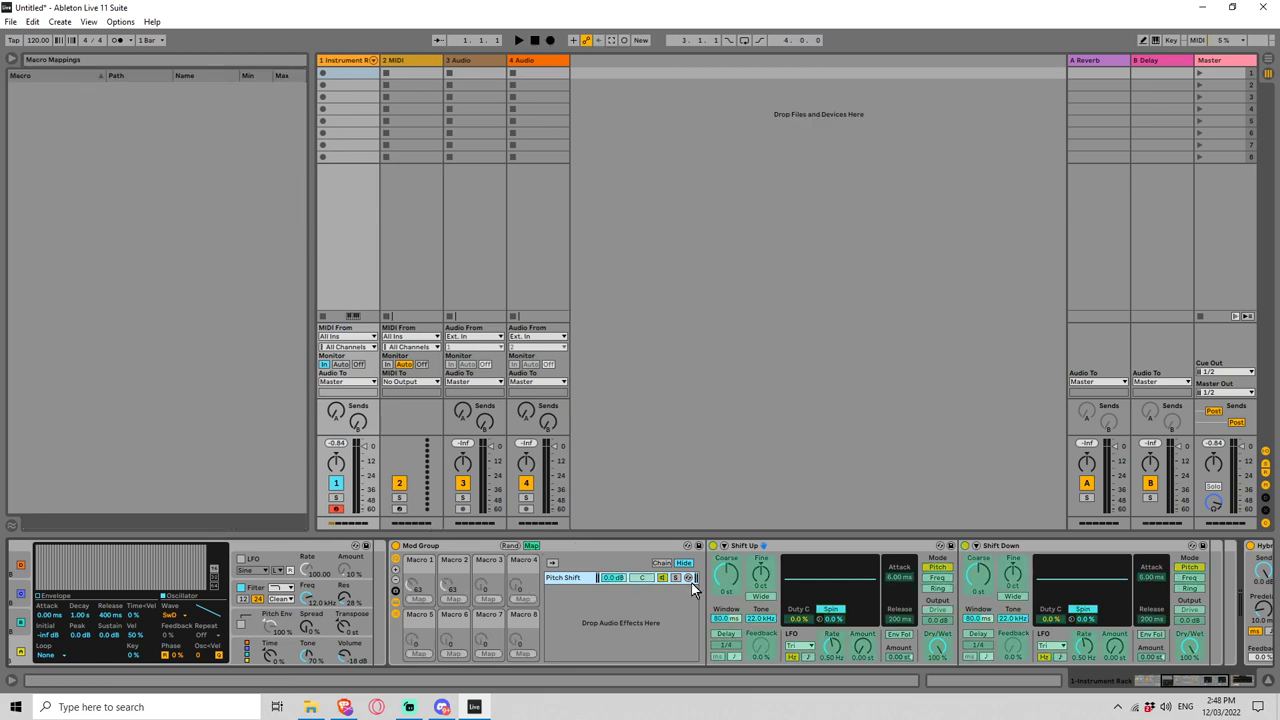
click(761, 585)
click(418, 599)
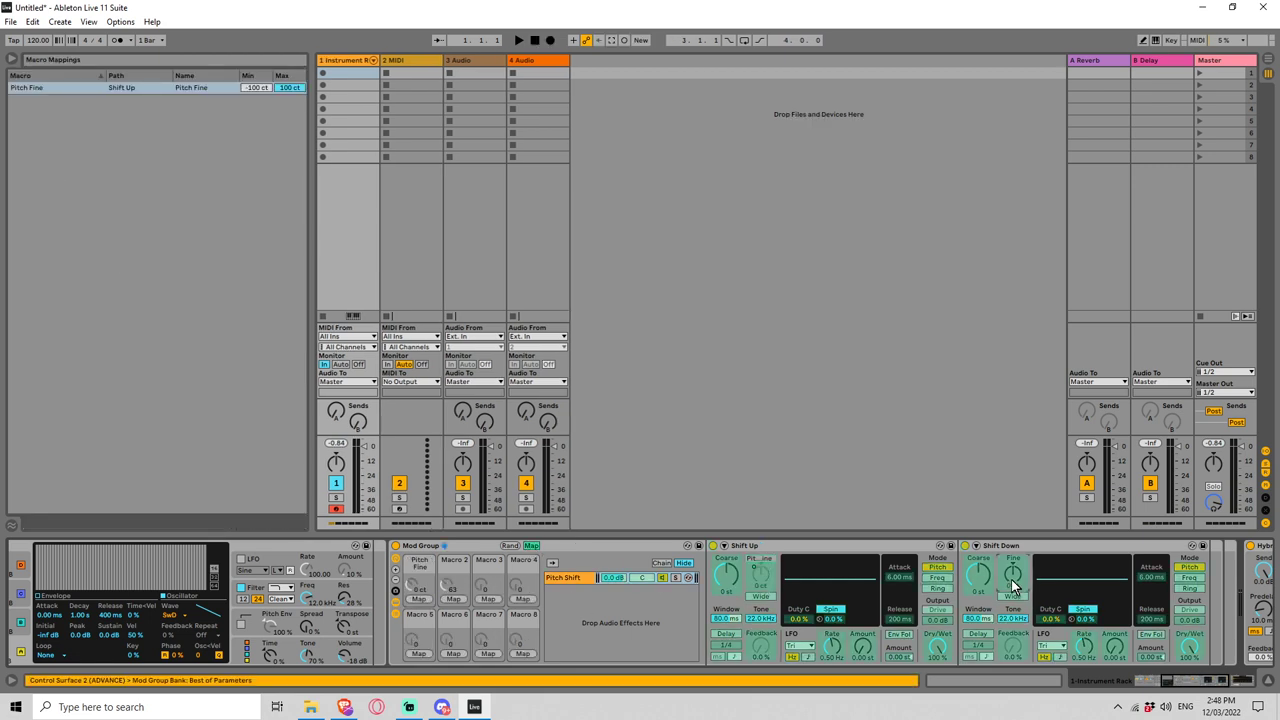
click(454, 599)
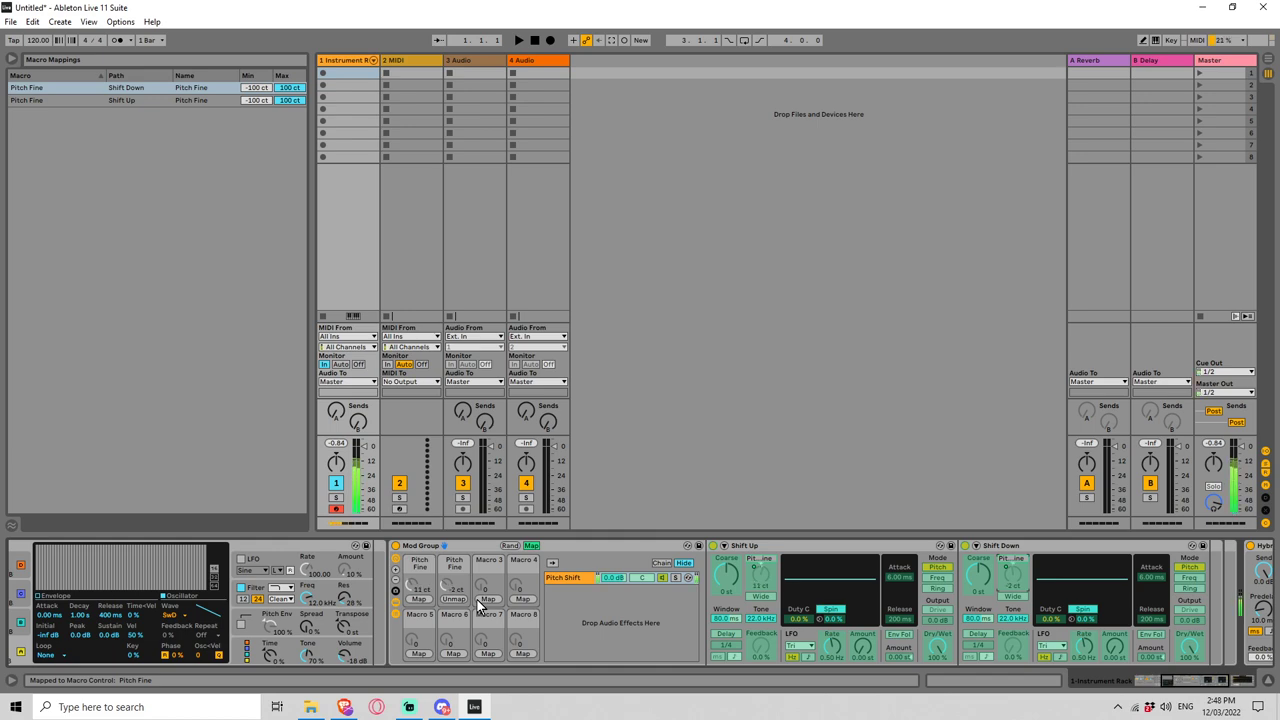
Step: Shorten the noise Operator's envelope attack to its minimum and return to the nested Instrument Rack chain
scroll(322, 636, left, 5)
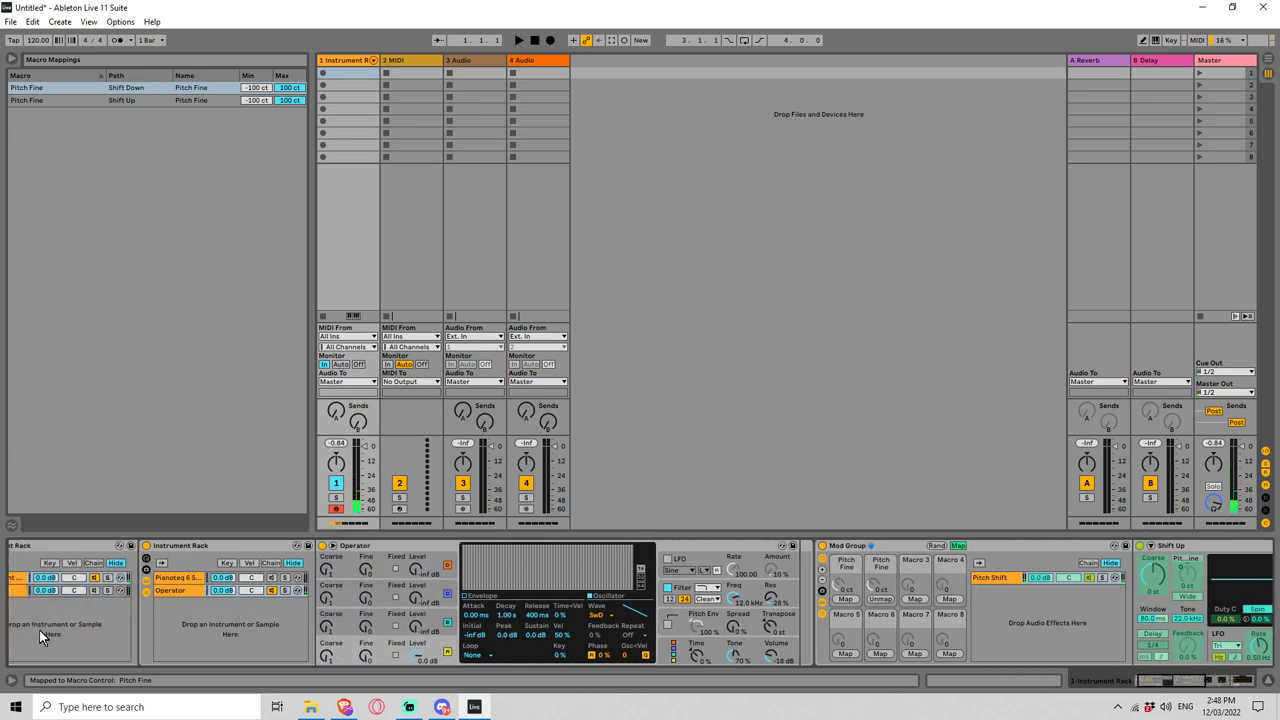
scroll(48, 615, left, 2)
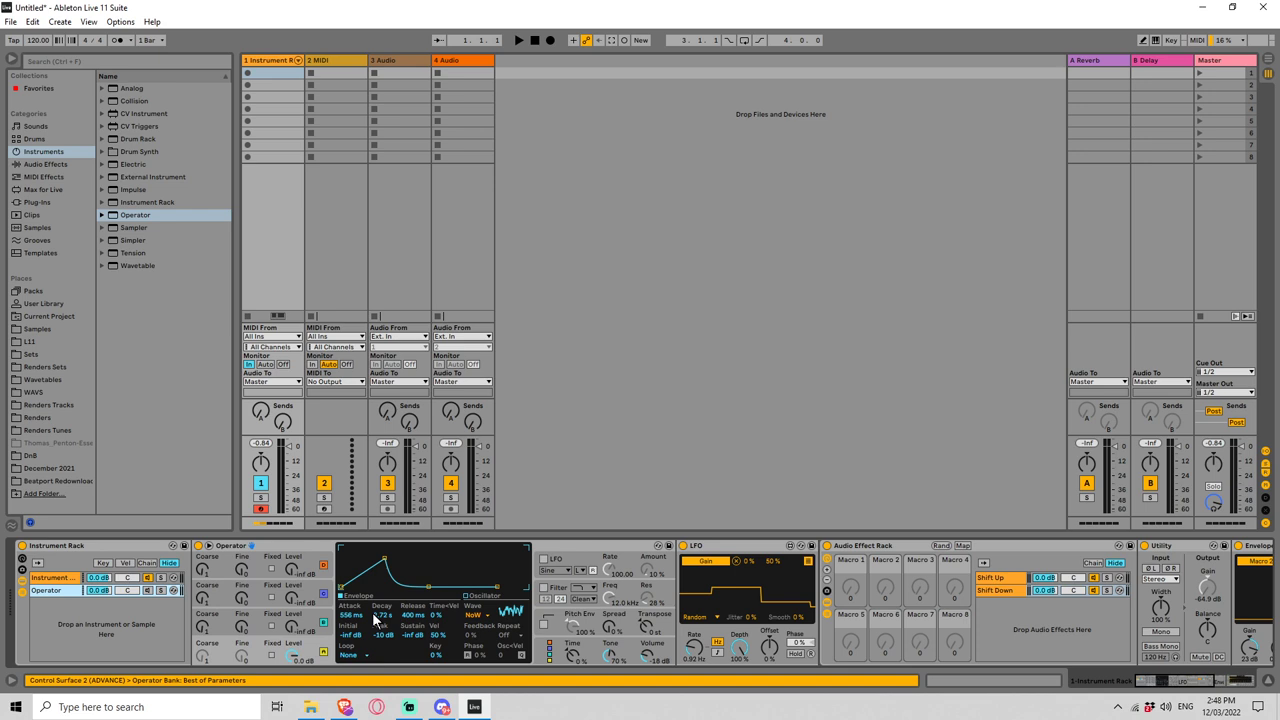
drag(348, 615, 348, 680)
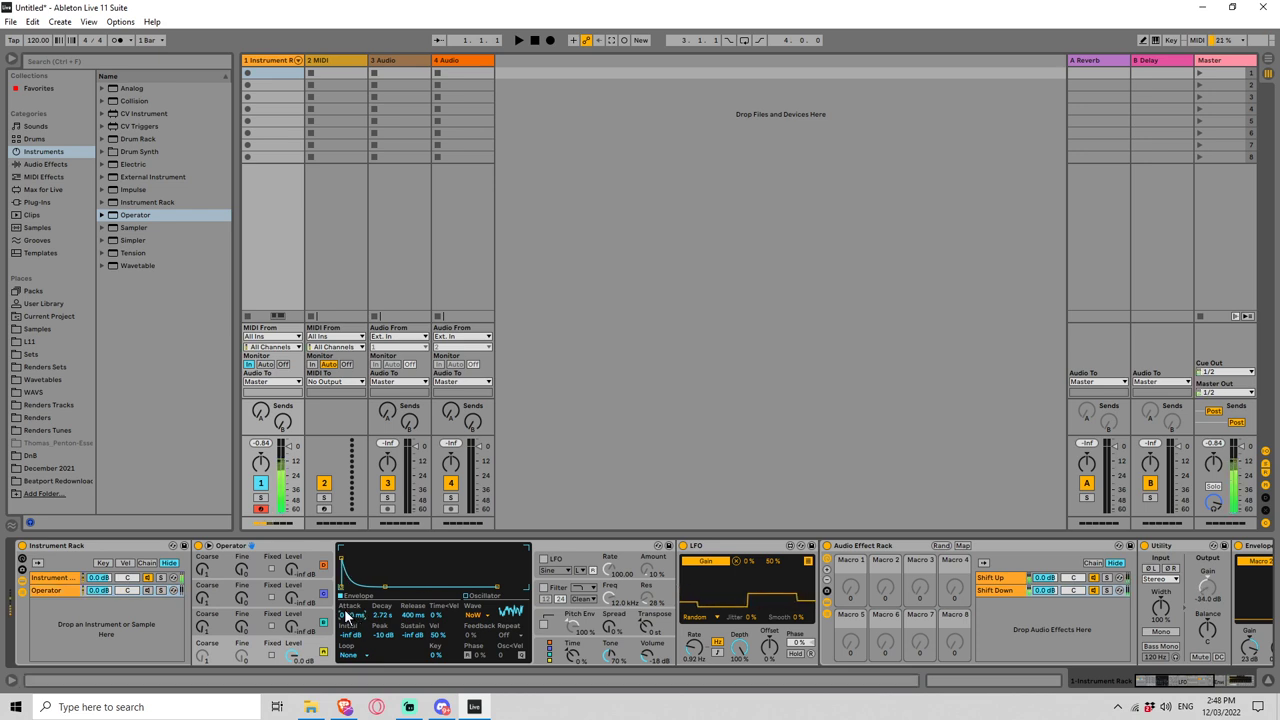
click(52, 578)
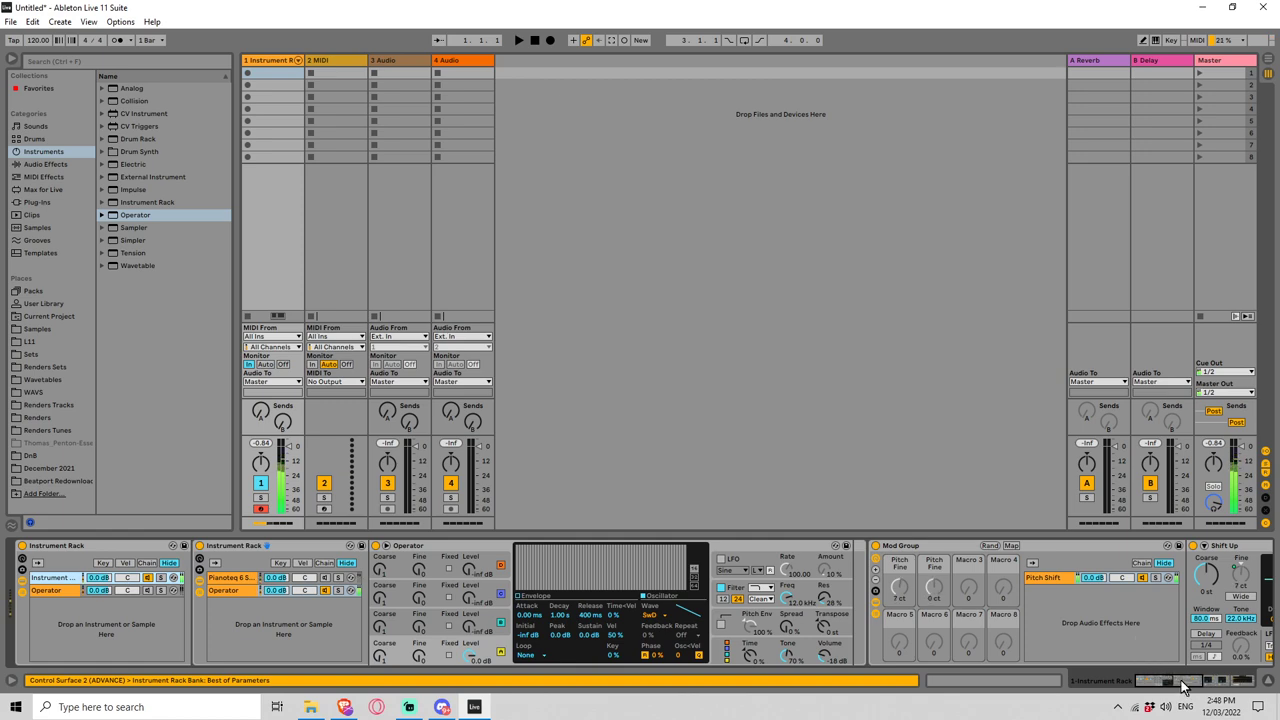
drag(1185, 688, 1100, 690)
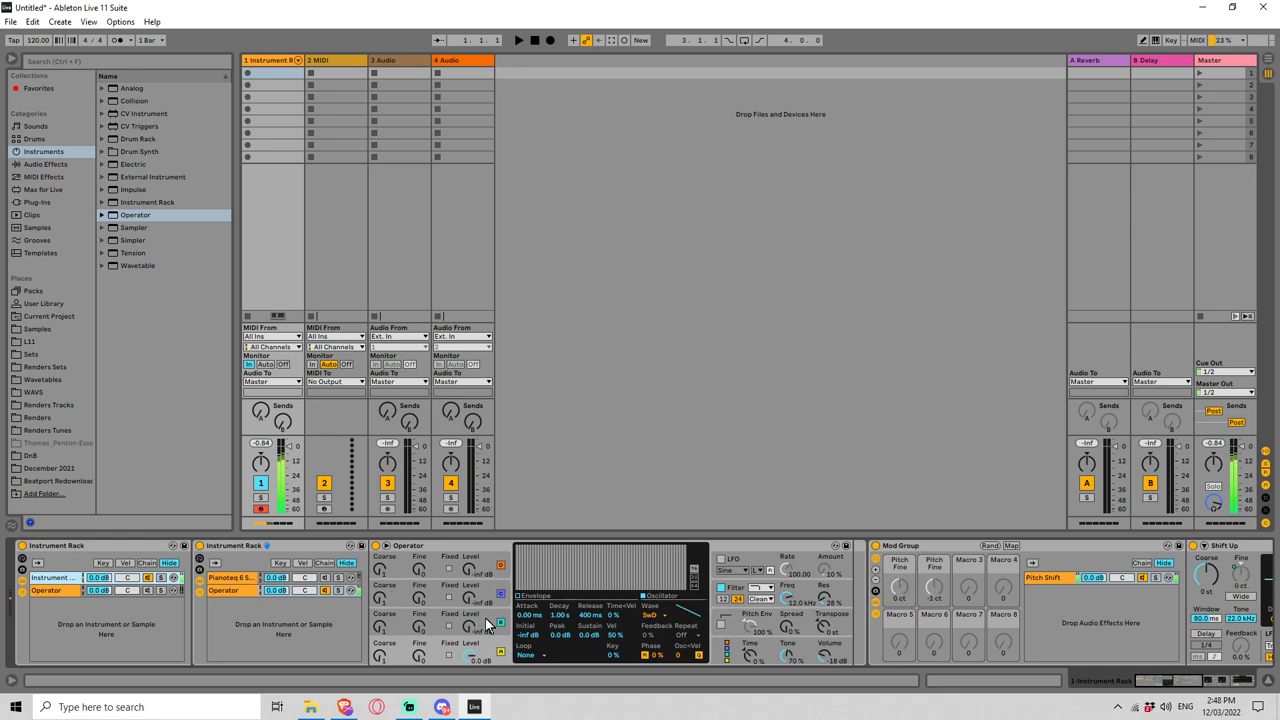
click(62, 592)
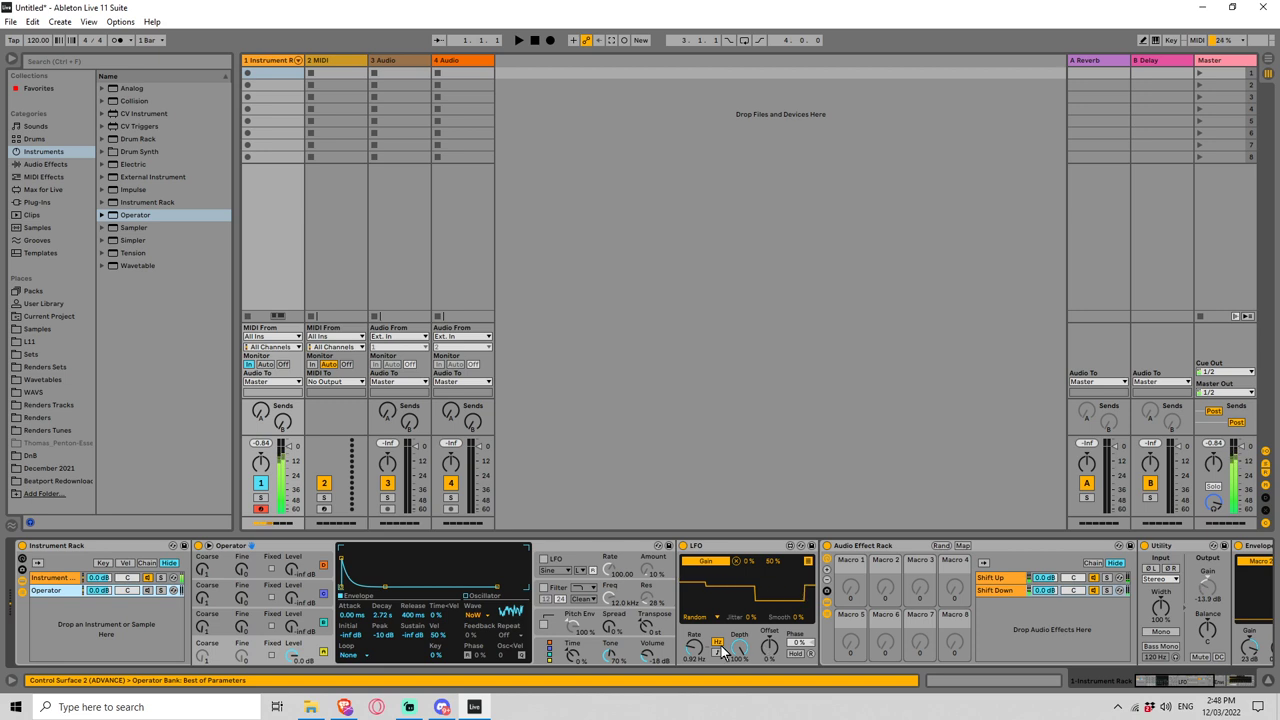
scroll(1037, 597, down, 8)
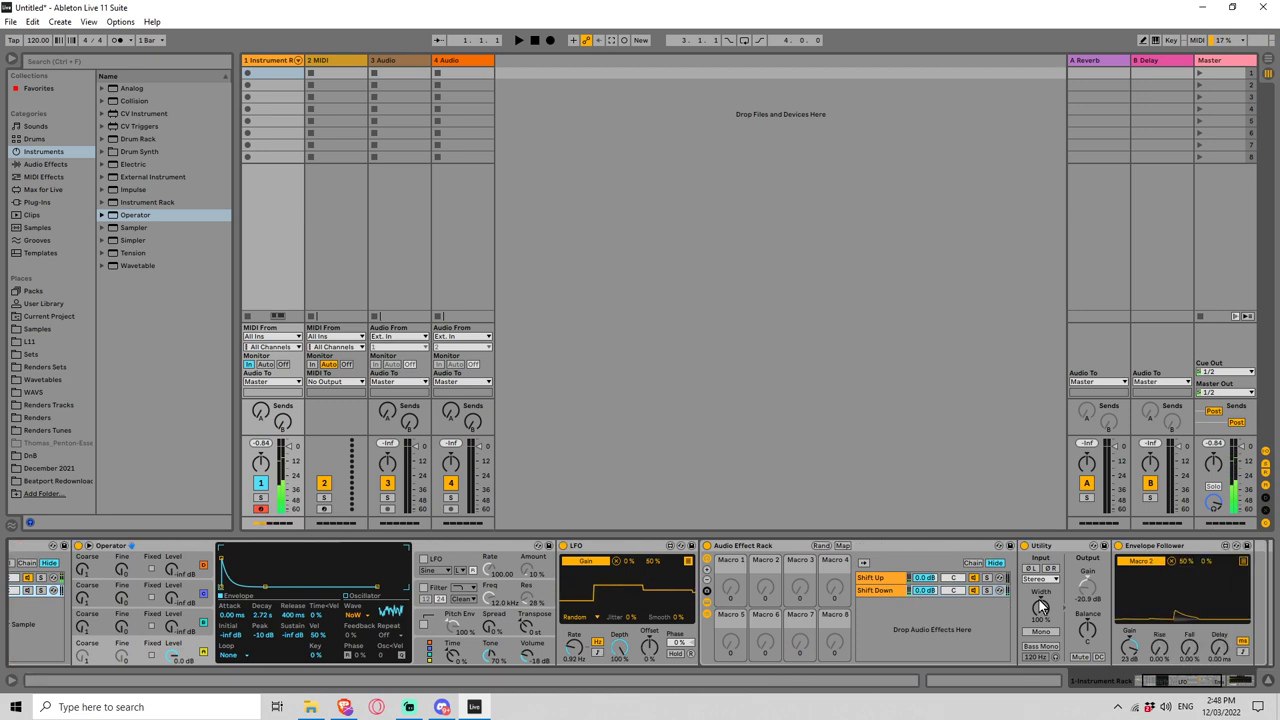
scroll(763, 611, up, 10)
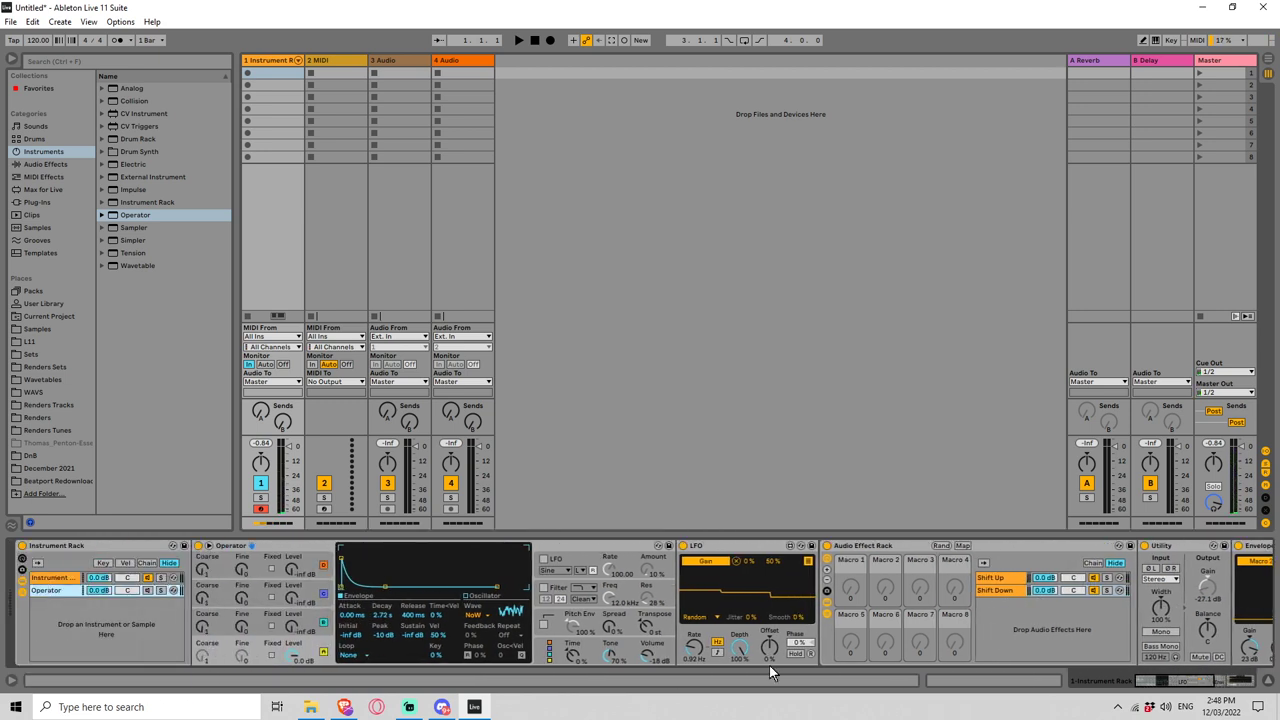
click(67, 580)
Step: Add a second chain to Mod Group and rename it Filter Shift
scroll(774, 629, down, 4)
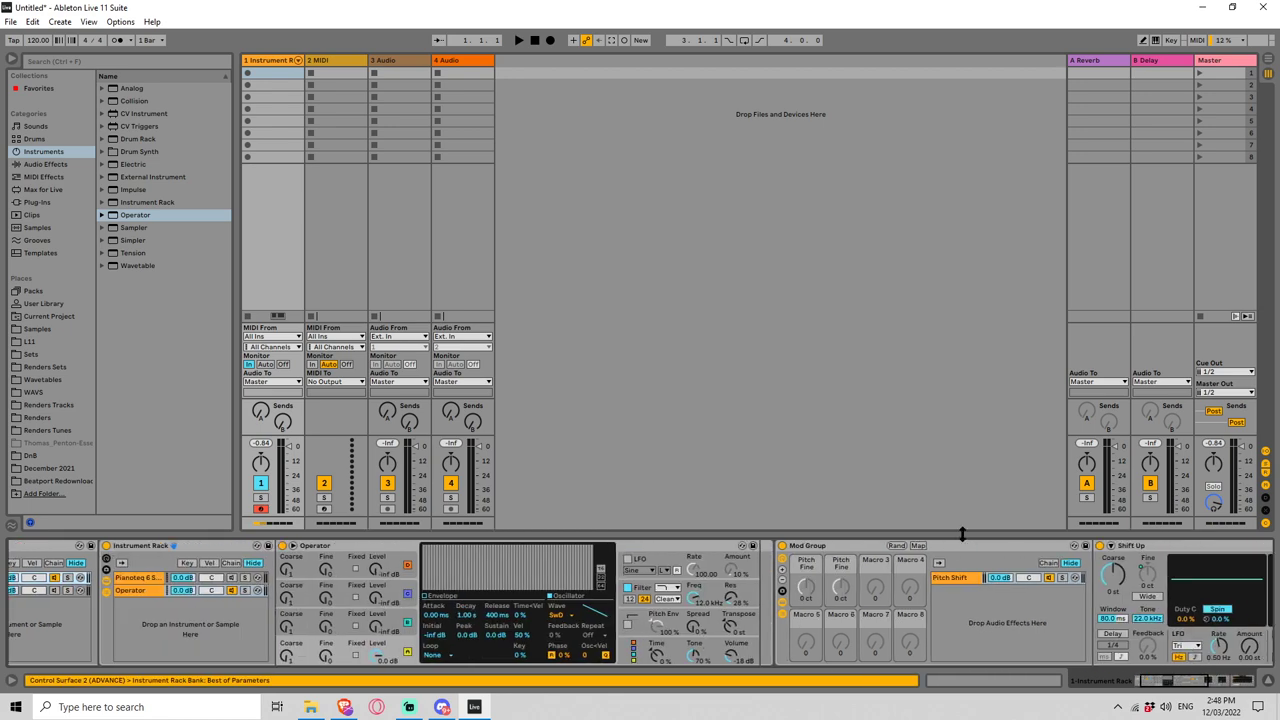
scroll(888, 584, down, 3)
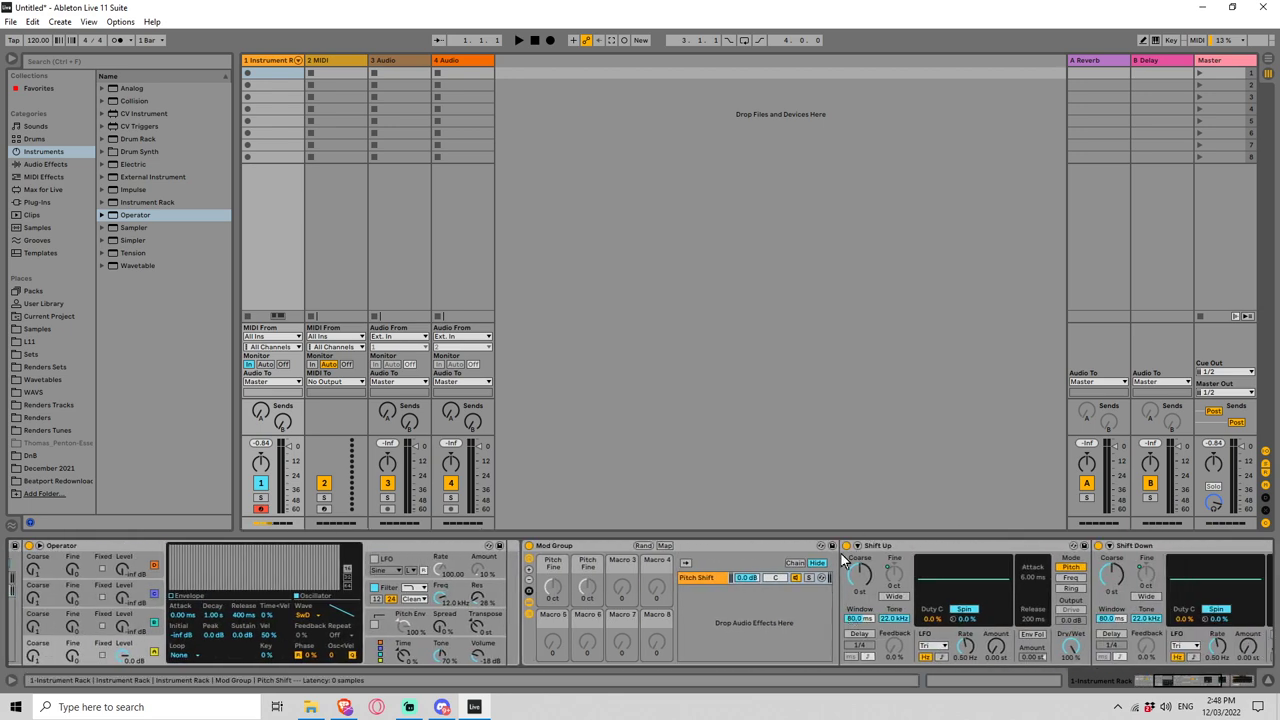
key(ctrl+v)
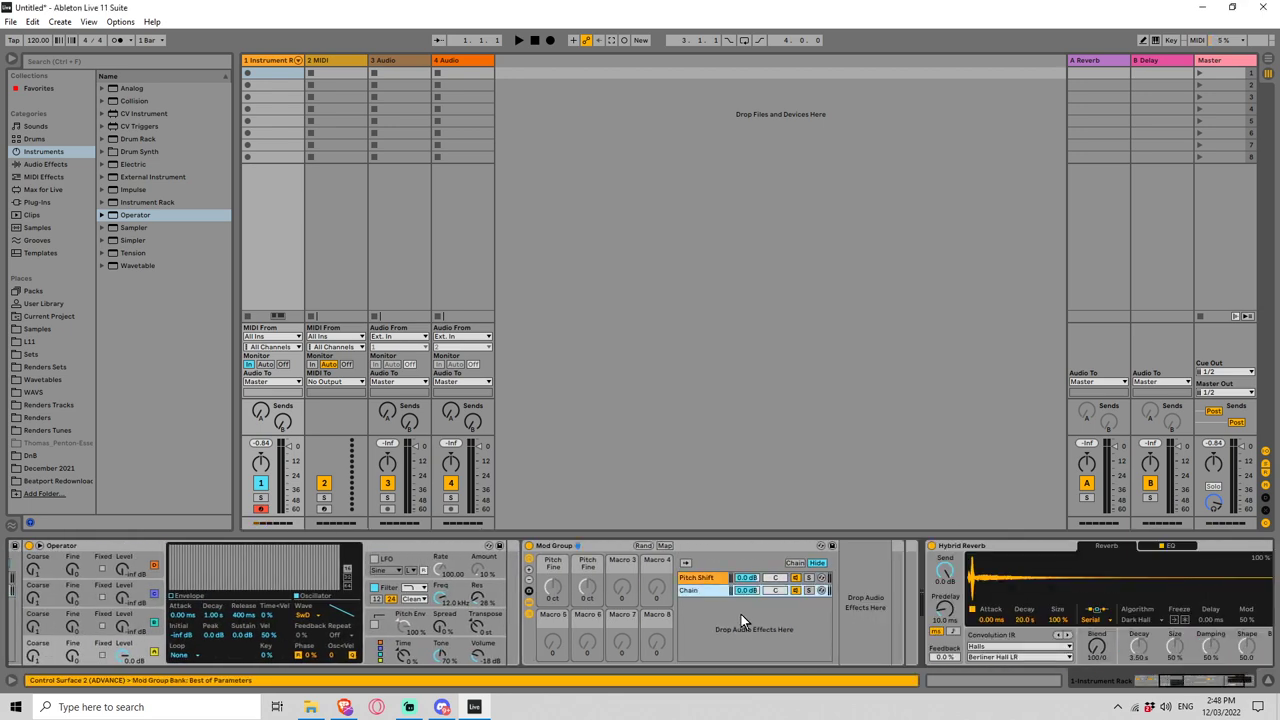
key(ctrl+r)
text(F)
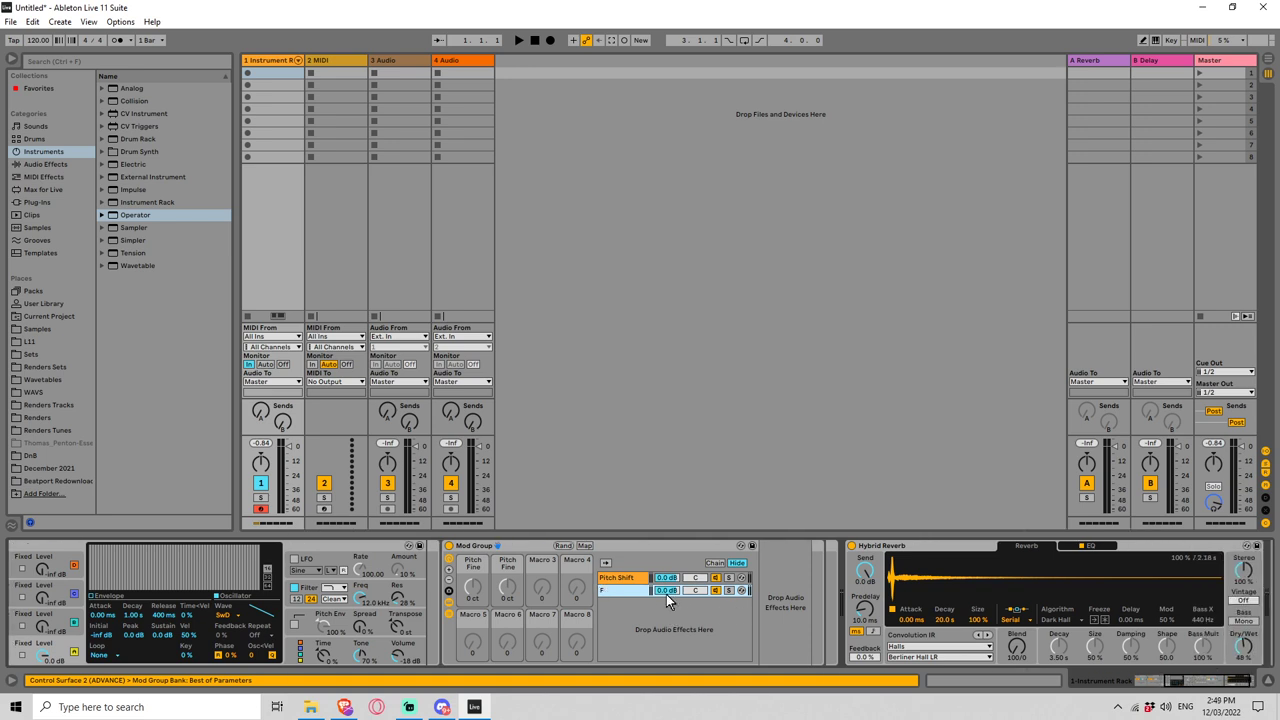
text(ilter Shif)
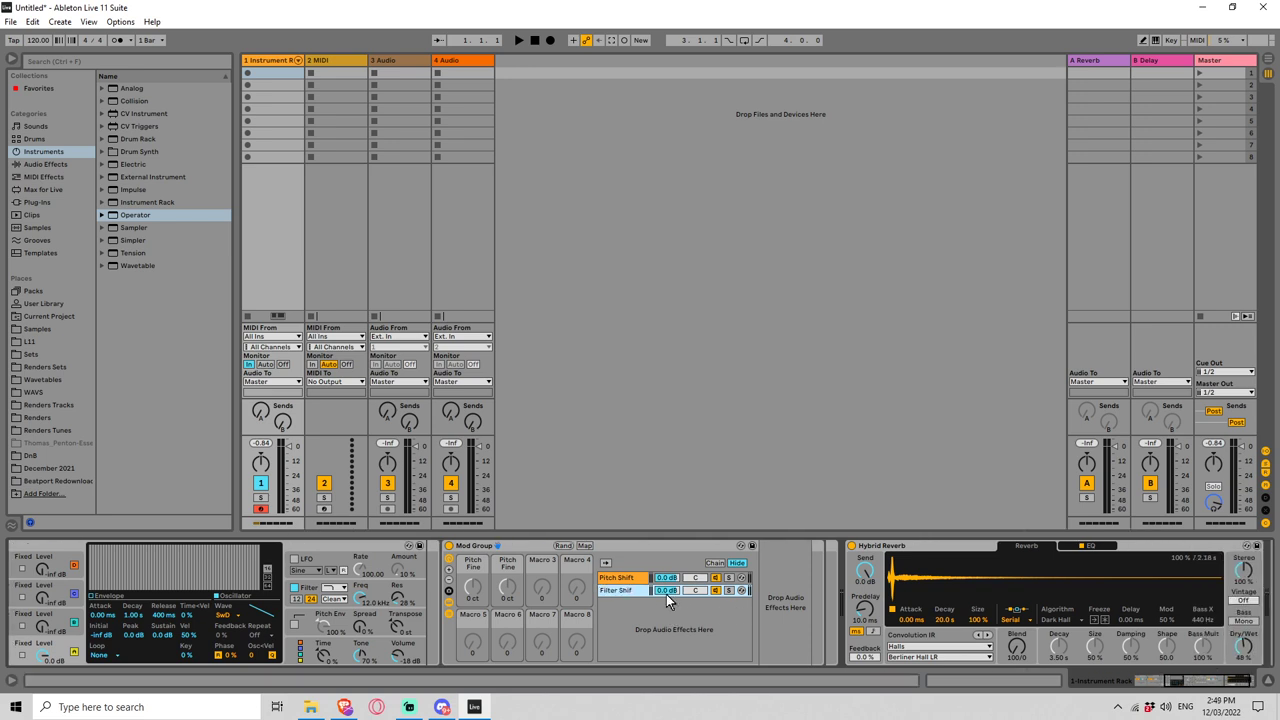
text(t)
Step: Add an Auto Filter to the Filter Shift chain and turn off the Pitch Shift chain
click(62, 164)
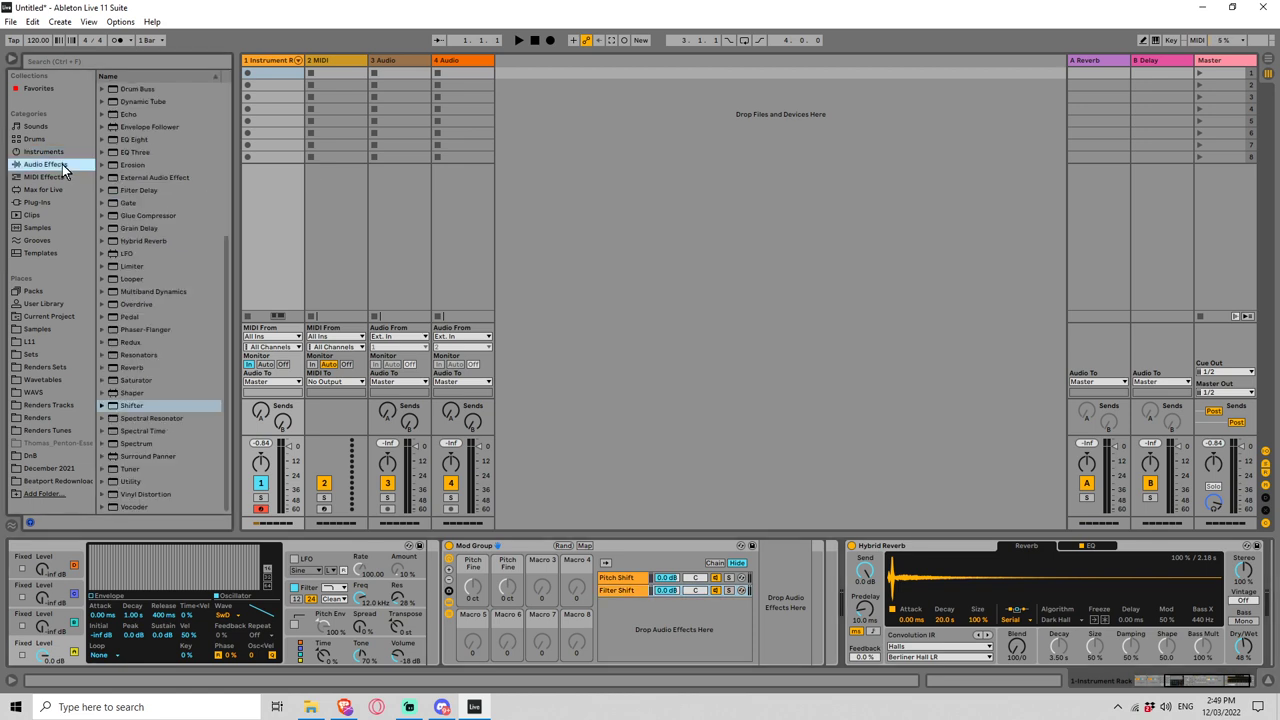
drag(224, 261, 211, 91)
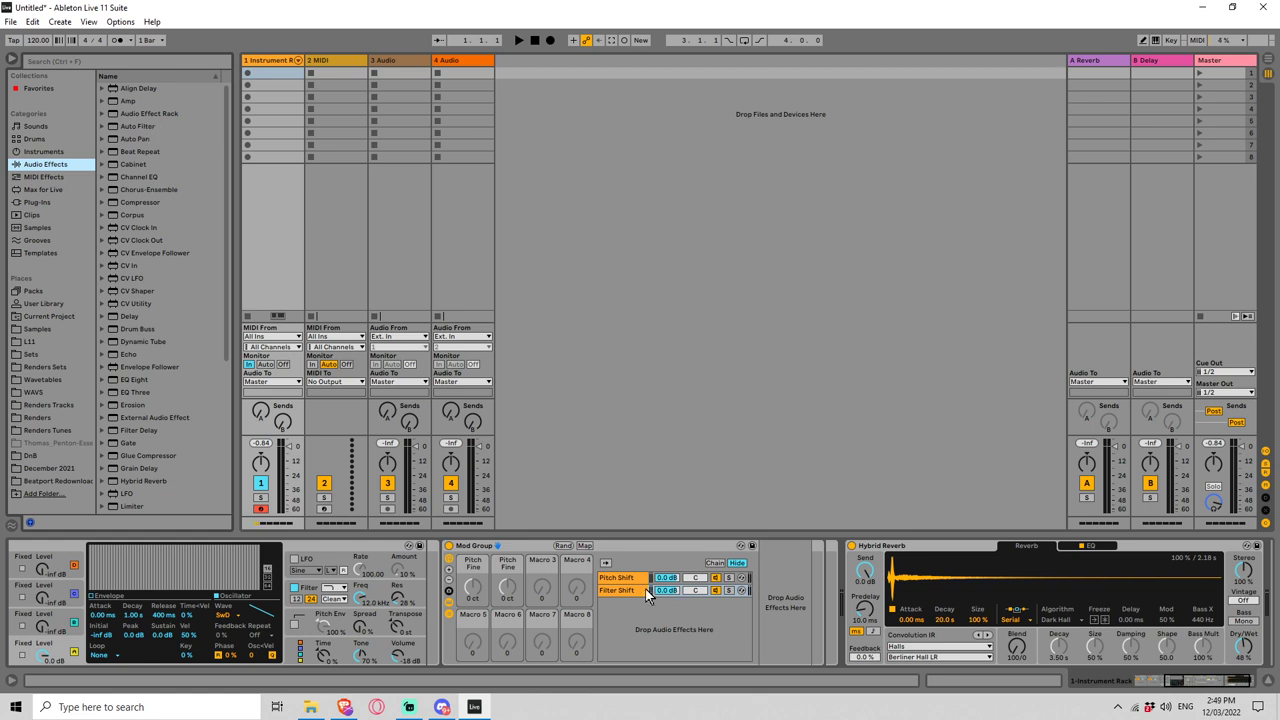
drag(139, 125, 764, 600)
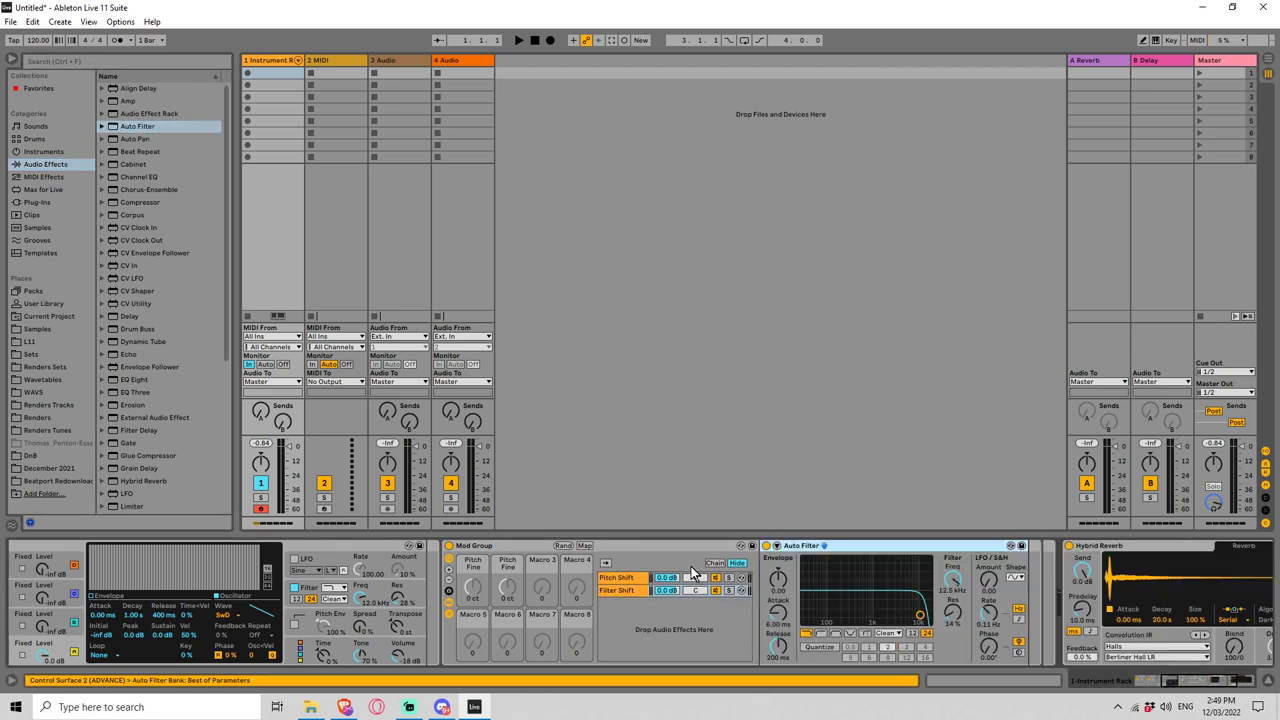
click(722, 590)
click(608, 580)
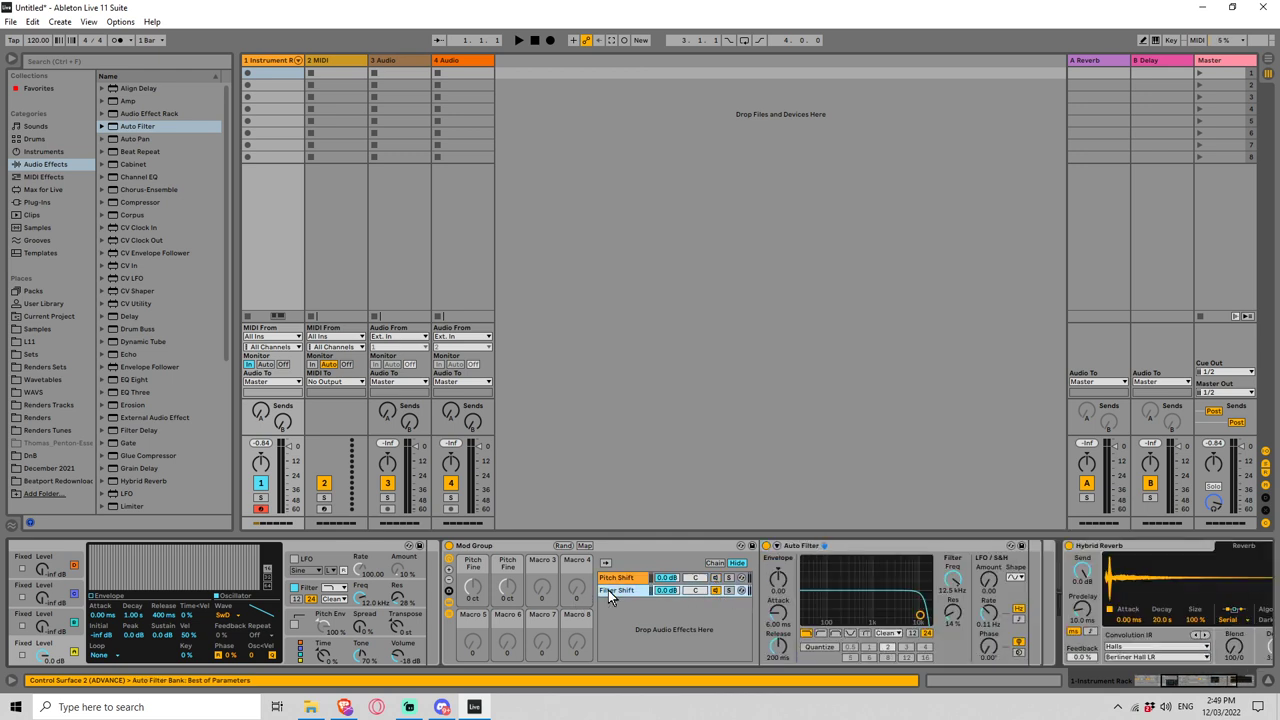
Step: Duplicate the Auto Filter and make the copy a high-pass at 26.0 Hz with 0.0 % resonance
click(788, 612)
click(761, 546)
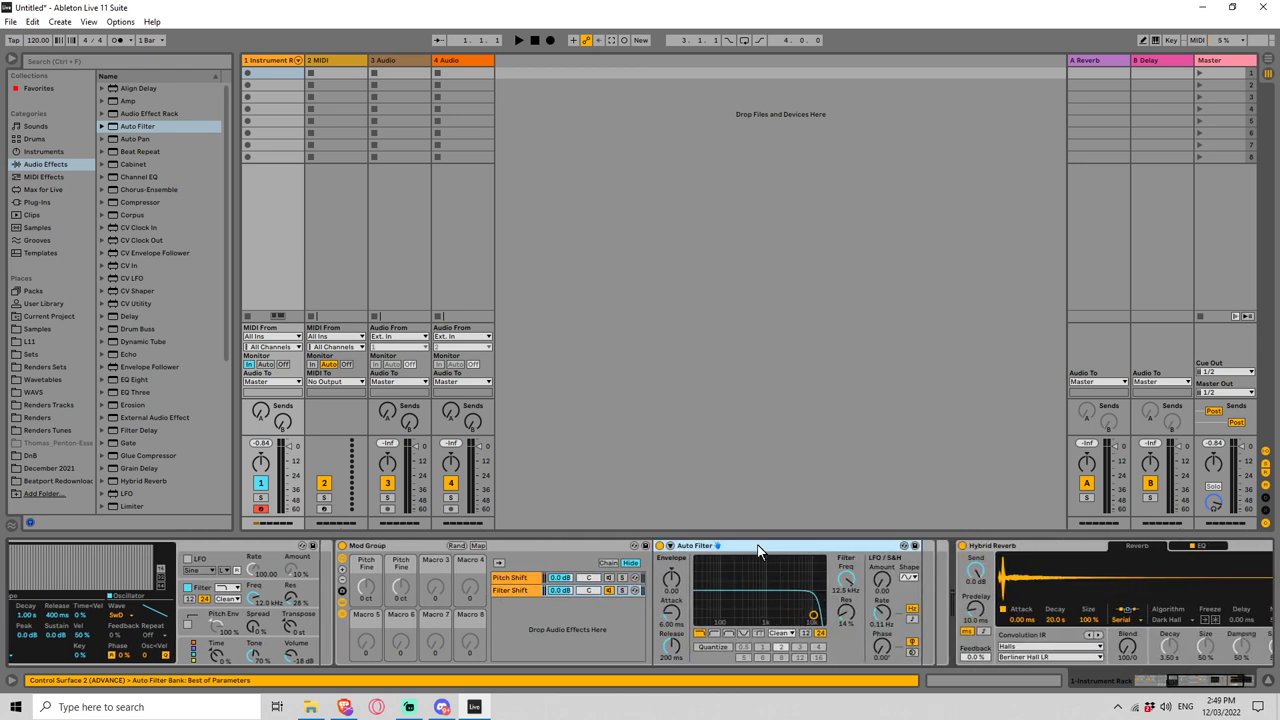
key(ctrl+d)
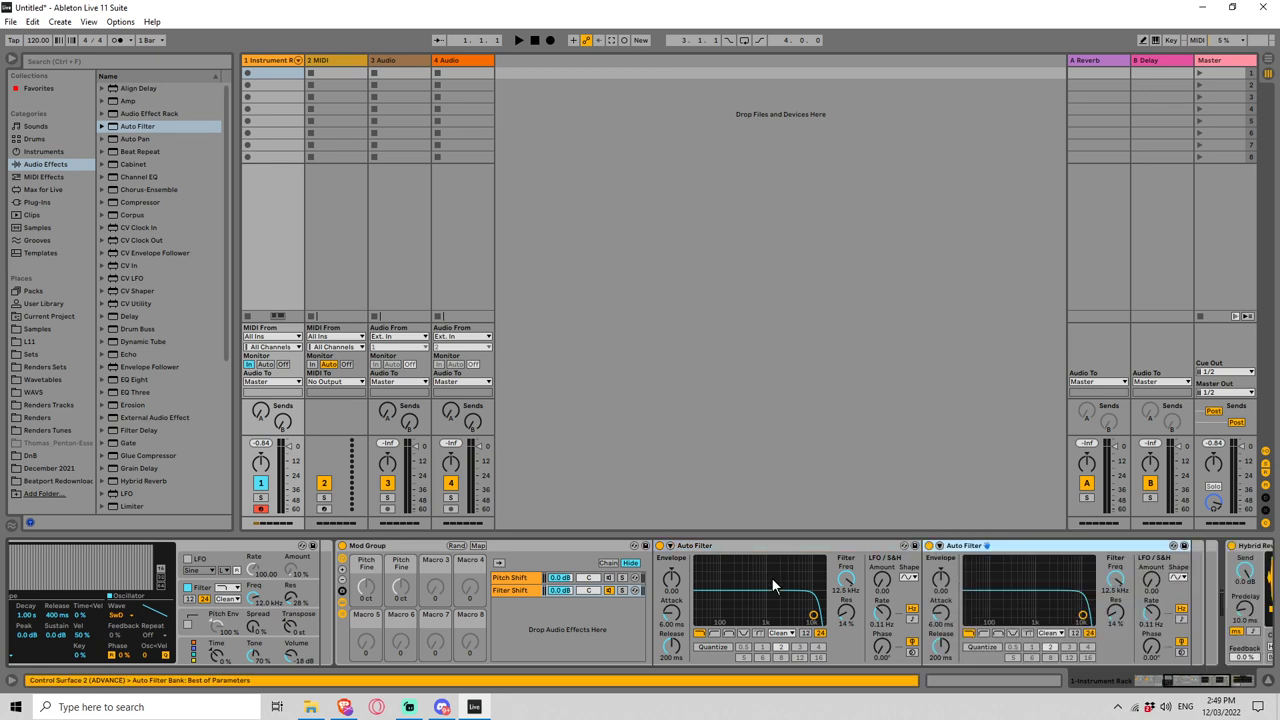
click(984, 633)
drag(1082, 614, 966, 622)
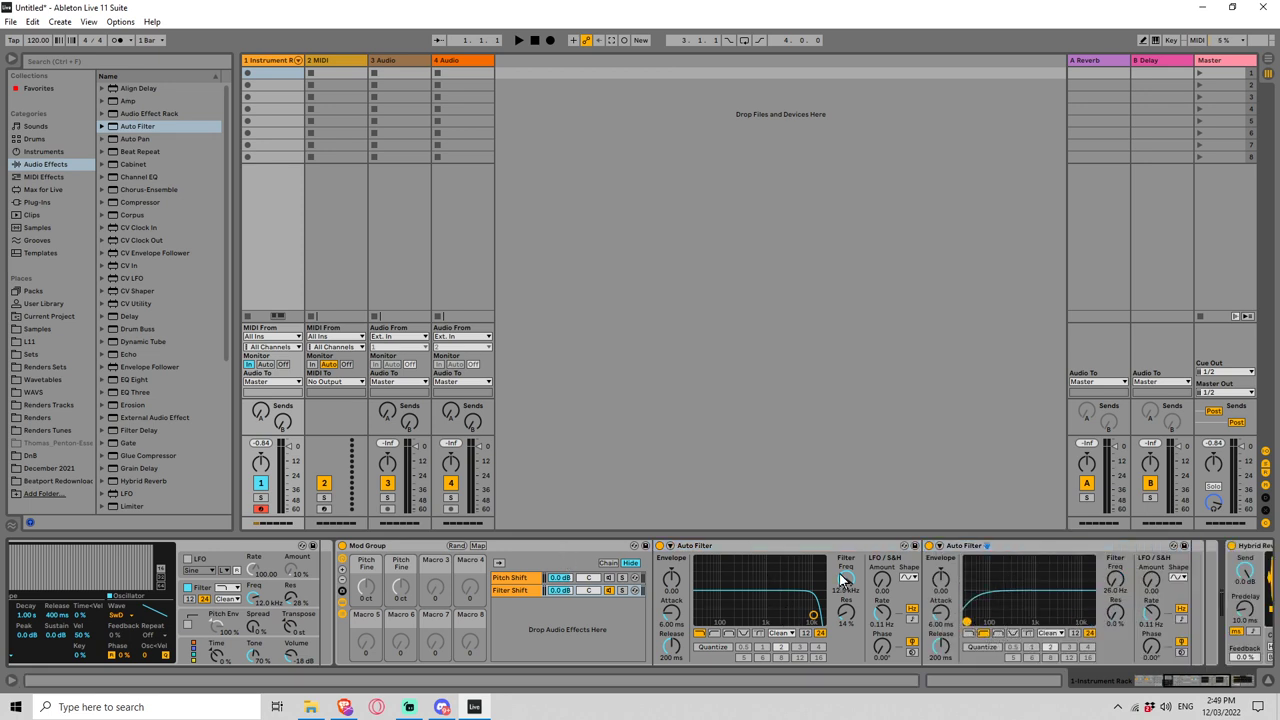
Step: Map the low-pass Auto Filter's frequency to Macro 1 of Mod Group and the high-pass Auto Filter's frequency to Macro 2
click(479, 546)
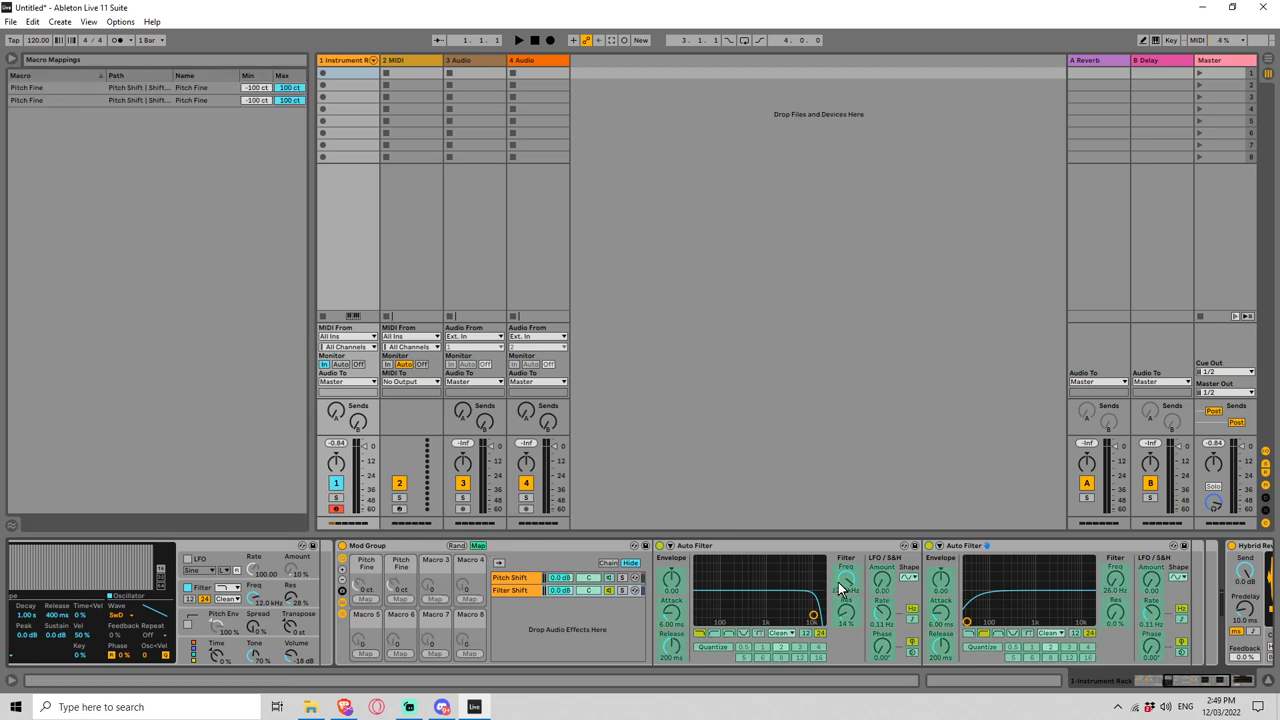
click(367, 601)
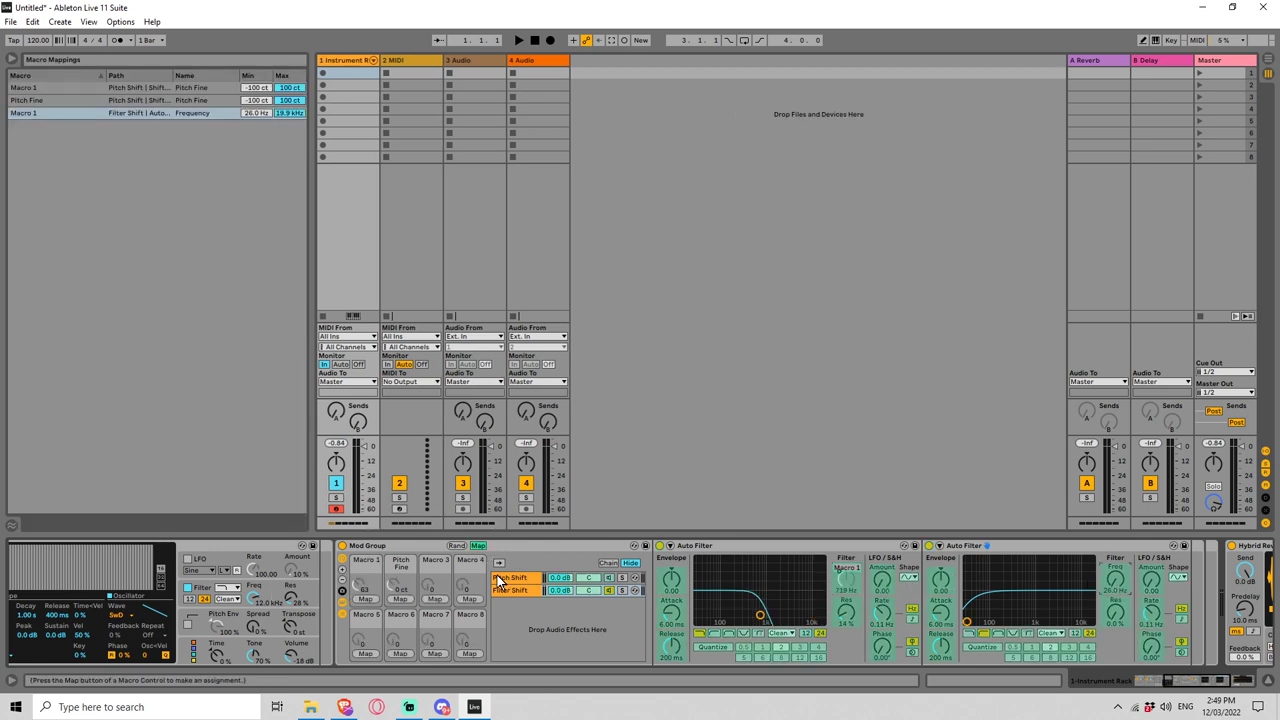
click(400, 599)
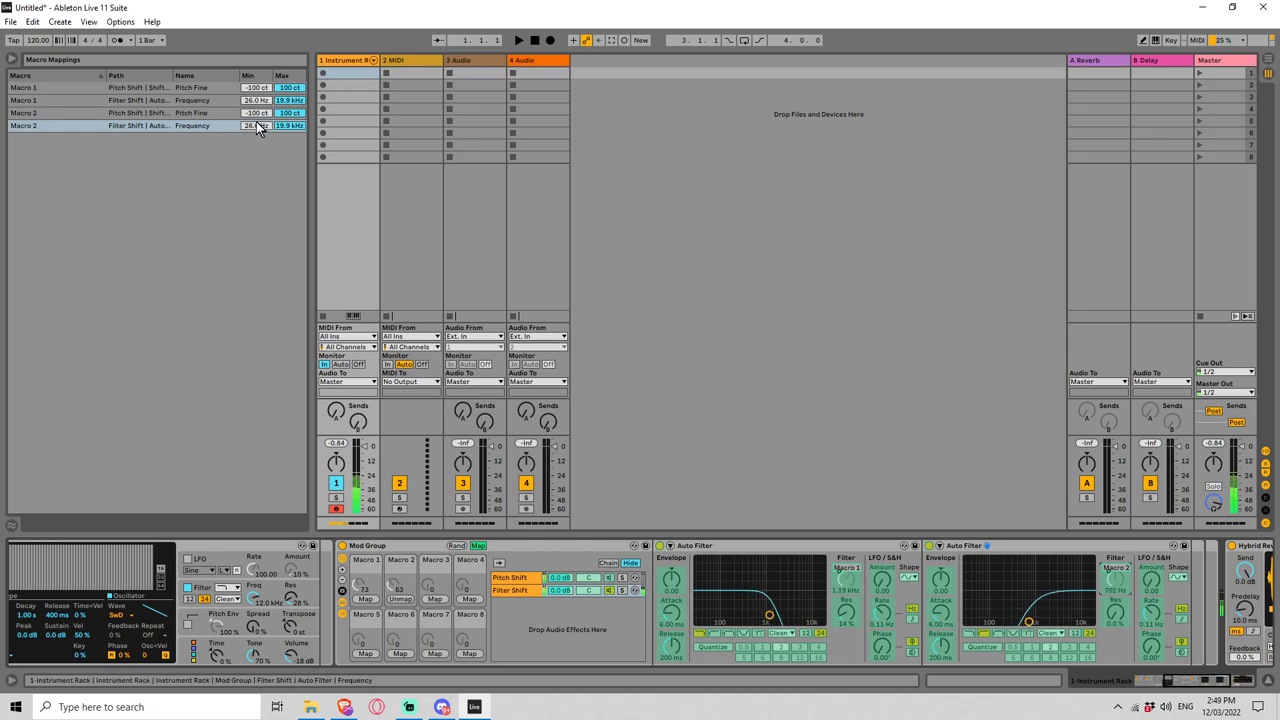
Step: Set the Macro 1 filter frequency's minimum to 840 Hz and the Macro 2 filter frequency's maximum to 298 Hz
mouse_move(256, 125)
mouse_down()
mouse_move(256, 100)
mouse_move(289, 118)
mouse_move(289, 95)
mouse_move(261, 150)
mouse_up()
drag(256, 100, 256, 85)
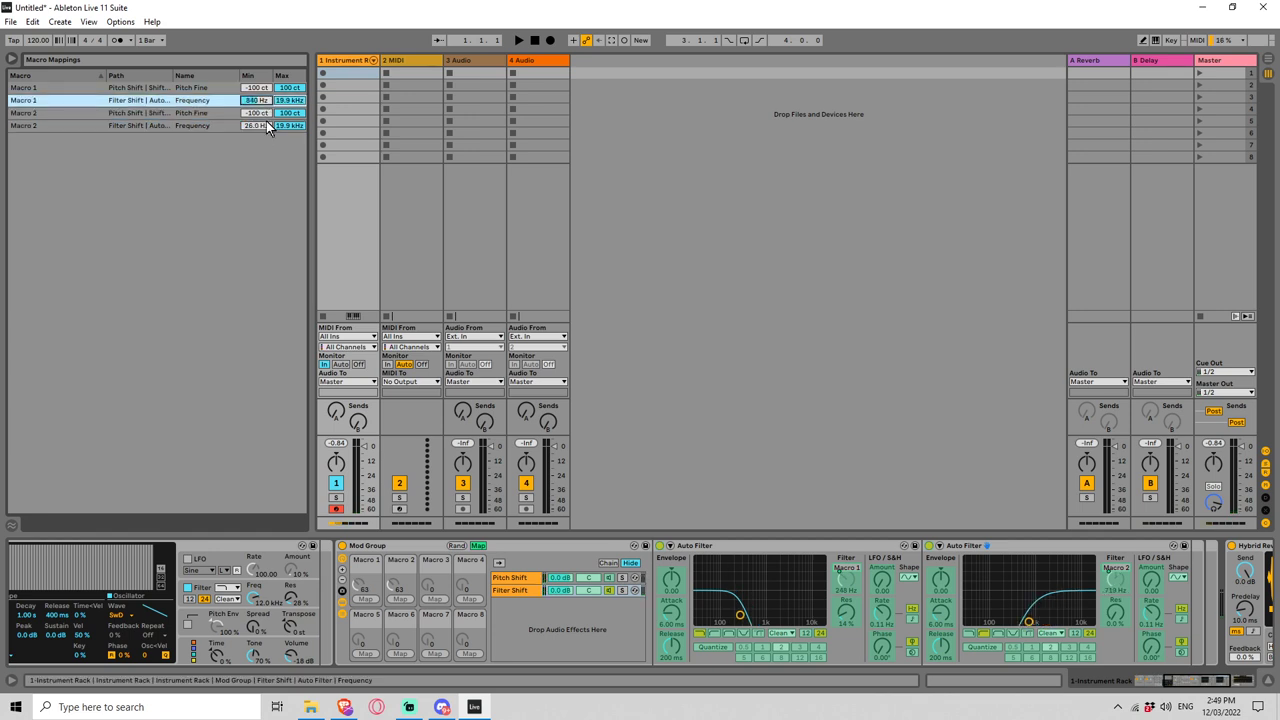
mouse_move(283, 129)
drag(283, 129, 283, 165)
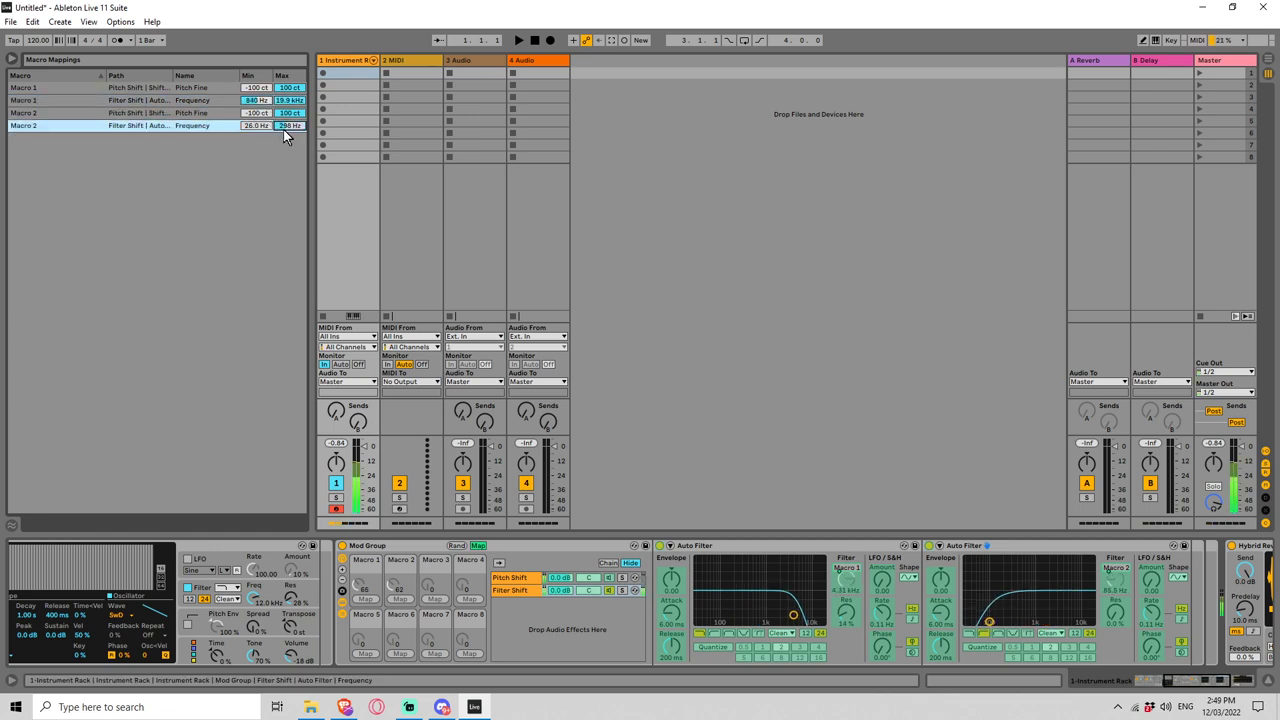
scroll(283, 129, up, 1)
click(478, 545)
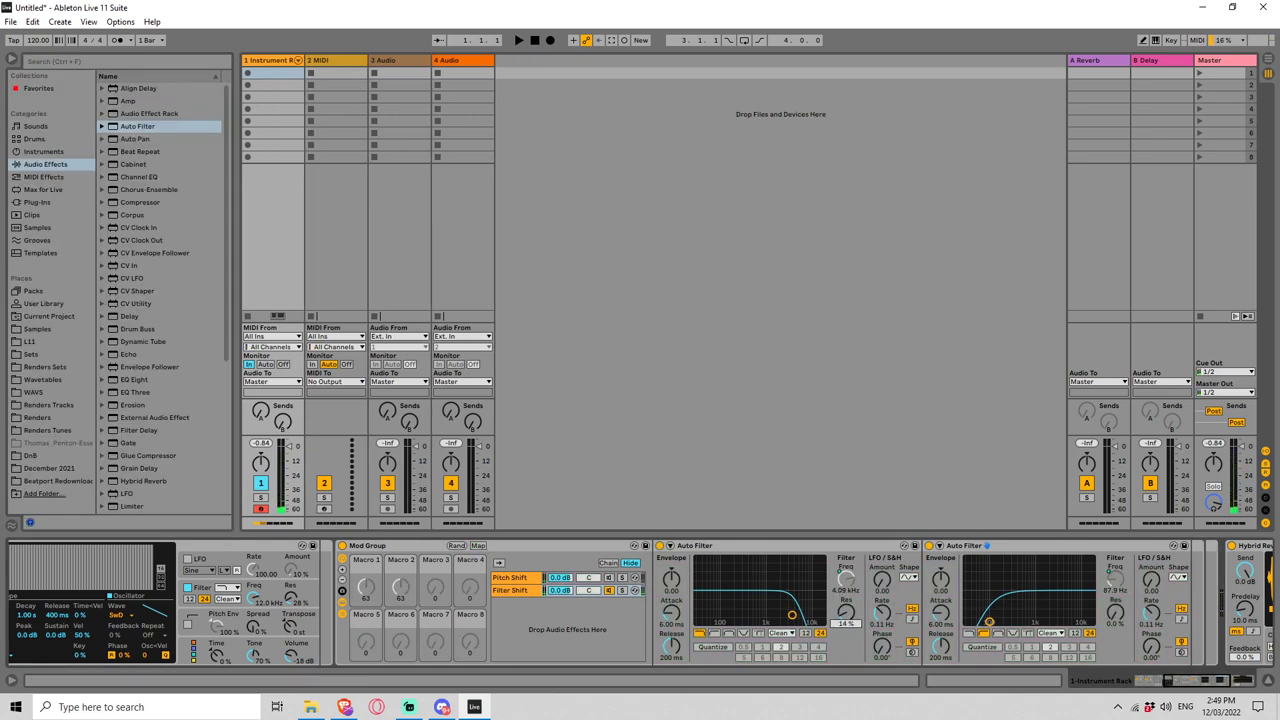
Step: Set the resonance of the low-pass Auto Filter to 52 % and of the high-pass Auto Filter to 47 %
drag(846, 612, 846, 580)
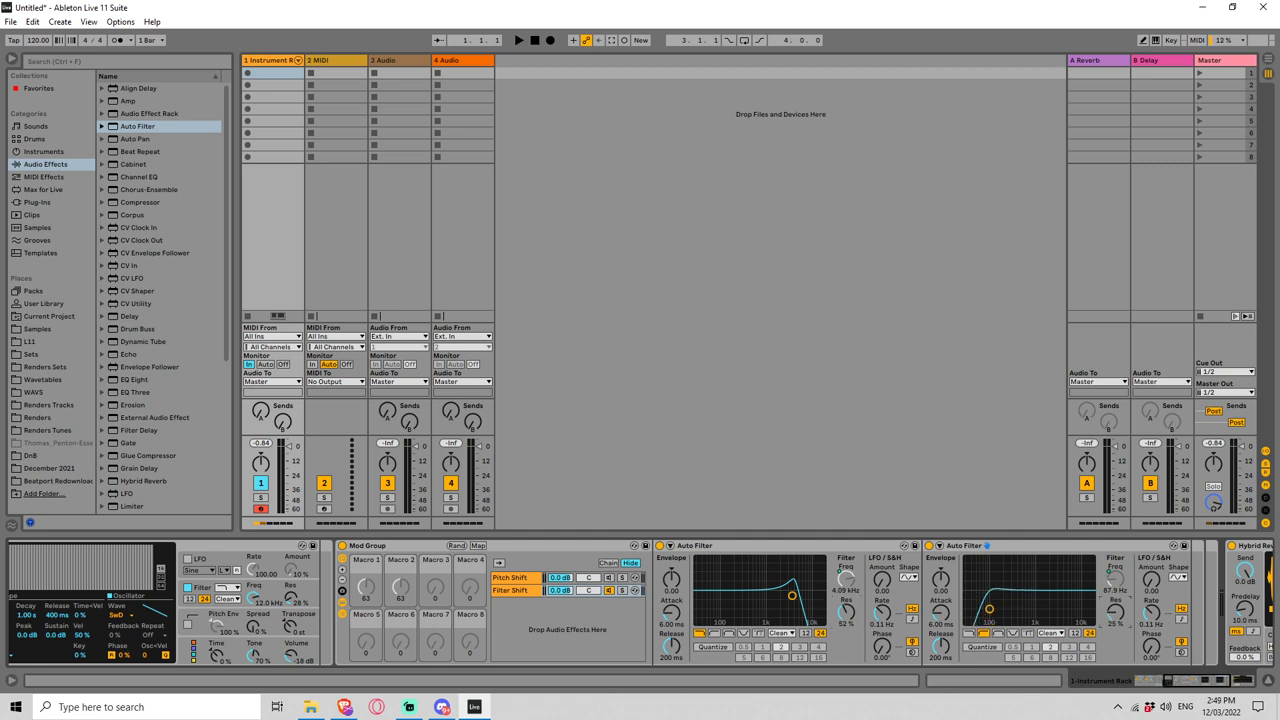
drag(1116, 612, 1116, 590)
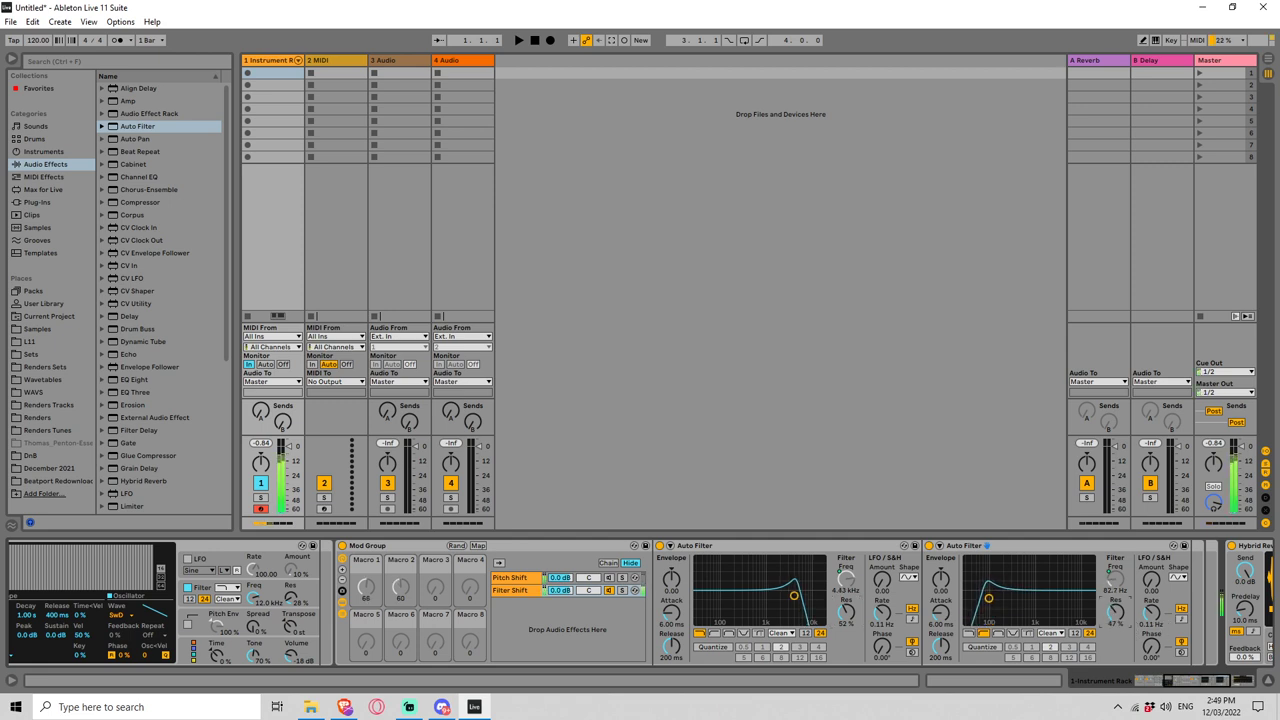
Step: Set the Macro 1 filter frequency's minimum to 187 Hz and the Macro 2 filter frequency's maximum to 1.34 kHz
click(477, 545)
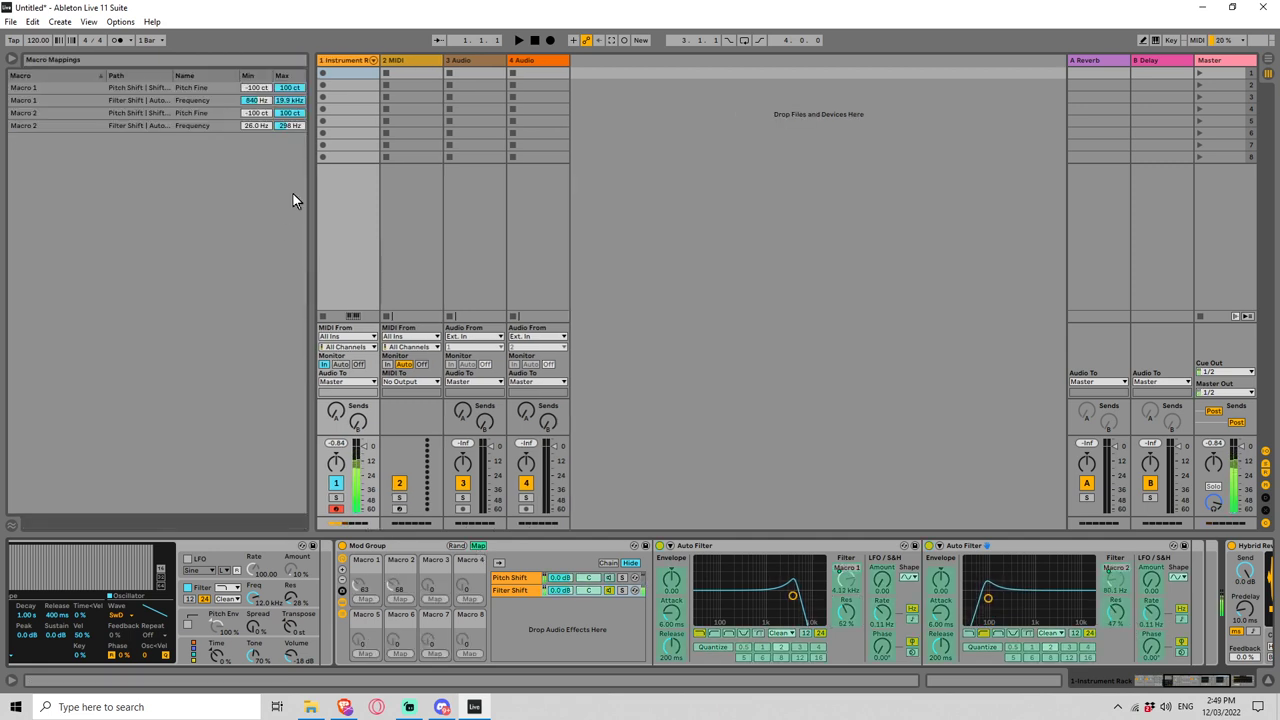
drag(256, 100, 287, 100)
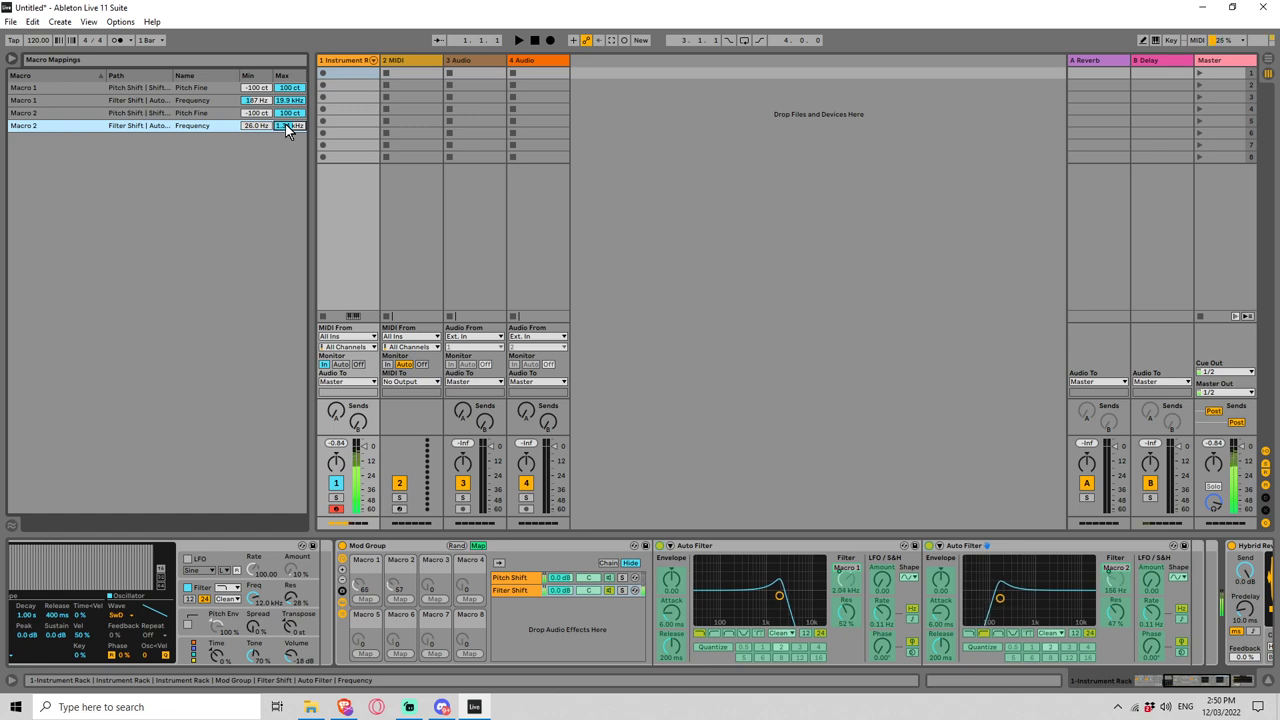
Step: Switch to the Pianoteq chain in the nested Instrument Rack and leave Mod Group's macro mapping mode
scroll(604, 570, up, 3)
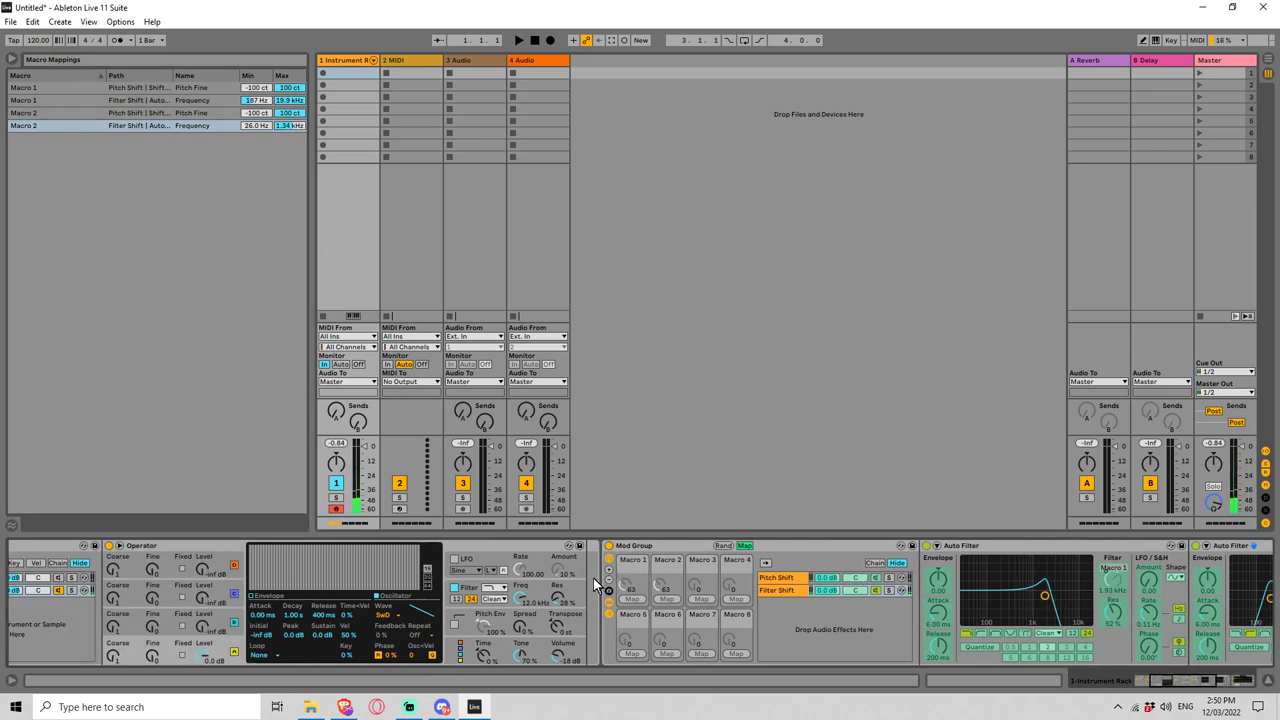
scroll(597, 585, up, 5)
click(260, 583)
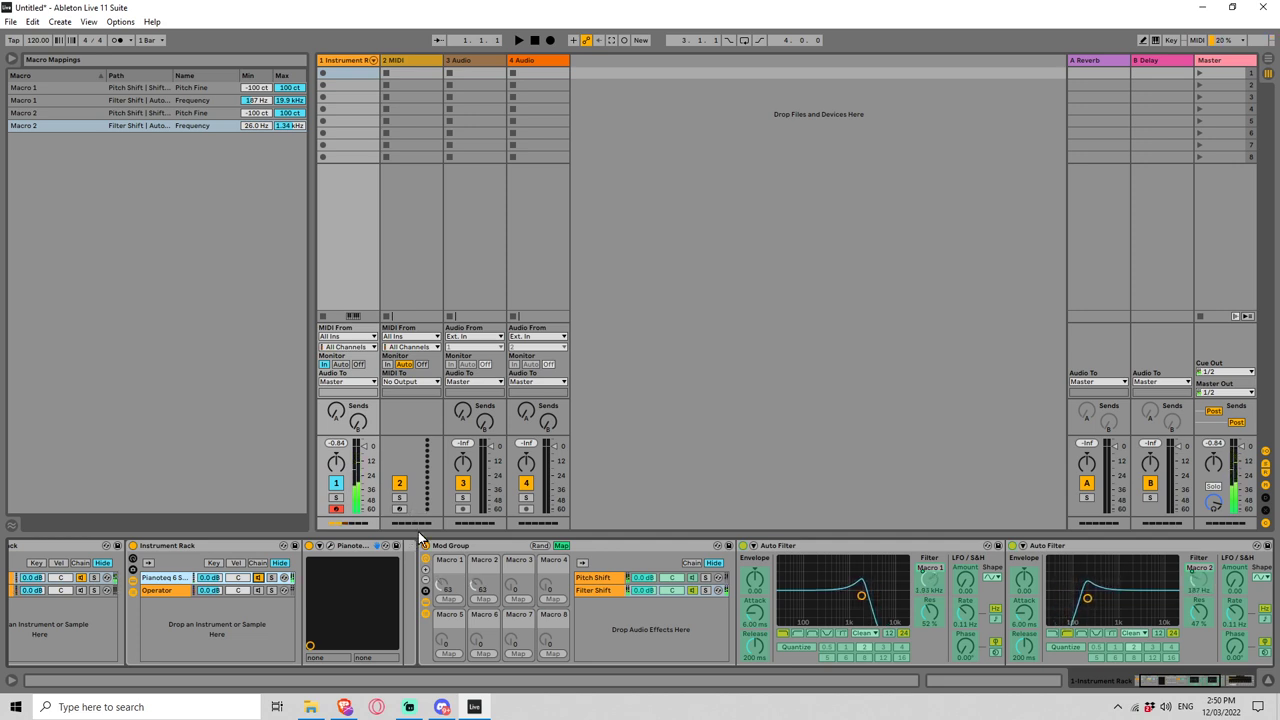
click(561, 545)
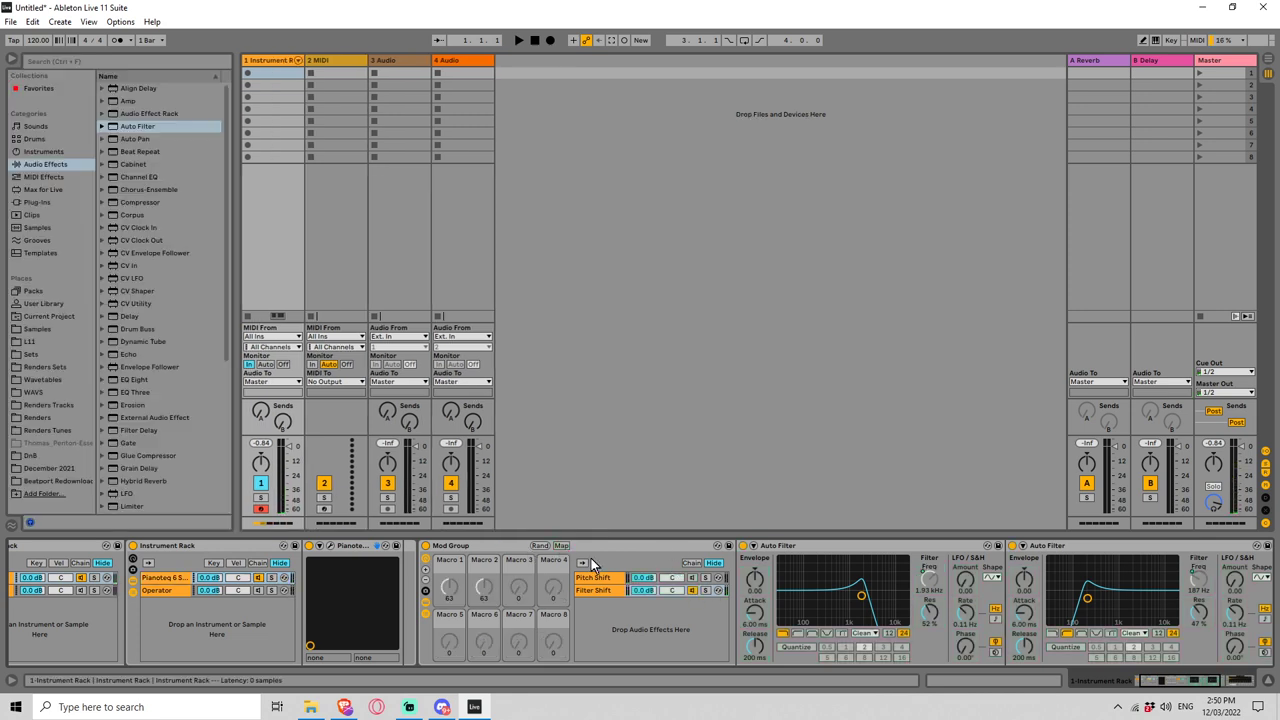
Step: Turn the Pitch Shift chain of Mod Group back on
click(689, 580)
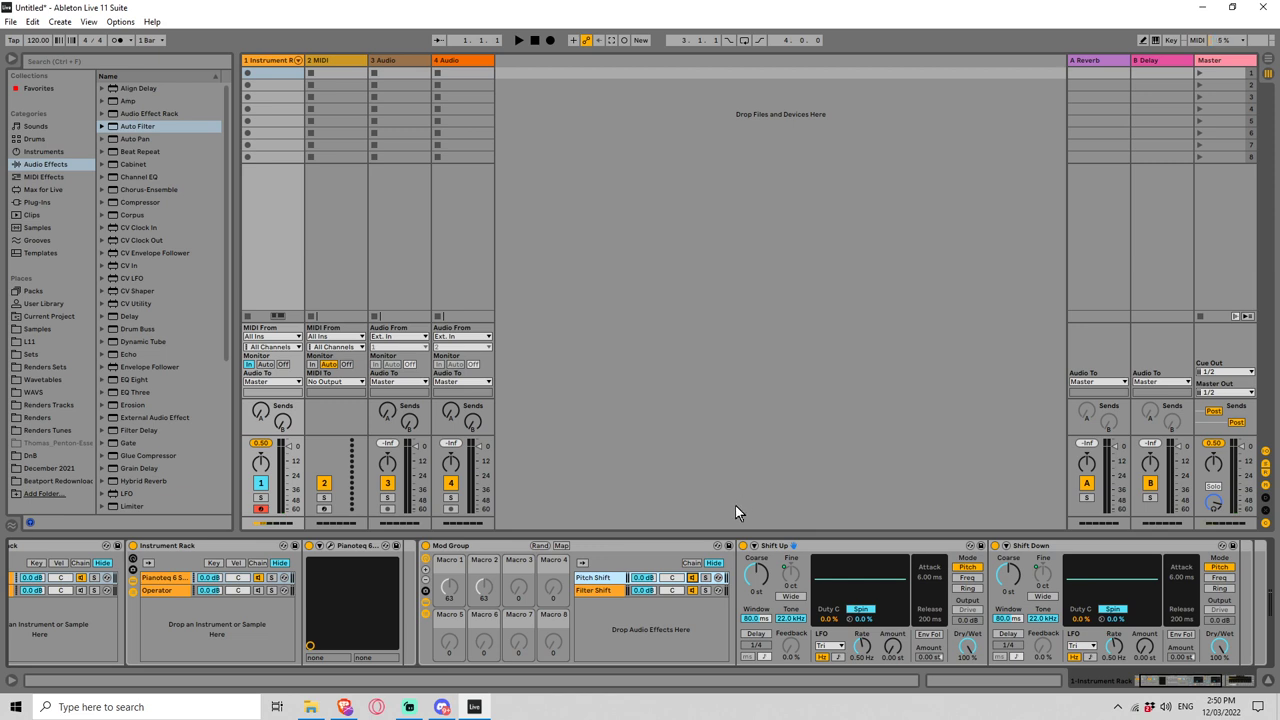
click(607, 591)
click(608, 590)
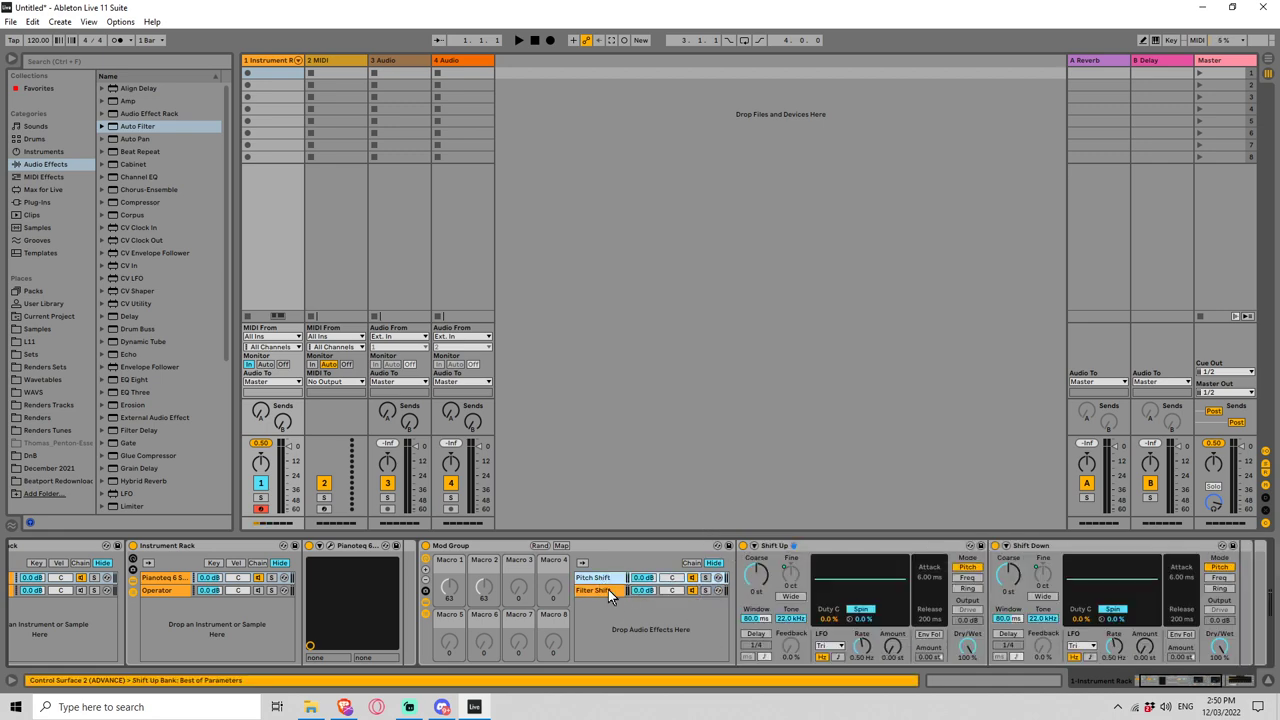
click(608, 591)
click(603, 604)
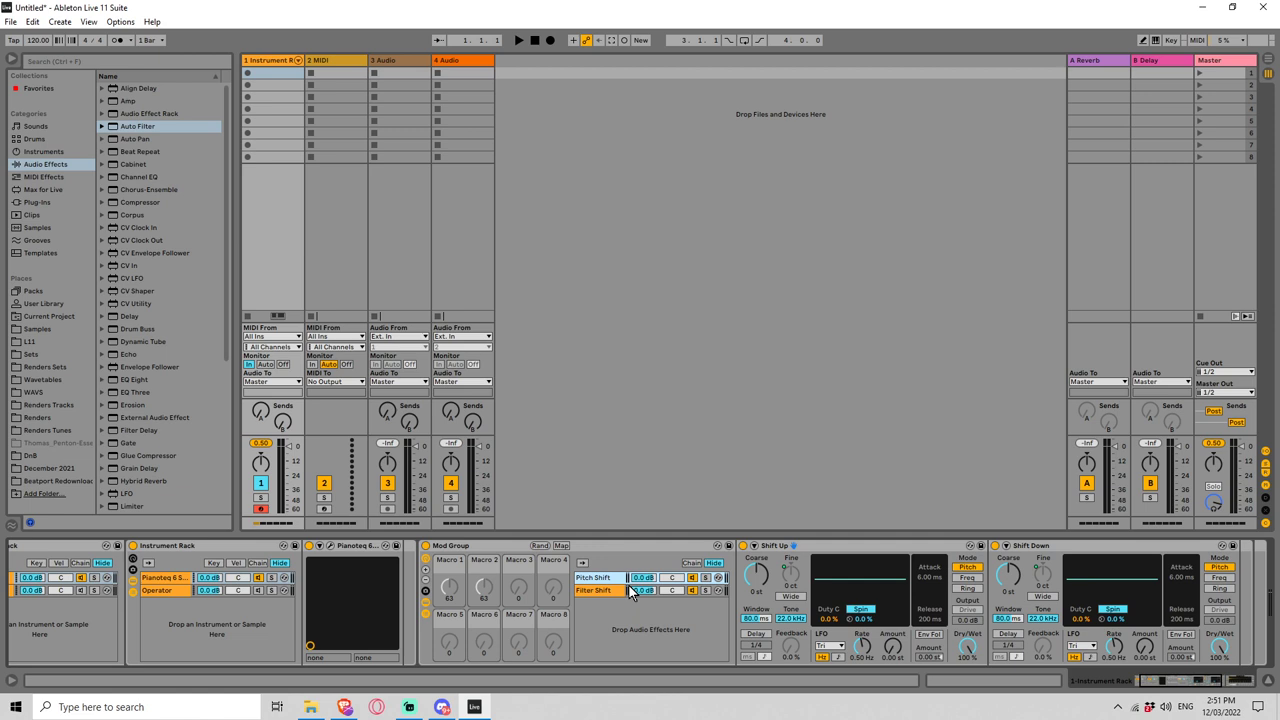
Step: Add Simpler as a third chain in the nested Instrument Rack beside Pianoteq and Operator
scroll(229, 607, up, 2)
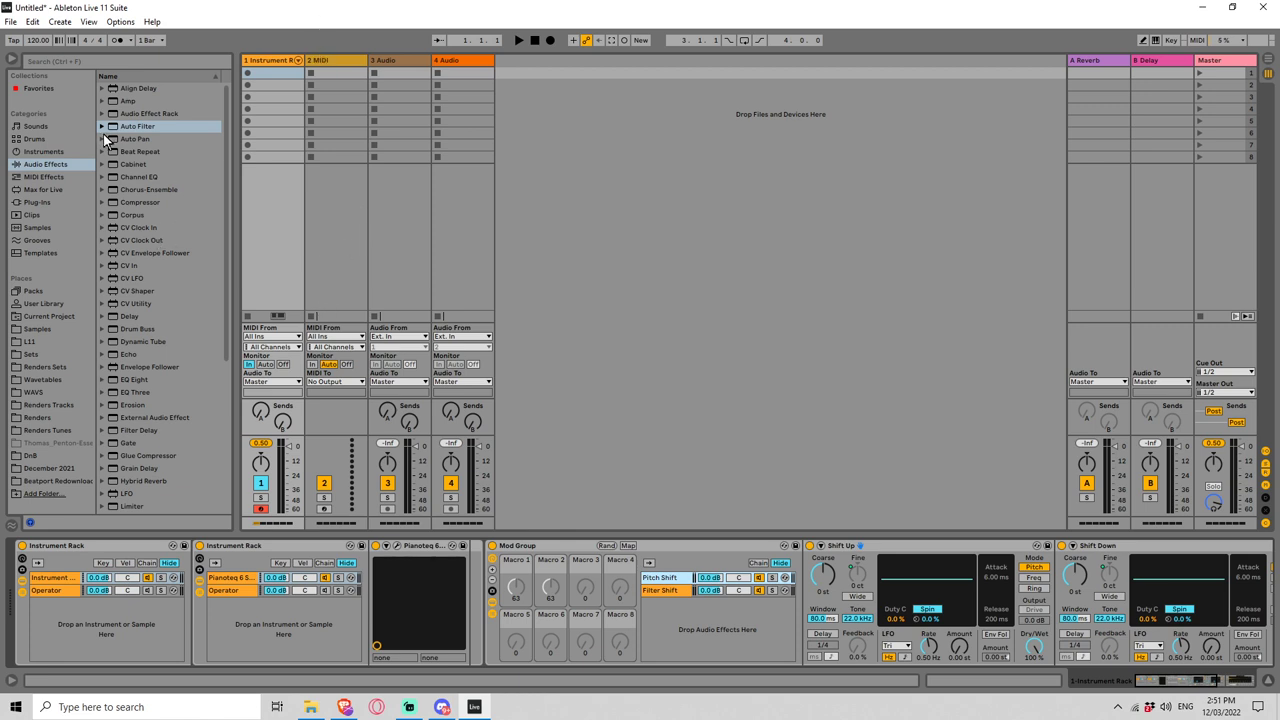
click(50, 152)
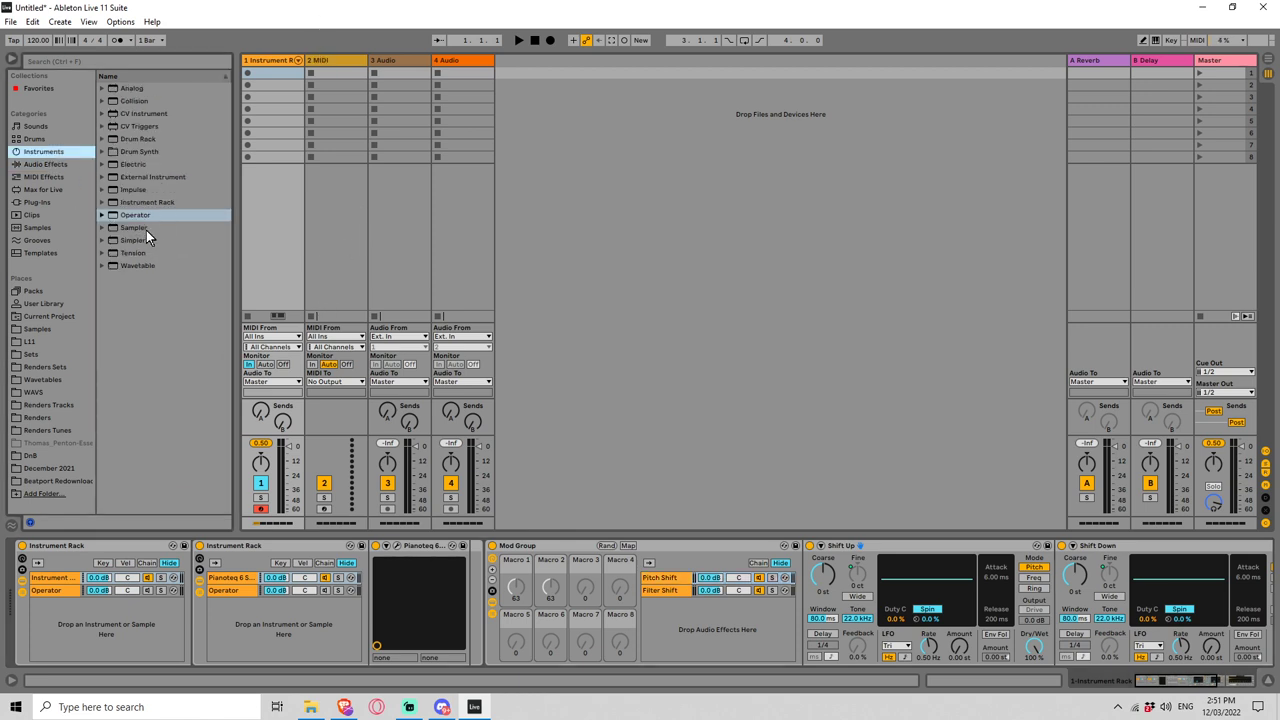
drag(135, 242, 73, 643)
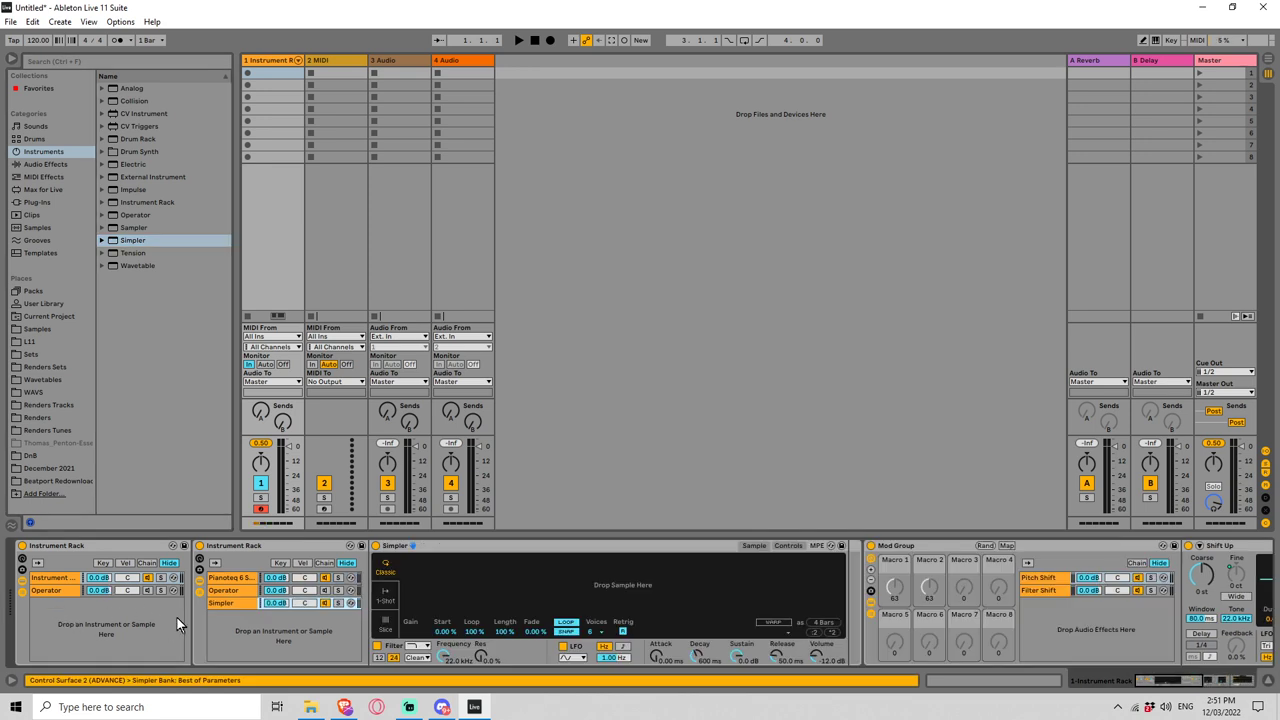
Step: Search all browser results for "loop"
click(39, 57)
text(loop)
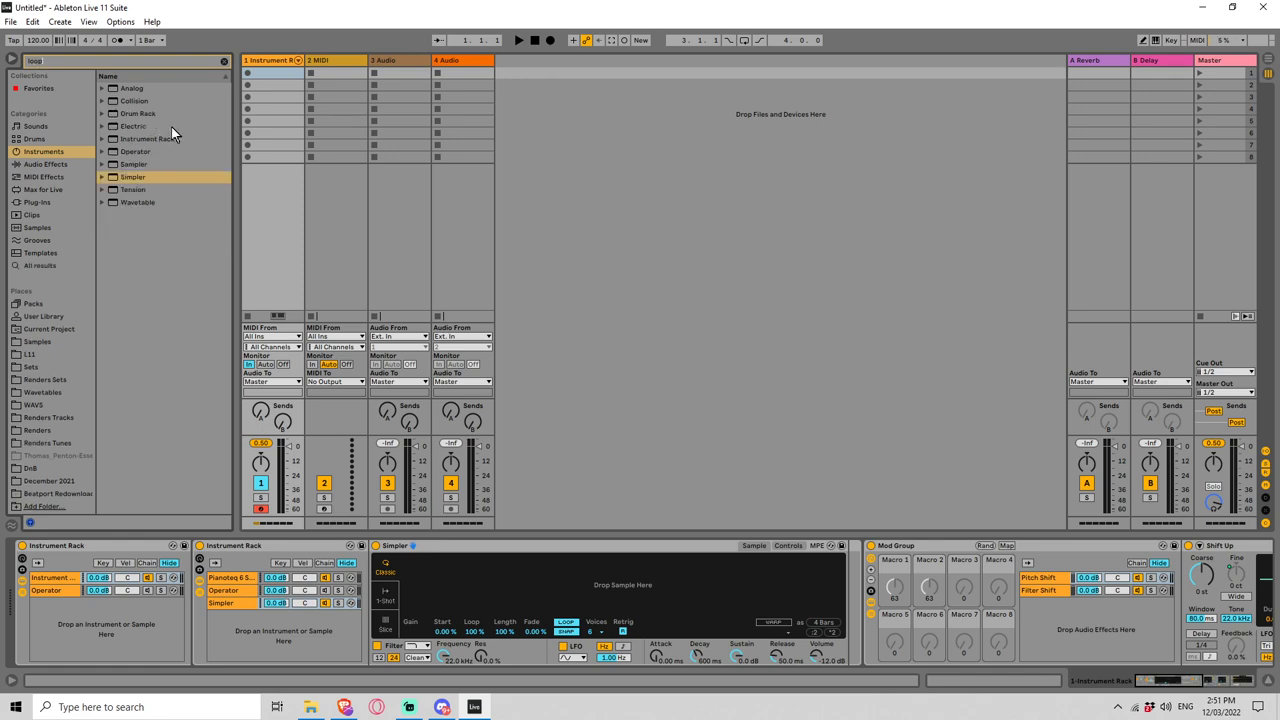
click(60, 265)
Step: Audition several of the FS_LS loop samples in the search results
drag(226, 92, 225, 188)
click(154, 187)
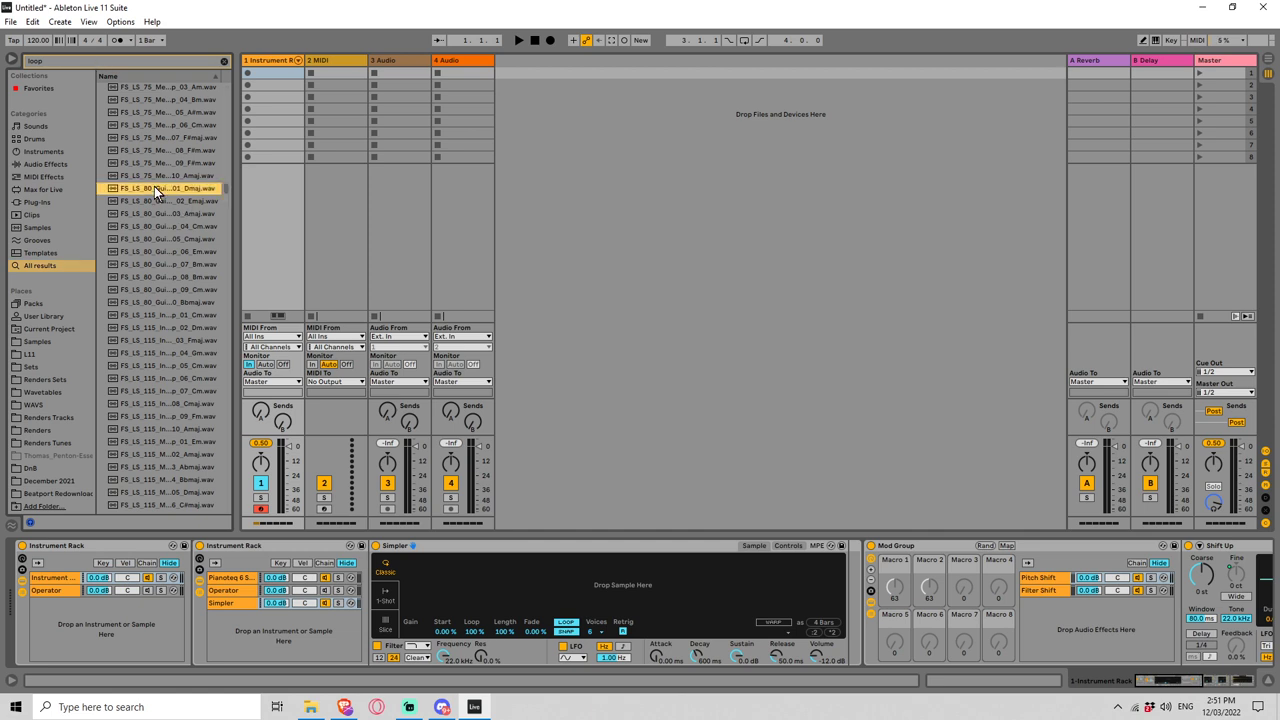
scroll(175, 260, up, 1)
click(178, 287)
scroll(178, 287, down, 2)
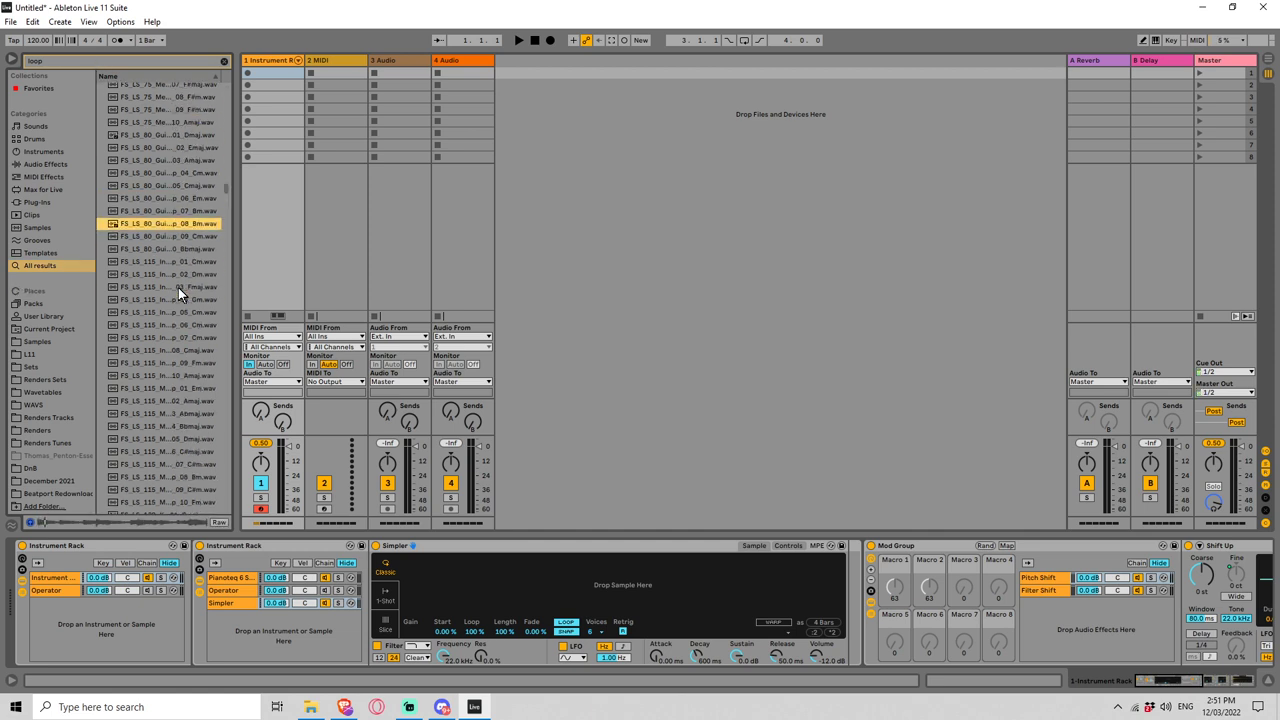
scroll(178, 287, up, 5)
click(182, 323)
scroll(190, 330, down, 10)
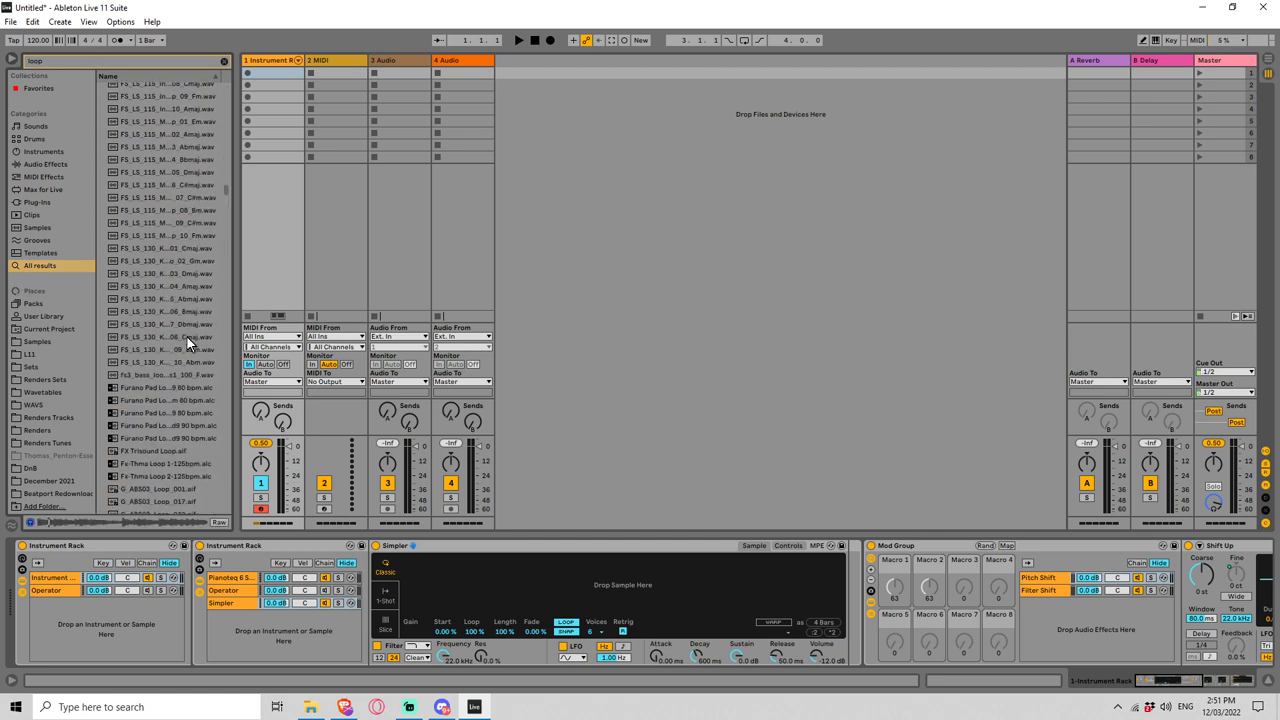
click(187, 337)
scroll(199, 309, up, 2)
scroll(181, 247, up, 5)
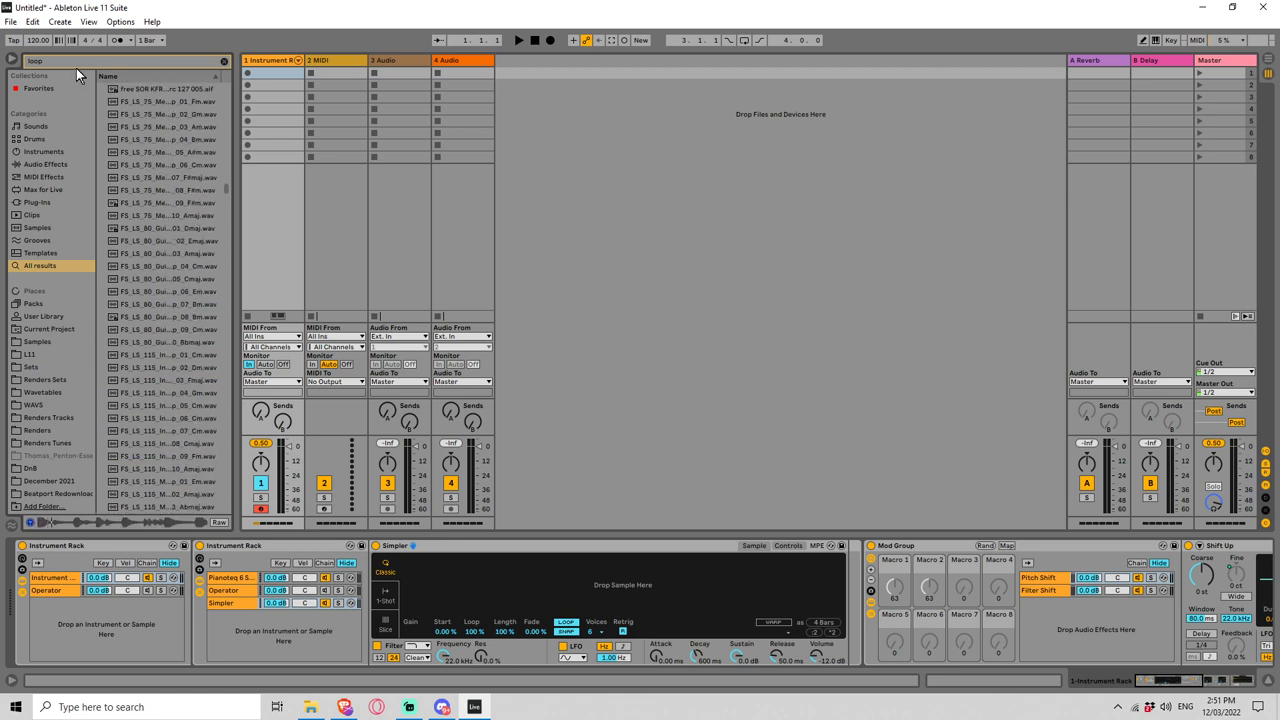
Step: Search for "loop drums", preview a few samples, and load SS_LCSB_74_drums_loop_1_kit02_g.wav into the empty Simpler
click(61, 63)
text(loop drums)
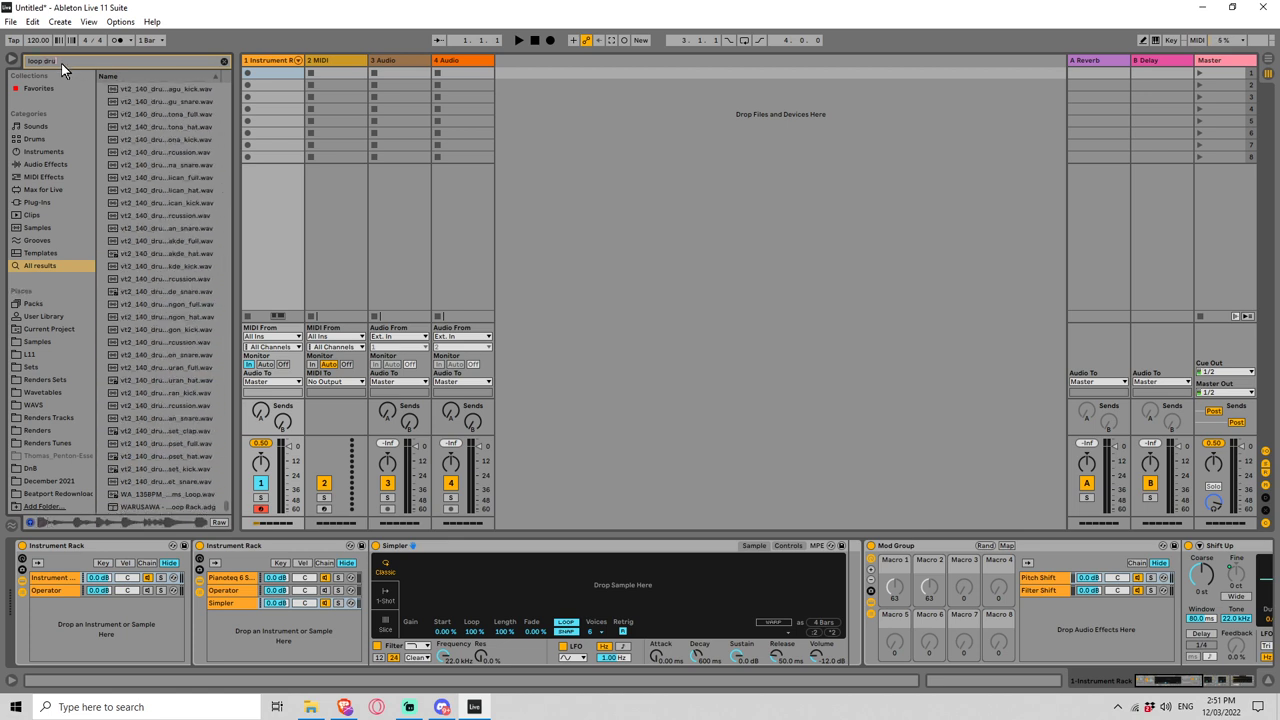
click(180, 299)
click(188, 316)
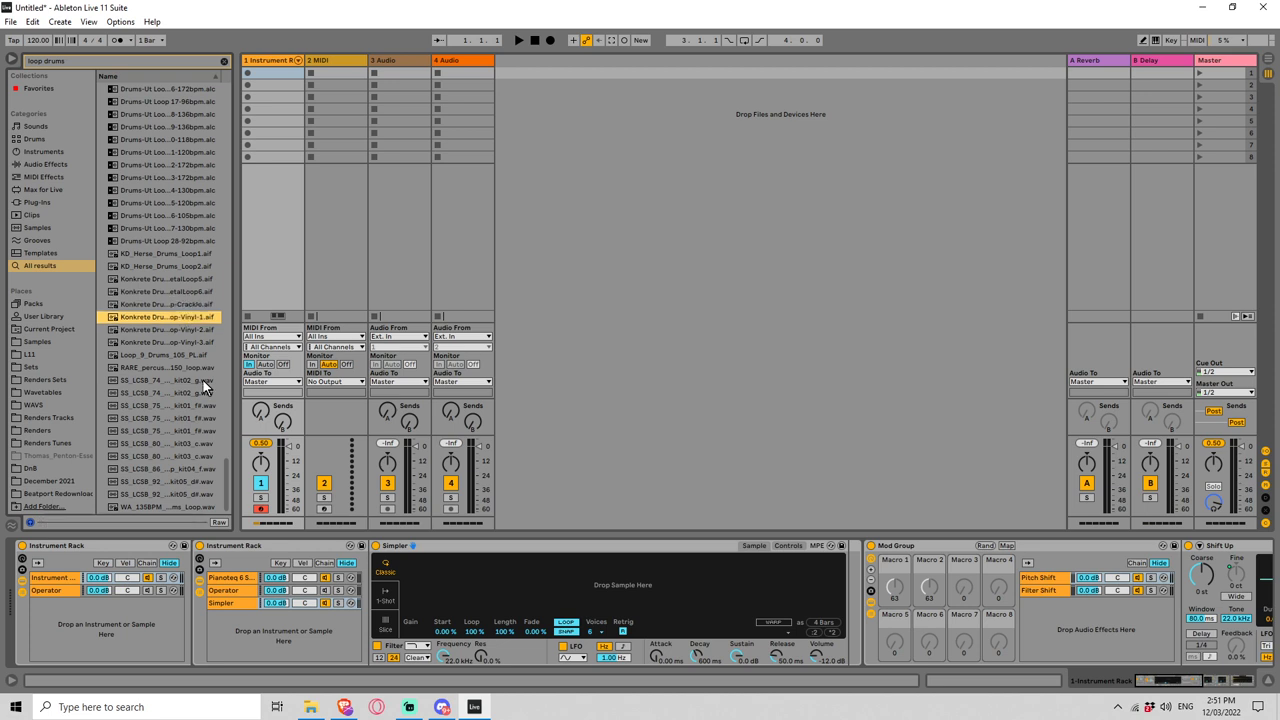
click(186, 379)
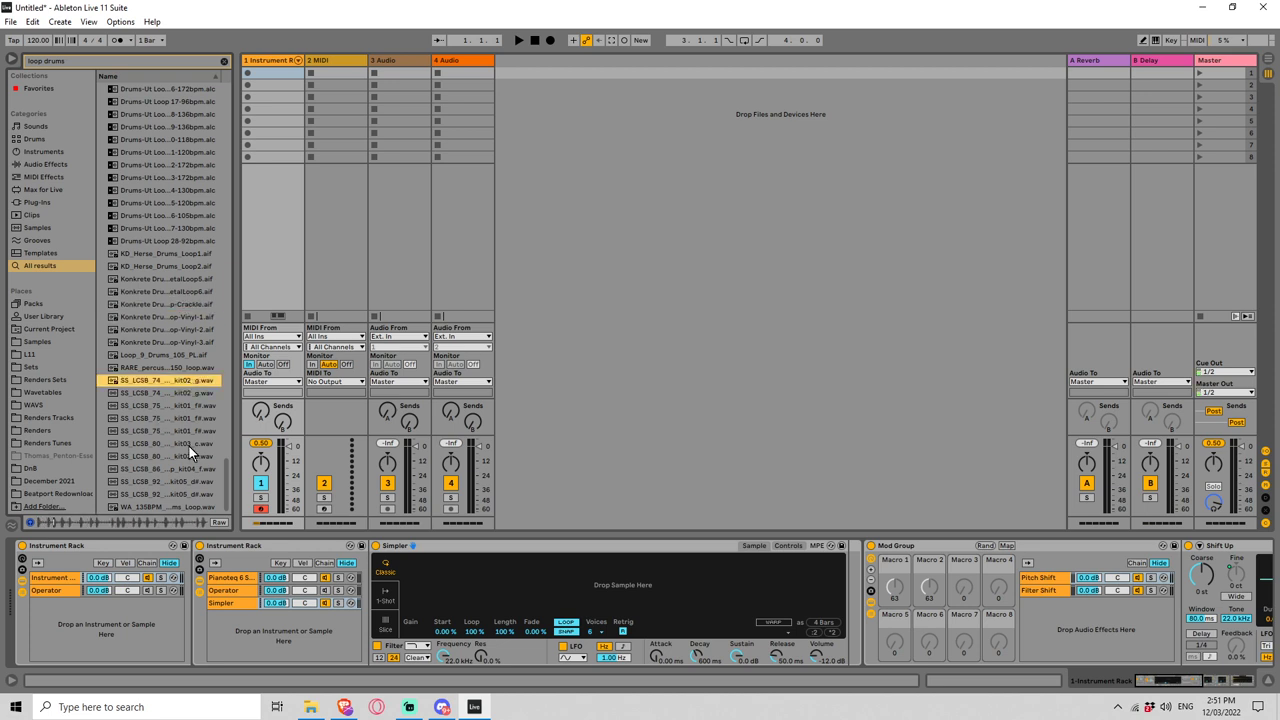
drag(148, 386, 475, 578)
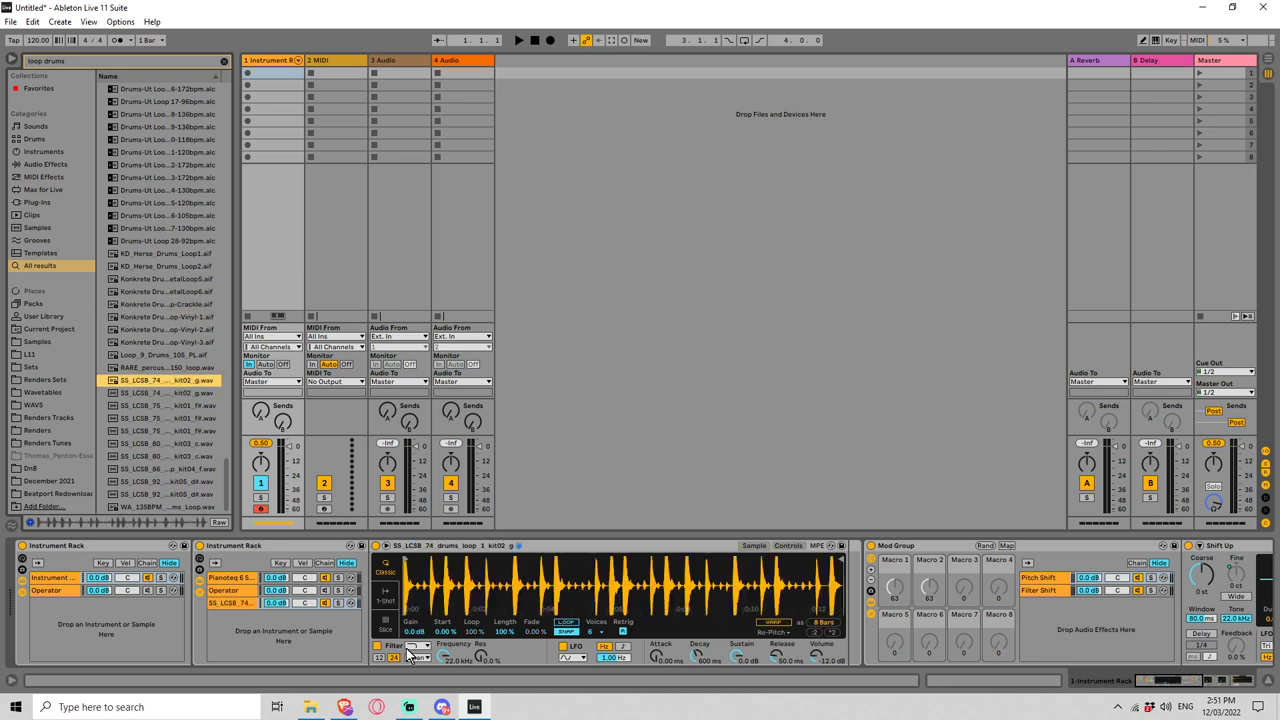
Step: Create a one-bar MIDI clip in track 1's first slot, launch it, and add a C3 note stretched across the whole bar
click(272, 74)
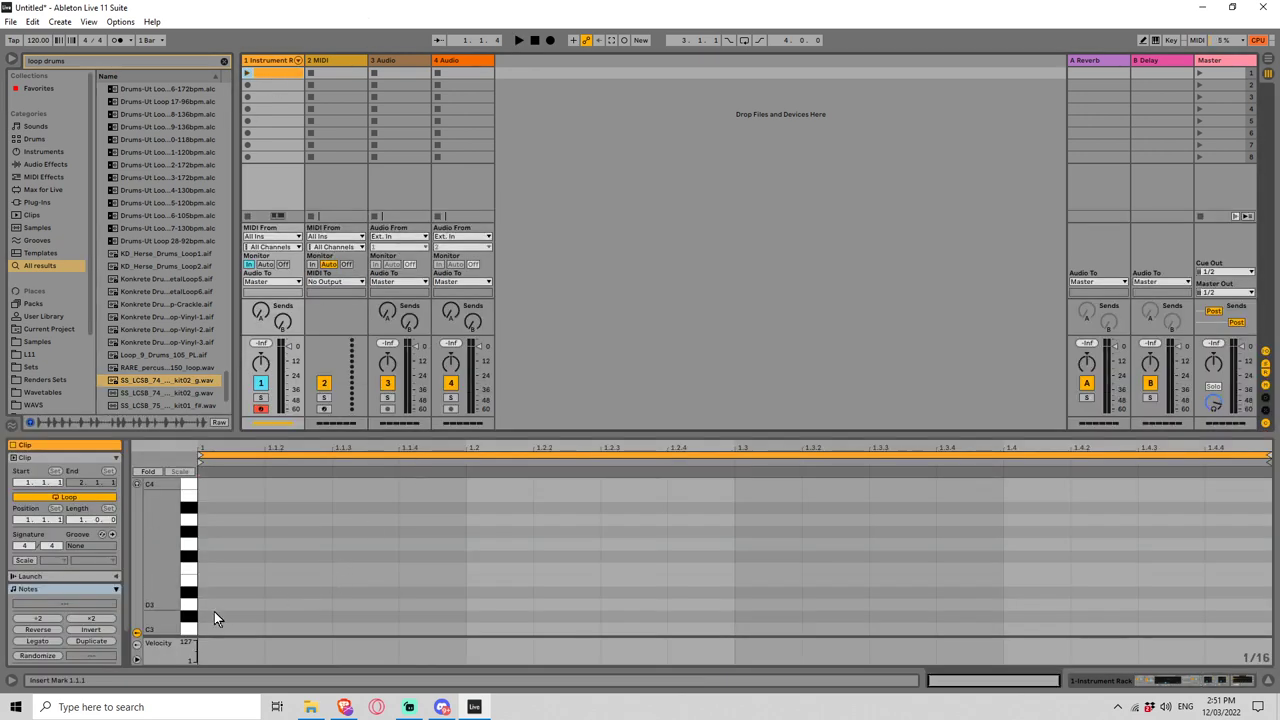
double_click(209, 630)
key(space)
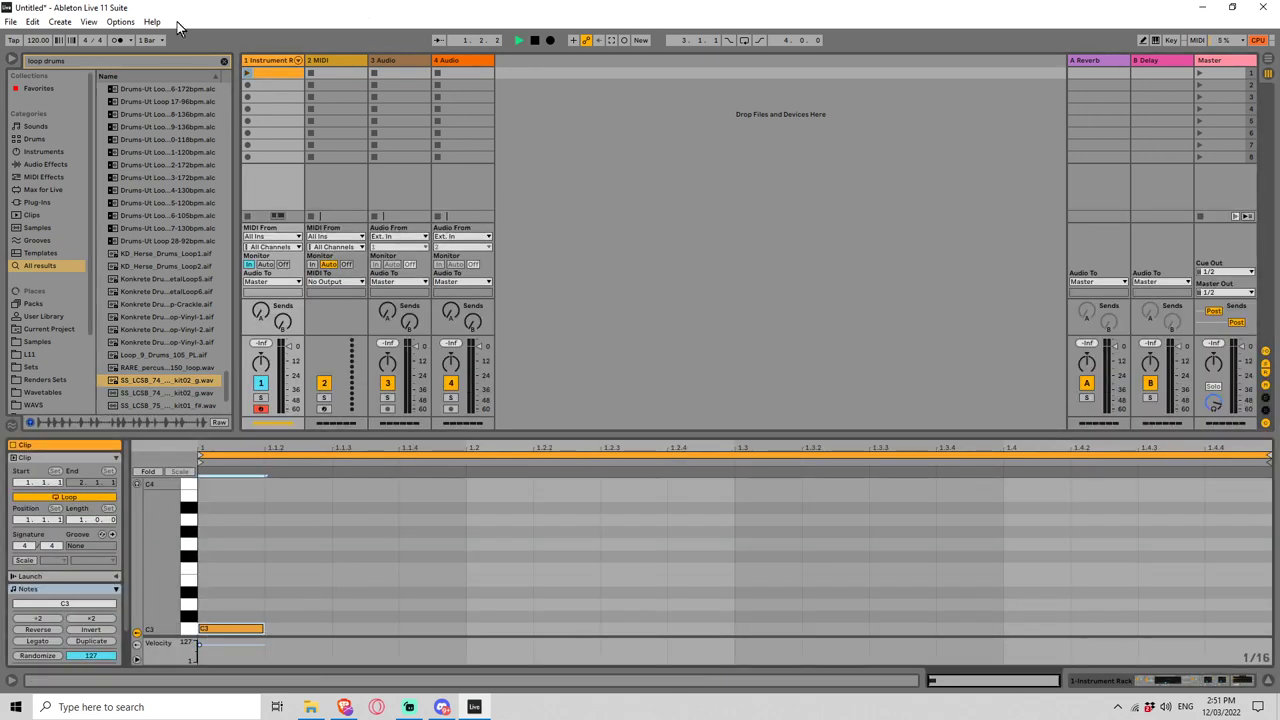
click(246, 73)
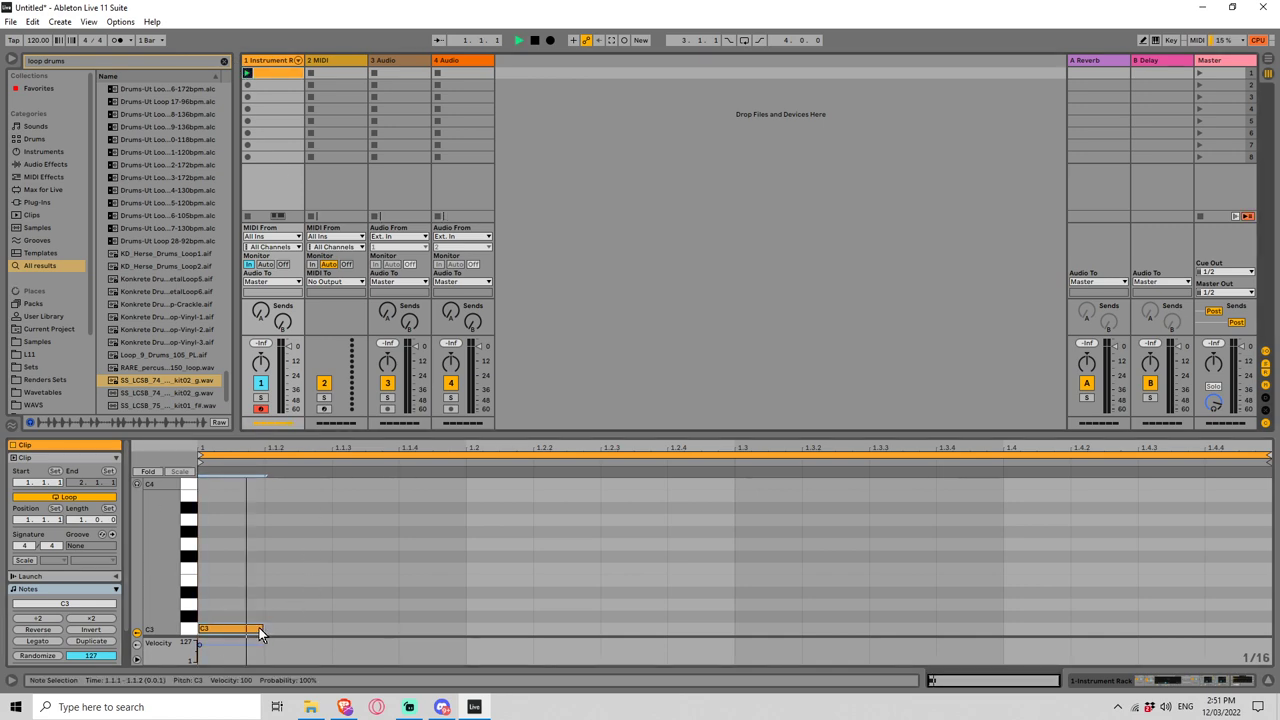
drag(264, 629, 1143, 629)
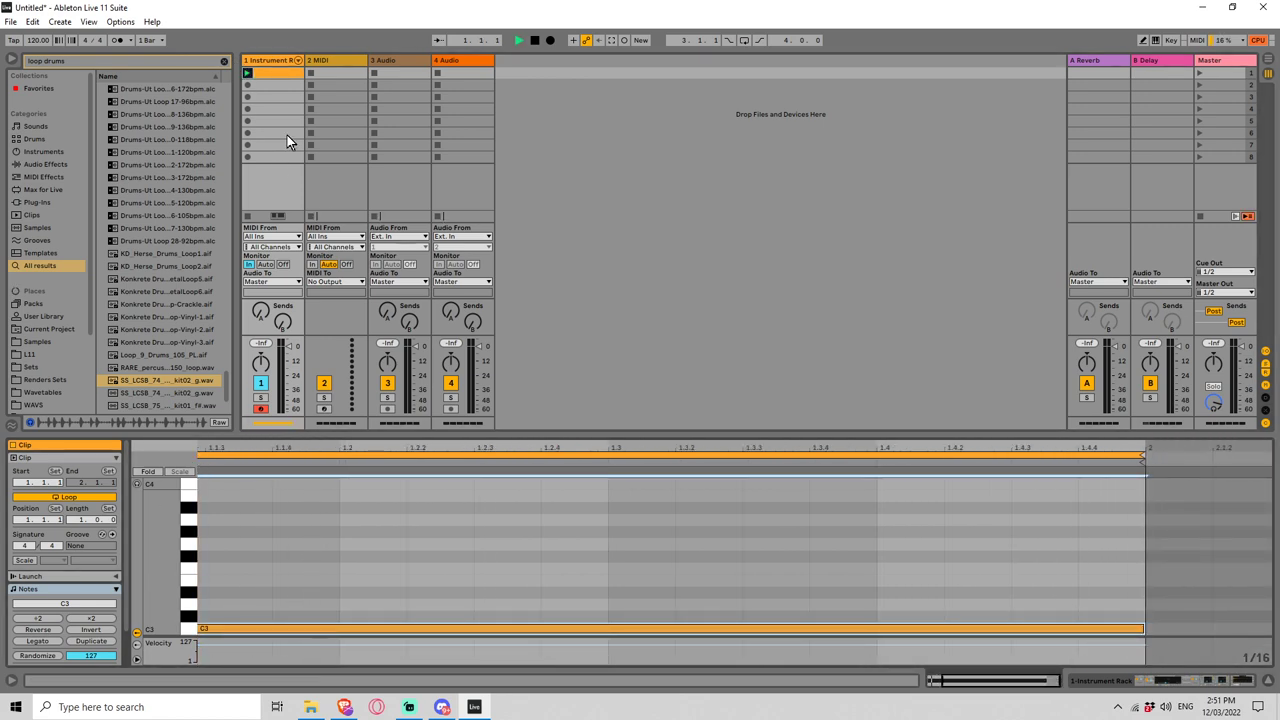
Step: Switch the drum-loop Simpler to Slice mode and lower the clip's note an octave to C2
click(265, 62)
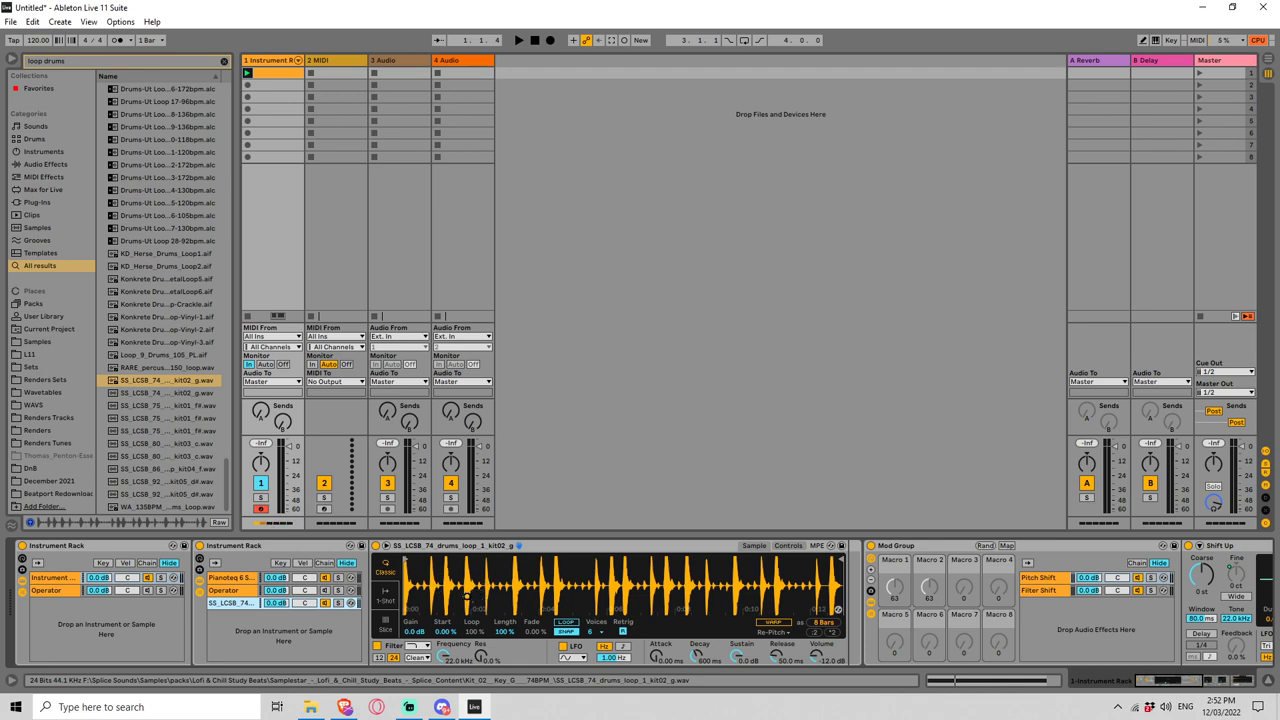
click(385, 625)
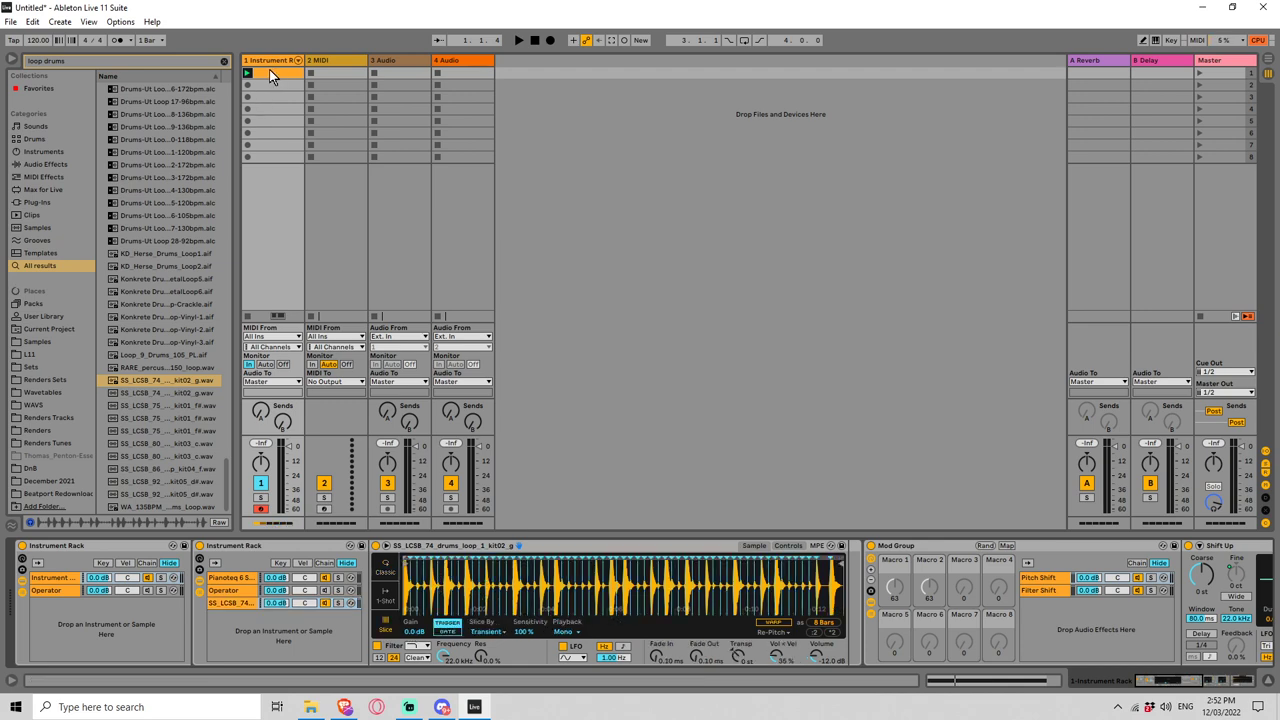
click(269, 73)
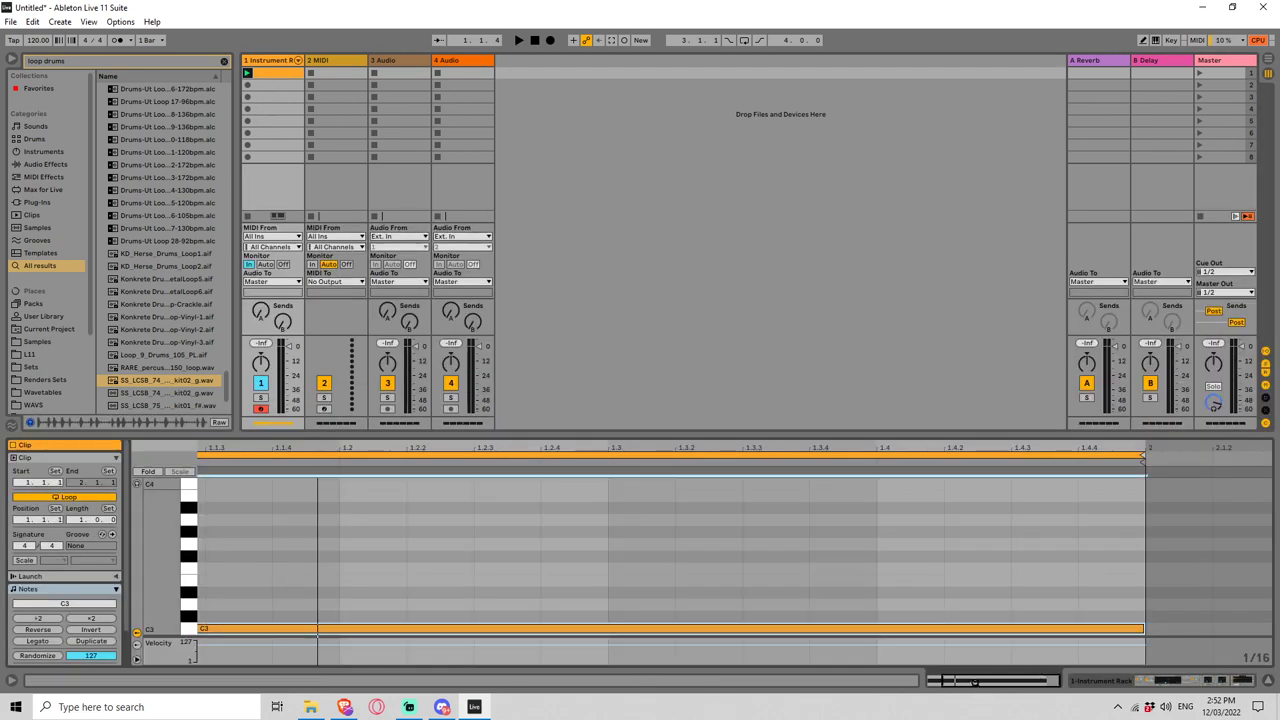
scroll(837, 603, left, 2)
click(486, 628)
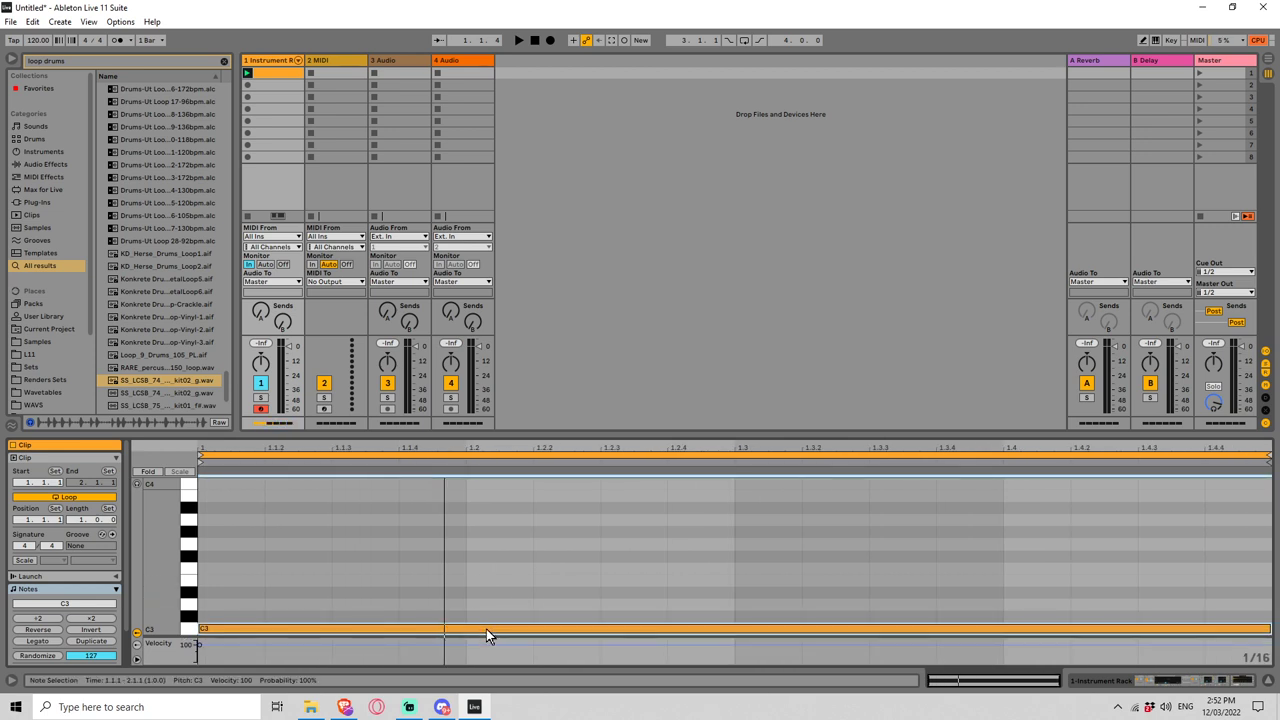
key(shift+Down)
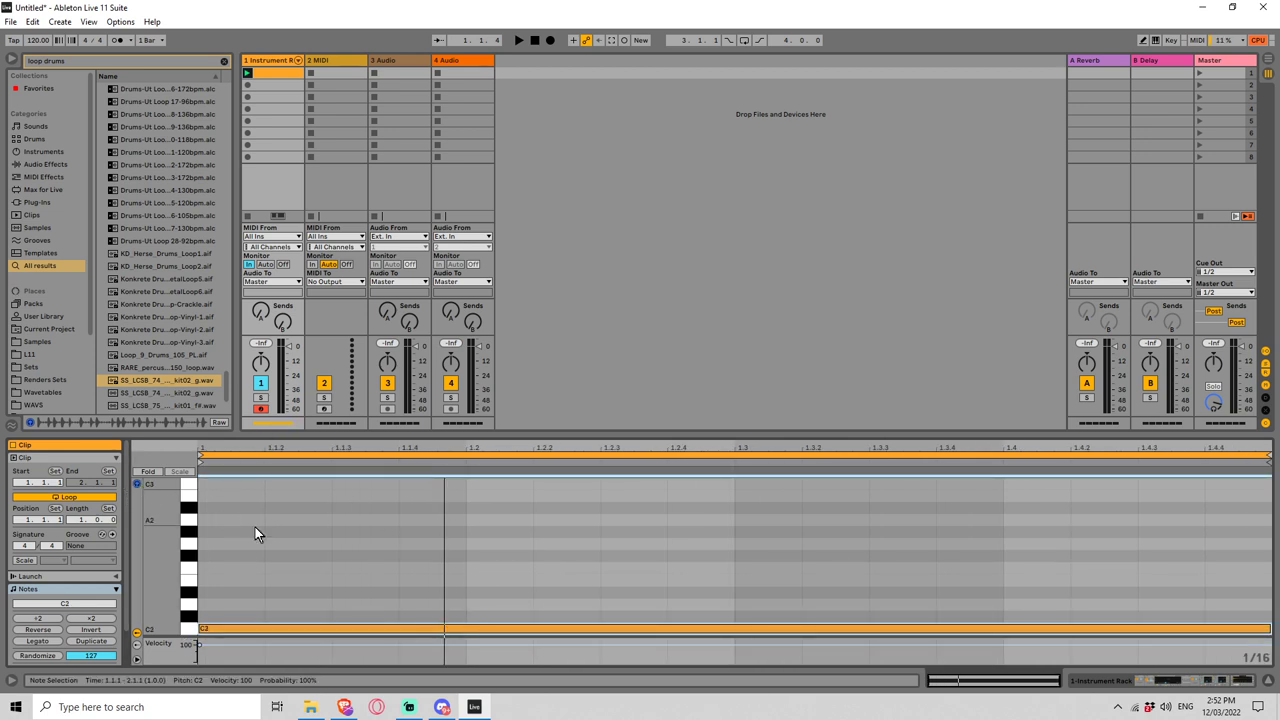
drag(312, 658, 320, 585)
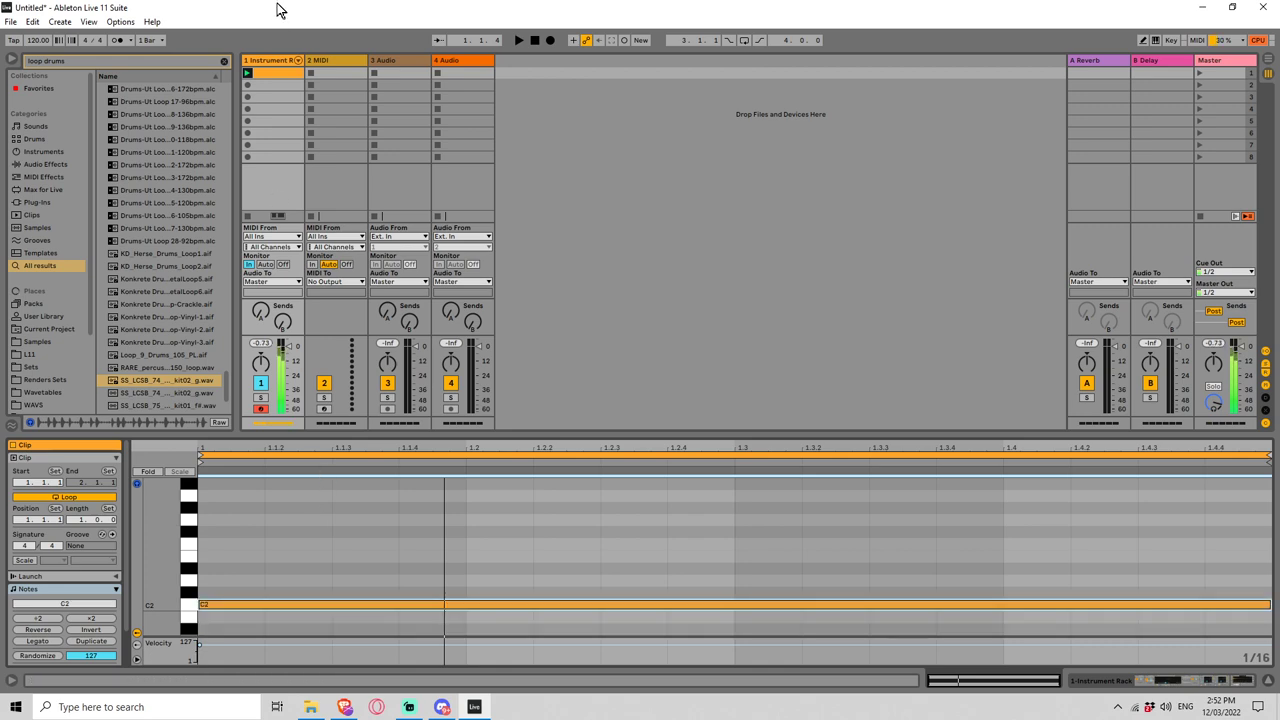
Step: Turn off the Pianoteq chain in the nested Instrument Rack and reopen track 1's MIDI clip
key(shift+Tab)
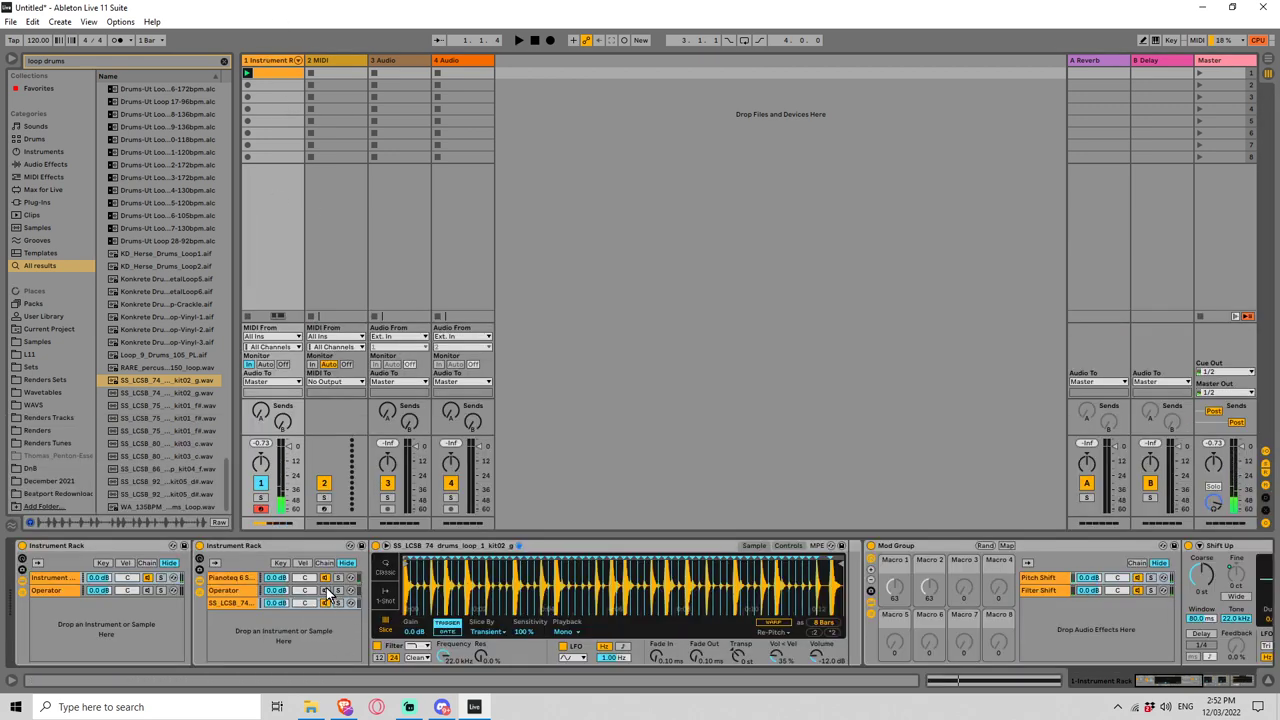
click(328, 578)
click(266, 74)
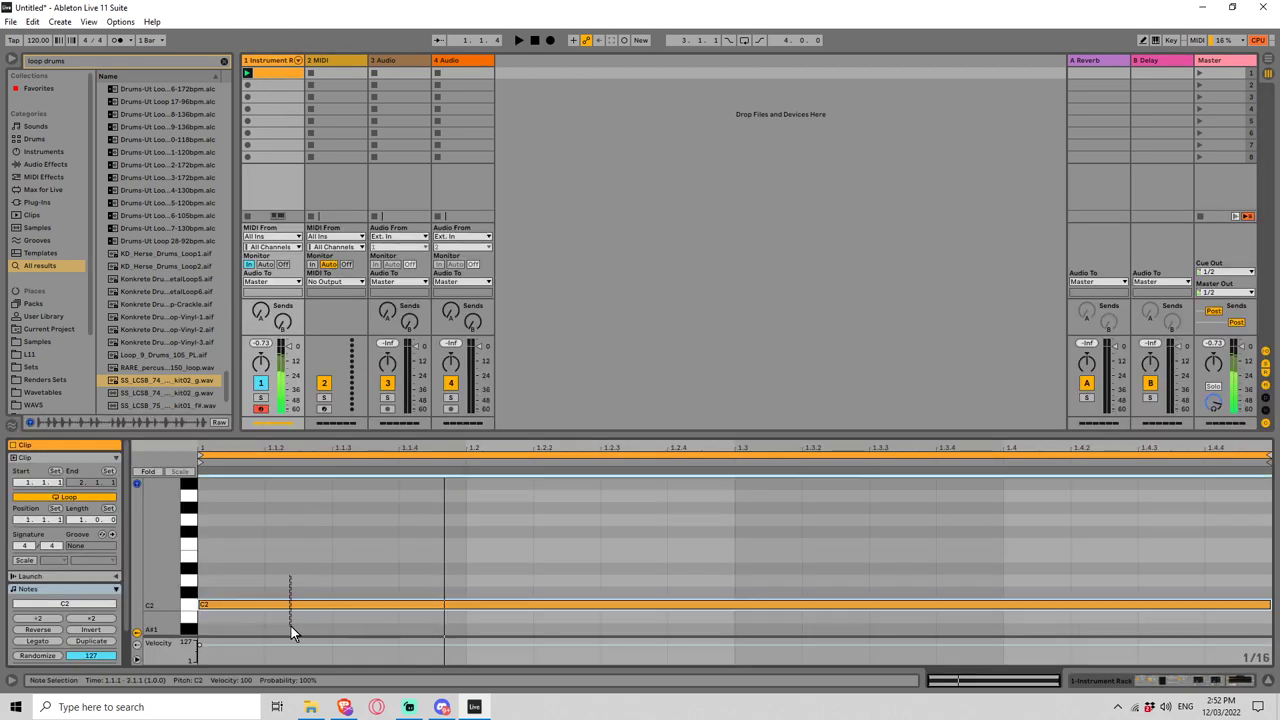
Step: Lower the clip's note to C1, shorten it to a sixteenth at the start of the bar, and play it back
key(Down)
key(Down)
key(Down)
key(Down)
key(Down)
key(Down)
key(Down)
key(Down)
key(Down)
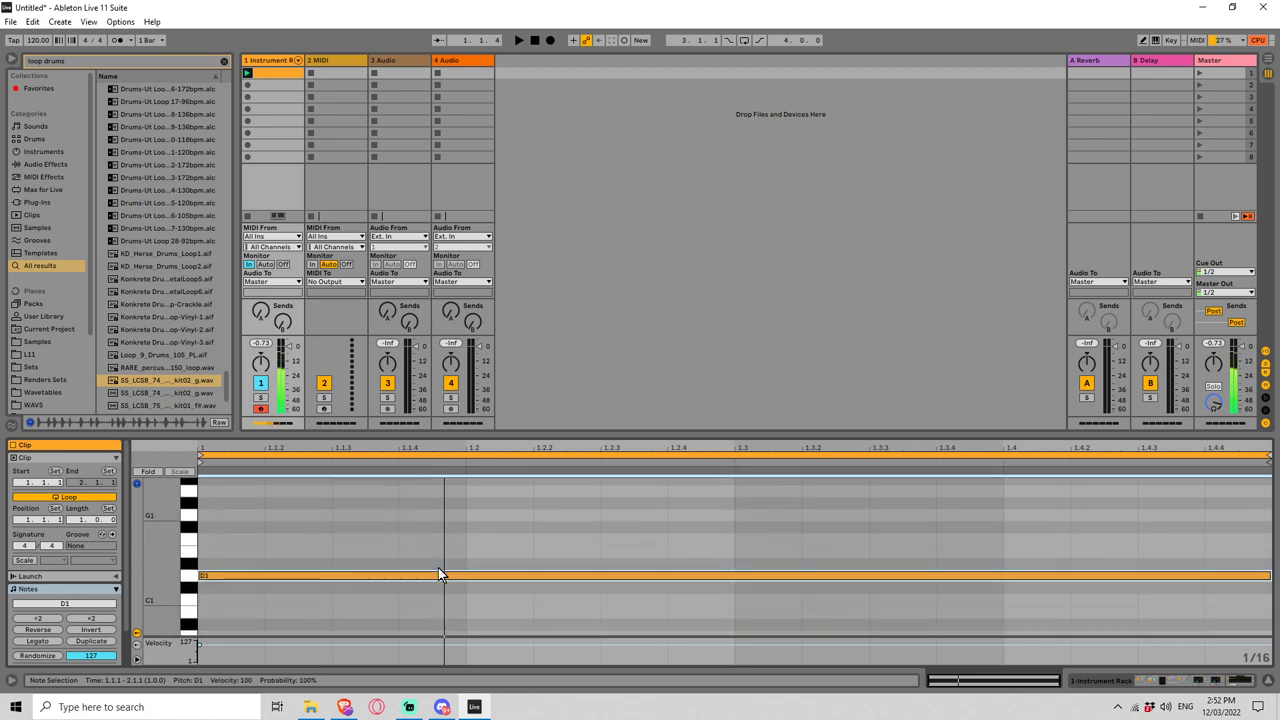
key(Up)
key(Up)
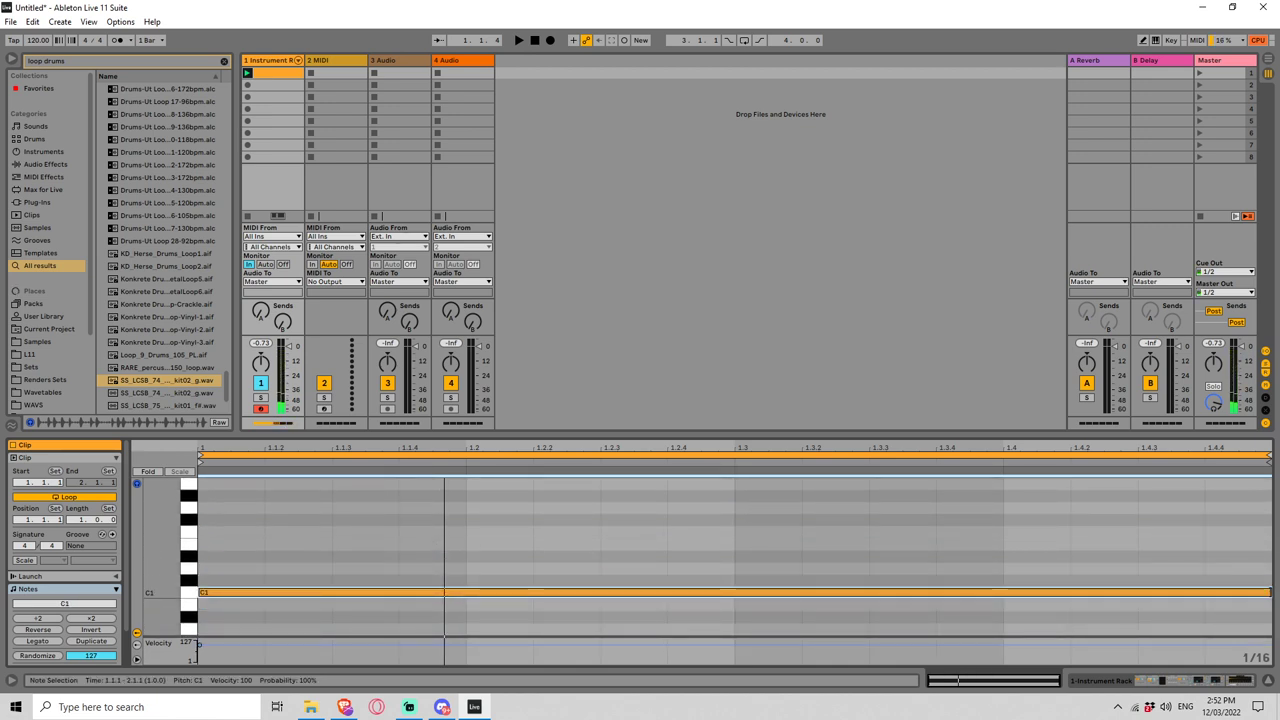
drag(1268, 592, 262, 594)
key(space)
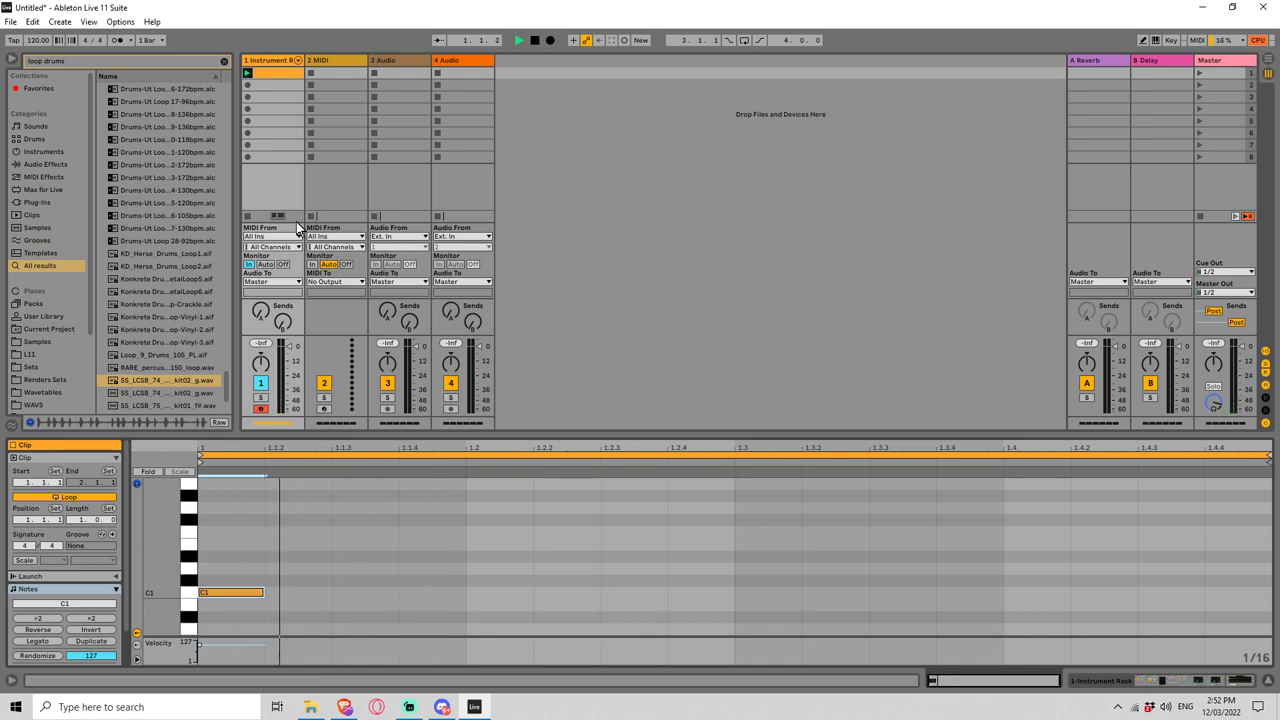
click(265, 62)
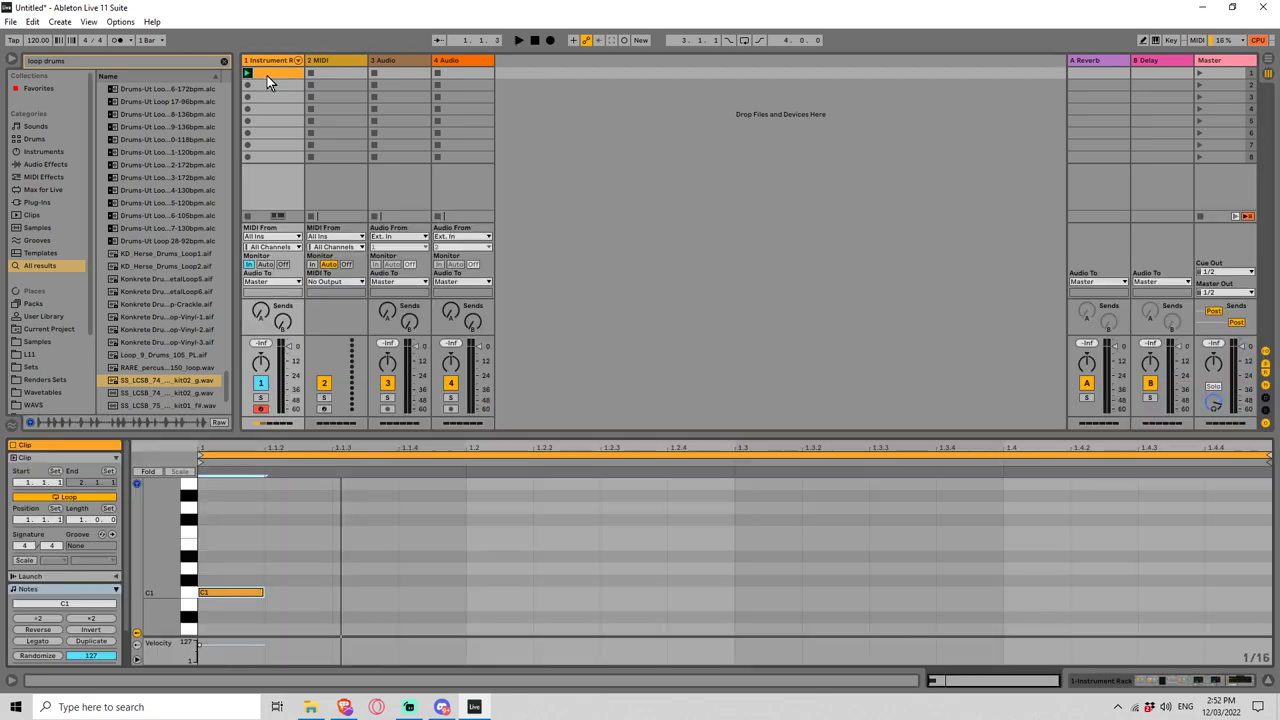
click(267, 74)
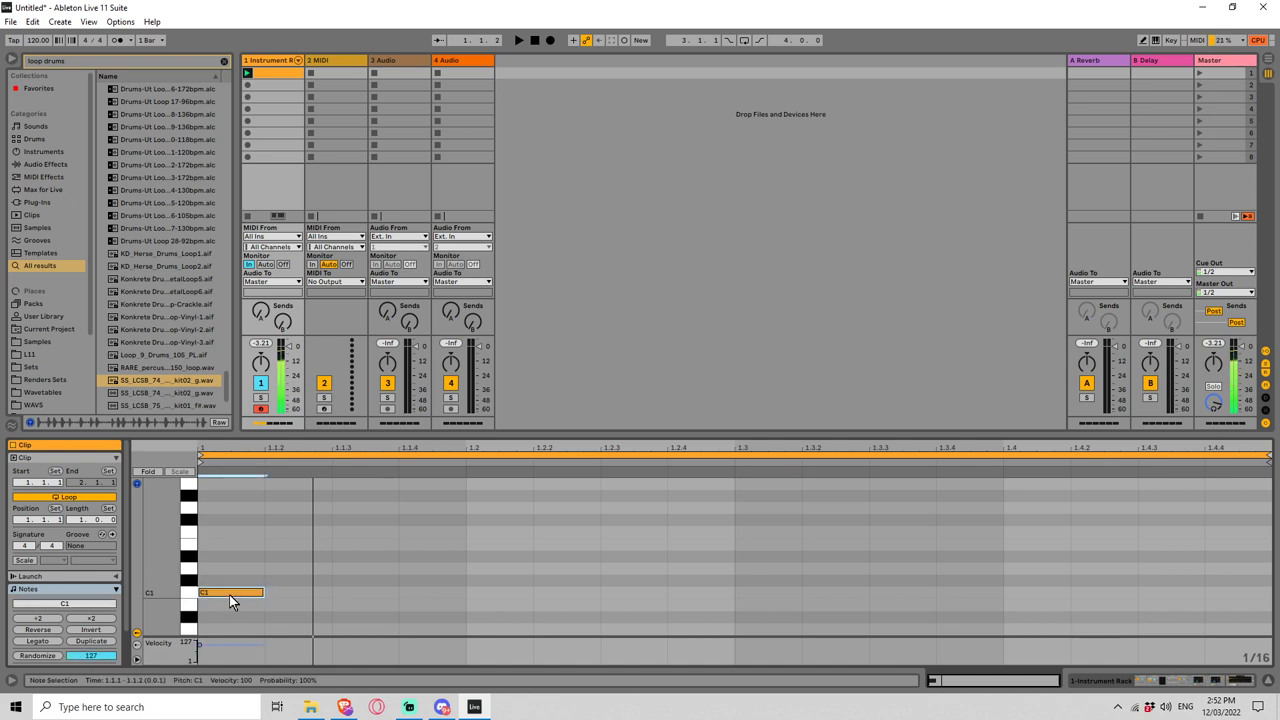
Step: Add sixteenth notes D1 at 1.1.3 and E1 at 1.2, and set track 1's monitoring to Auto
double_click(351, 570)
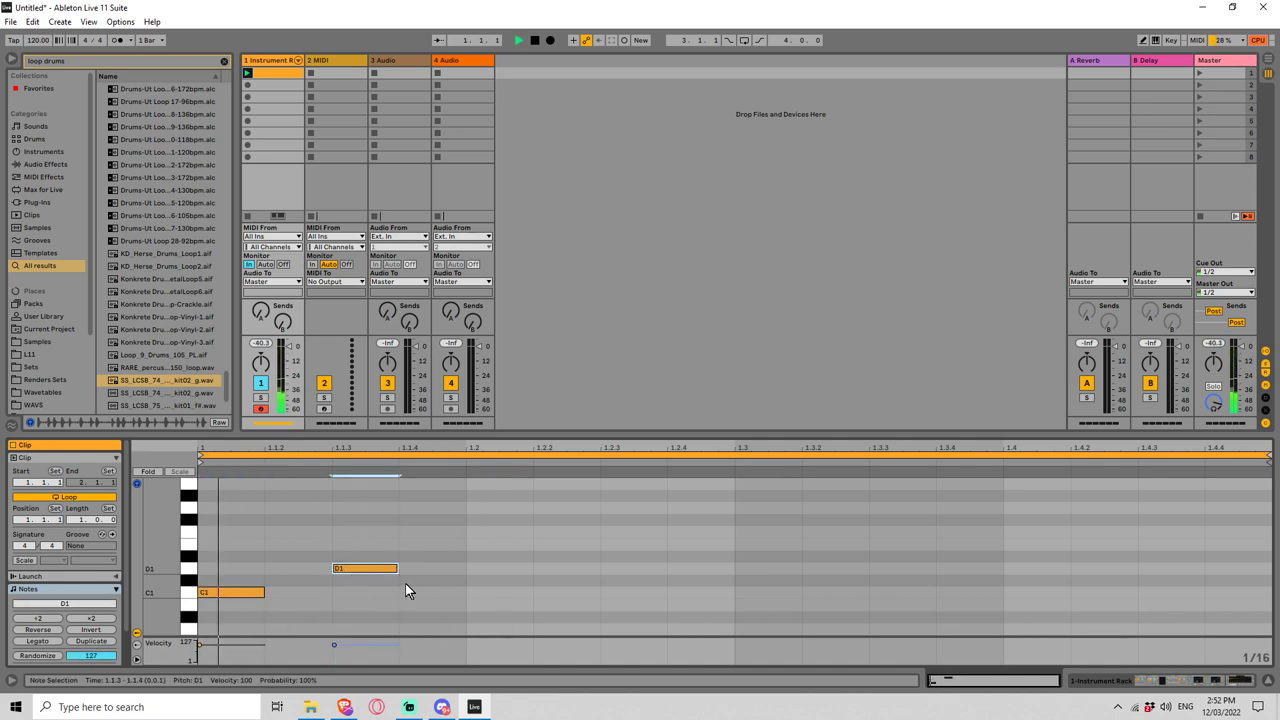
double_click(478, 545)
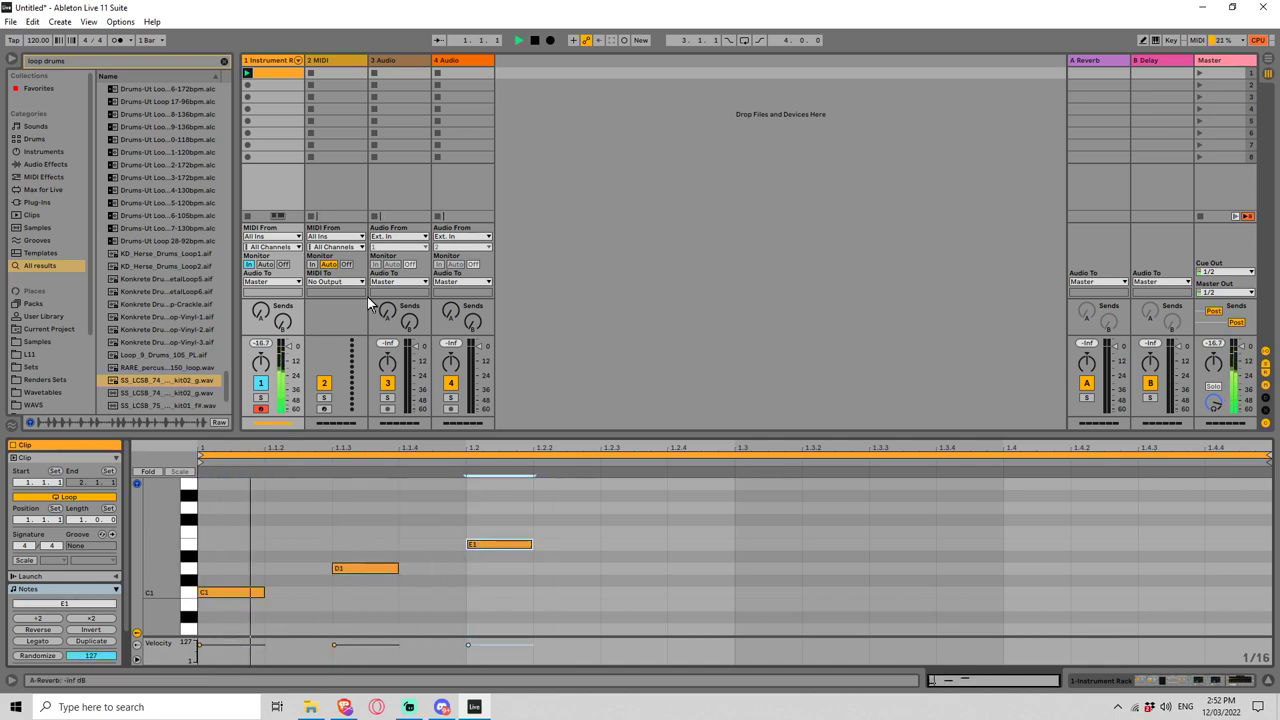
click(266, 264)
Step: Move the E1 note to 1.3 and fill the gap with sixteenth notes D1 at 1.2 and D#1 at 1.2.3
click(510, 544)
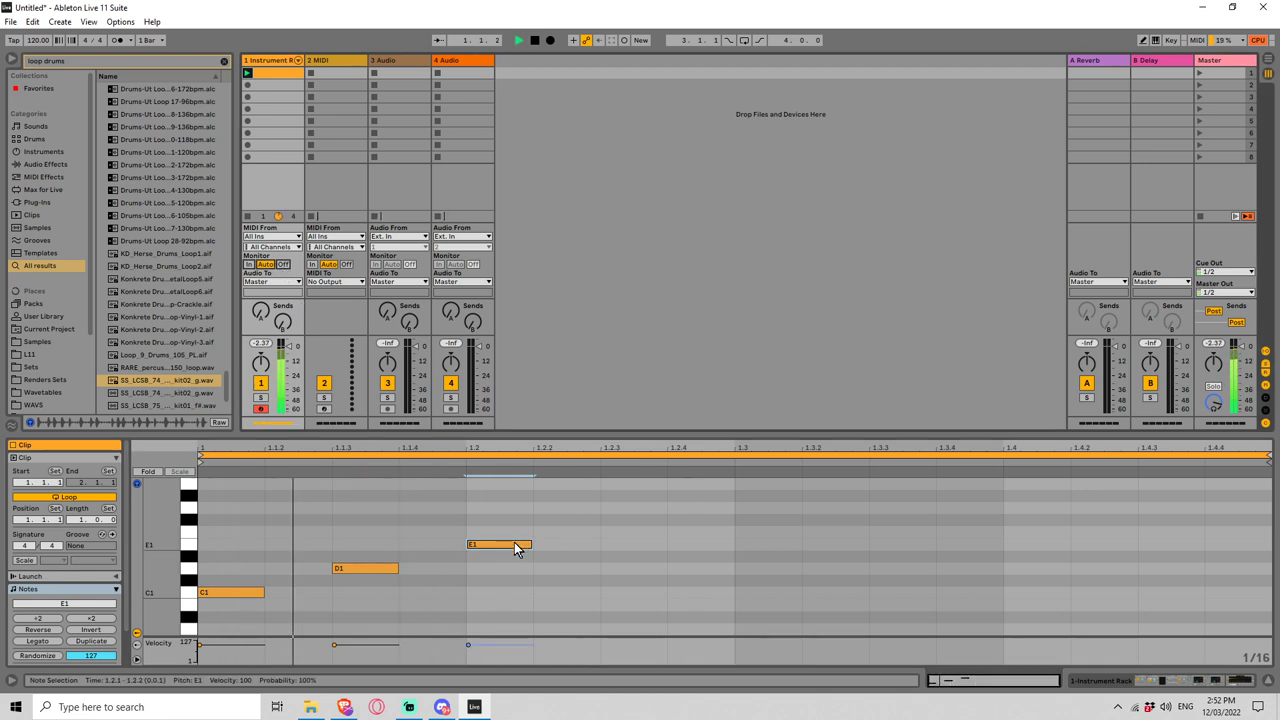
drag(505, 549, 760, 549)
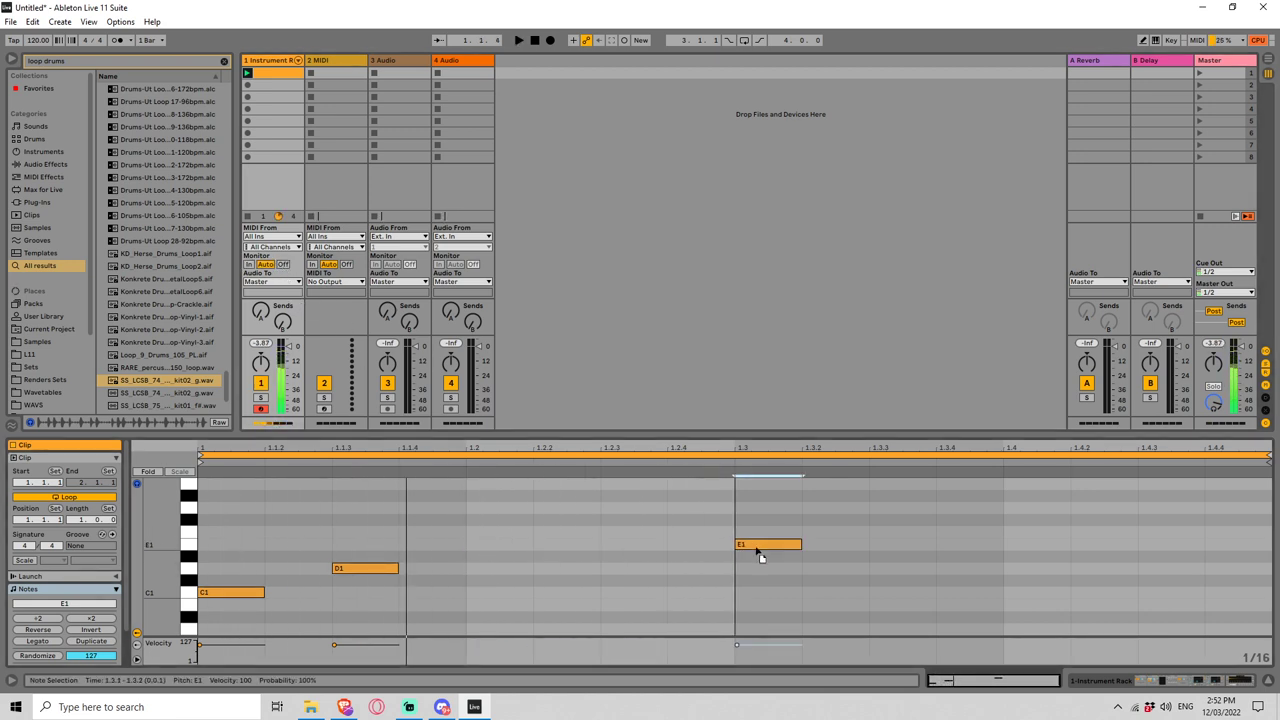
double_click(511, 569)
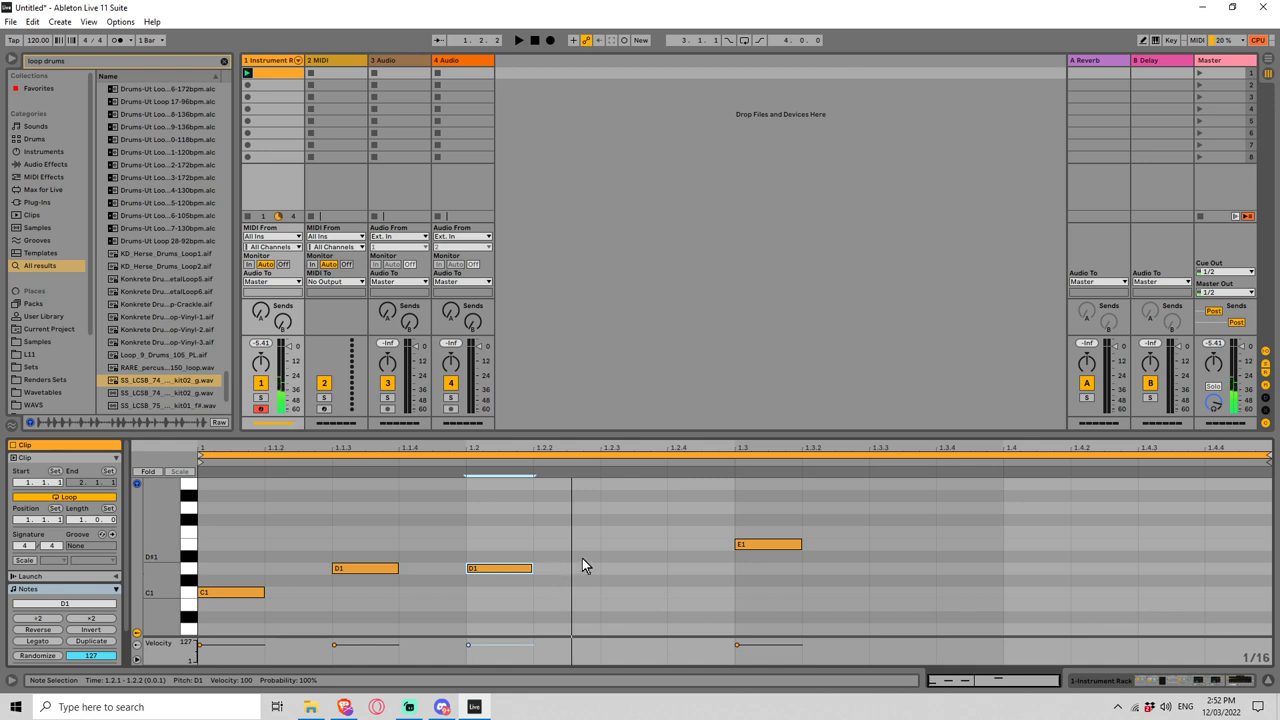
double_click(631, 558)
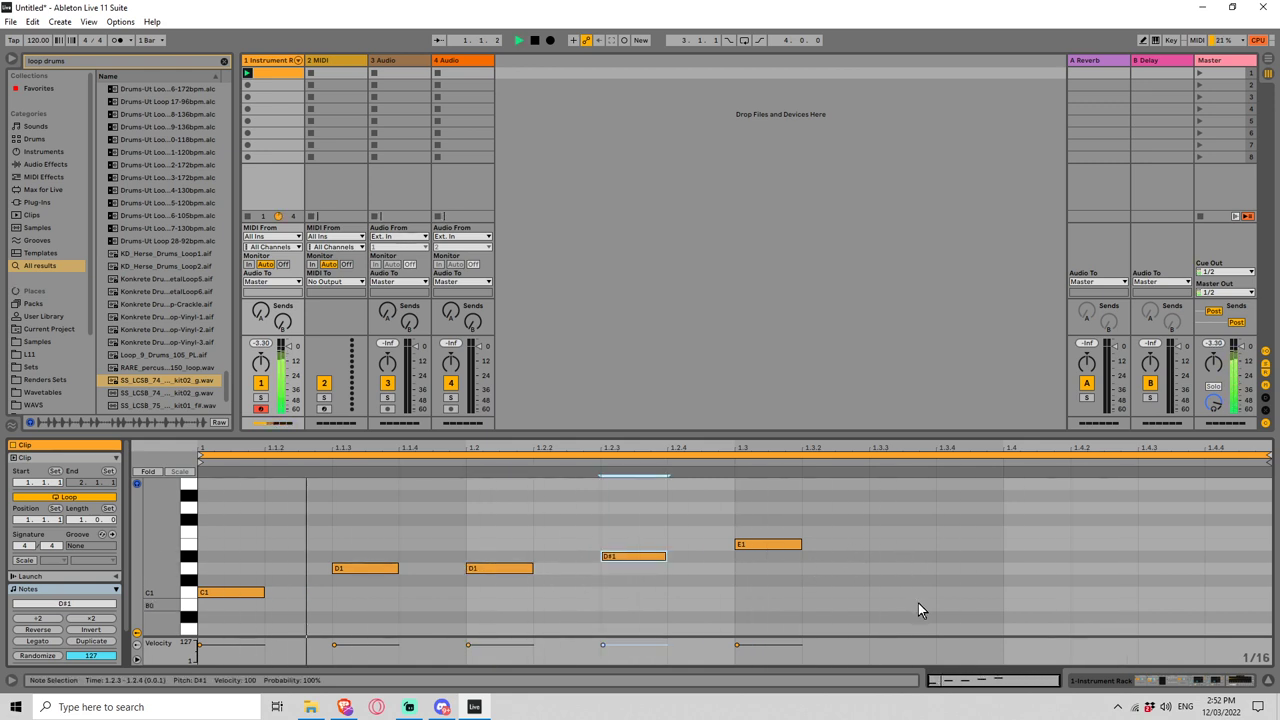
Step: Add a C1 sixteenth note at 1.3.3 while the clip plays, and return to track 1's device chain
click(979, 597)
double_click(979, 590)
drag(971, 594, 851, 598)
key(Down)
key(space)
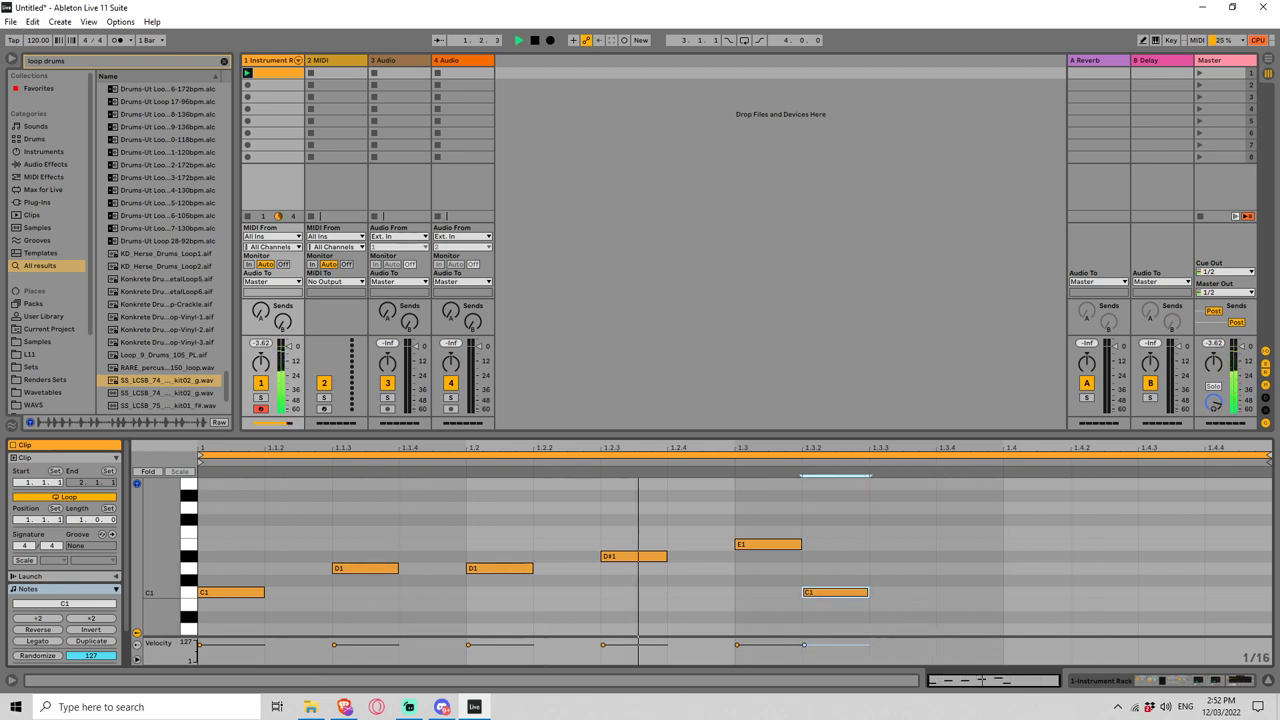
key(Right)
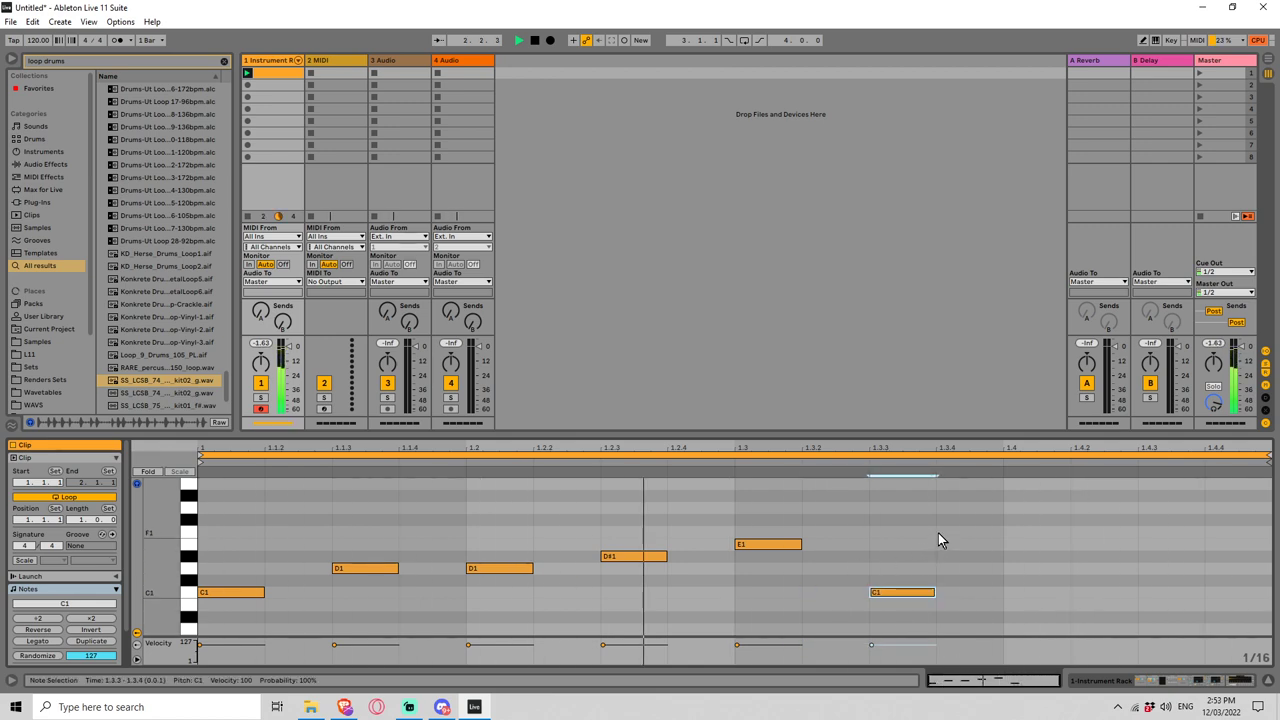
click(270, 60)
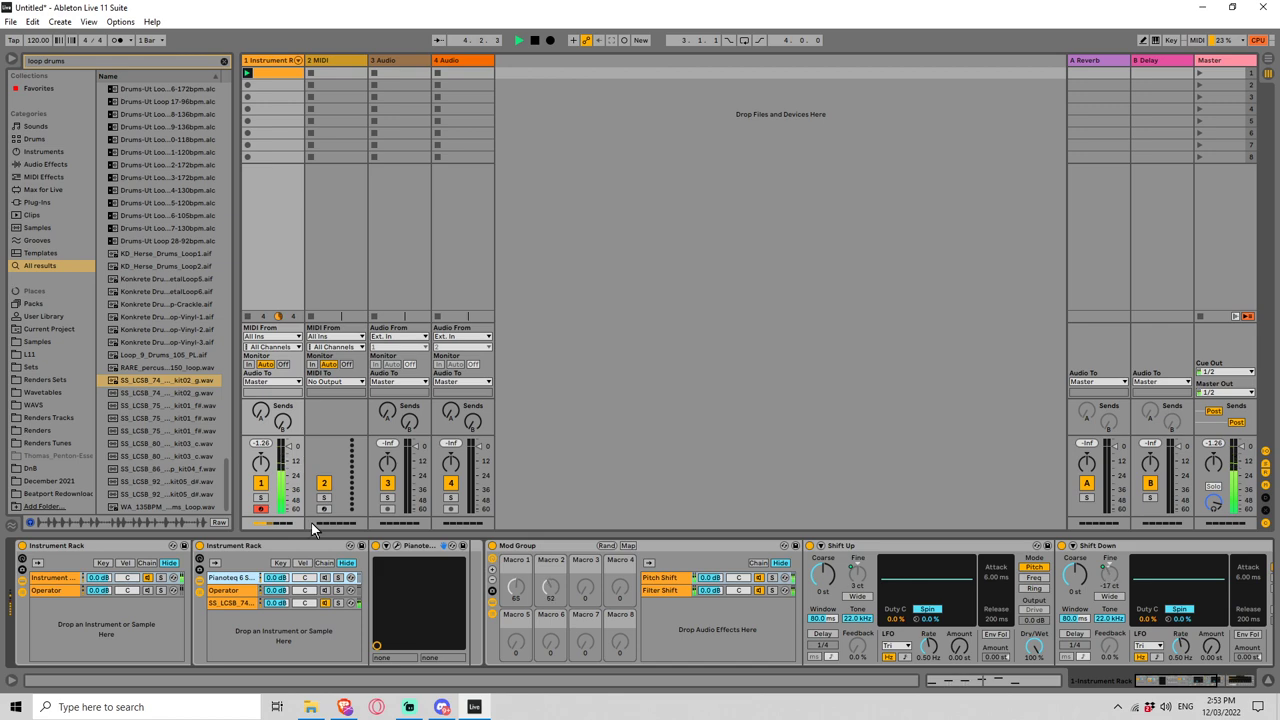
Step: Turn off the Hybrid Reverb at the end of track 1's chain and return to the Mod Group
scroll(1043, 572, down, 5)
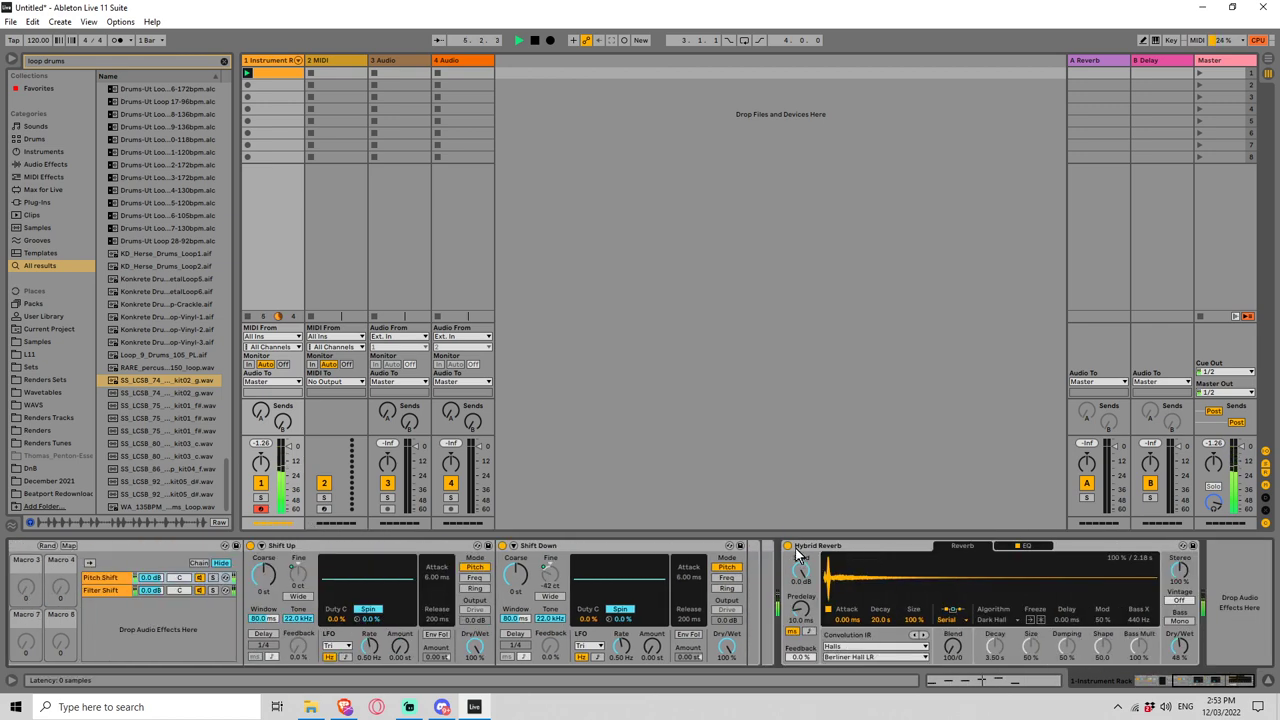
click(788, 546)
drag(1193, 688, 1007, 680)
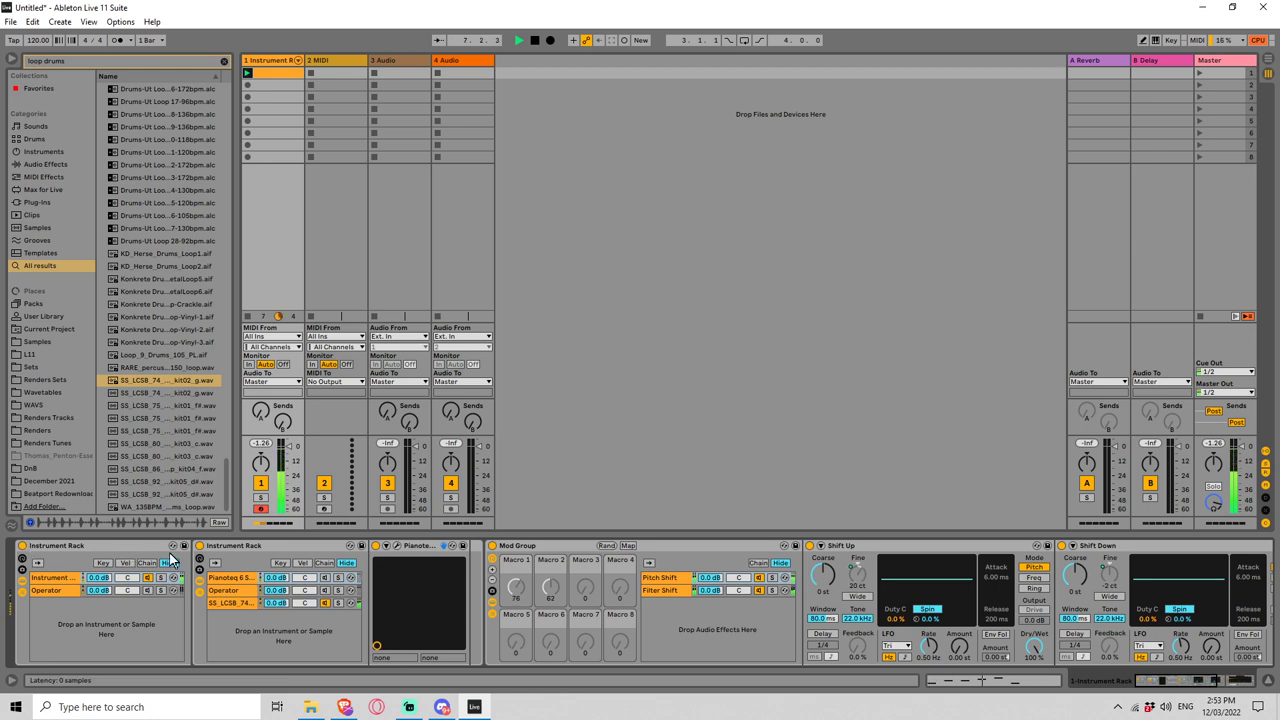
Step: Bypass and re-enable the Mod Group to compare the drum loop's sound, and show its Filter Shift chain
click(492, 547)
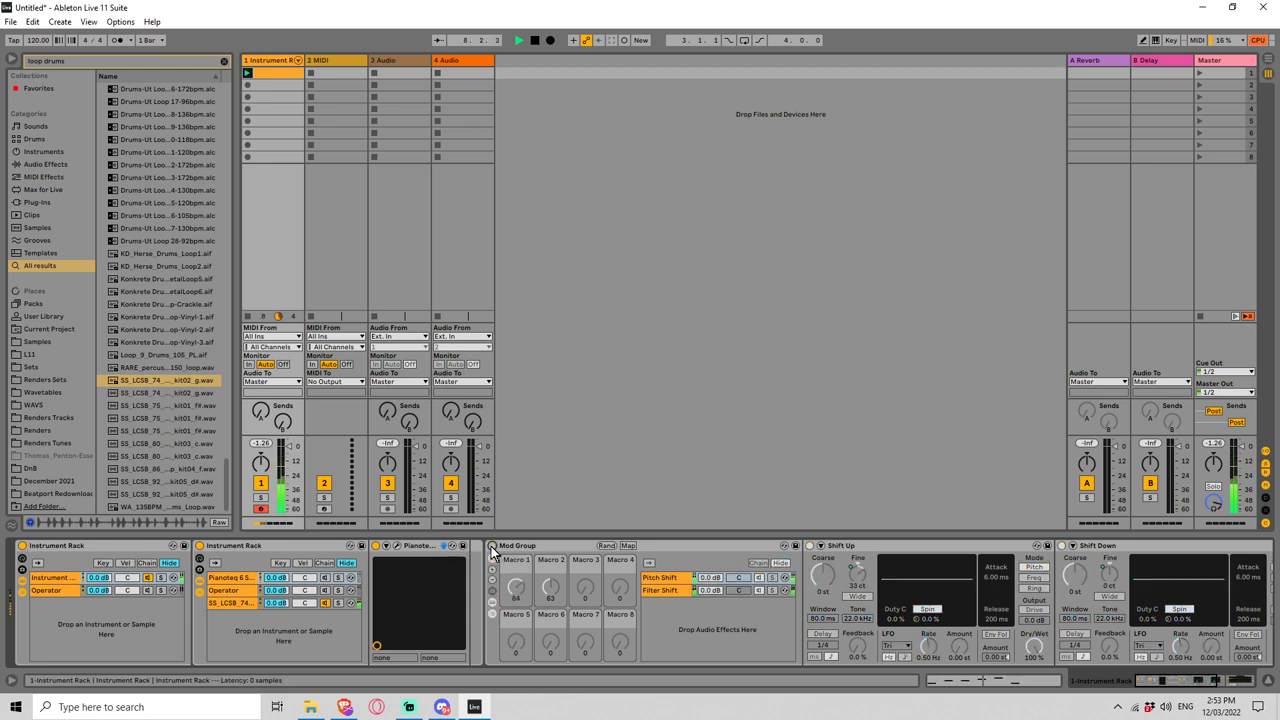
click(492, 547)
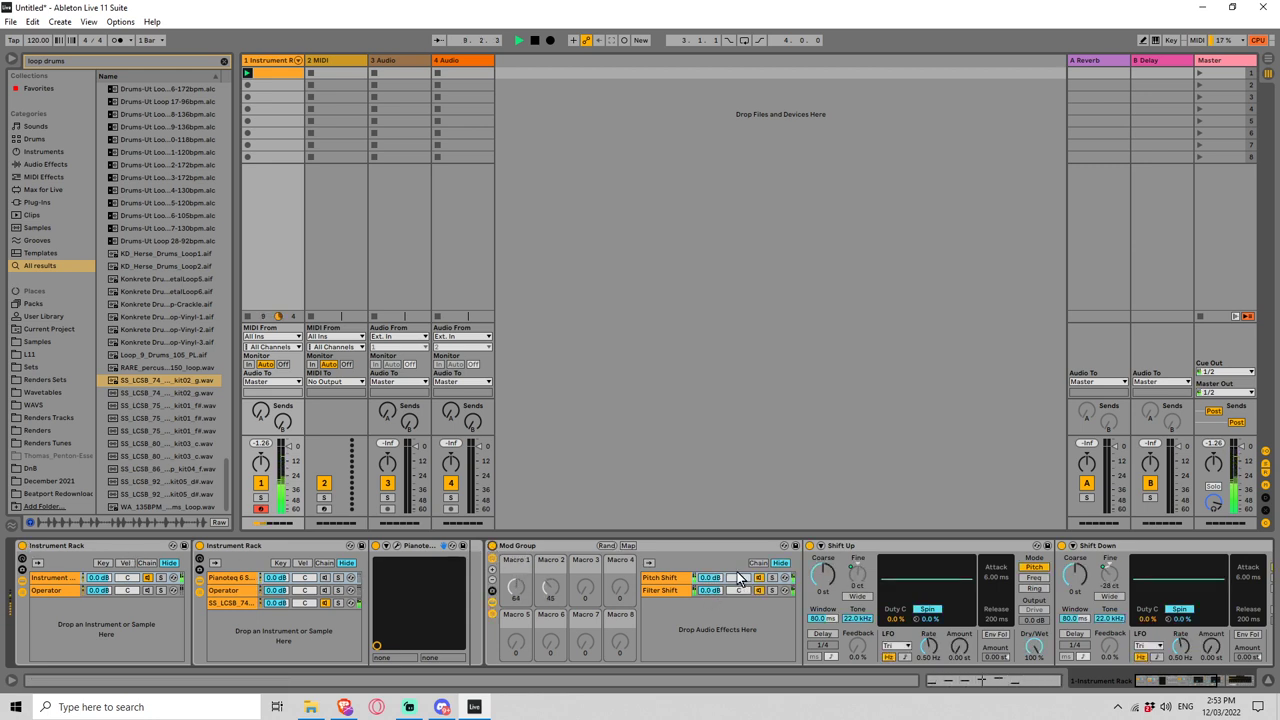
click(750, 590)
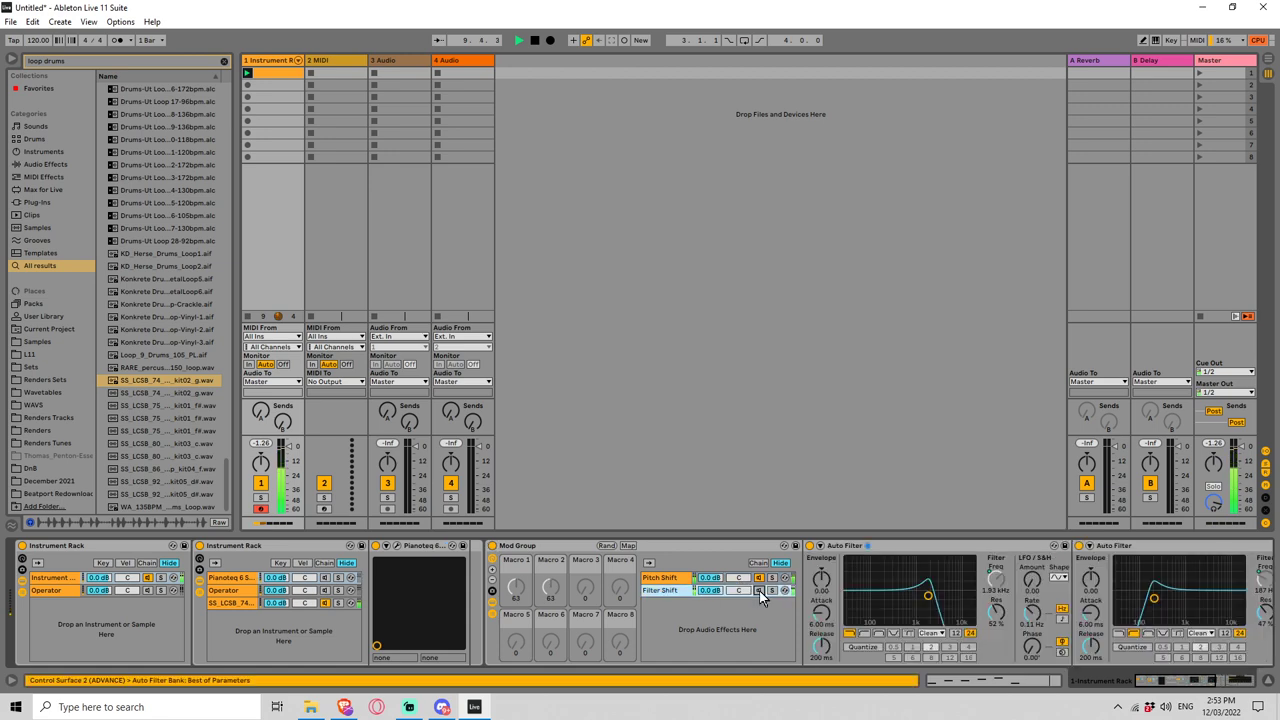
Step: In the outer rack's Operator chain, set the noise oscillator's envelope decay to 1.37 s and peak to 0.0 dB
click(55, 595)
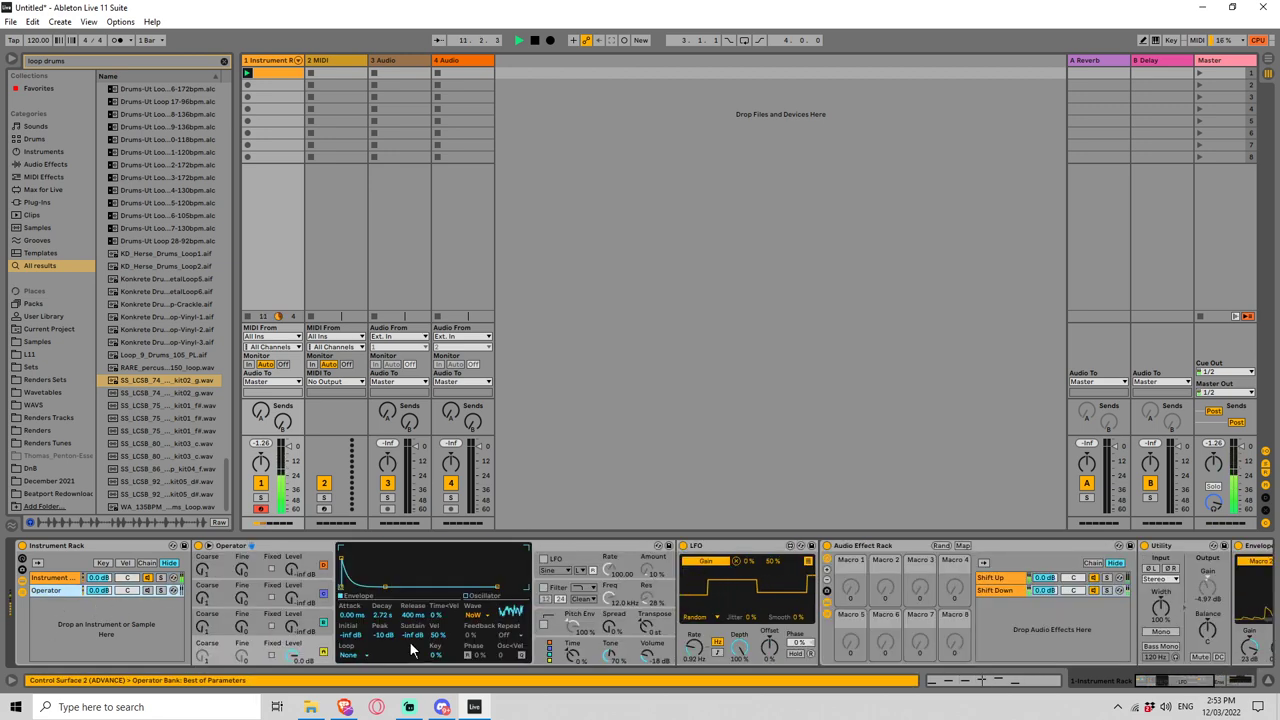
mouse_move(380, 616)
mouse_down()
mouse_move(379, 560)
mouse_move(380, 645)
mouse_move(380, 608)
mouse_up()
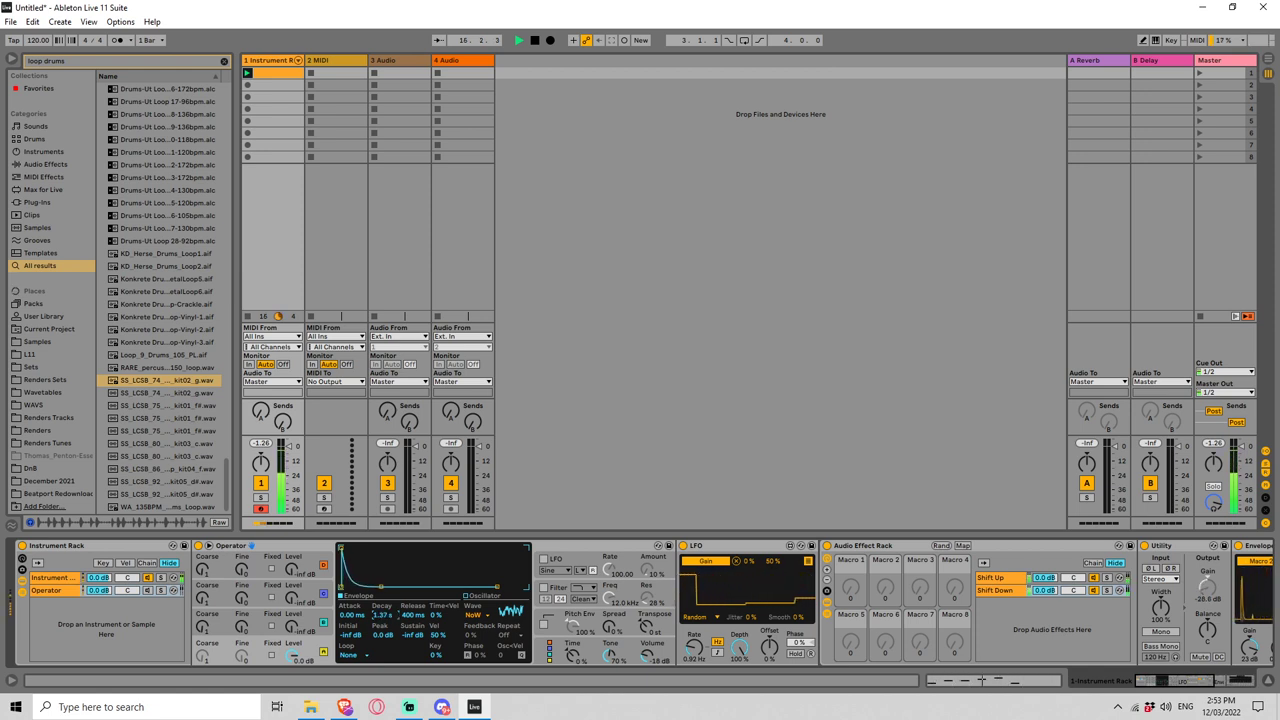